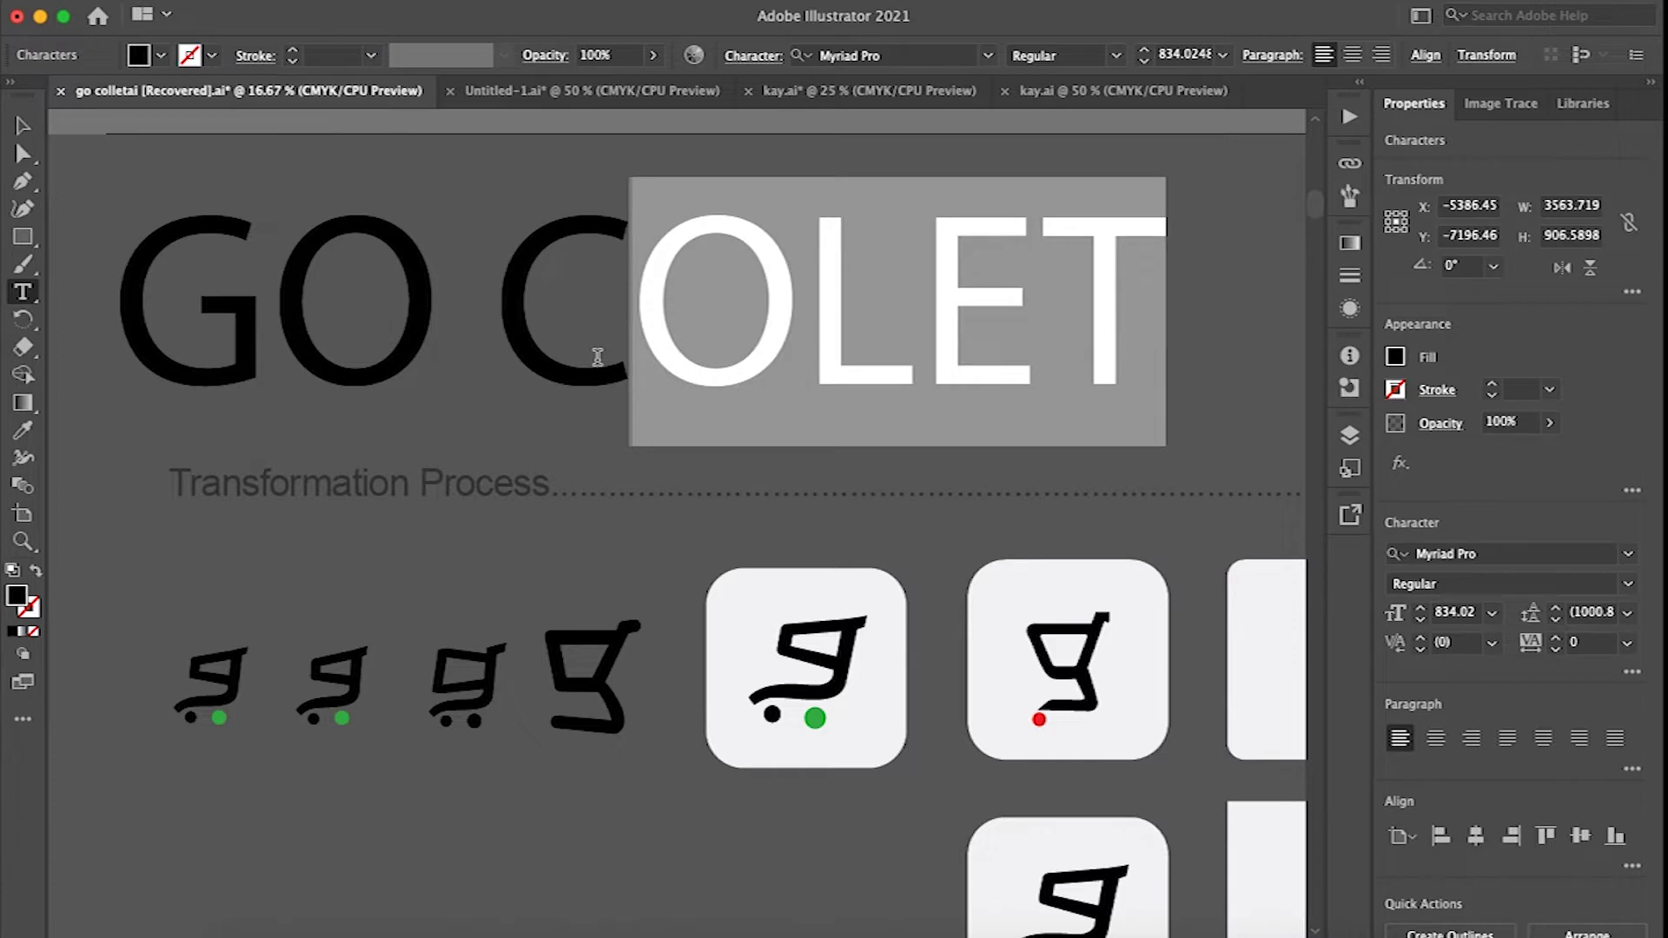
- Fix the 'GO COLET' heading by deleting the accidental extra L, then deselect it
{"action": "type", "text": "L"}
{"action": "key", "text": "BackSpace"}
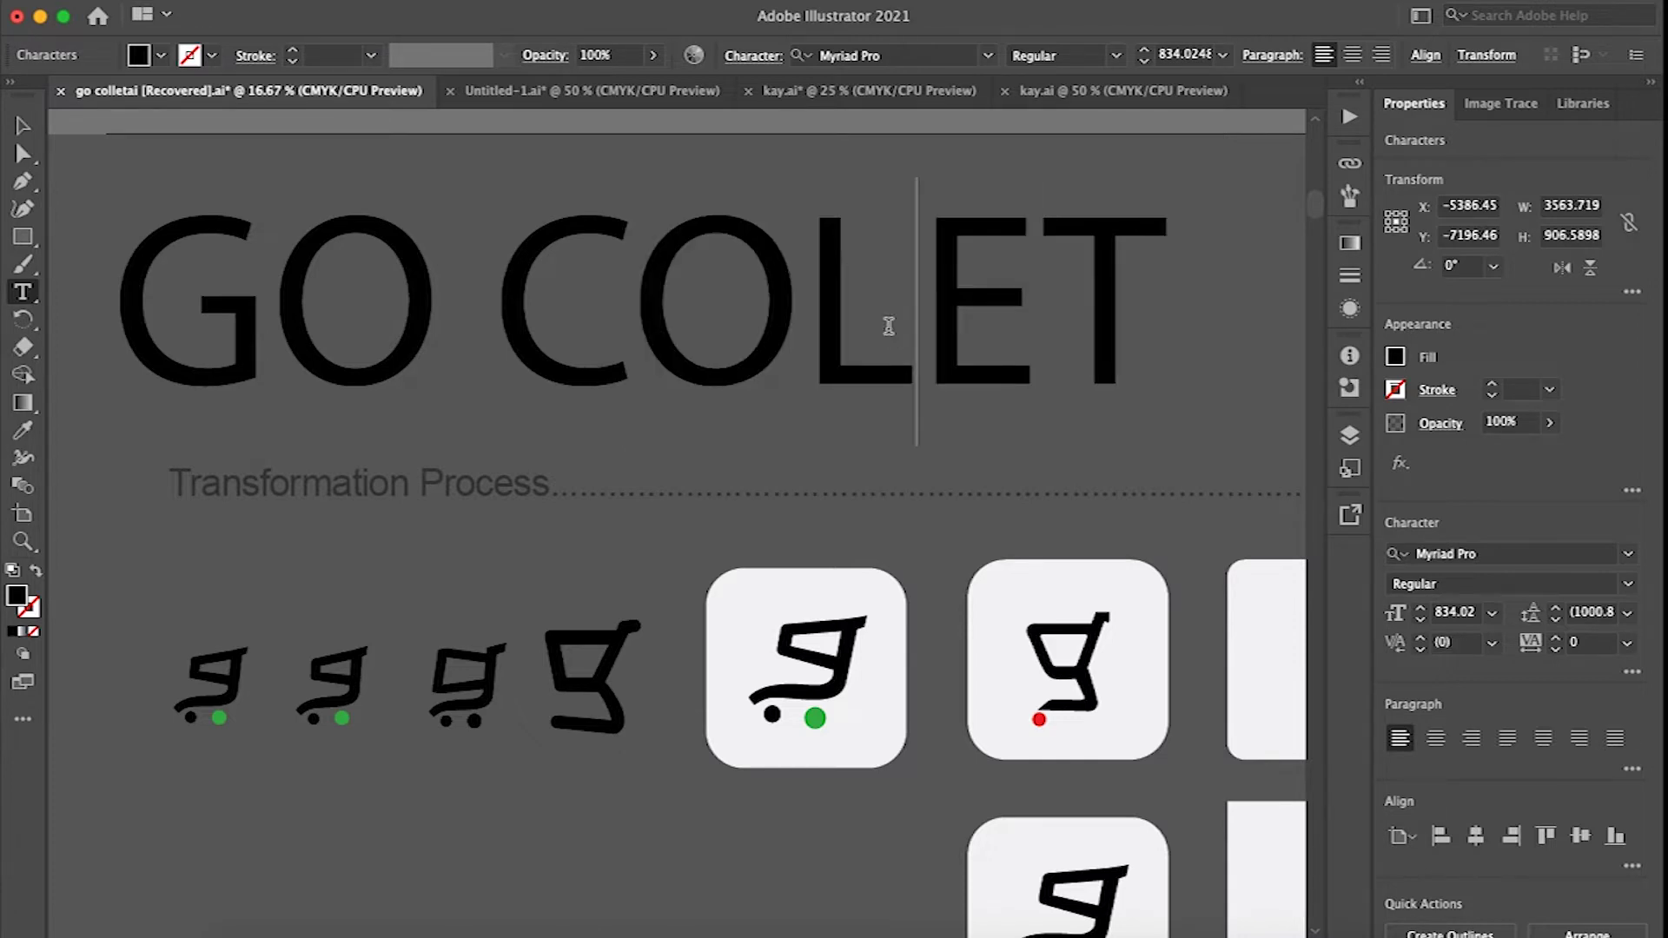
{"action": "left_click", "coordinate": [24, 126]}
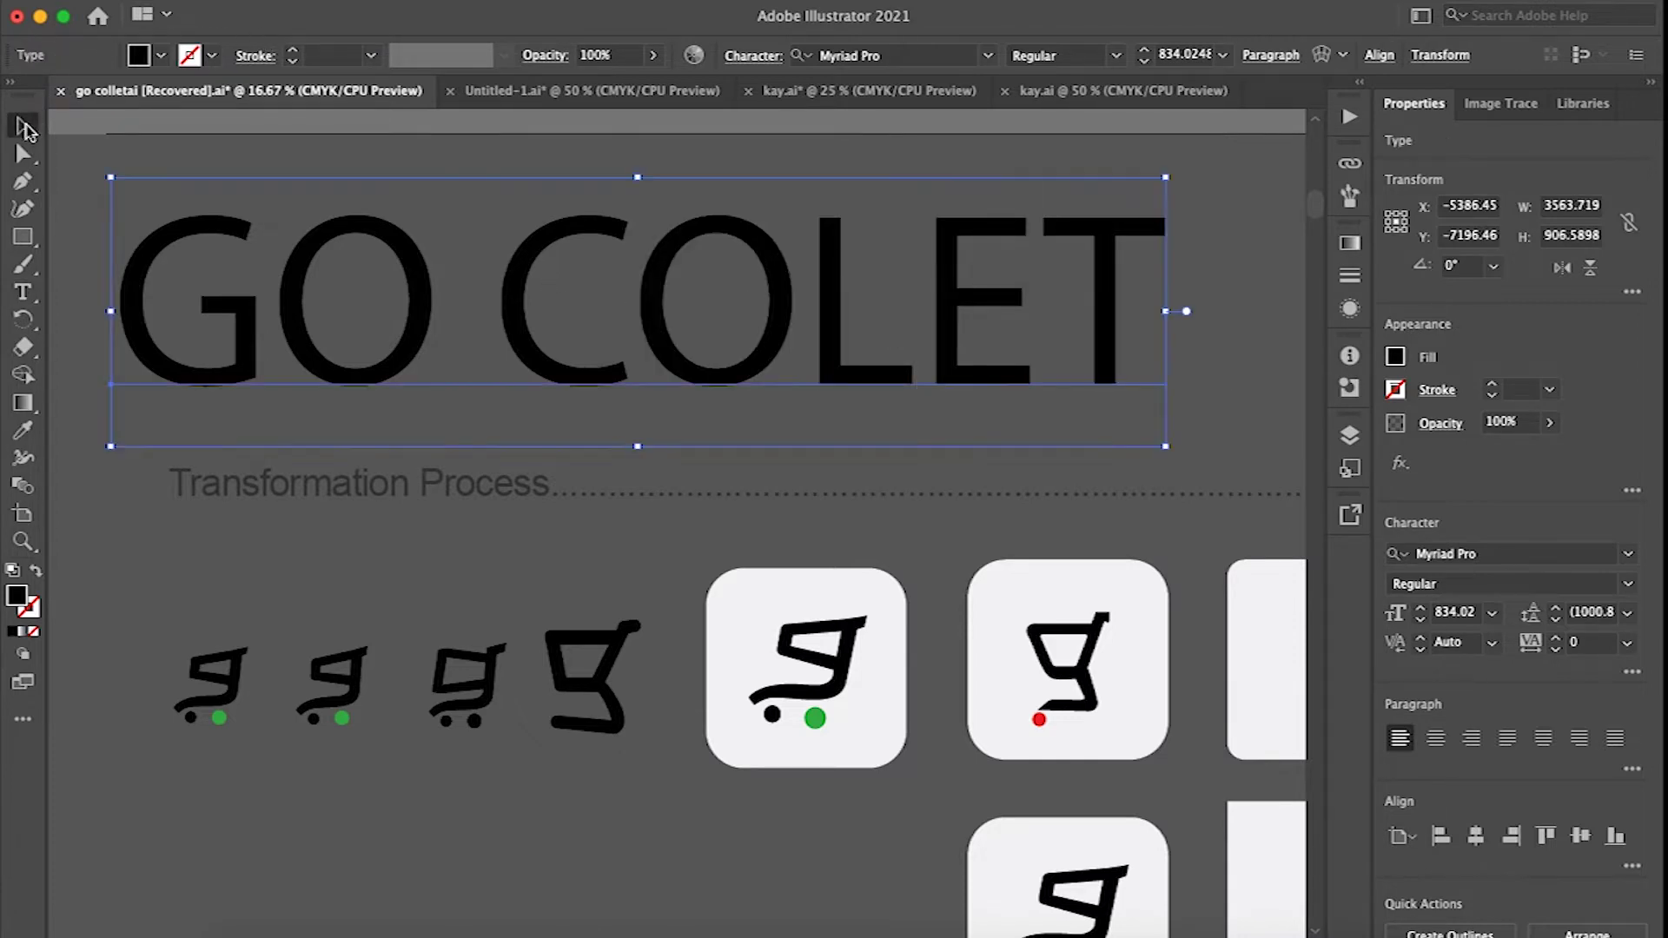
{"action": "left_click", "coordinate": [103, 241]}
{"action": "left_click", "coordinate": [255, 302]}
{"action": "scroll", "coordinate": [610, 558], "scroll_direction": "down", "scroll_amount": 2}
{"action": "left_click", "coordinate": [212, 687]}
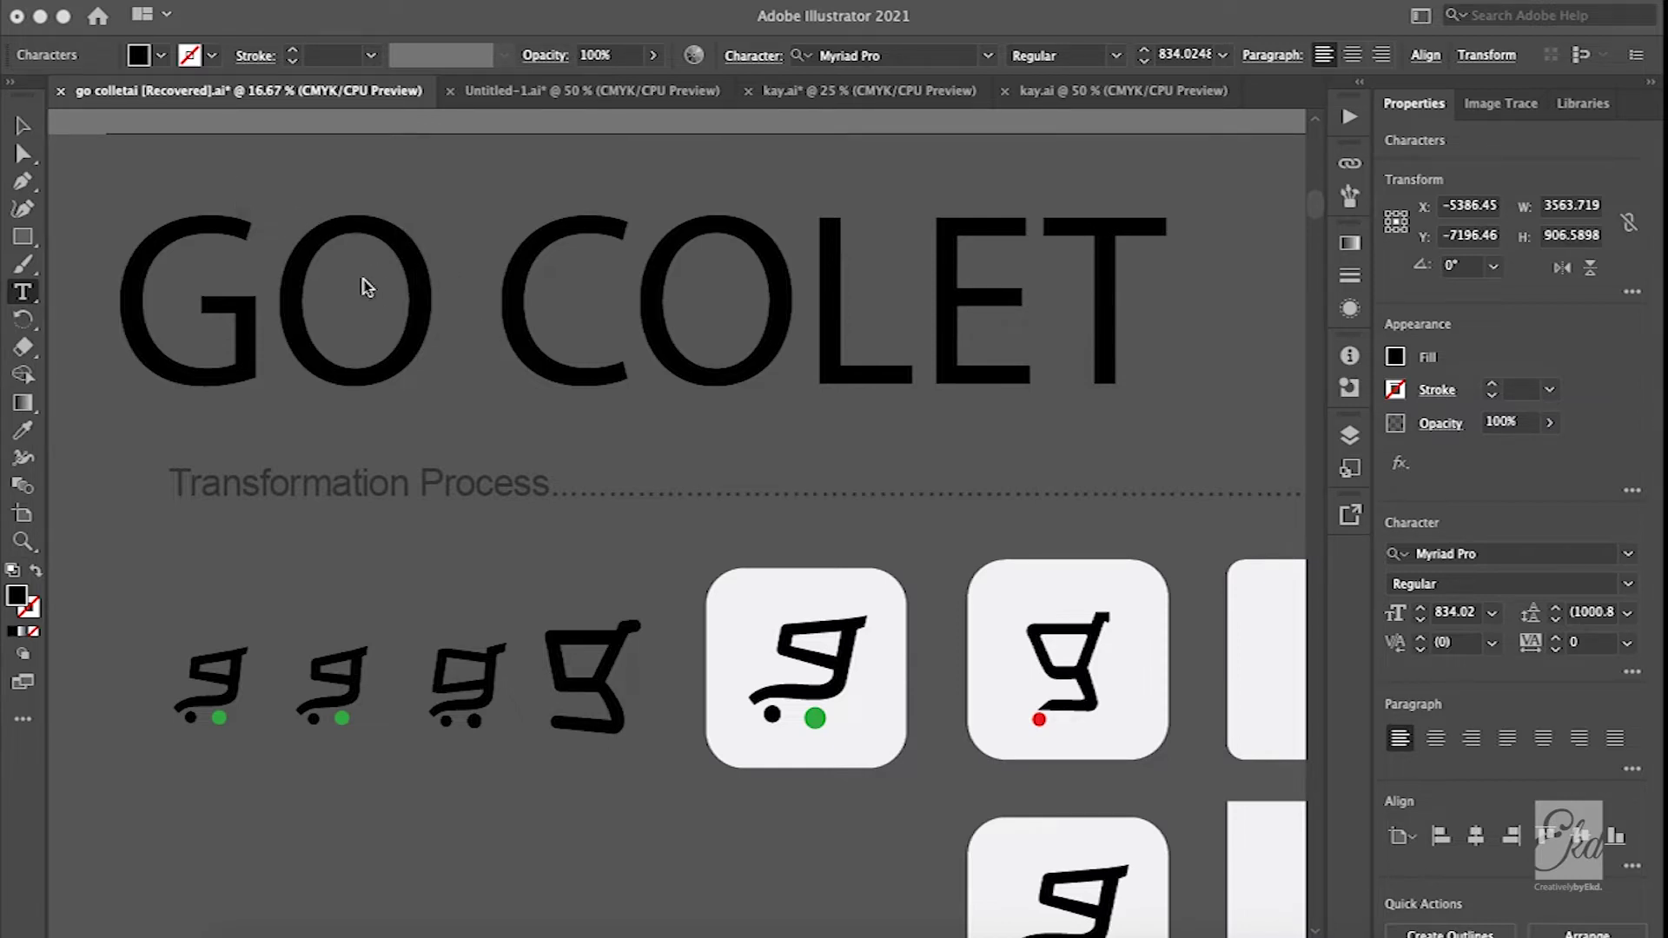
- Zoom out to the whole board and scroll onto the scanned cart-logo sketch
{"action": "scroll", "coordinate": [361, 700], "scroll_direction": "down", "scroll_amount": 3}
{"action": "scroll", "coordinate": [362, 700], "scroll_direction": "right", "scroll_amount": 5}
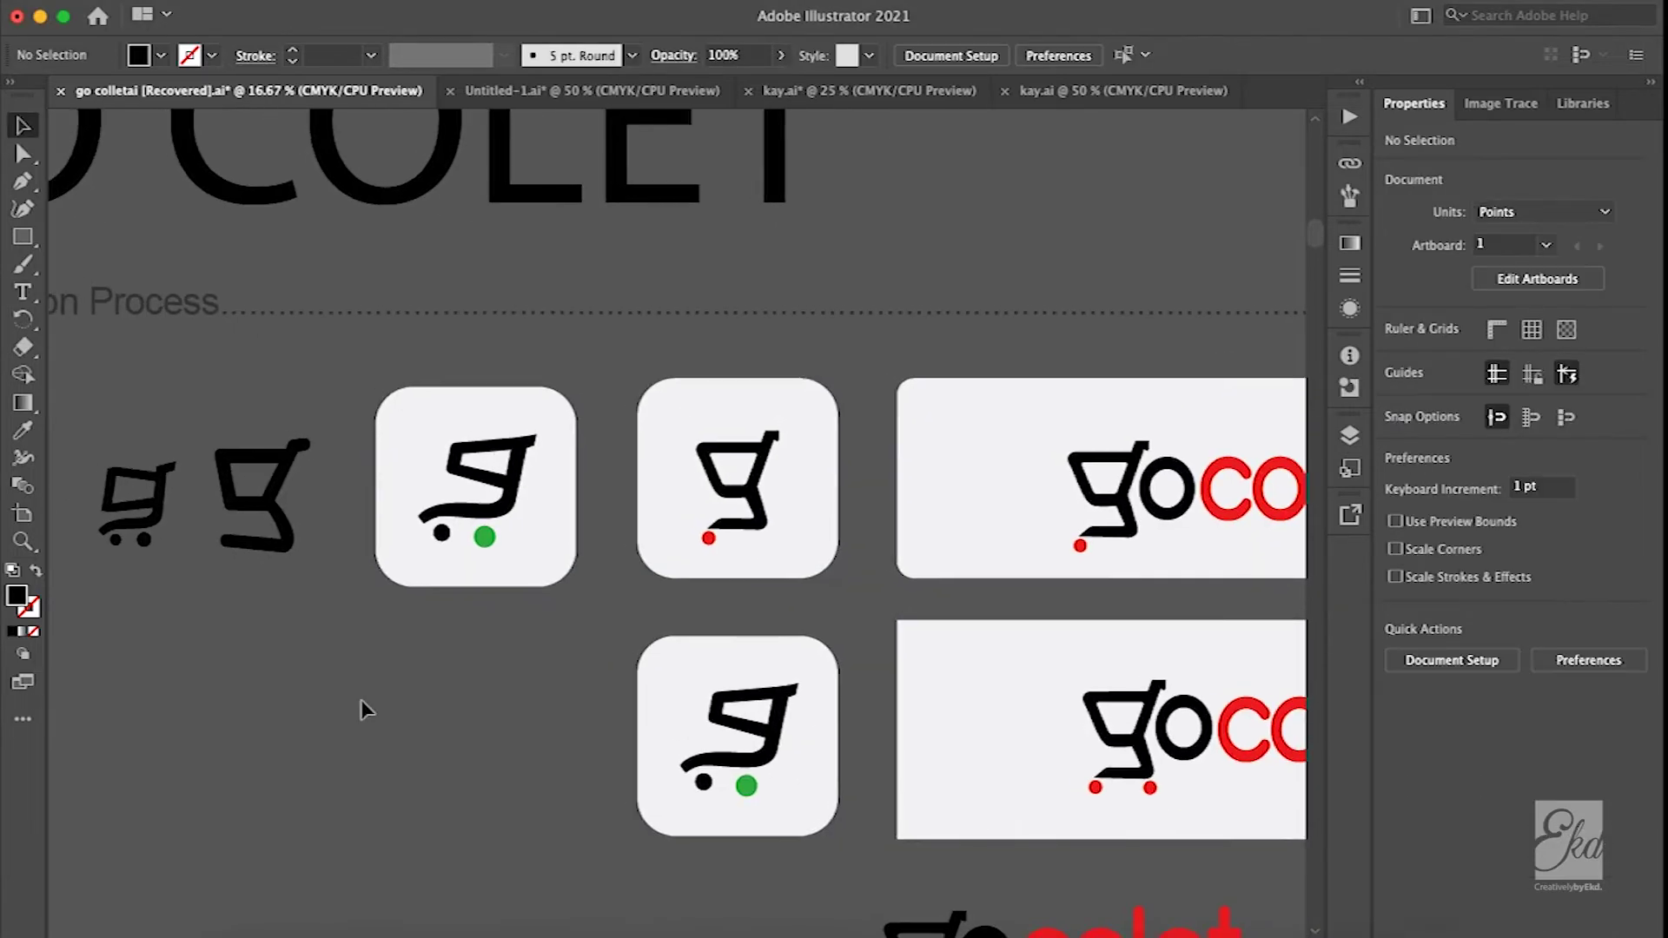
{"action": "key", "text": "super+minus"}
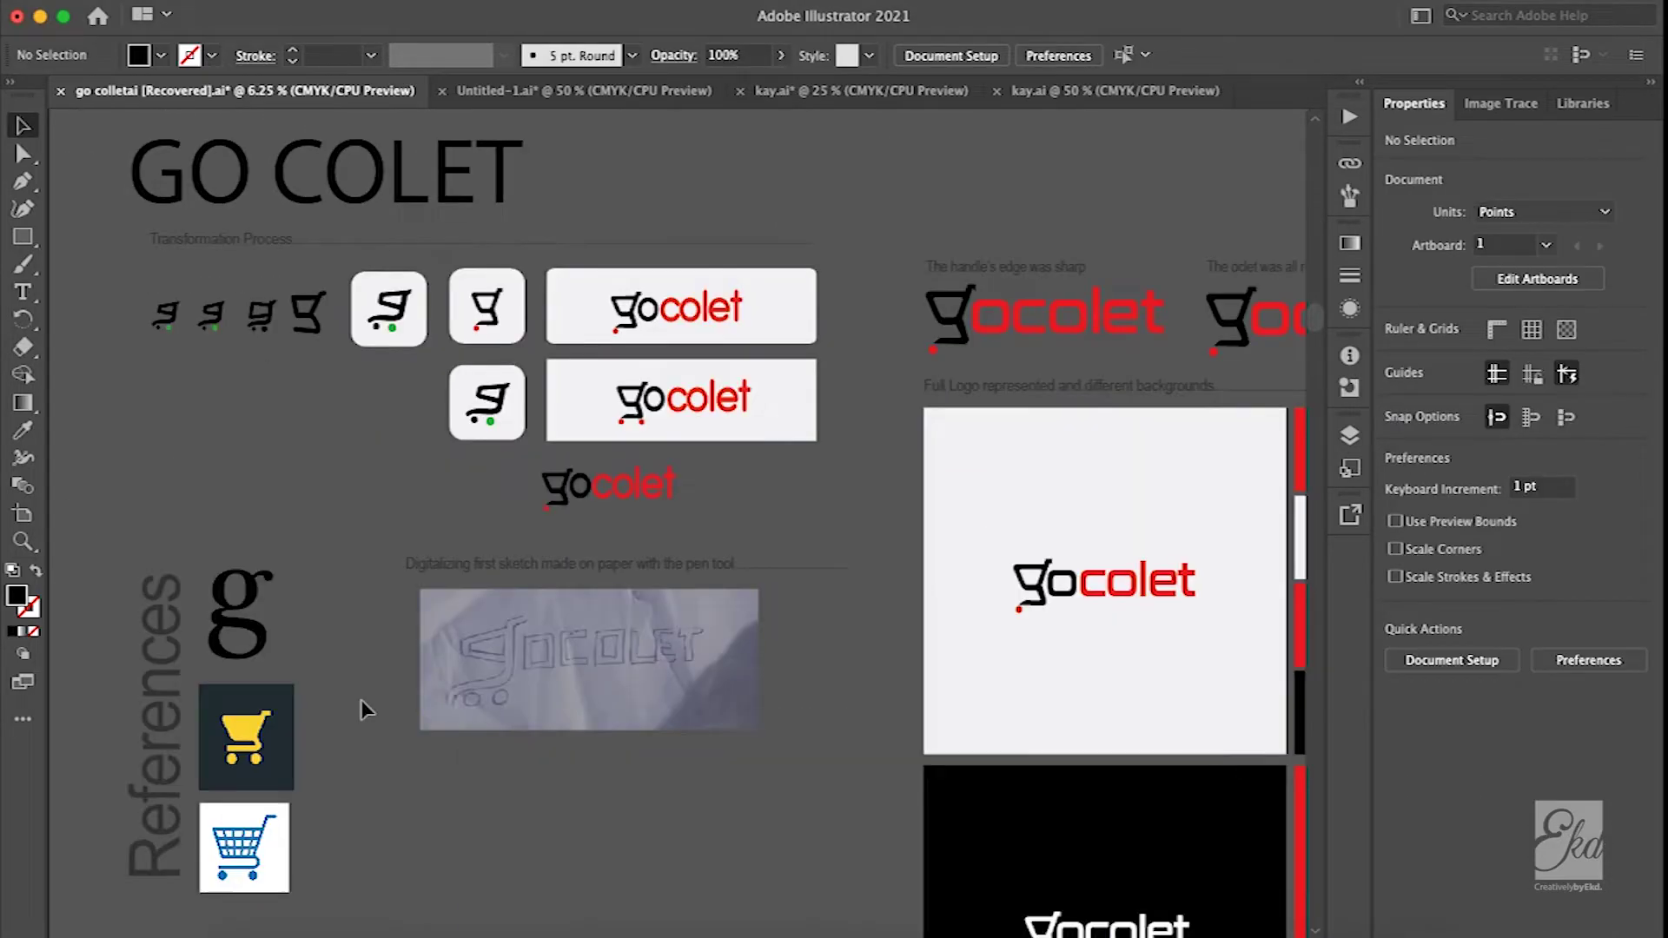
{"action": "key", "text": "super+minus"}
{"action": "scroll", "coordinate": [453, 391], "scroll_direction": "up", "scroll_amount": 8}
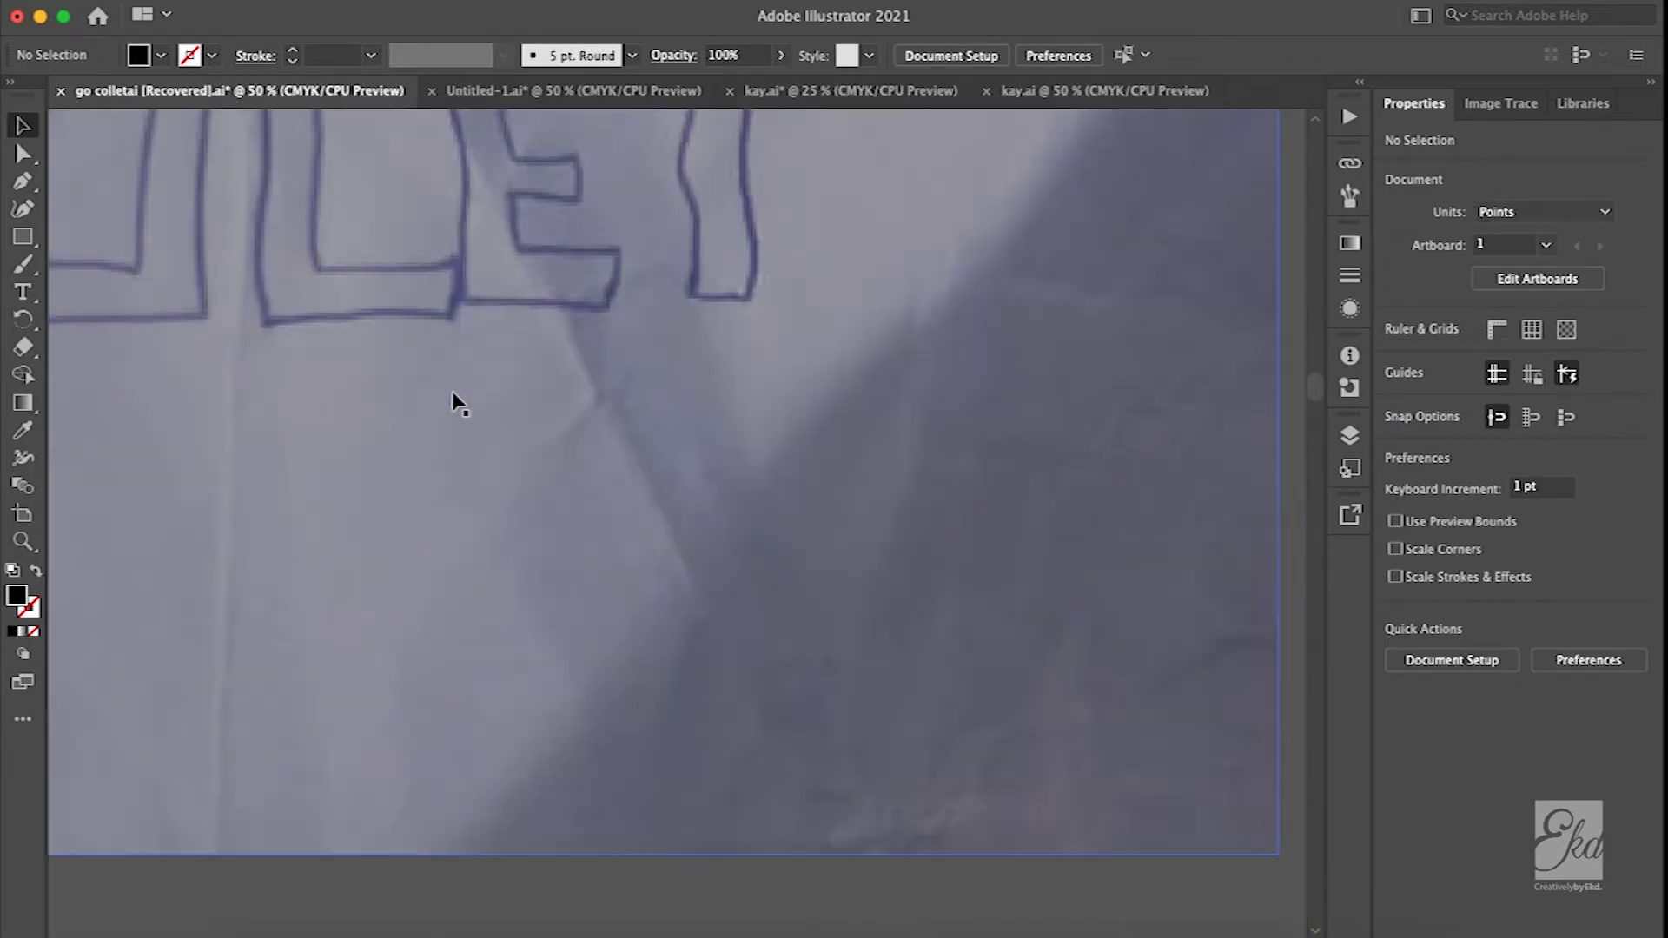
{"action": "scroll", "coordinate": [658, 507], "scroll_direction": "up", "scroll_amount": 6}
{"action": "scroll", "coordinate": [658, 508], "scroll_direction": "left", "scroll_amount": 4}
{"action": "scroll", "coordinate": [658, 508], "scroll_direction": "down", "scroll_amount": 3}
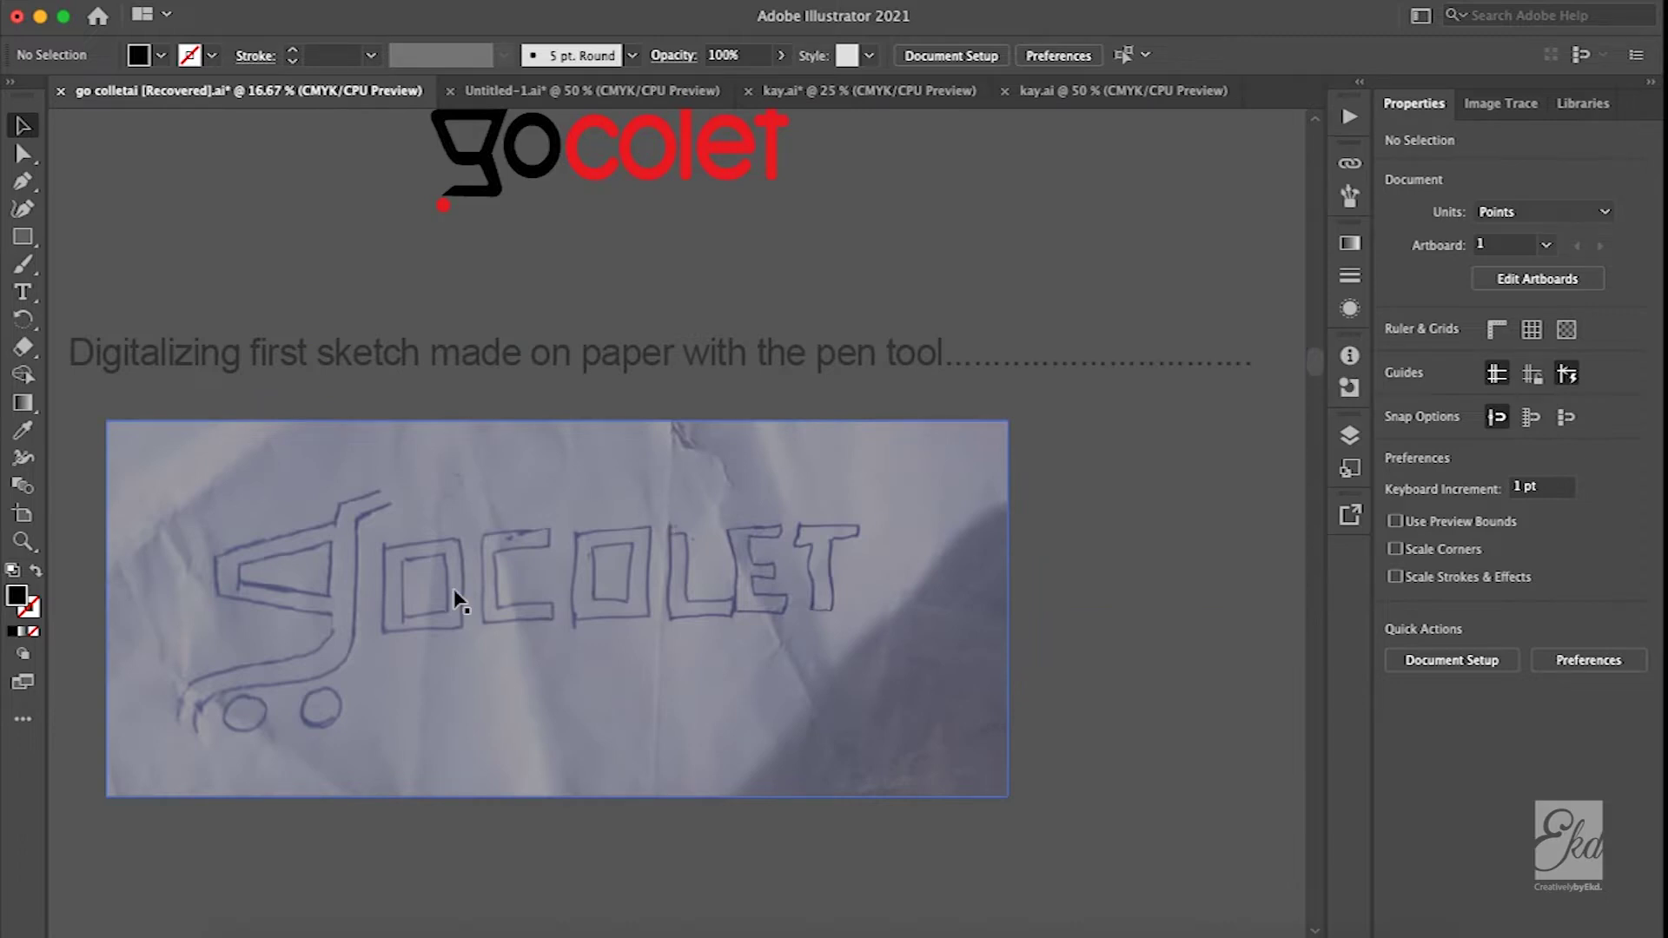
{"action": "scroll", "coordinate": [458, 595], "scroll_direction": "down", "scroll_amount": 5}
{"action": "scroll", "coordinate": [458, 596], "scroll_direction": "left", "scroll_amount": 2}
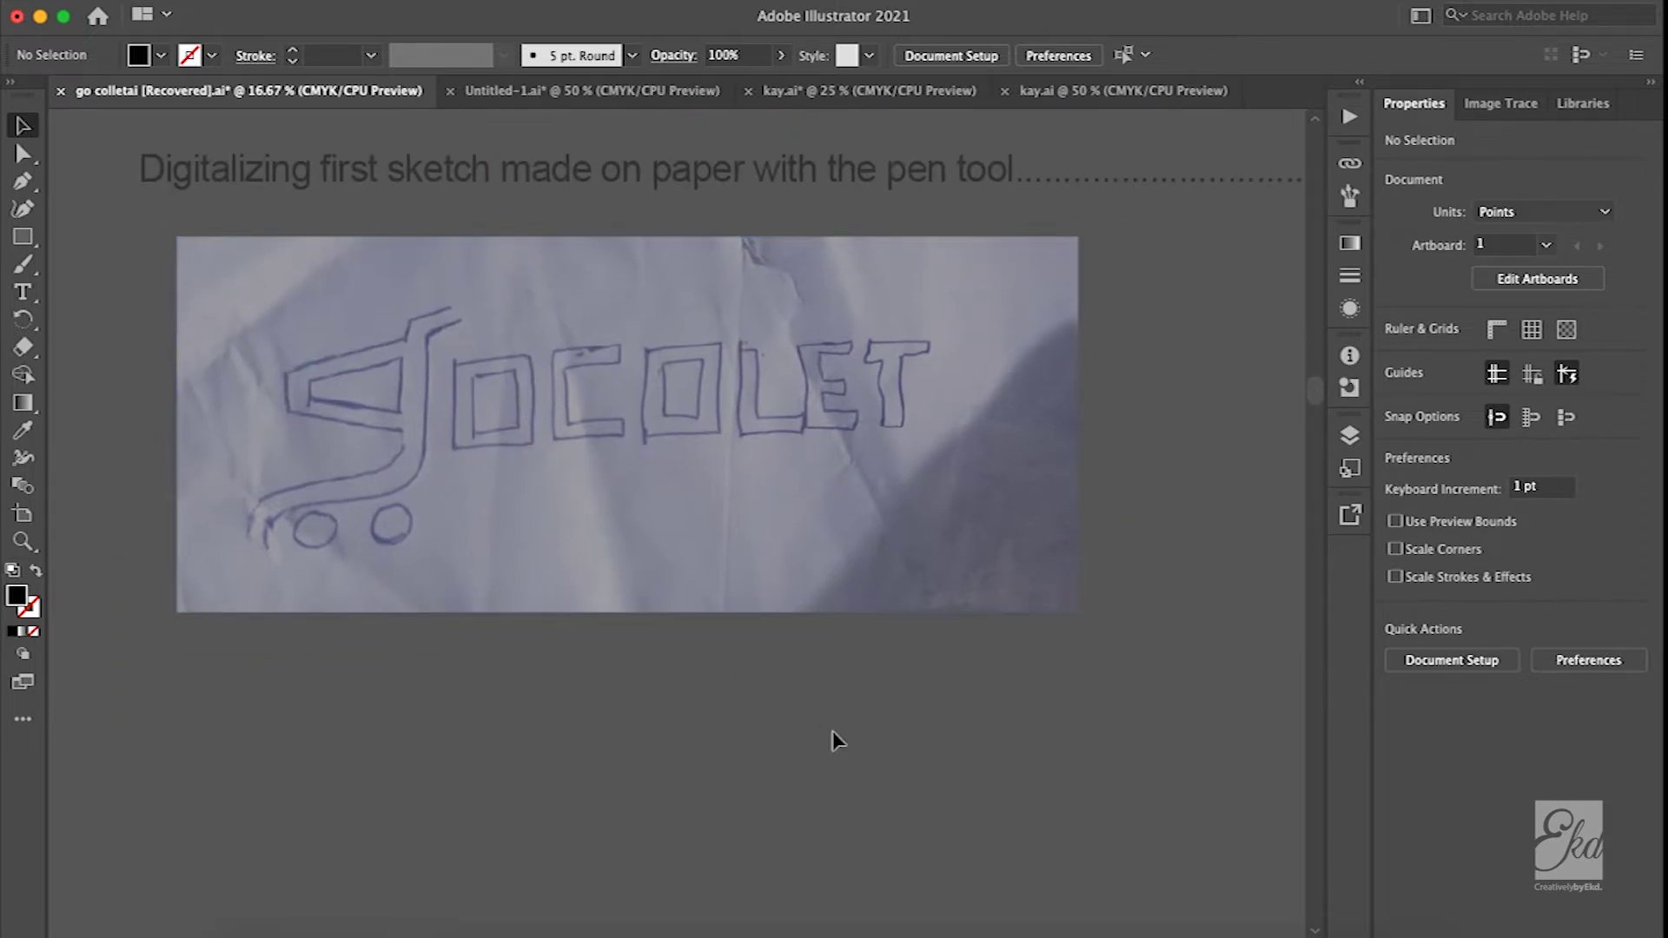
{"action": "scroll", "coordinate": [496, 354], "scroll_direction": "up", "scroll_amount": 1}
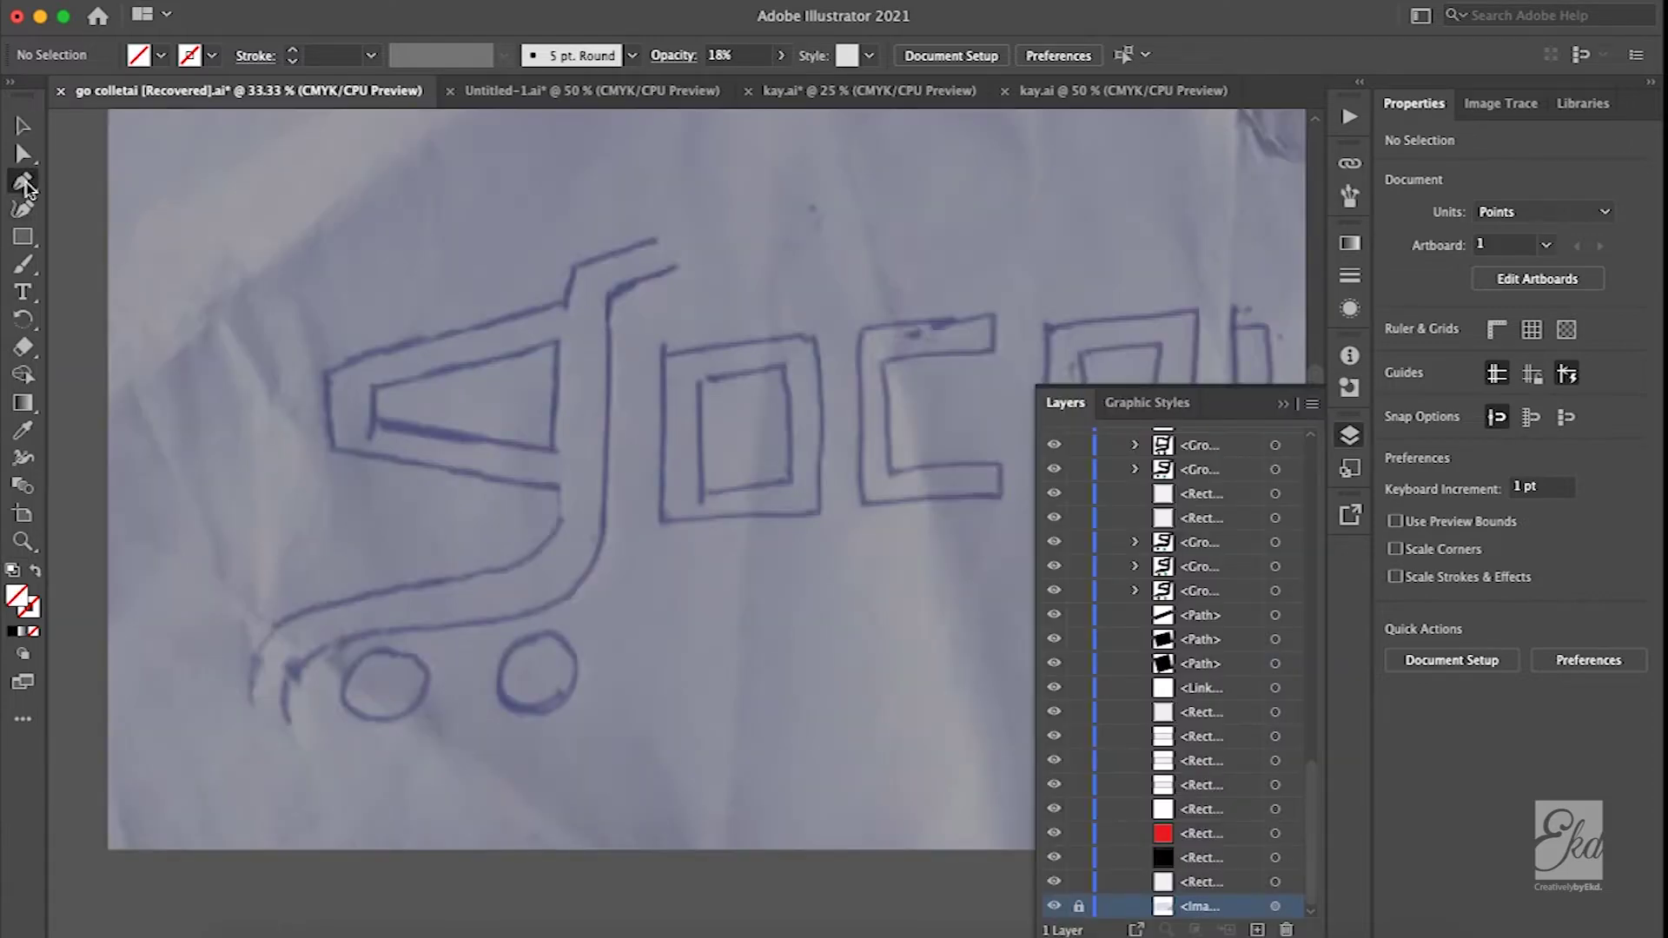
- With the Pen tool, trace anchors along the cart handle and basket corners
{"action": "left_click", "coordinate": [22, 180]}
{"action": "left_click", "coordinate": [651, 241]}
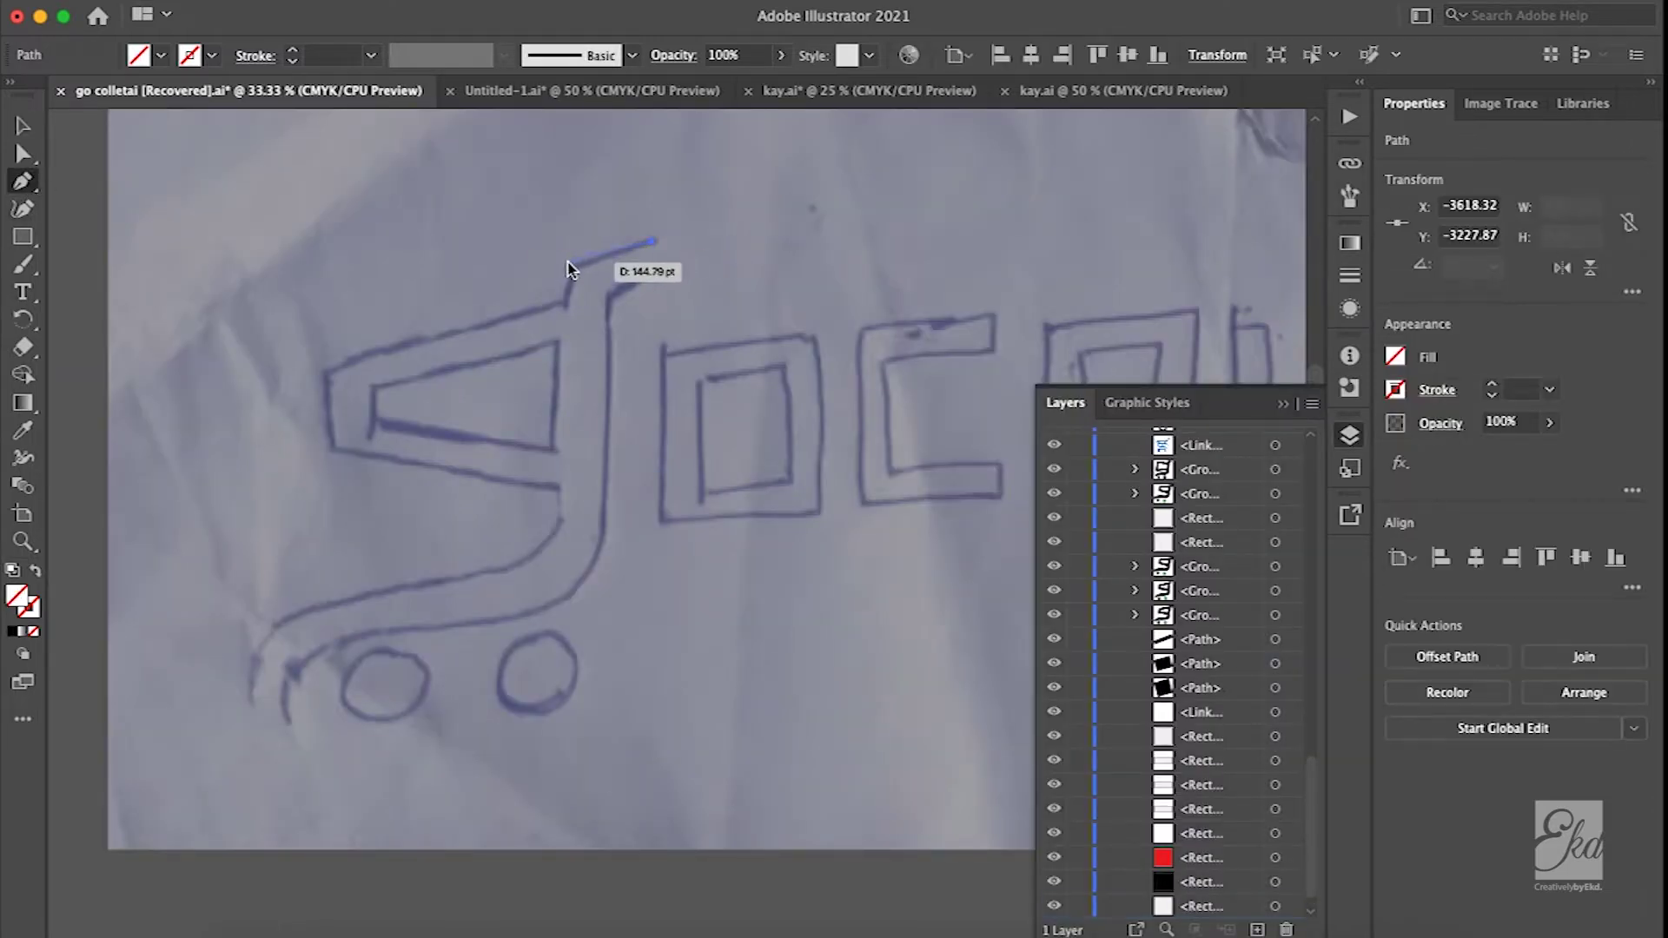
{"action": "left_click", "coordinate": [573, 269]}
{"action": "left_click", "coordinate": [564, 299]}
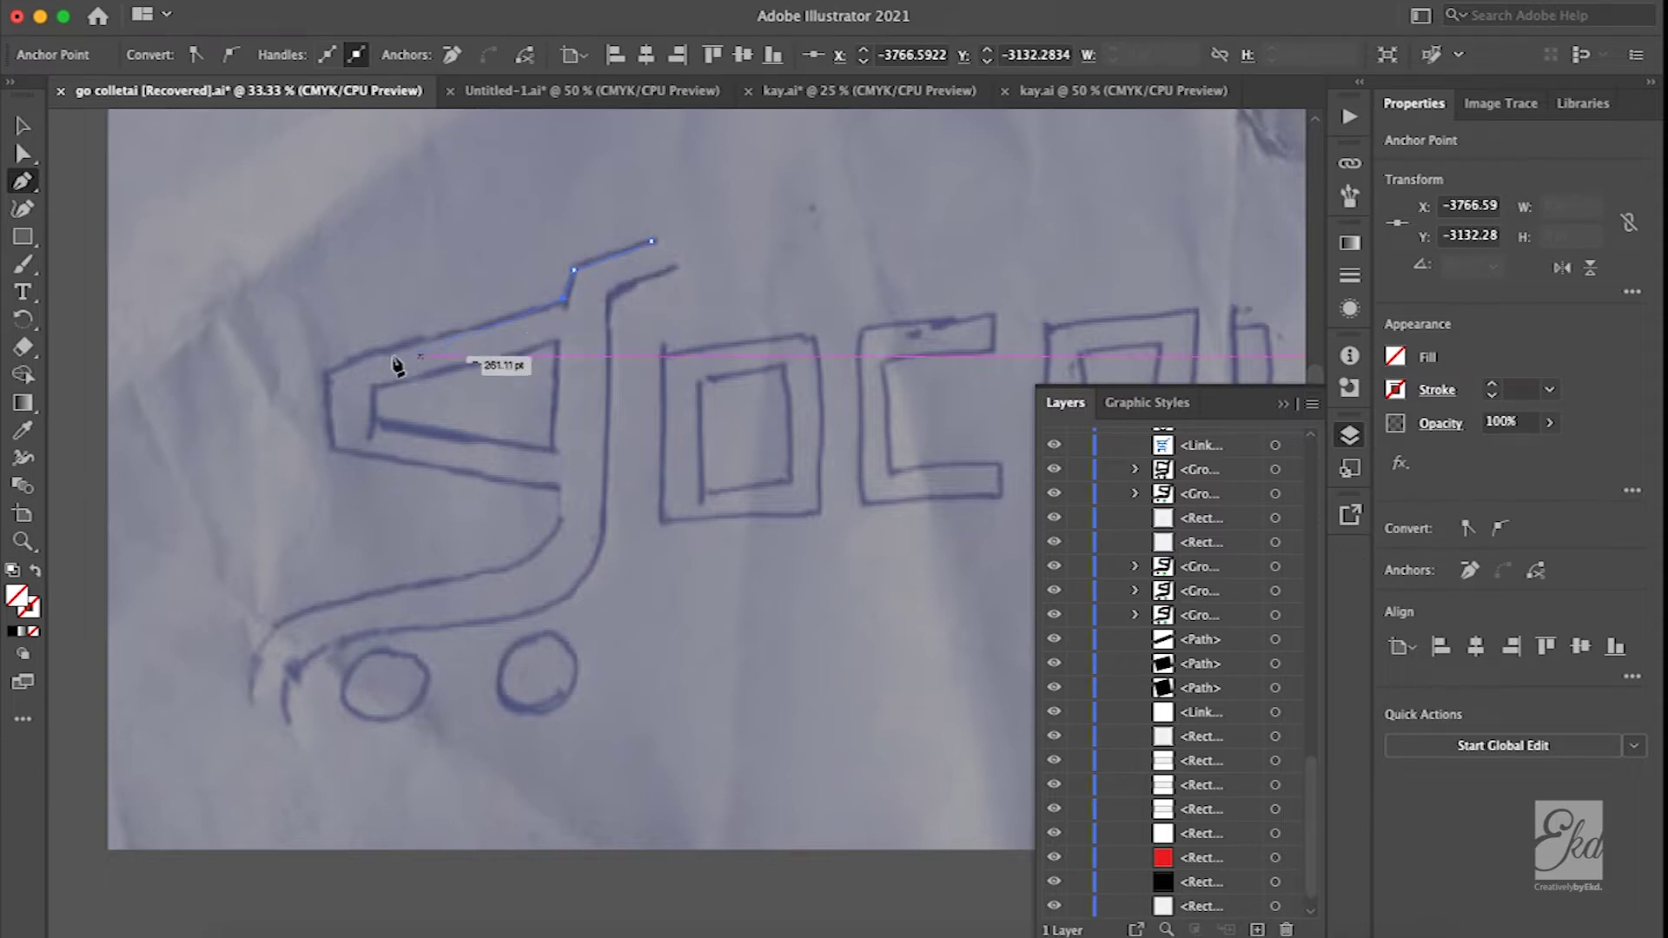
{"action": "left_click", "coordinate": [328, 372]}
{"action": "left_click", "coordinate": [328, 449]}
{"action": "left_click", "coordinate": [557, 490]}
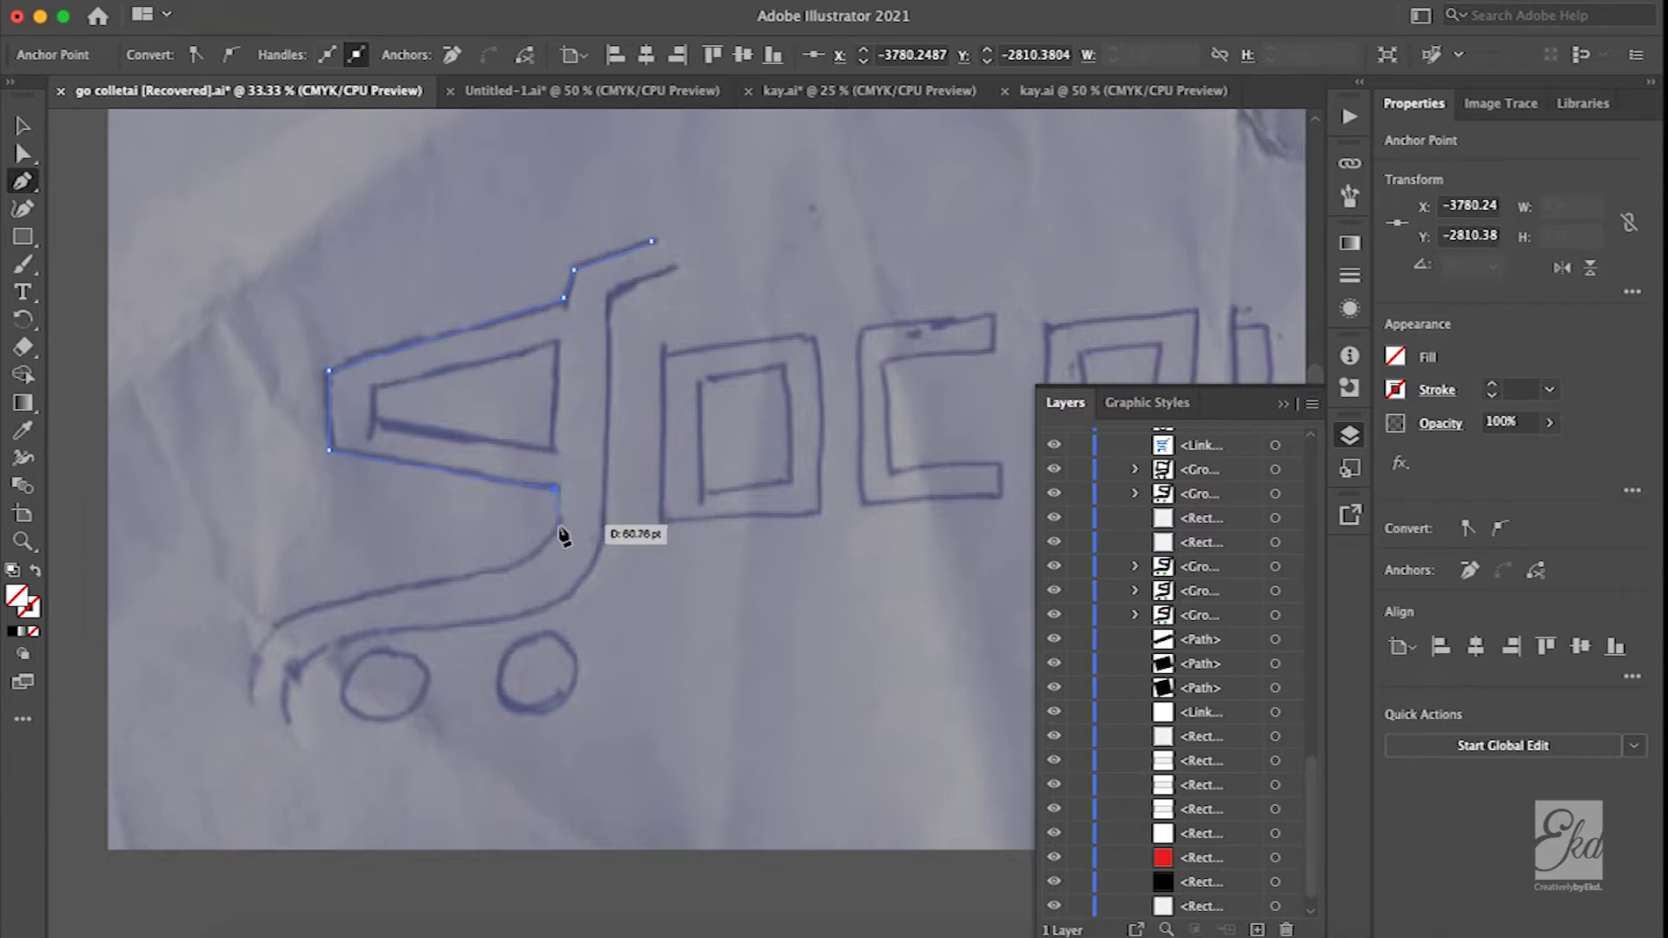
- Continue with curved points along the bottom edge, hook tip and vertical stroke, closing the path
{"action": "left_click_drag", "start_coordinate": [337, 601], "coordinate": [309, 597]}
{"action": "left_click_drag", "start_coordinate": [67, 663], "coordinate": [268, 632]}
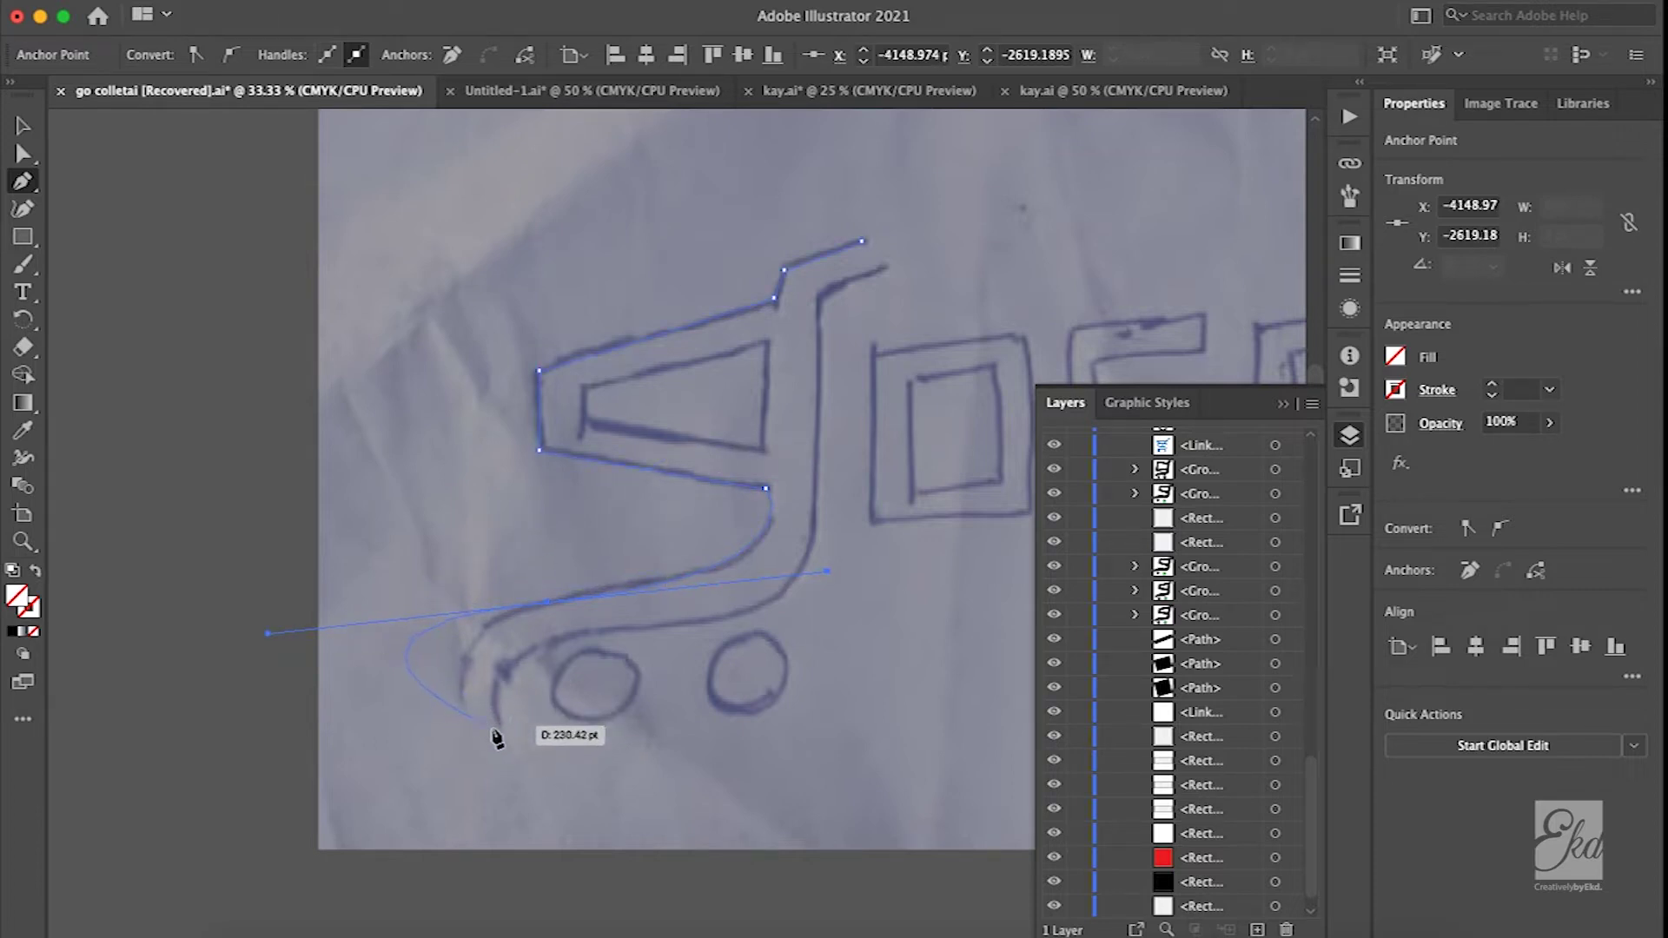
{"action": "left_click", "coordinate": [464, 707]}
{"action": "left_click", "coordinate": [496, 717]}
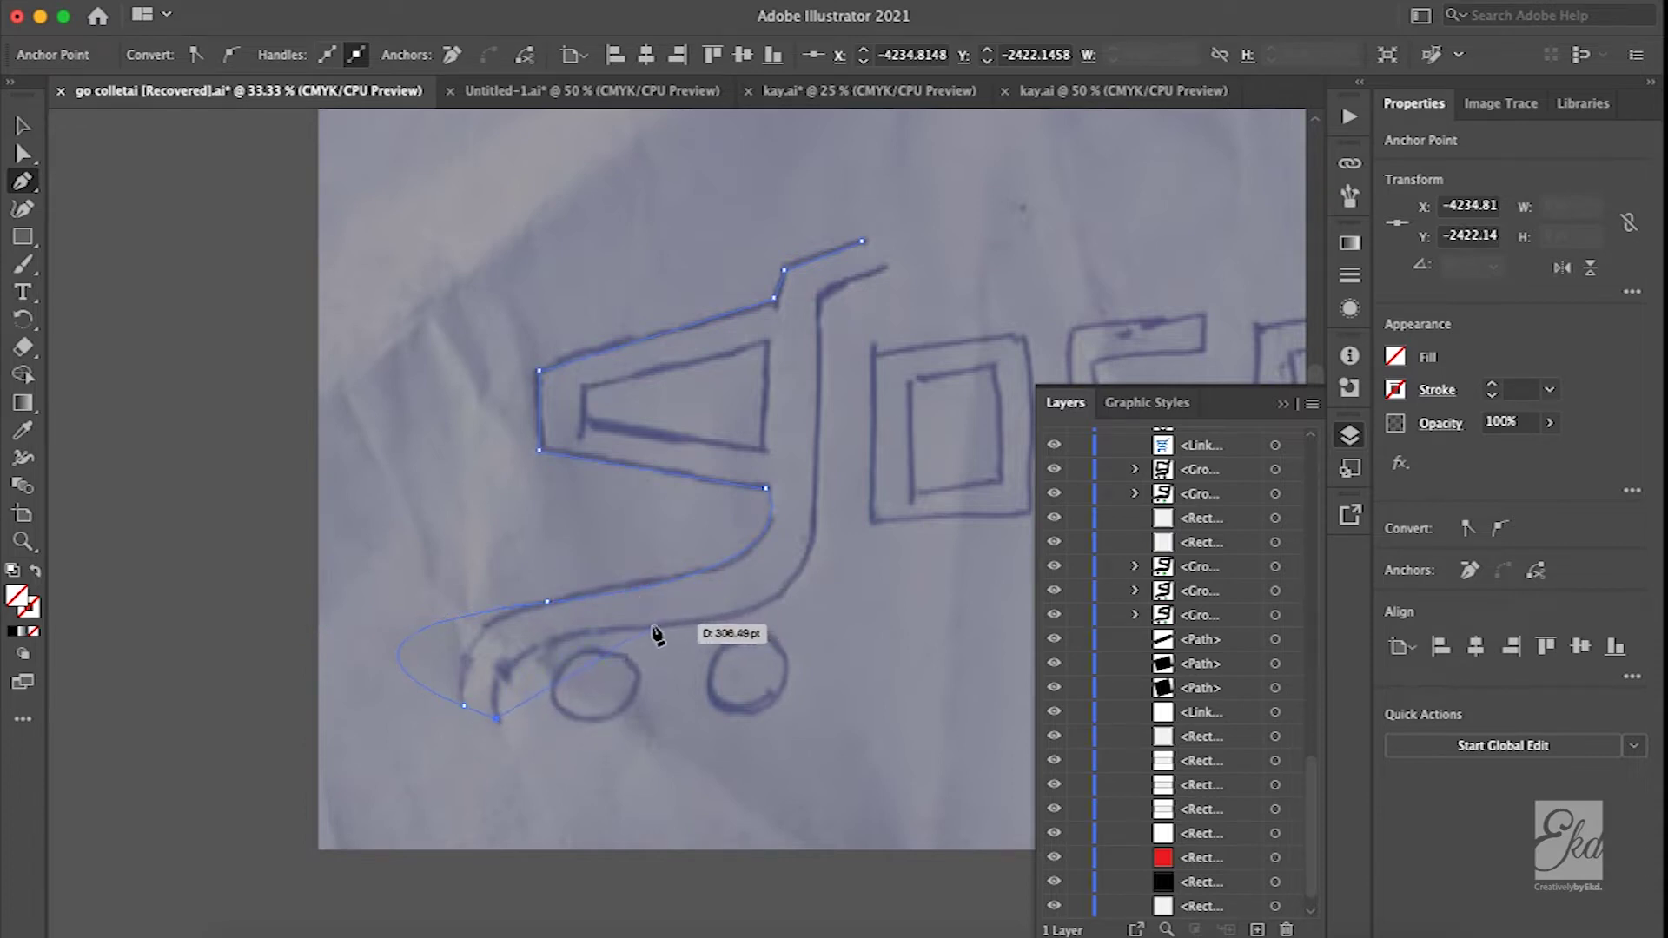
{"action": "left_click_drag", "start_coordinate": [611, 631], "coordinate": [740, 619]}
{"action": "mouse_move", "coordinate": [816, 490]}
{"action": "left_mouse_down"}
{"action": "mouse_move", "coordinate": [808, 380]}
{"action": "mouse_move", "coordinate": [826, 366]}
{"action": "left_mouse_up"}
{"action": "left_click", "coordinate": [819, 295]}
{"action": "left_click", "coordinate": [884, 267]}
{"action": "left_click", "coordinate": [862, 241]}
- Fill the traced cart path with black and remove an extra curve point
{"action": "left_click", "coordinate": [1397, 358]}
{"action": "left_click", "coordinate": [1163, 560]}
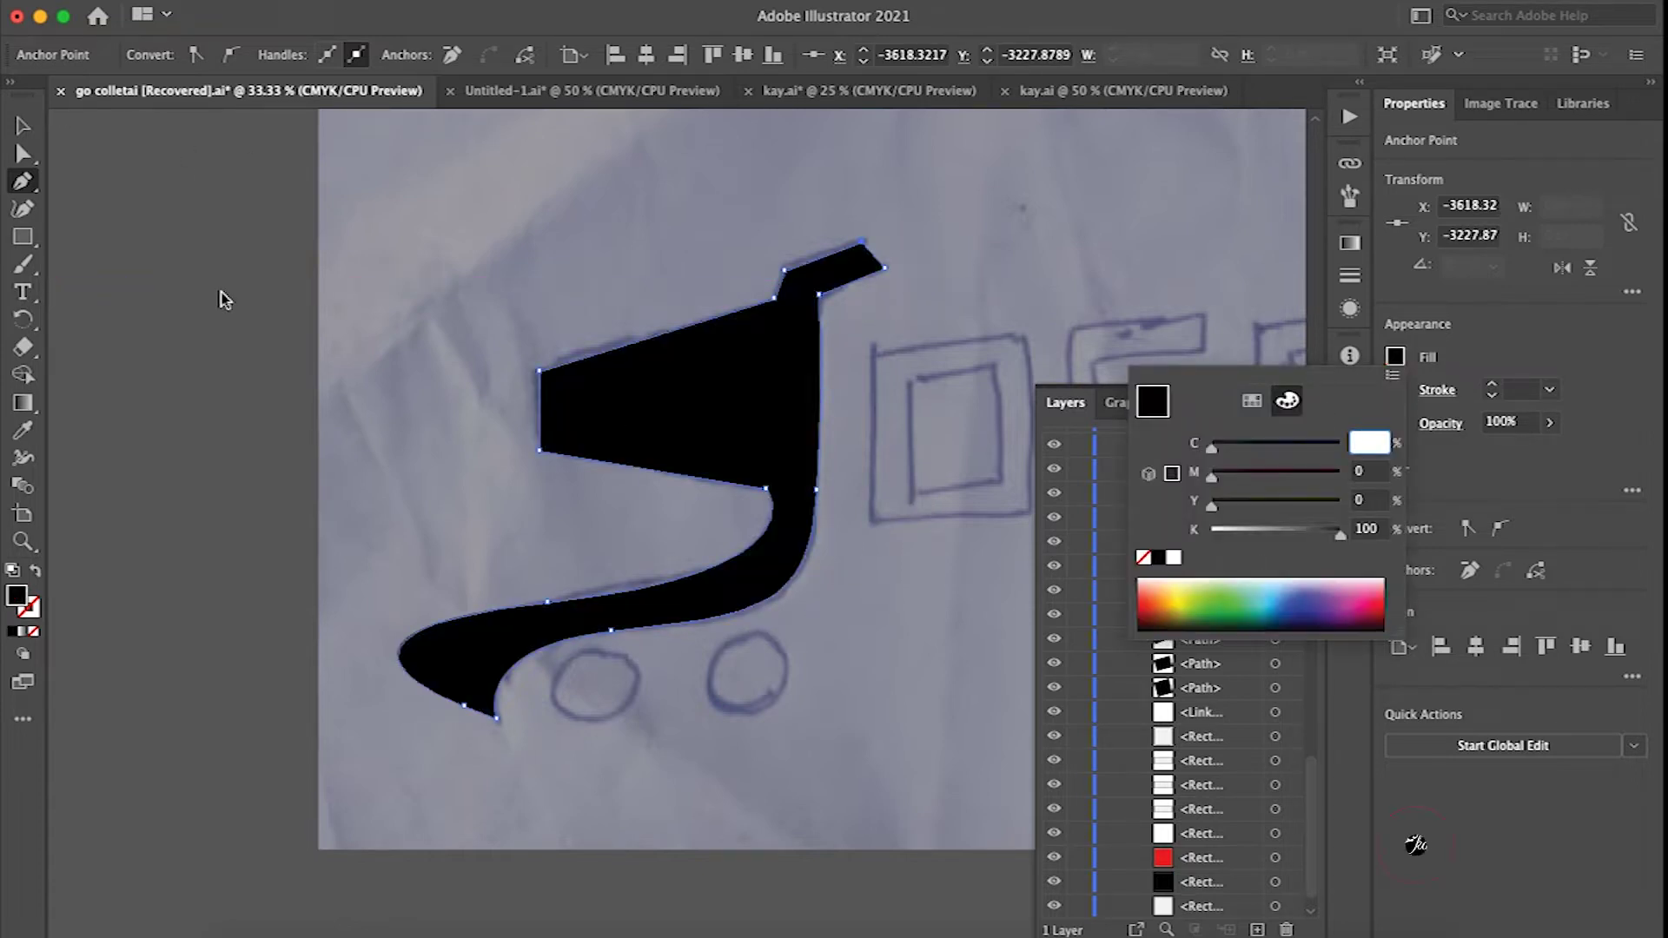
{"action": "left_click", "coordinate": [24, 155]}
{"action": "left_click", "coordinate": [766, 489]}
- Reshape the cart's lower curves into a rounded hook using Direct Selection handles
{"action": "key", "text": "v"}
{"action": "key", "text": "a"}
{"action": "left_click_drag", "start_coordinate": [827, 571], "coordinate": [927, 523]}
{"action": "left_click", "coordinate": [794, 622]}
{"action": "left_click", "coordinate": [634, 584]}
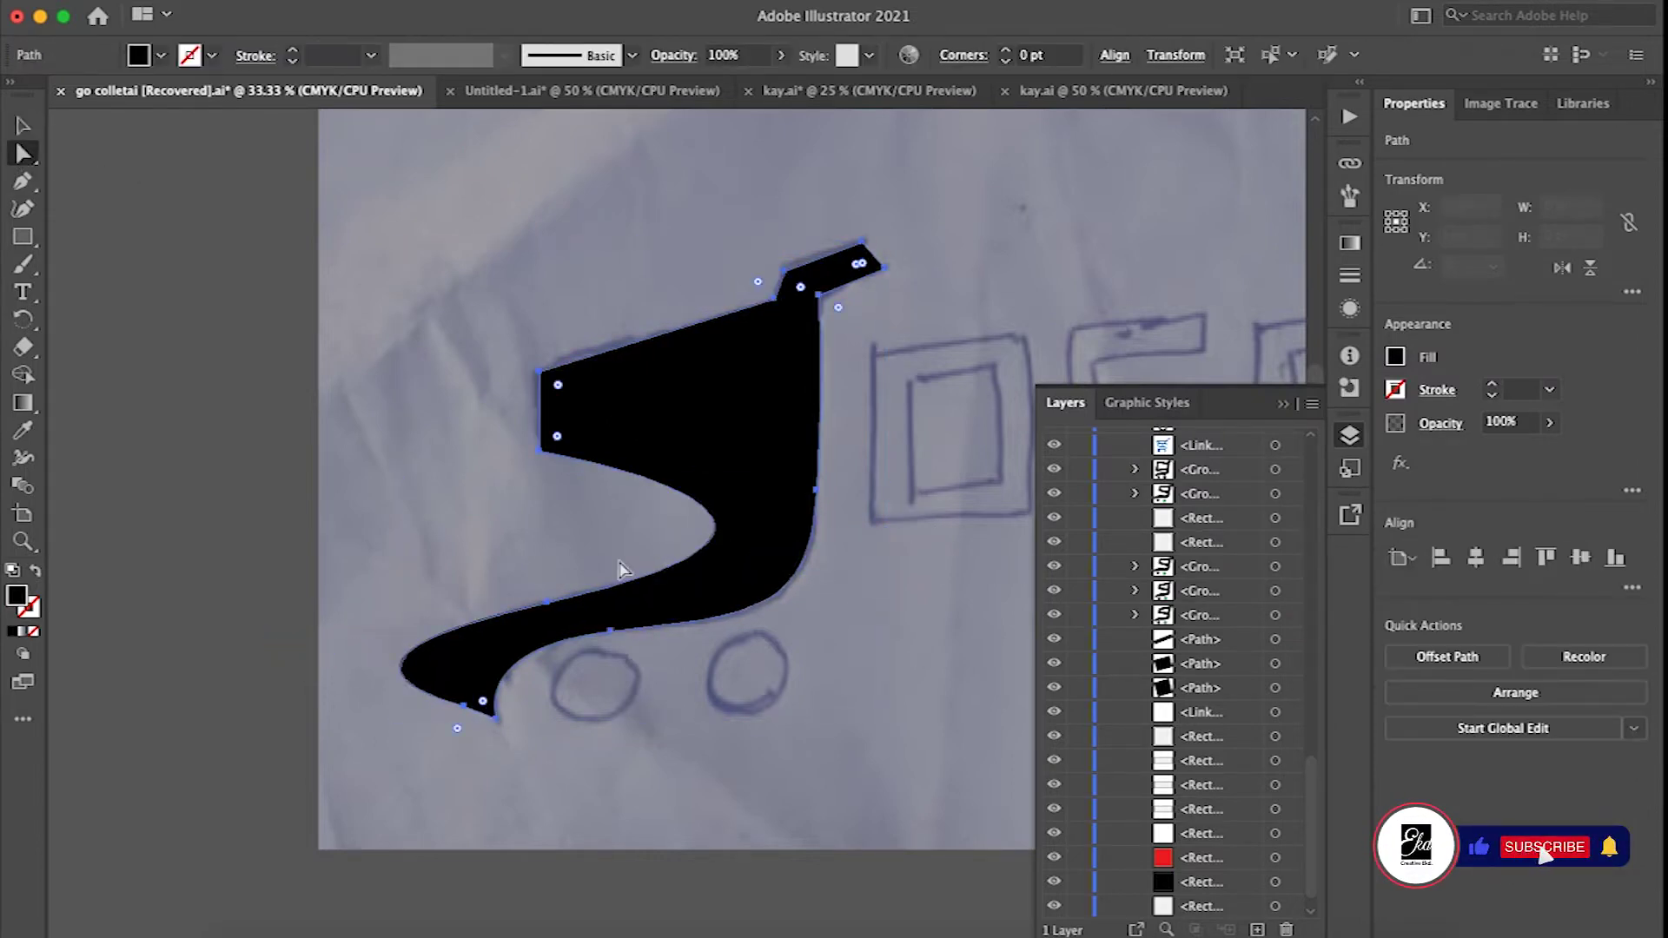
{"action": "left_click", "coordinate": [463, 706]}
{"action": "left_click_drag", "start_coordinate": [271, 662], "coordinate": [425, 627]}
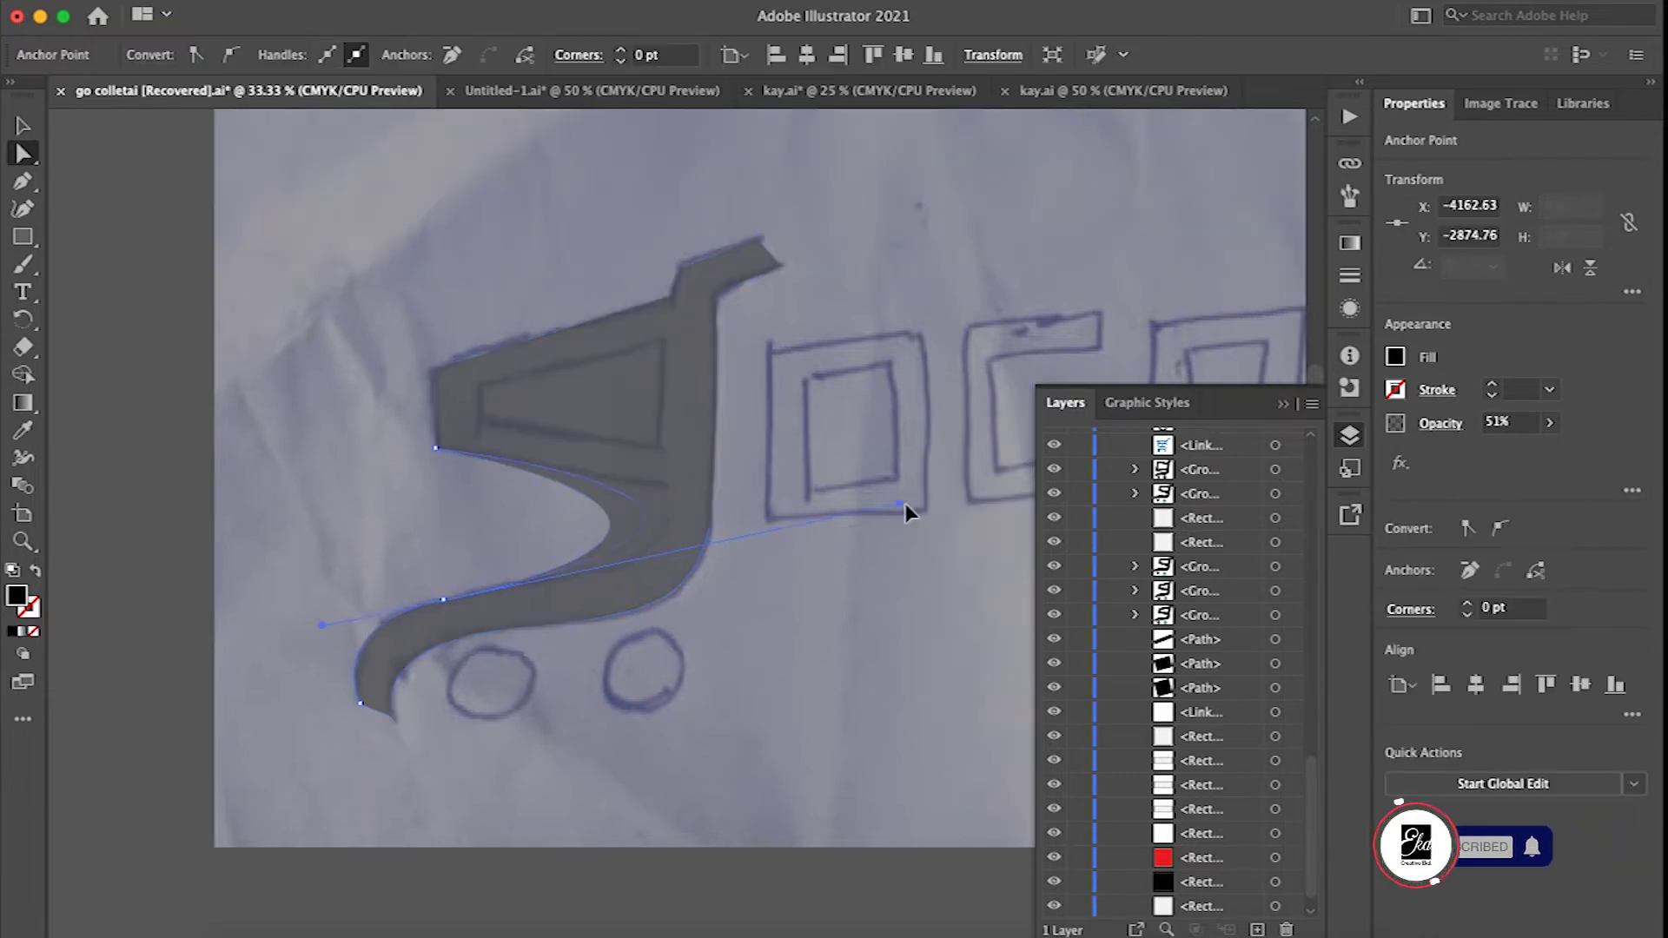
{"action": "left_click_drag", "start_coordinate": [905, 510], "coordinate": [942, 483]}
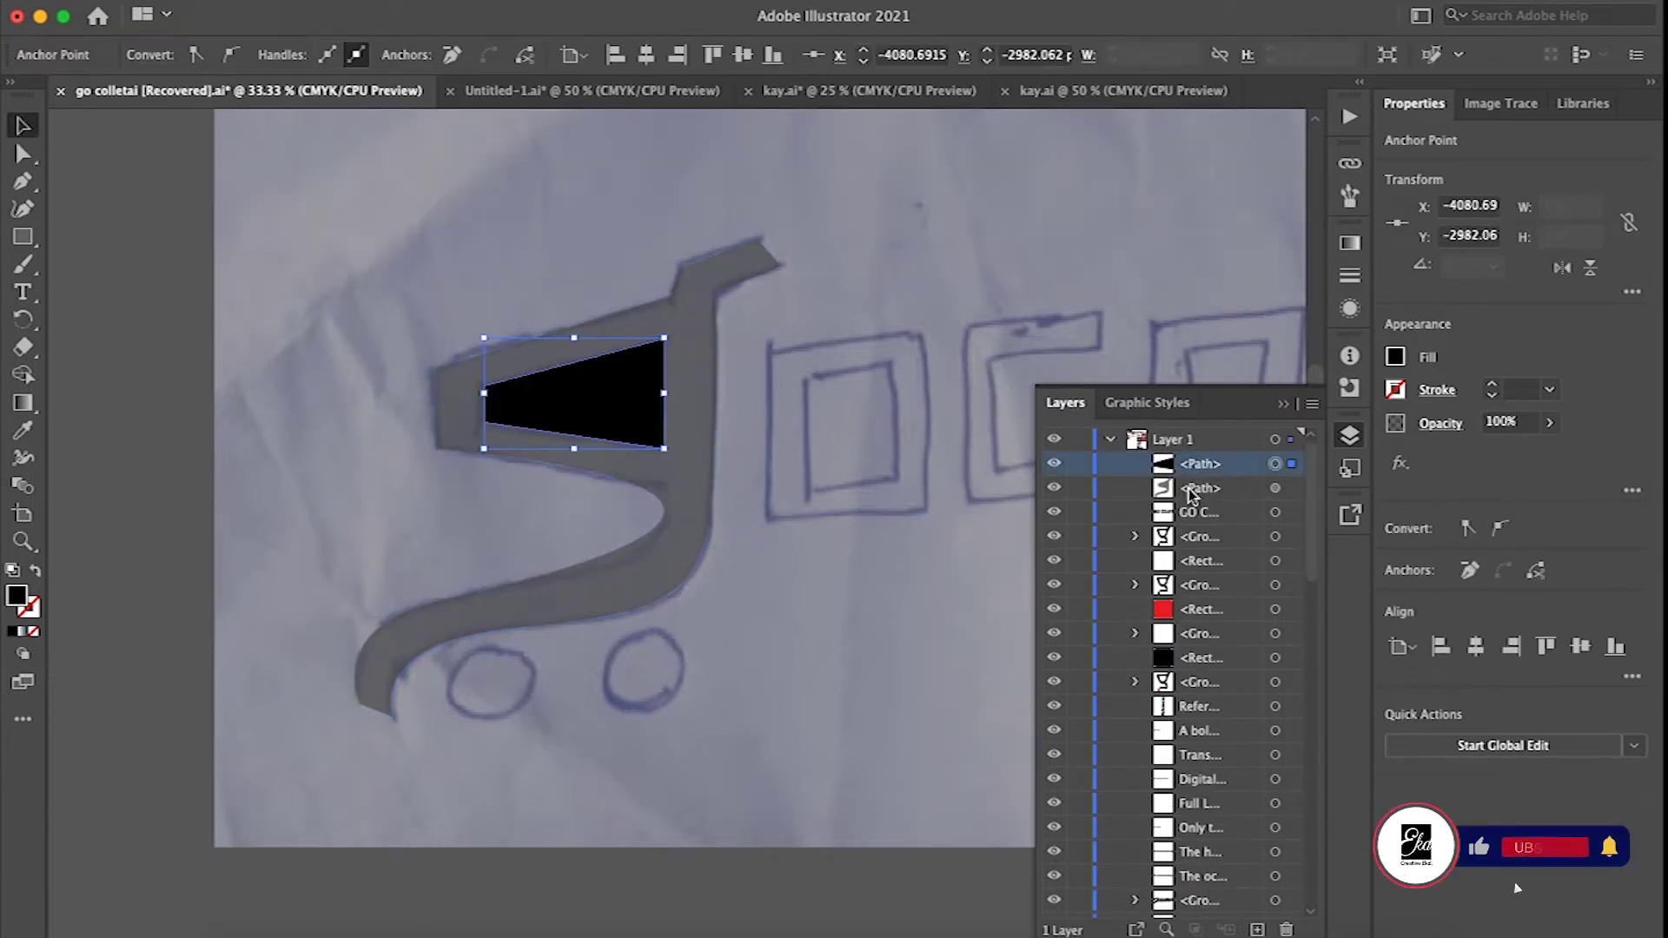
- Subtract the trapezoid from the cart with Effect > Pathfinder > Subtract and expand it
{"action": "left_click_drag", "start_coordinate": [168, 282], "coordinate": [660, 487]}
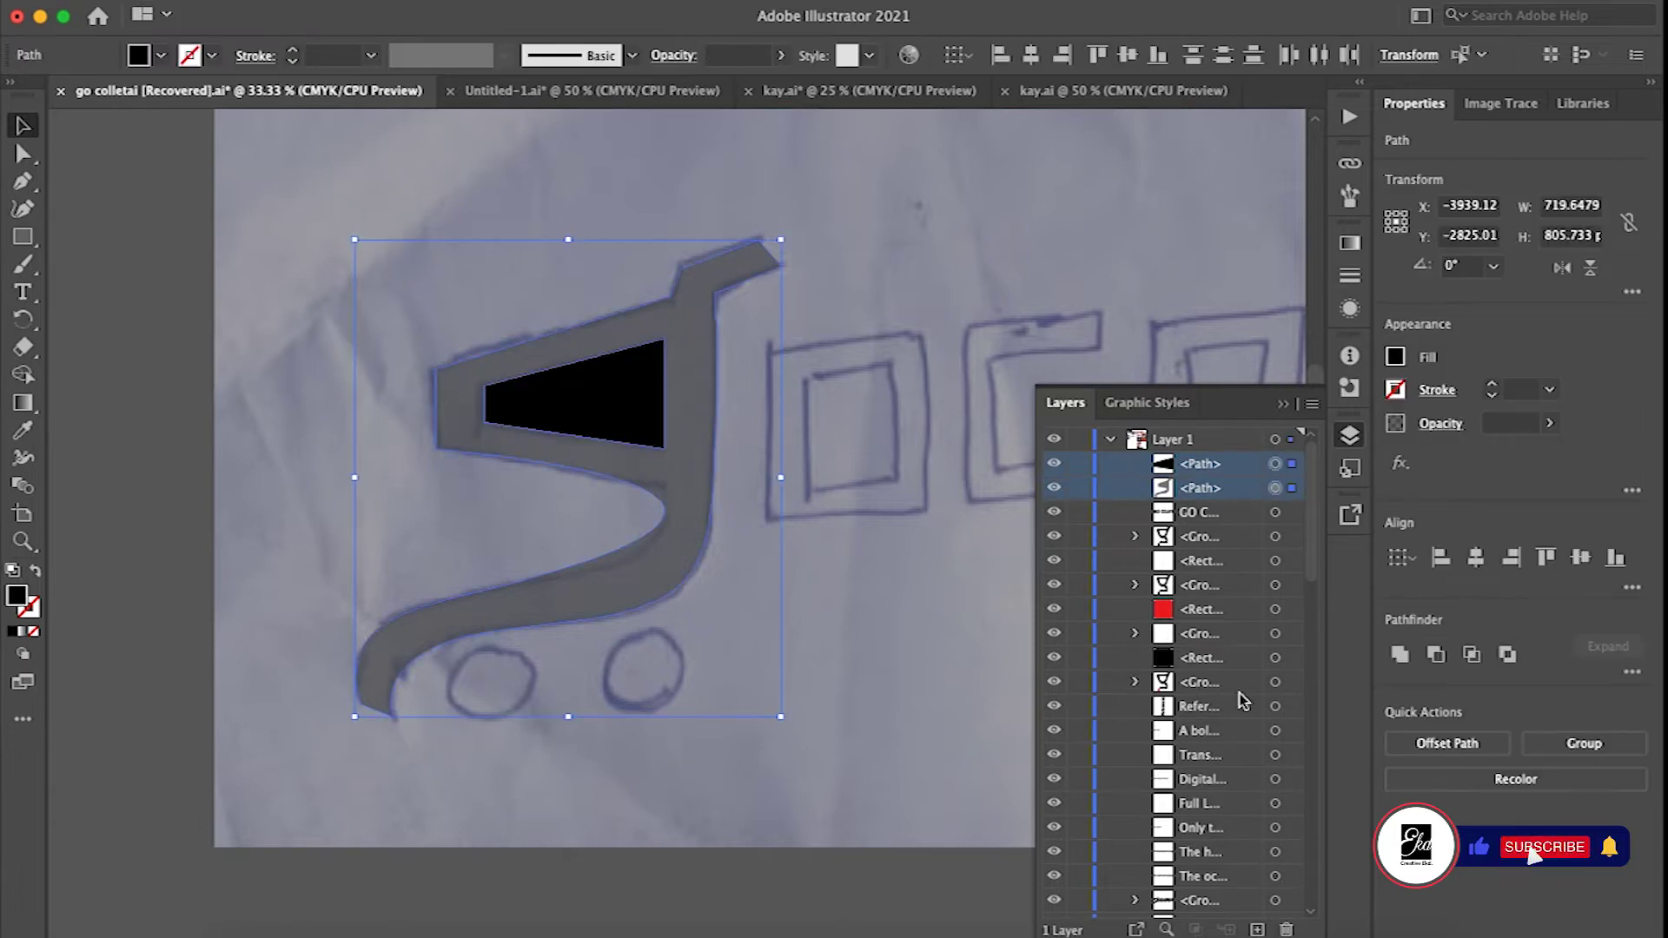
{"action": "left_click", "coordinate": [476, 1]}
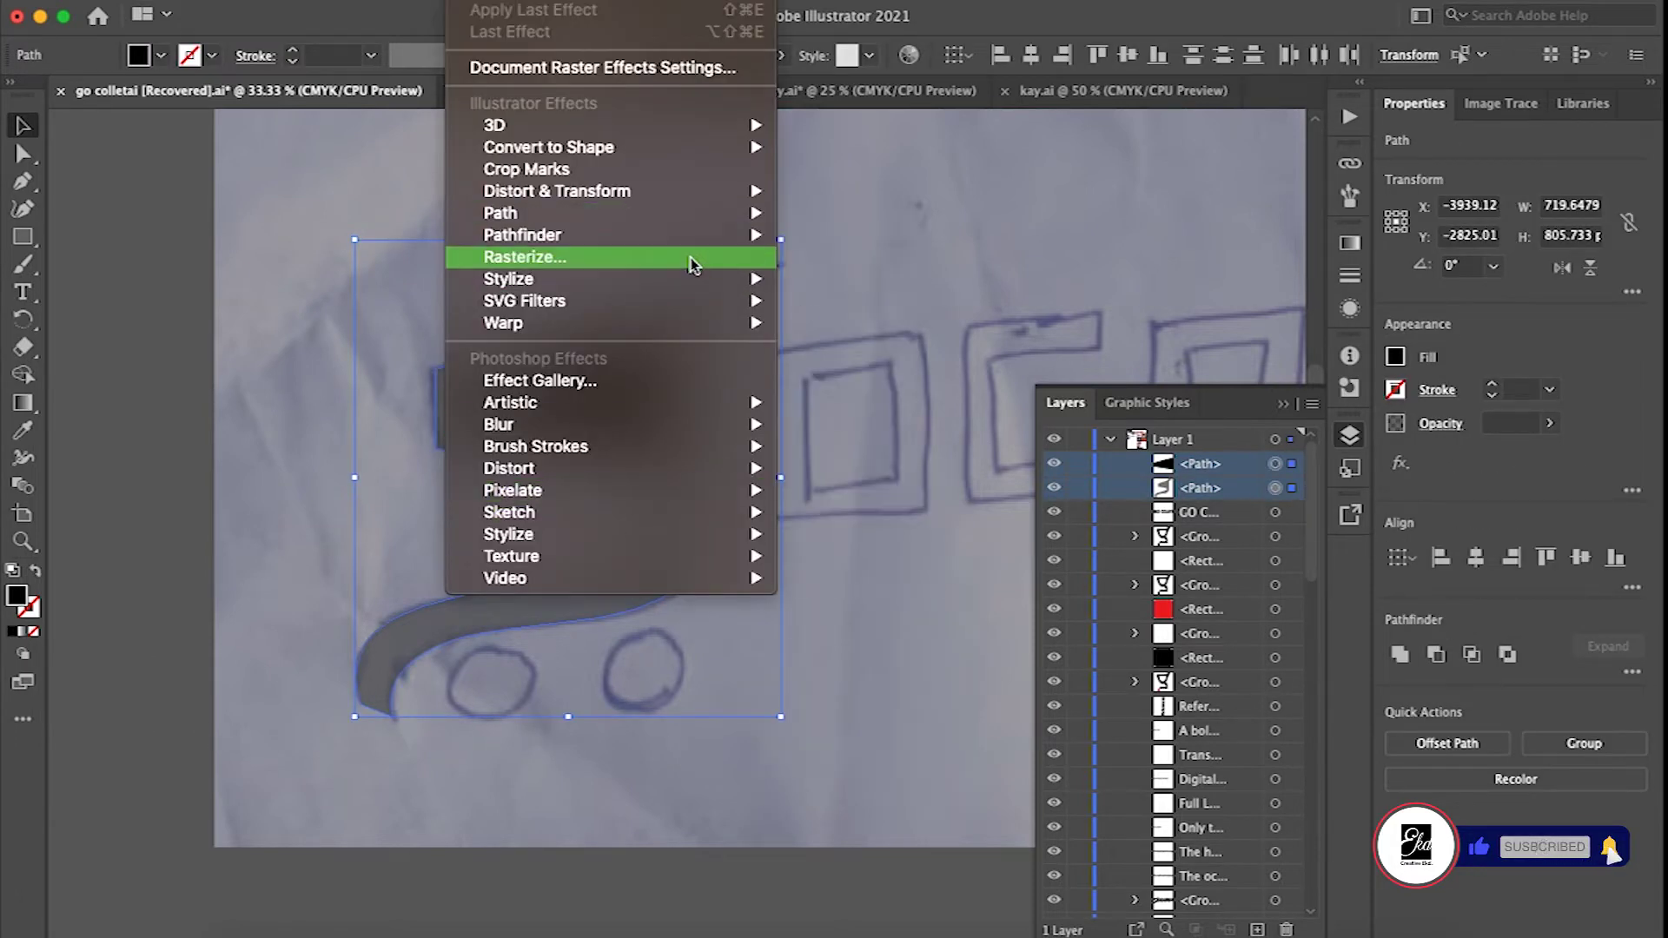
{"action": "mouse_move", "coordinate": [686, 237]}
{"action": "left_click", "coordinate": [847, 302]}
{"action": "left_click", "coordinate": [1031, 523]}
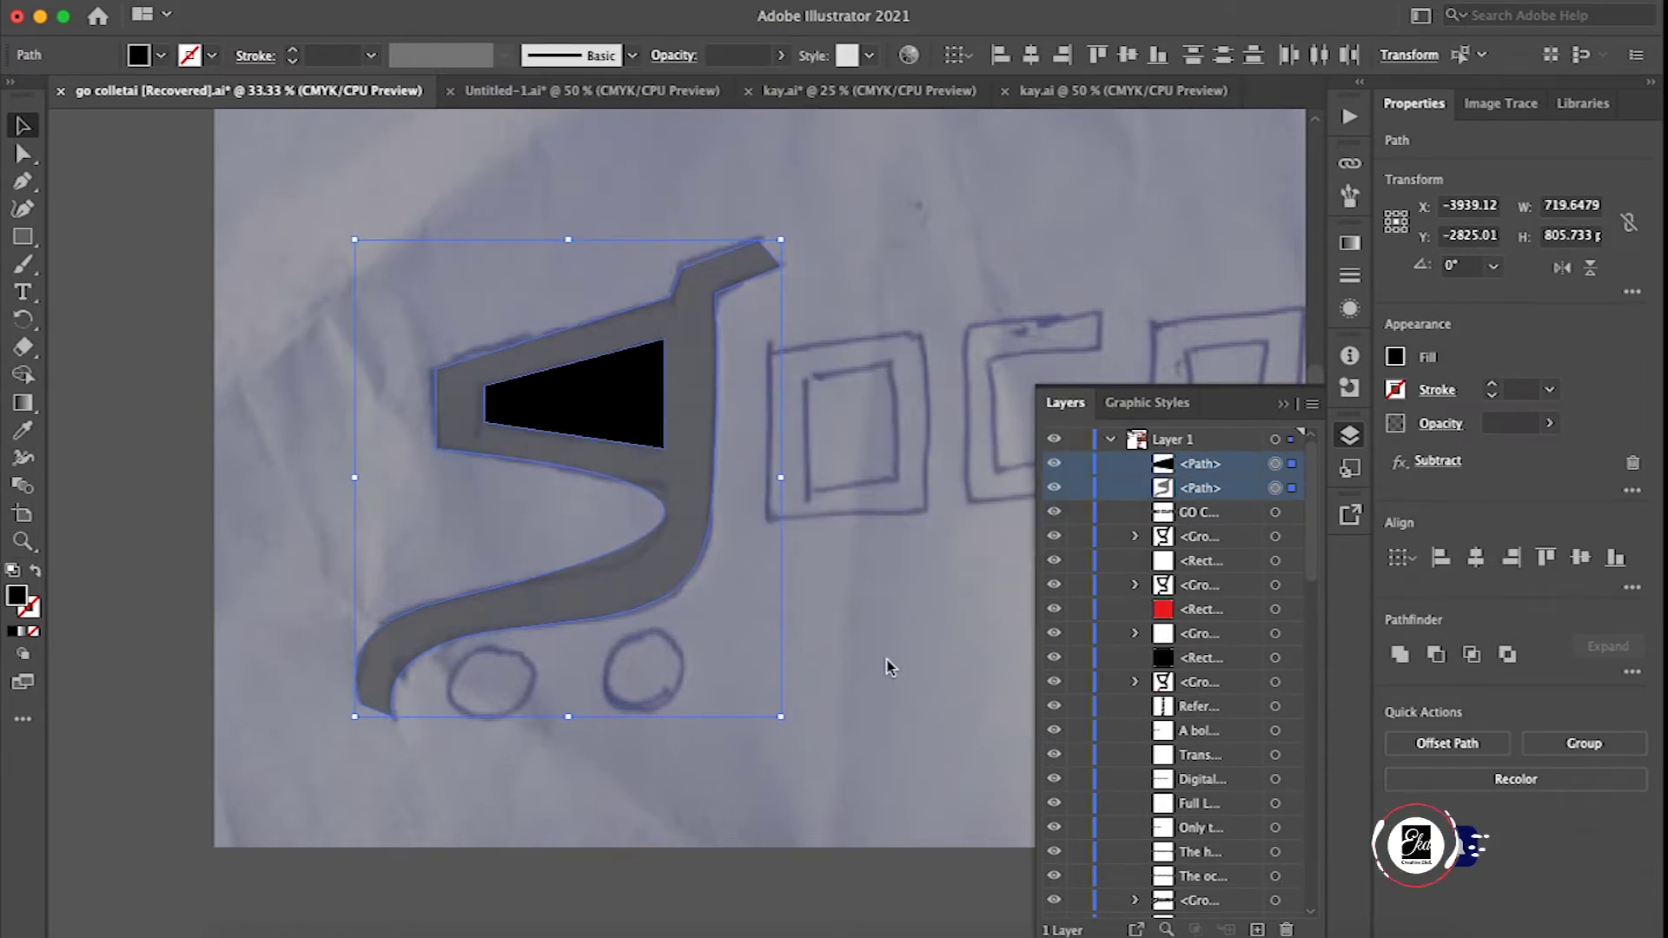
{"action": "left_click", "coordinate": [890, 667]}
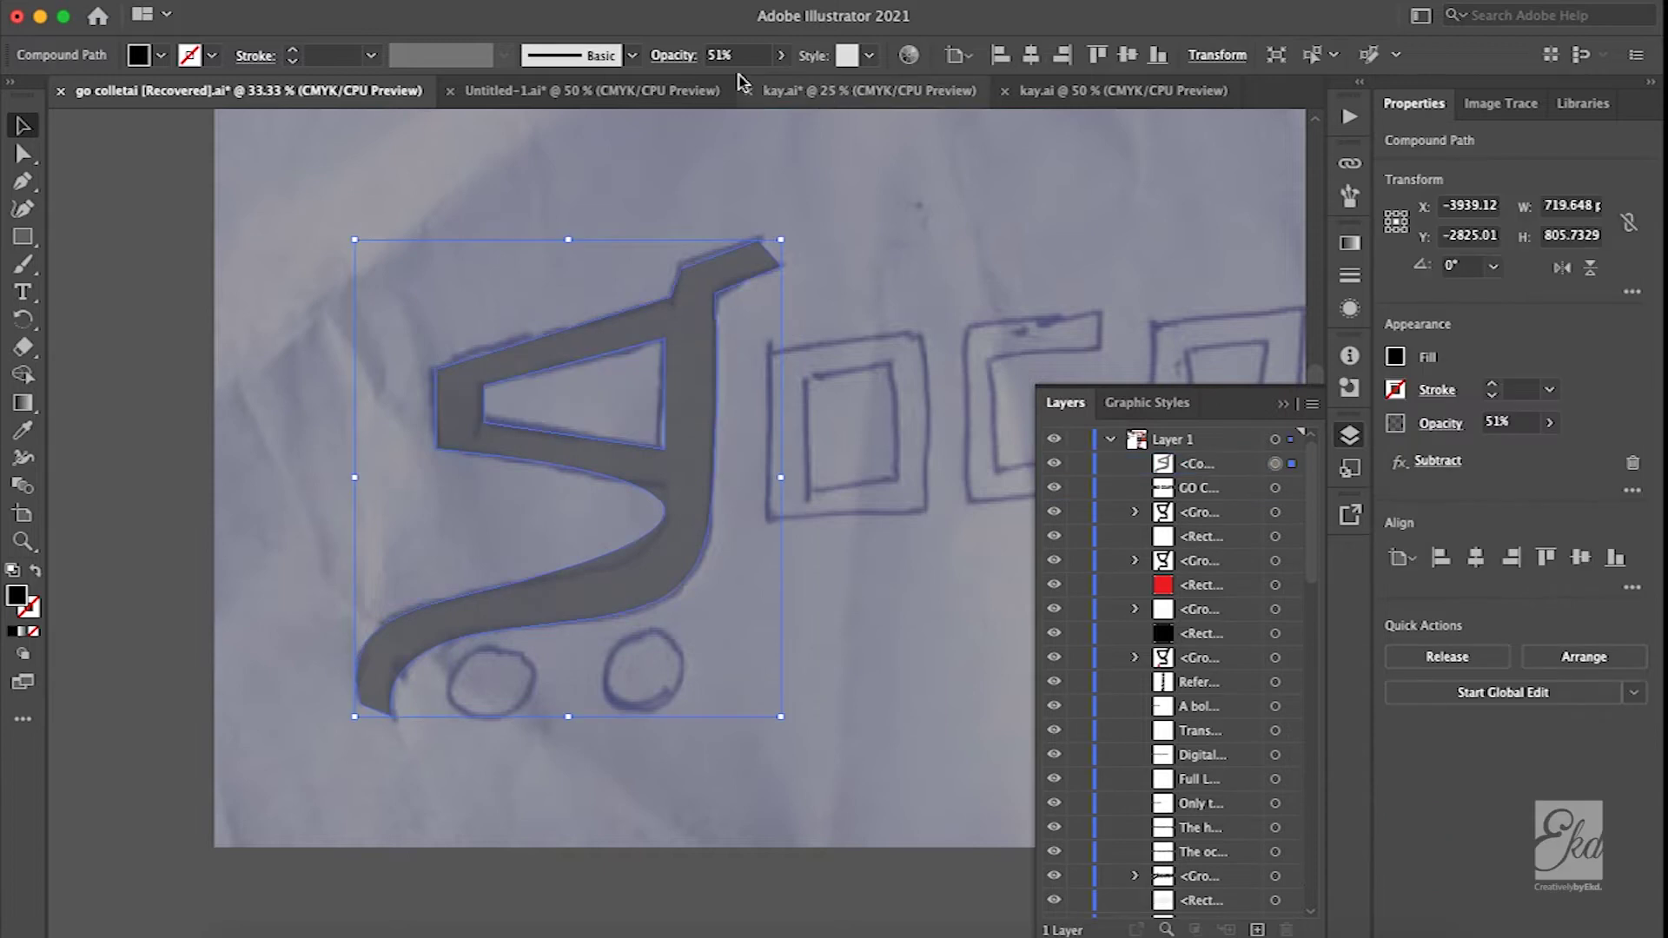
- Set the cart shape's opacity to 100%, then deselect it
{"action": "left_click", "coordinate": [781, 56]}
{"action": "left_click_drag", "start_coordinate": [741, 90], "coordinate": [785, 91]}
{"action": "left_click", "coordinate": [153, 395]}
{"action": "left_click", "coordinate": [675, 502]}
{"action": "left_click", "coordinate": [863, 575]}
{"action": "scroll", "coordinate": [864, 575], "scroll_direction": "down", "scroll_amount": 3}
{"action": "scroll", "coordinate": [863, 575], "scroll_direction": "right", "scroll_amount": 2}
{"action": "scroll", "coordinate": [864, 575], "scroll_direction": "up", "scroll_amount": 5}
{"action": "scroll", "coordinate": [863, 575], "scroll_direction": "left", "scroll_amount": 1}
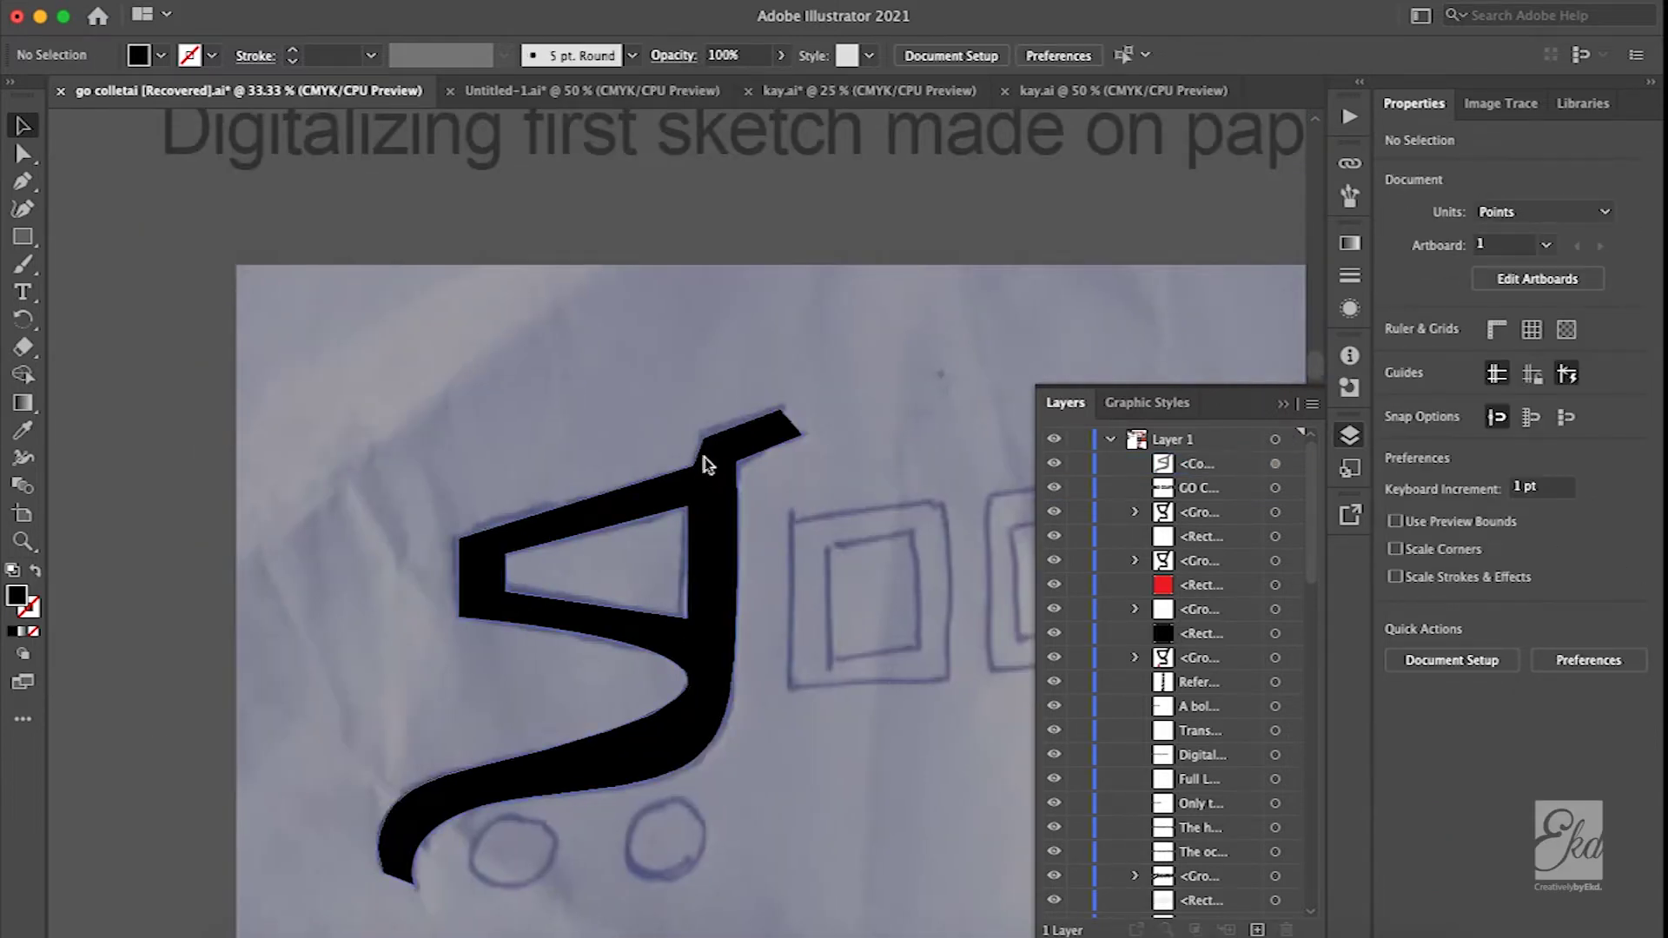
{"action": "scroll", "coordinate": [705, 457], "scroll_direction": "down", "scroll_amount": 5}
{"action": "scroll", "coordinate": [705, 457], "scroll_direction": "right", "scroll_amount": 2}
{"action": "scroll", "coordinate": [705, 457], "scroll_direction": "up", "scroll_amount": 5}
{"action": "scroll", "coordinate": [223, 327], "scroll_direction": "up", "scroll_amount": 5}
{"action": "scroll", "coordinate": [222, 326], "scroll_direction": "up", "scroll_amount": 4}
{"action": "scroll", "coordinate": [588, 279], "scroll_direction": "left", "scroll_amount": 5}
{"action": "scroll", "coordinate": [587, 279], "scroll_direction": "right", "scroll_amount": 1}
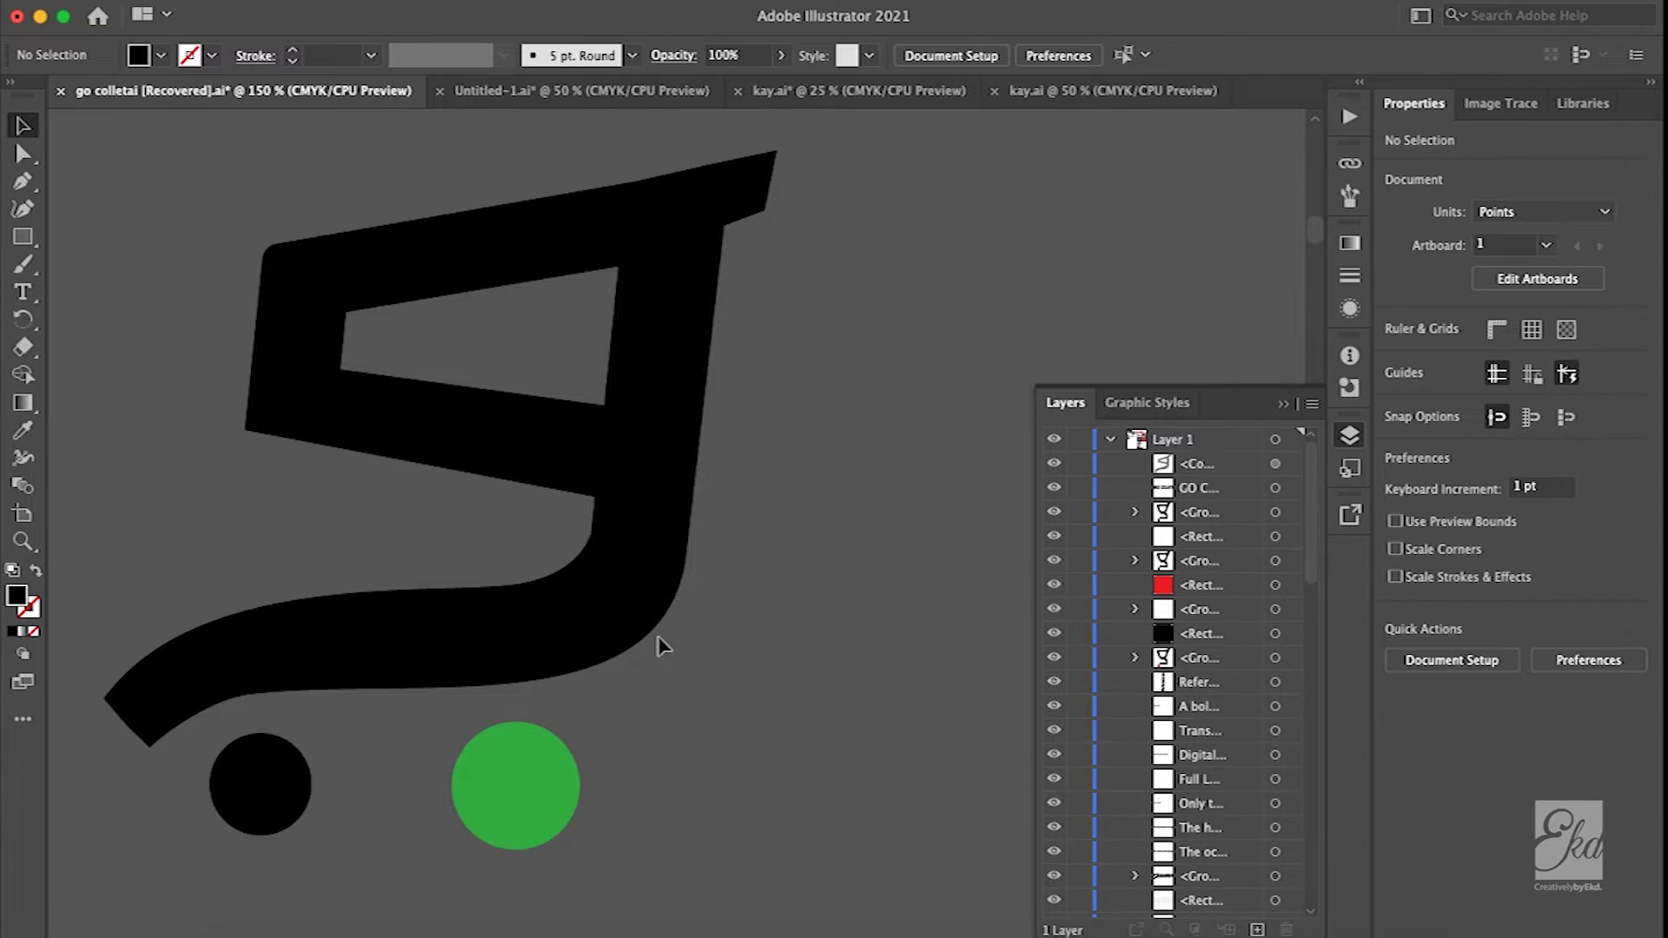
{"action": "scroll", "coordinate": [680, 660], "scroll_direction": "down", "scroll_amount": 5}
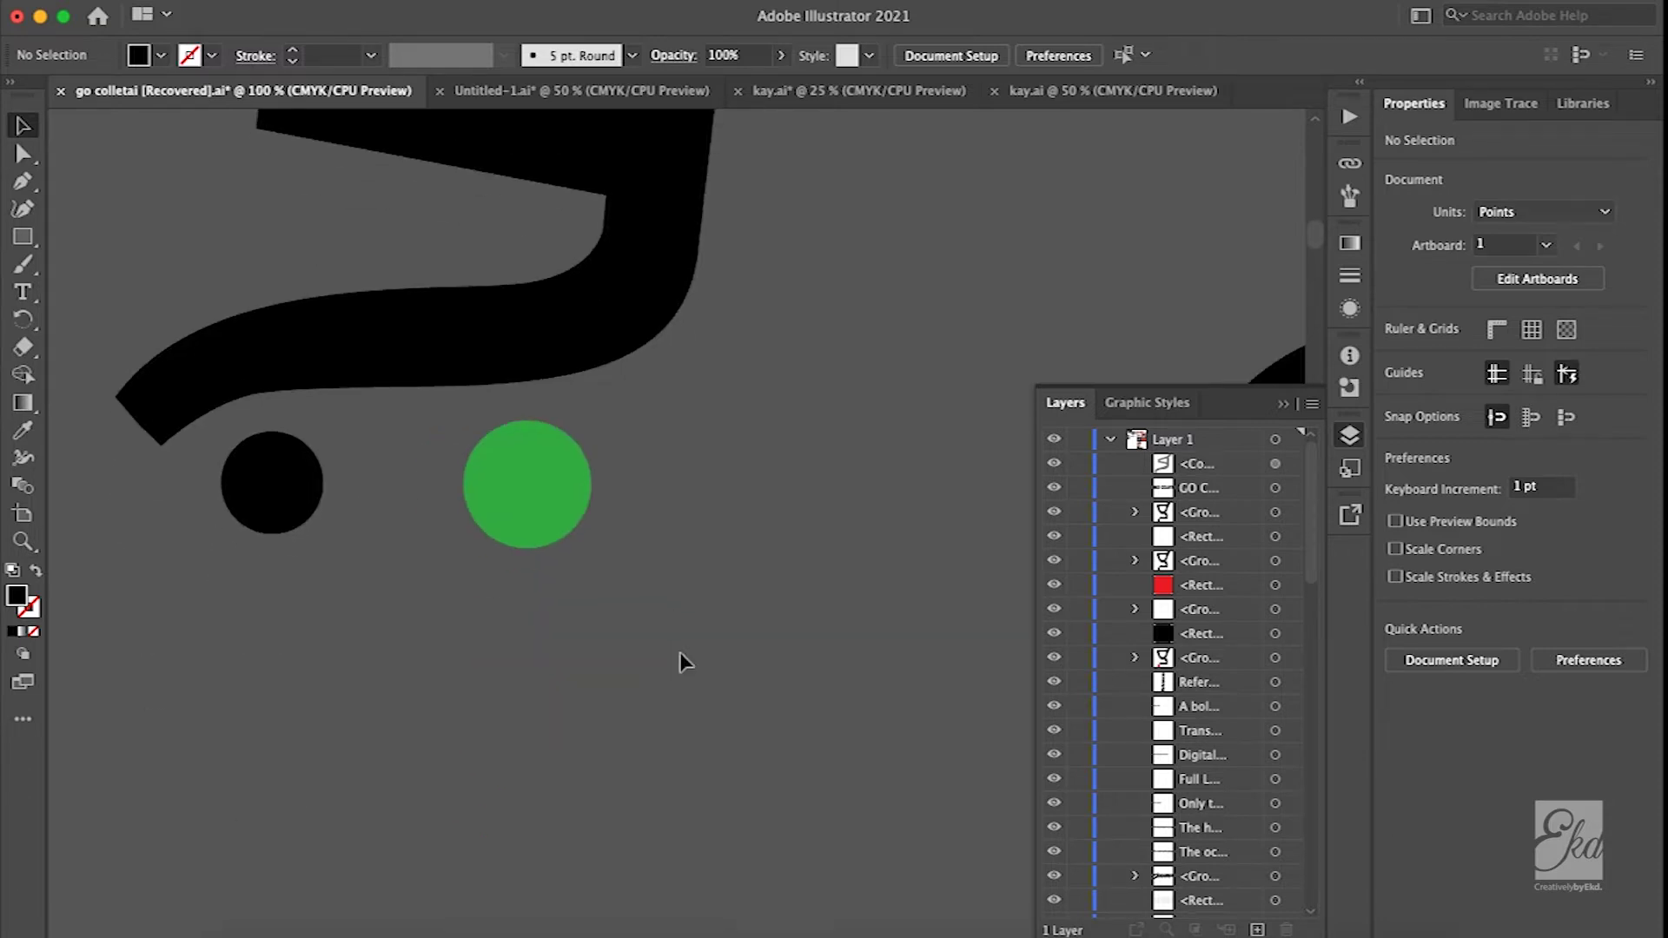
{"action": "scroll", "coordinate": [680, 653], "scroll_direction": "down", "scroll_amount": 1}
{"action": "scroll", "coordinate": [643, 790], "scroll_direction": "down", "scroll_amount": 10}
{"action": "scroll", "coordinate": [643, 790], "scroll_direction": "down", "scroll_amount": 5}
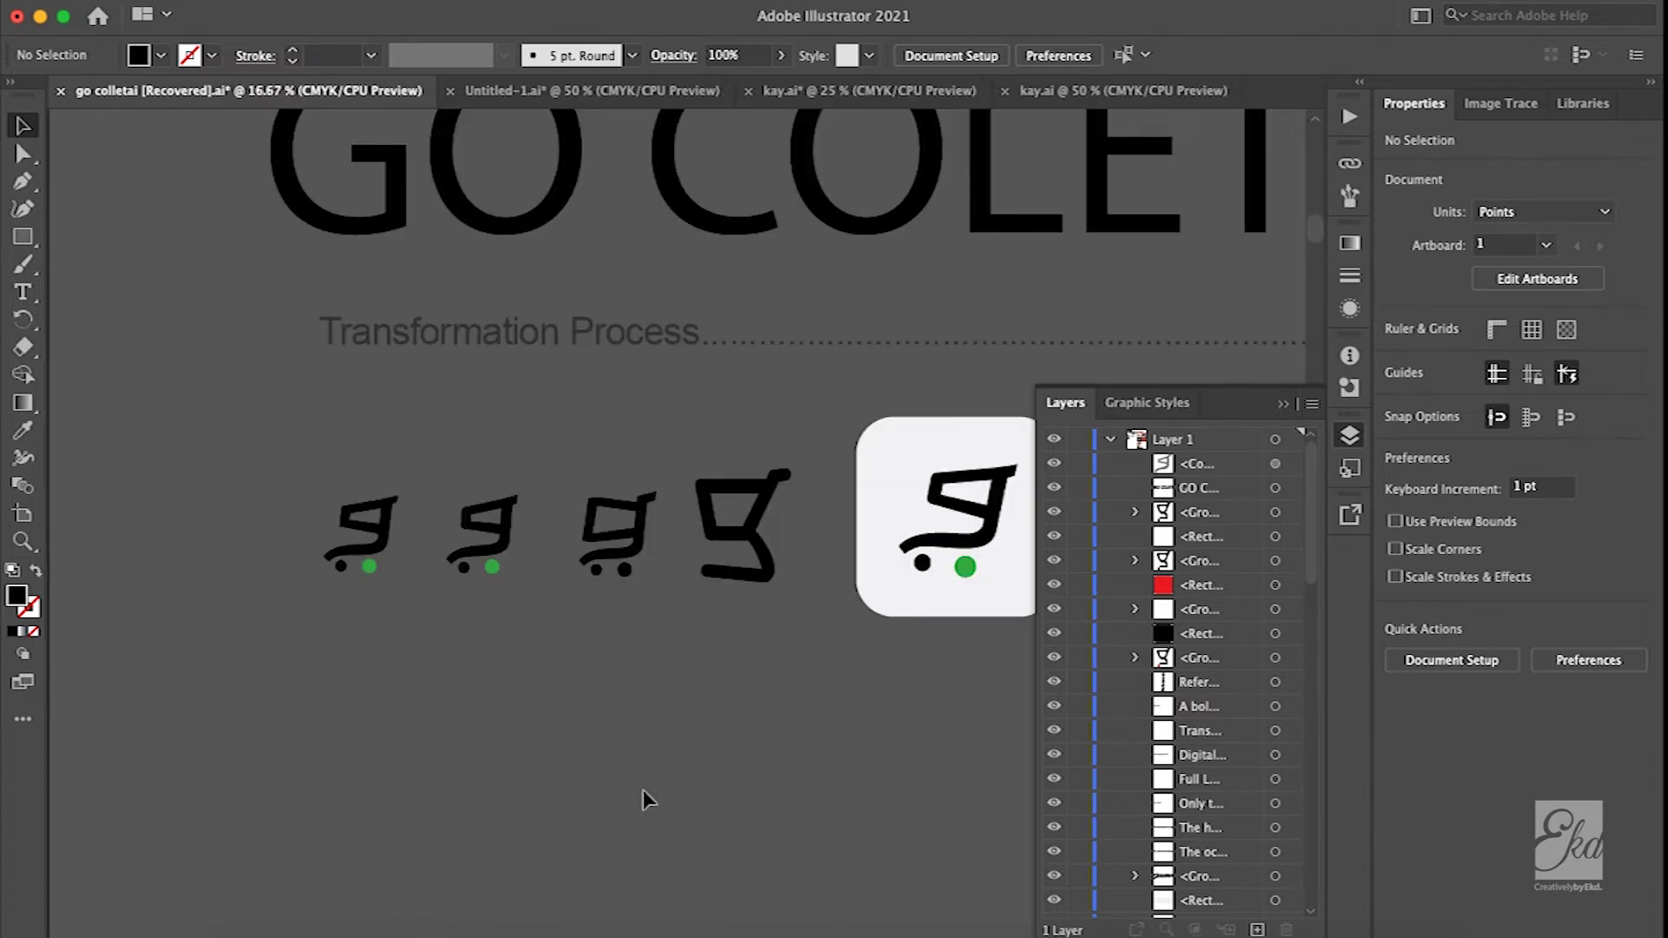
{"action": "scroll", "coordinate": [711, 611], "scroll_direction": "right", "scroll_amount": 2}
{"action": "scroll", "coordinate": [711, 611], "scroll_direction": "up", "scroll_amount": 1}
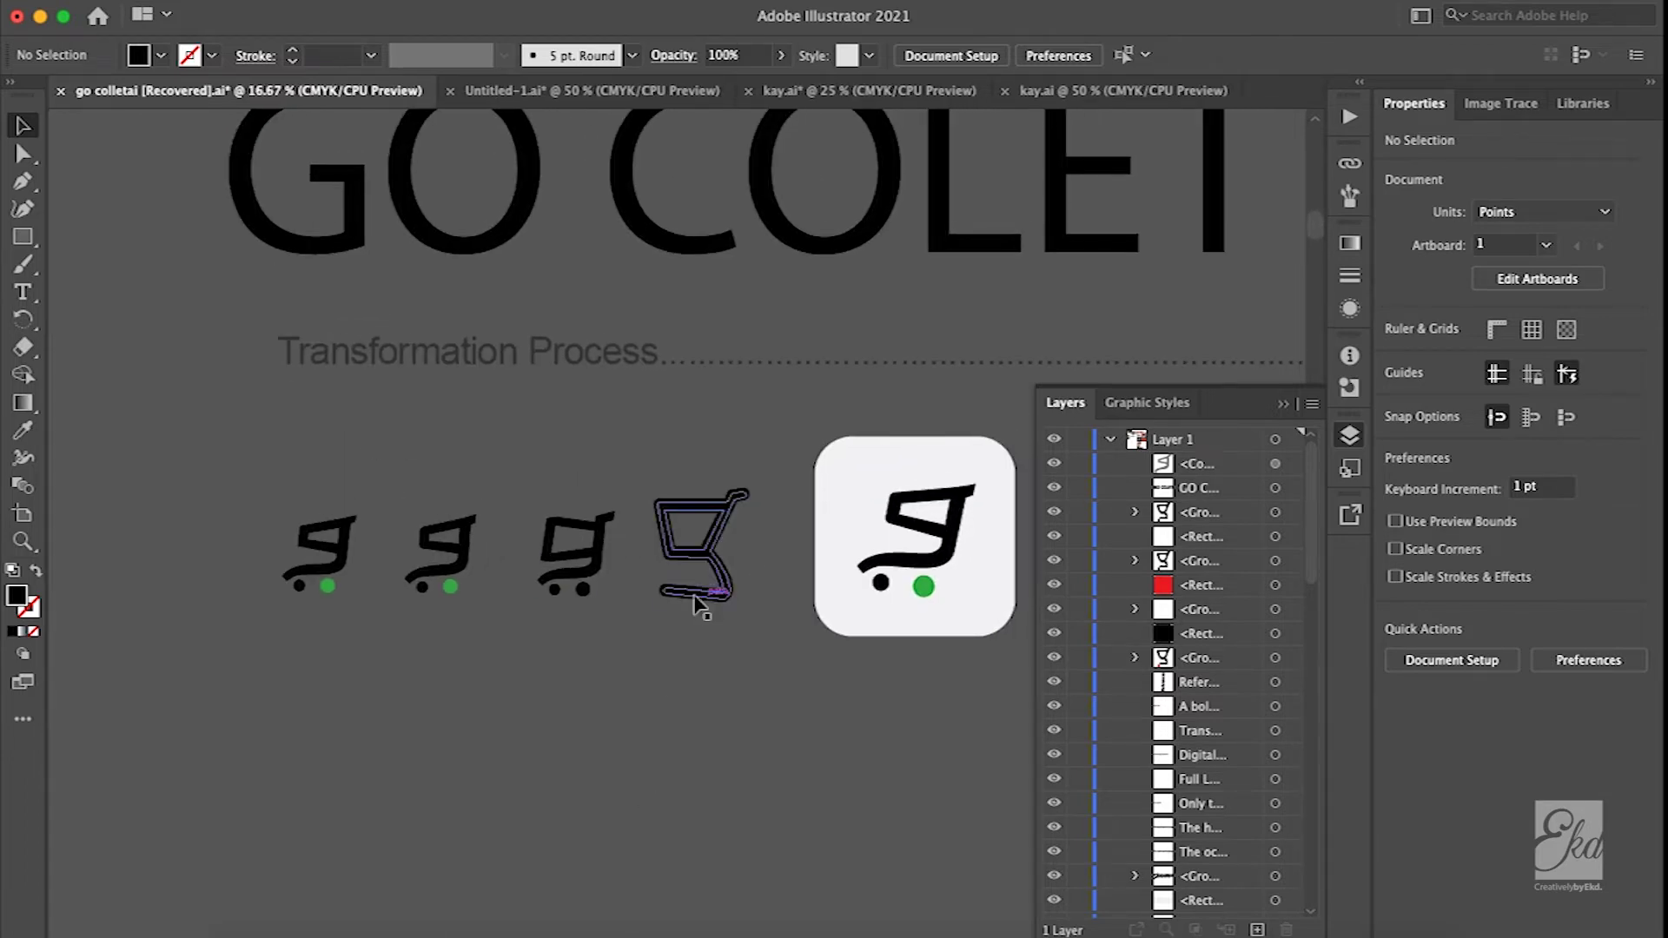
{"action": "scroll", "coordinate": [410, 567], "scroll_direction": "left", "scroll_amount": 3}
{"action": "scroll", "coordinate": [410, 567], "scroll_direction": "down", "scroll_amount": 15}
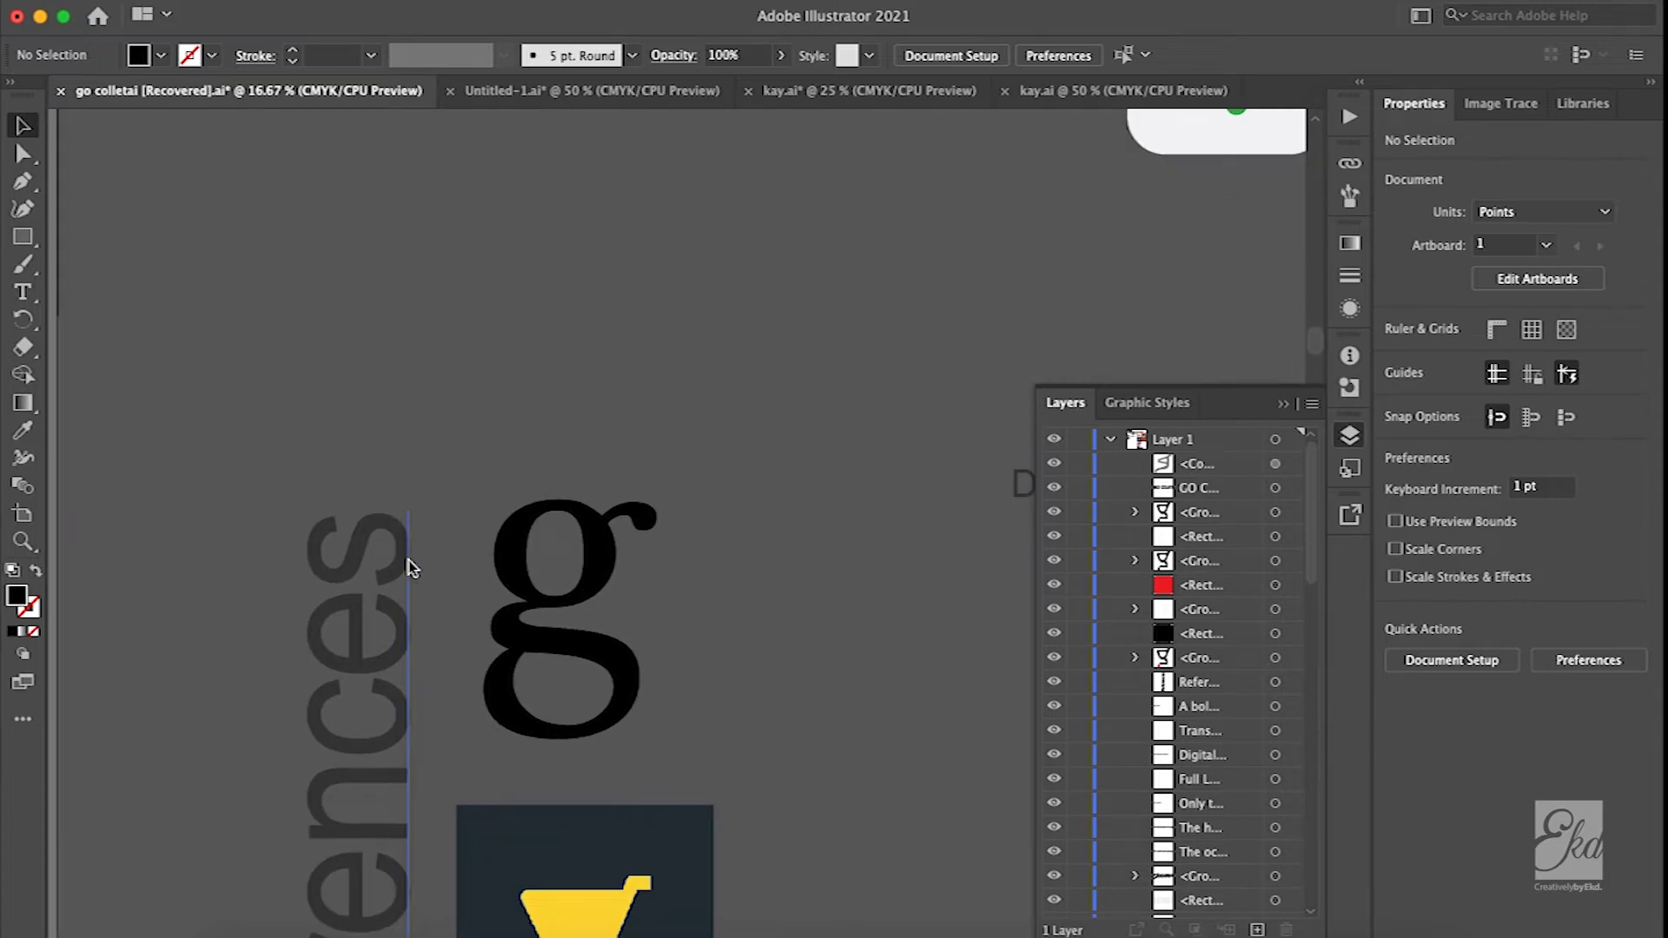
{"action": "scroll", "coordinate": [410, 566], "scroll_direction": "down", "scroll_amount": 10}
{"action": "key", "text": "super+minus"}
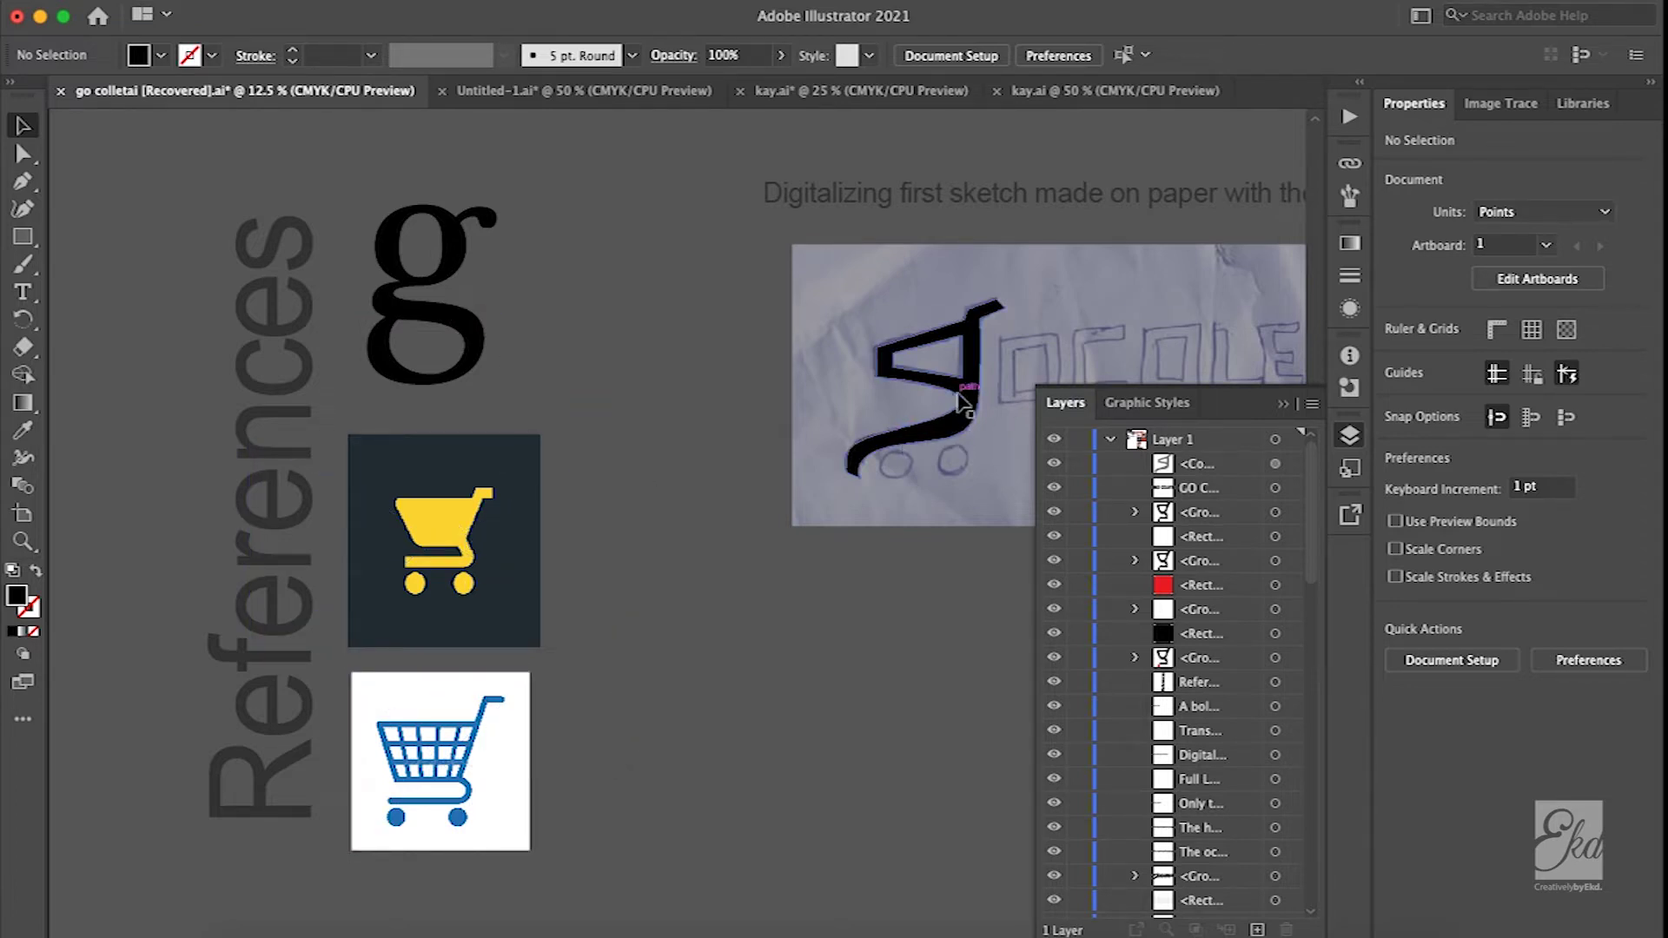
{"action": "scroll", "coordinate": [964, 402], "scroll_direction": "up", "scroll_amount": 10}
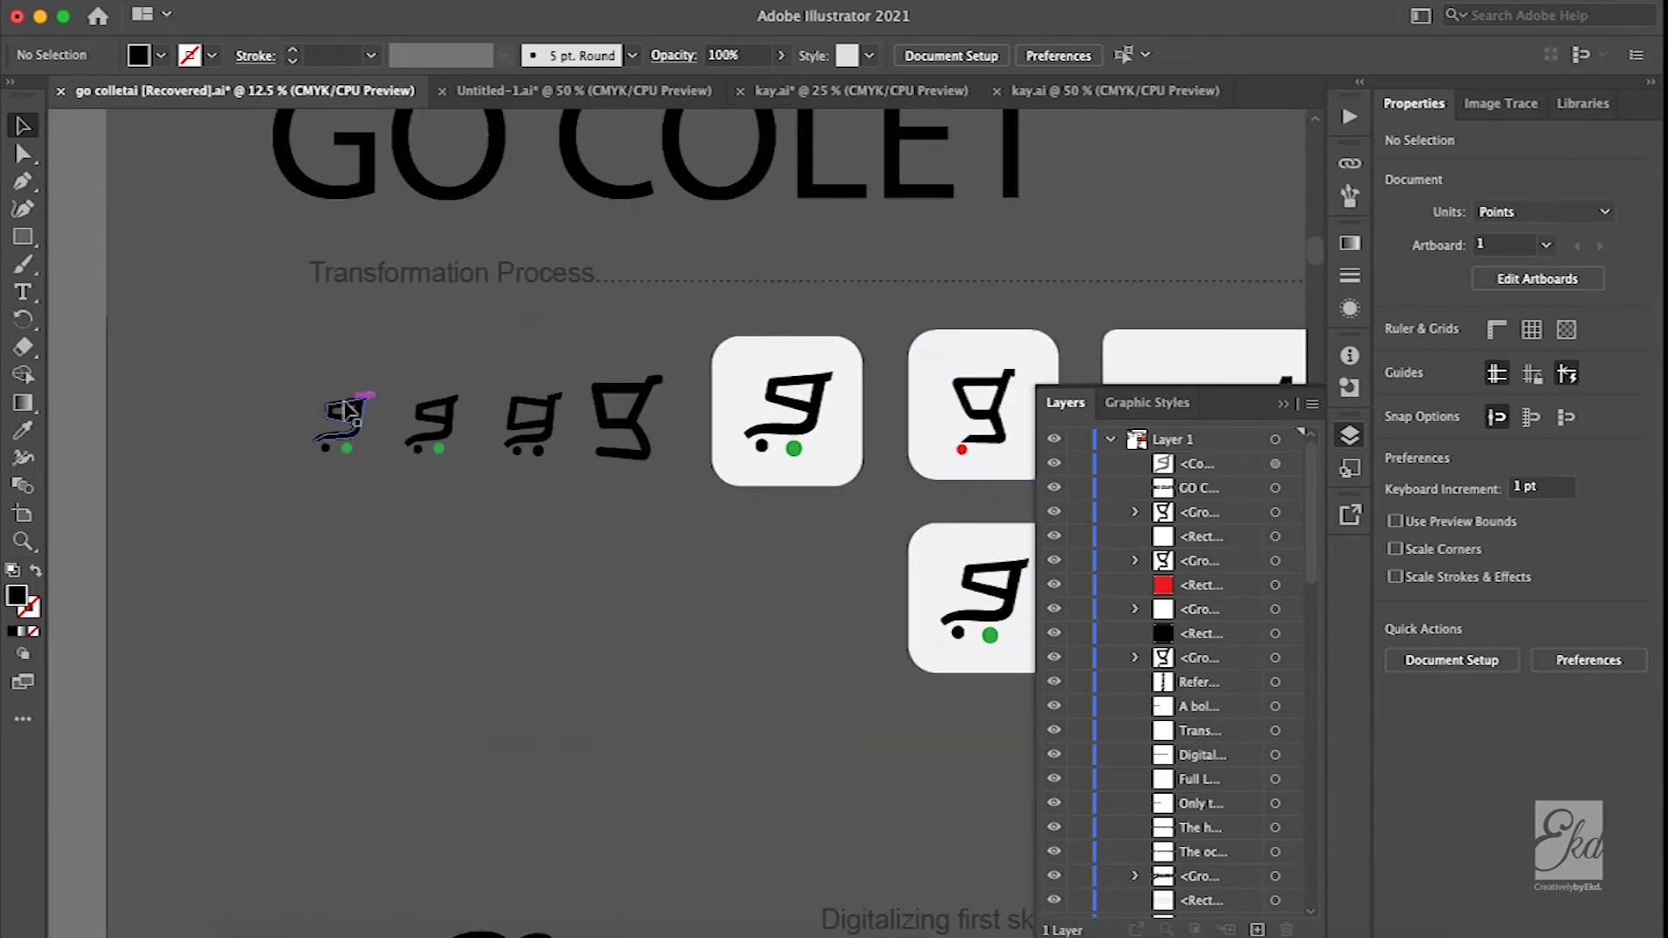
{"action": "scroll", "coordinate": [335, 411], "scroll_direction": "up", "scroll_amount": 4}
{"action": "scroll", "coordinate": [337, 413], "scroll_direction": "up", "scroll_amount": 5}
{"action": "scroll", "coordinate": [383, 465], "scroll_direction": "right", "scroll_amount": 3}
{"action": "scroll", "coordinate": [383, 465], "scroll_direction": "down", "scroll_amount": 2}
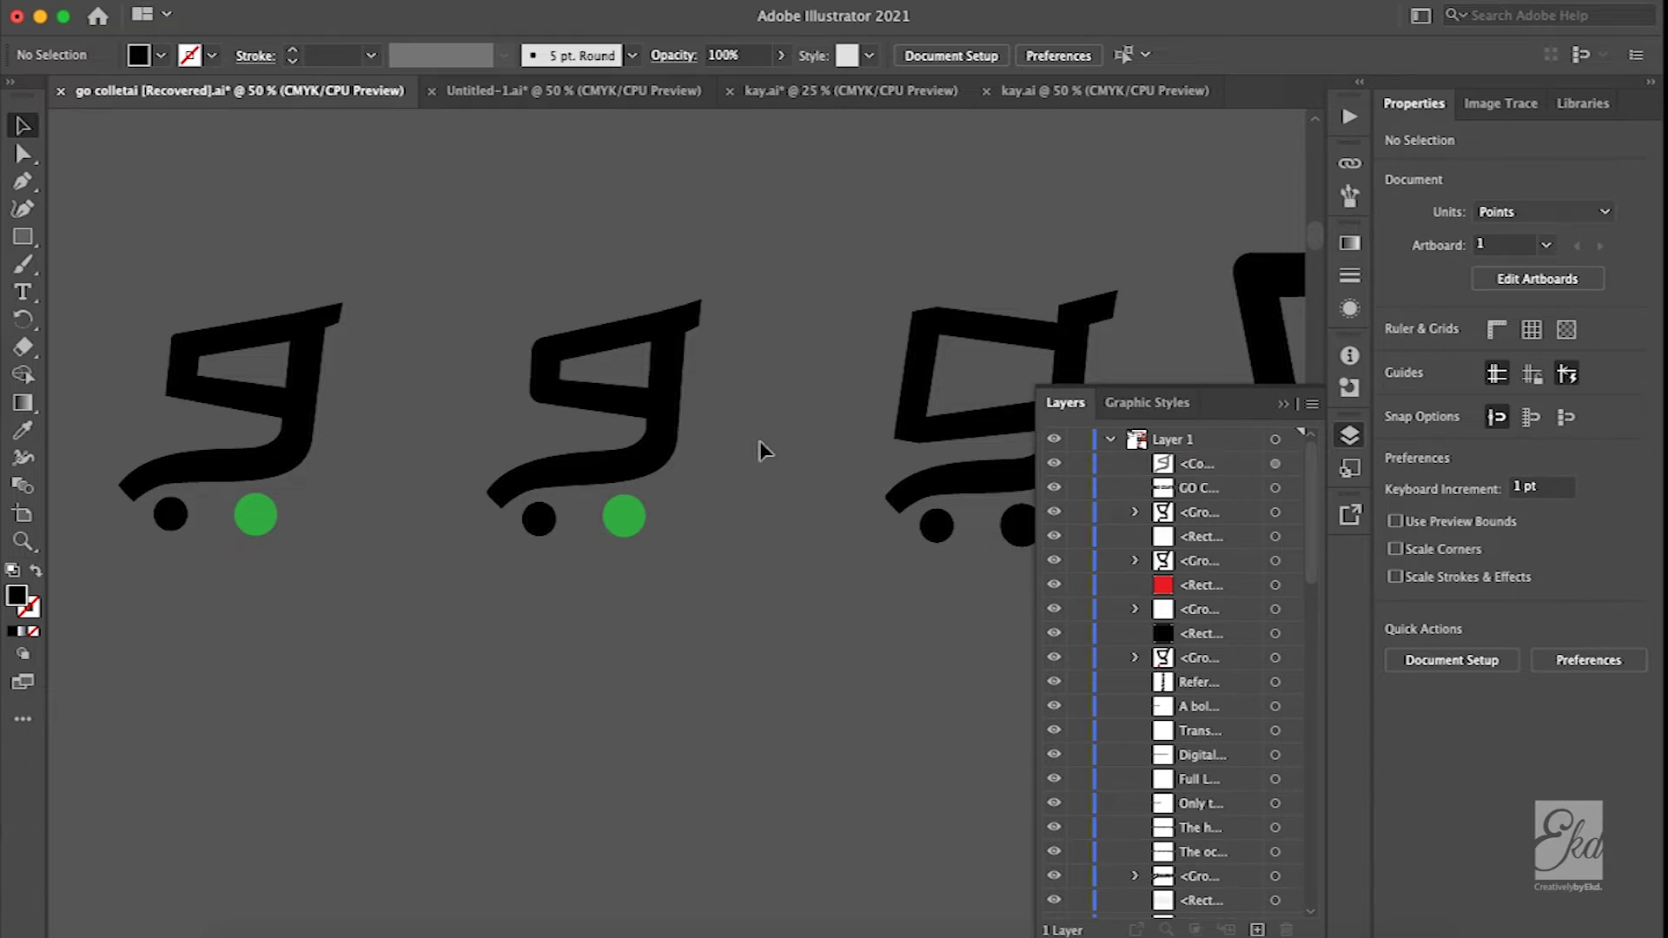
{"action": "scroll", "coordinate": [759, 450], "scroll_direction": "right", "scroll_amount": 3}
{"action": "scroll", "coordinate": [585, 403], "scroll_direction": "right", "scroll_amount": 4}
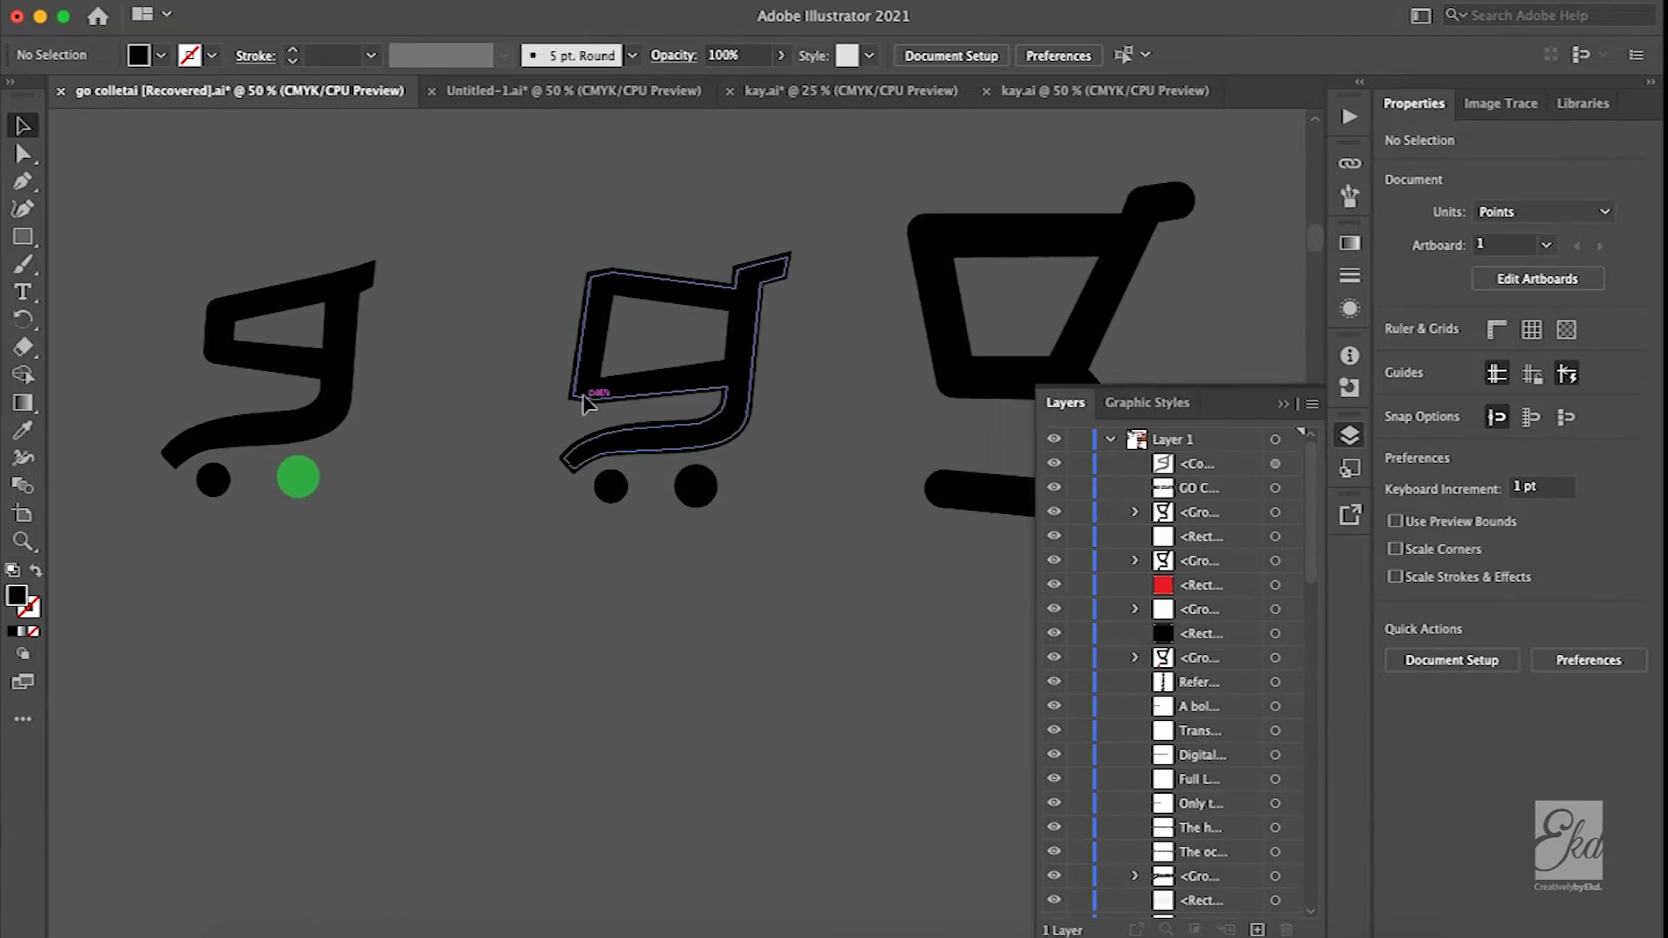
{"action": "left_click", "coordinate": [718, 396]}
{"action": "left_click", "coordinate": [847, 212]}
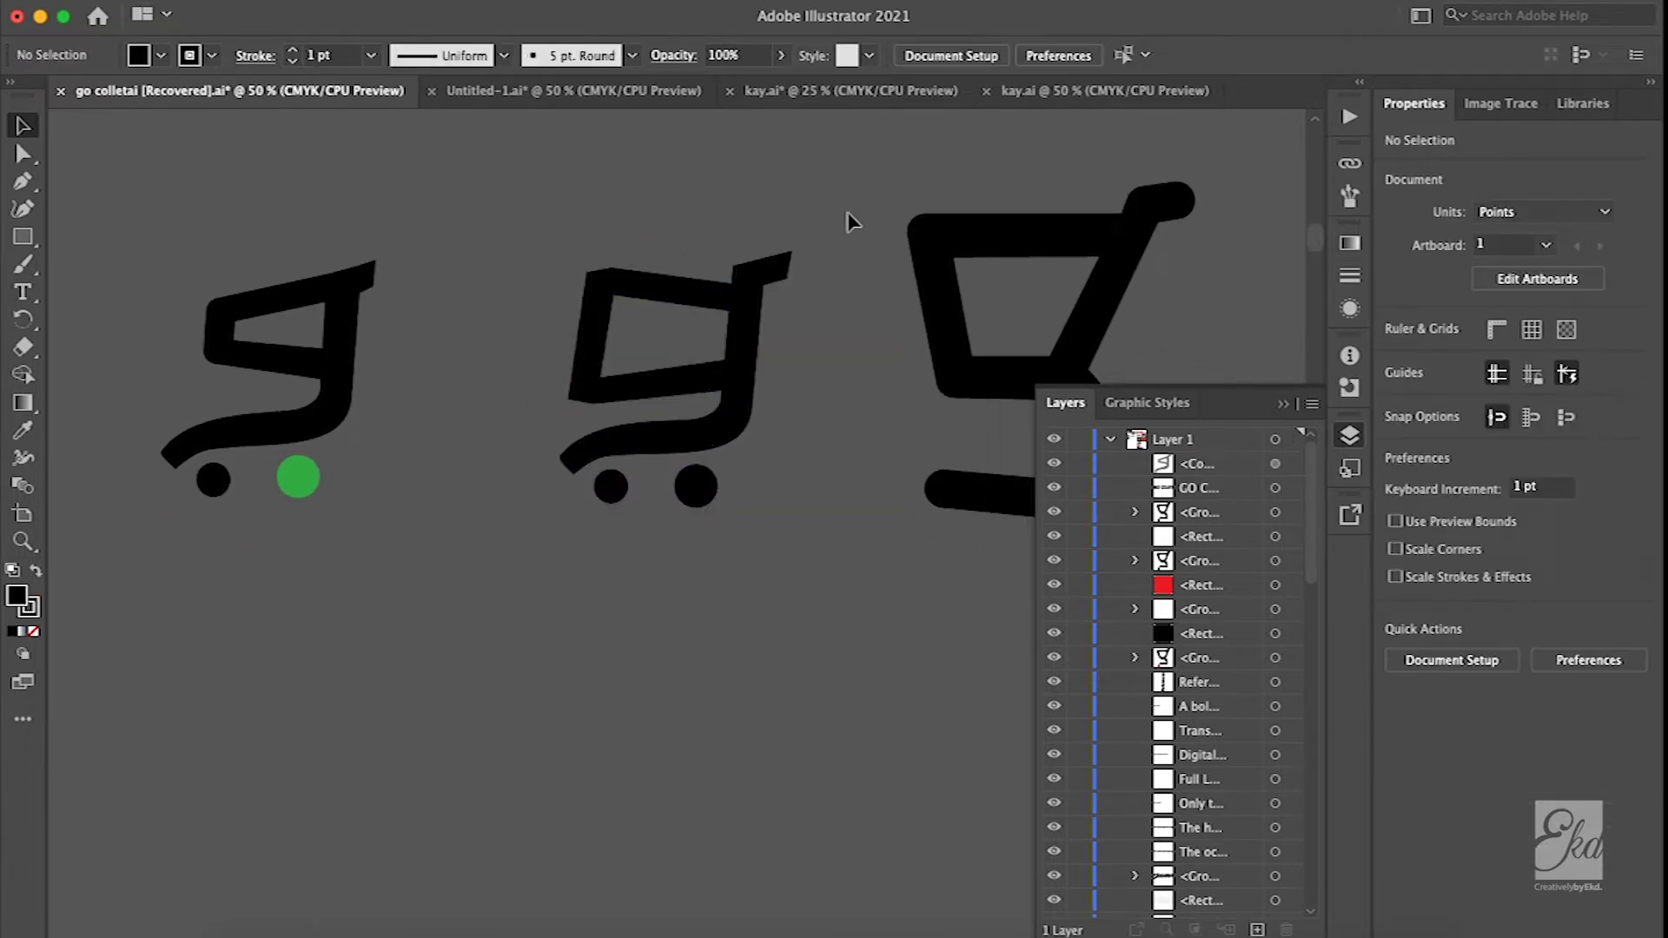
{"action": "scroll", "coordinate": [848, 218], "scroll_direction": "right", "scroll_amount": 4}
{"action": "scroll", "coordinate": [848, 218], "scroll_direction": "up", "scroll_amount": 1}
{"action": "scroll", "coordinate": [635, 215], "scroll_direction": "right", "scroll_amount": 3}
{"action": "scroll", "coordinate": [634, 215], "scroll_direction": "right", "scroll_amount": 3}
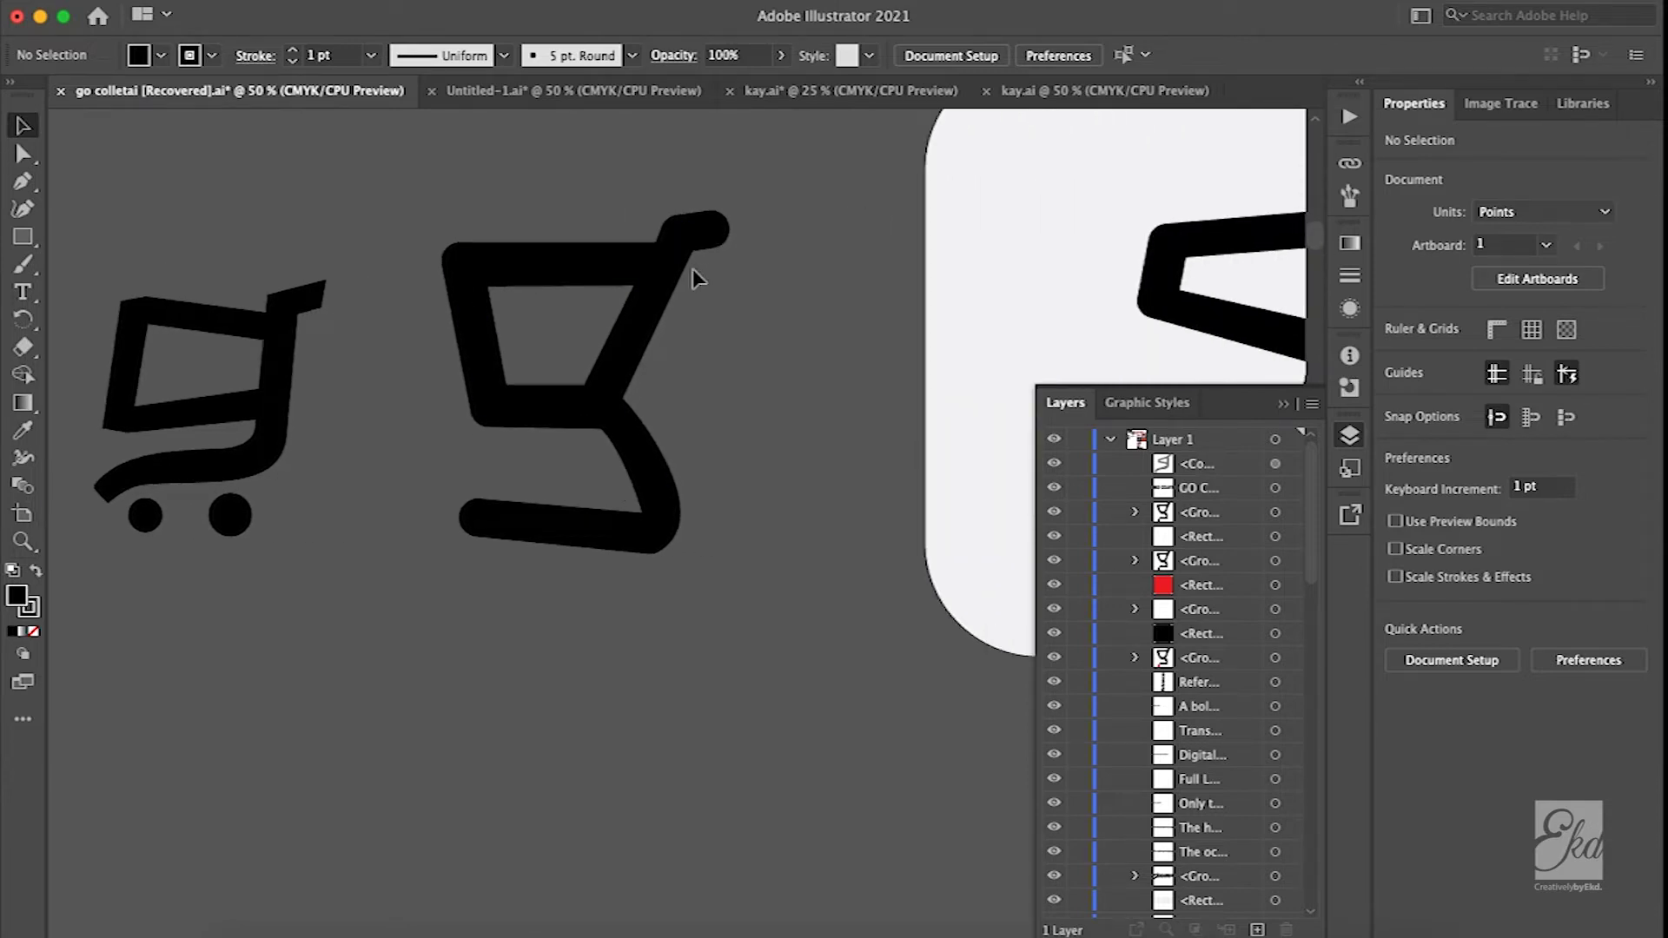
{"action": "left_click", "coordinate": [613, 383]}
{"action": "left_click", "coordinate": [792, 253]}
{"action": "scroll", "coordinate": [809, 290], "scroll_direction": "right", "scroll_amount": 8}
{"action": "scroll", "coordinate": [804, 302], "scroll_direction": "right", "scroll_amount": 6}
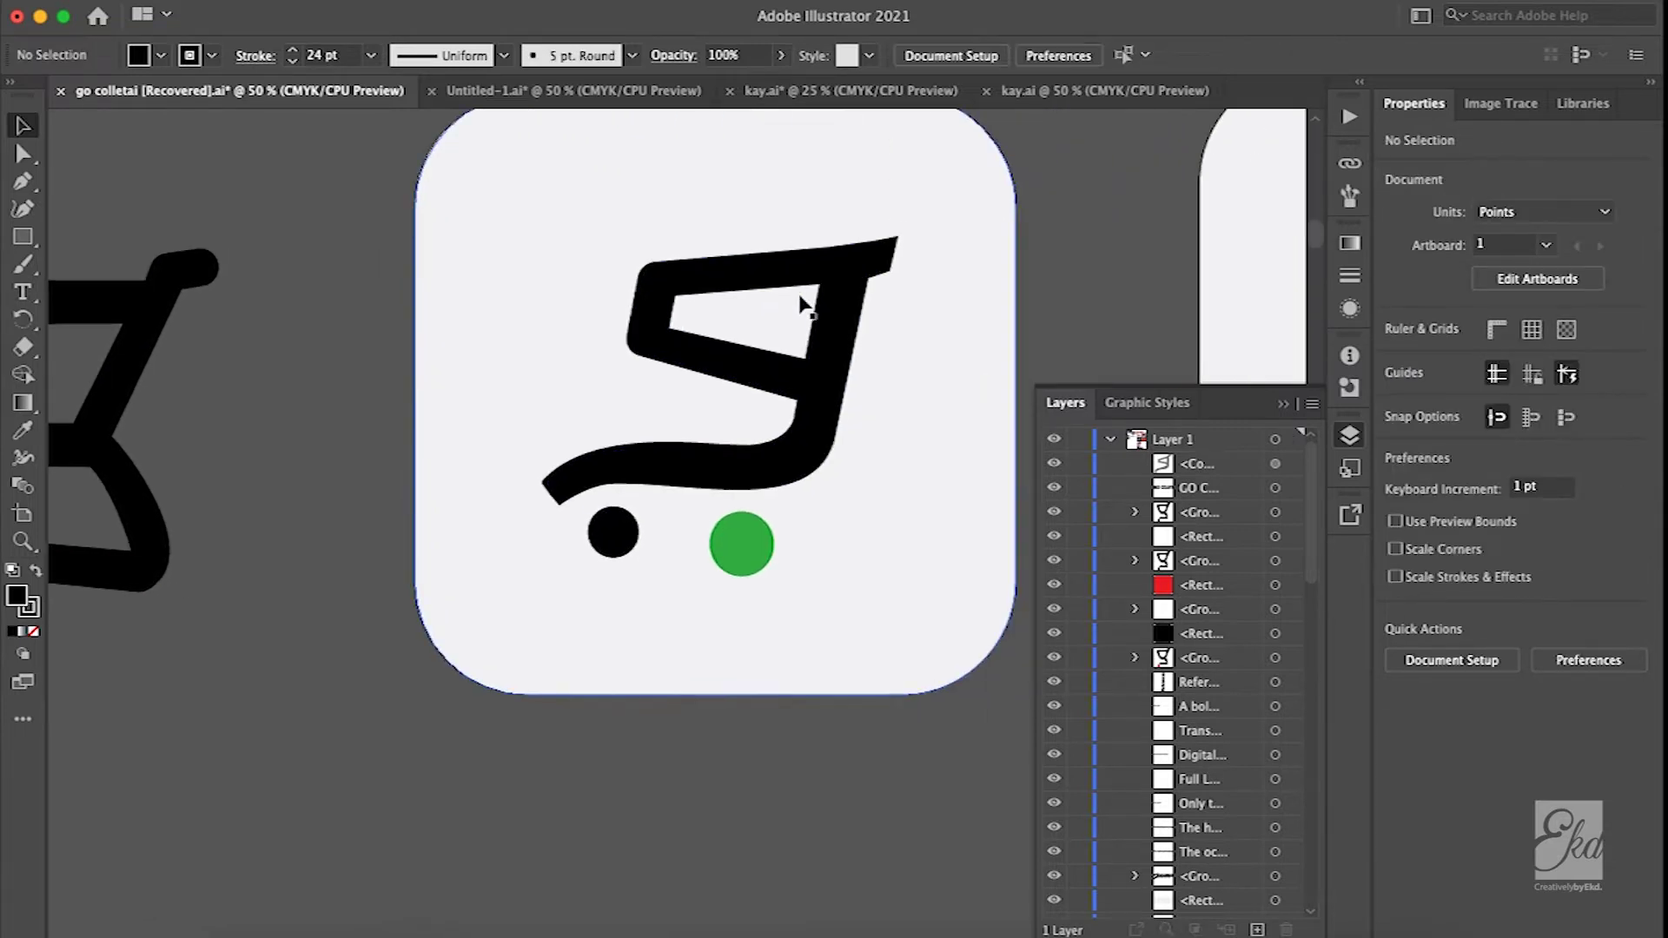
{"action": "scroll", "coordinate": [800, 304], "scroll_direction": "up", "scroll_amount": 3}
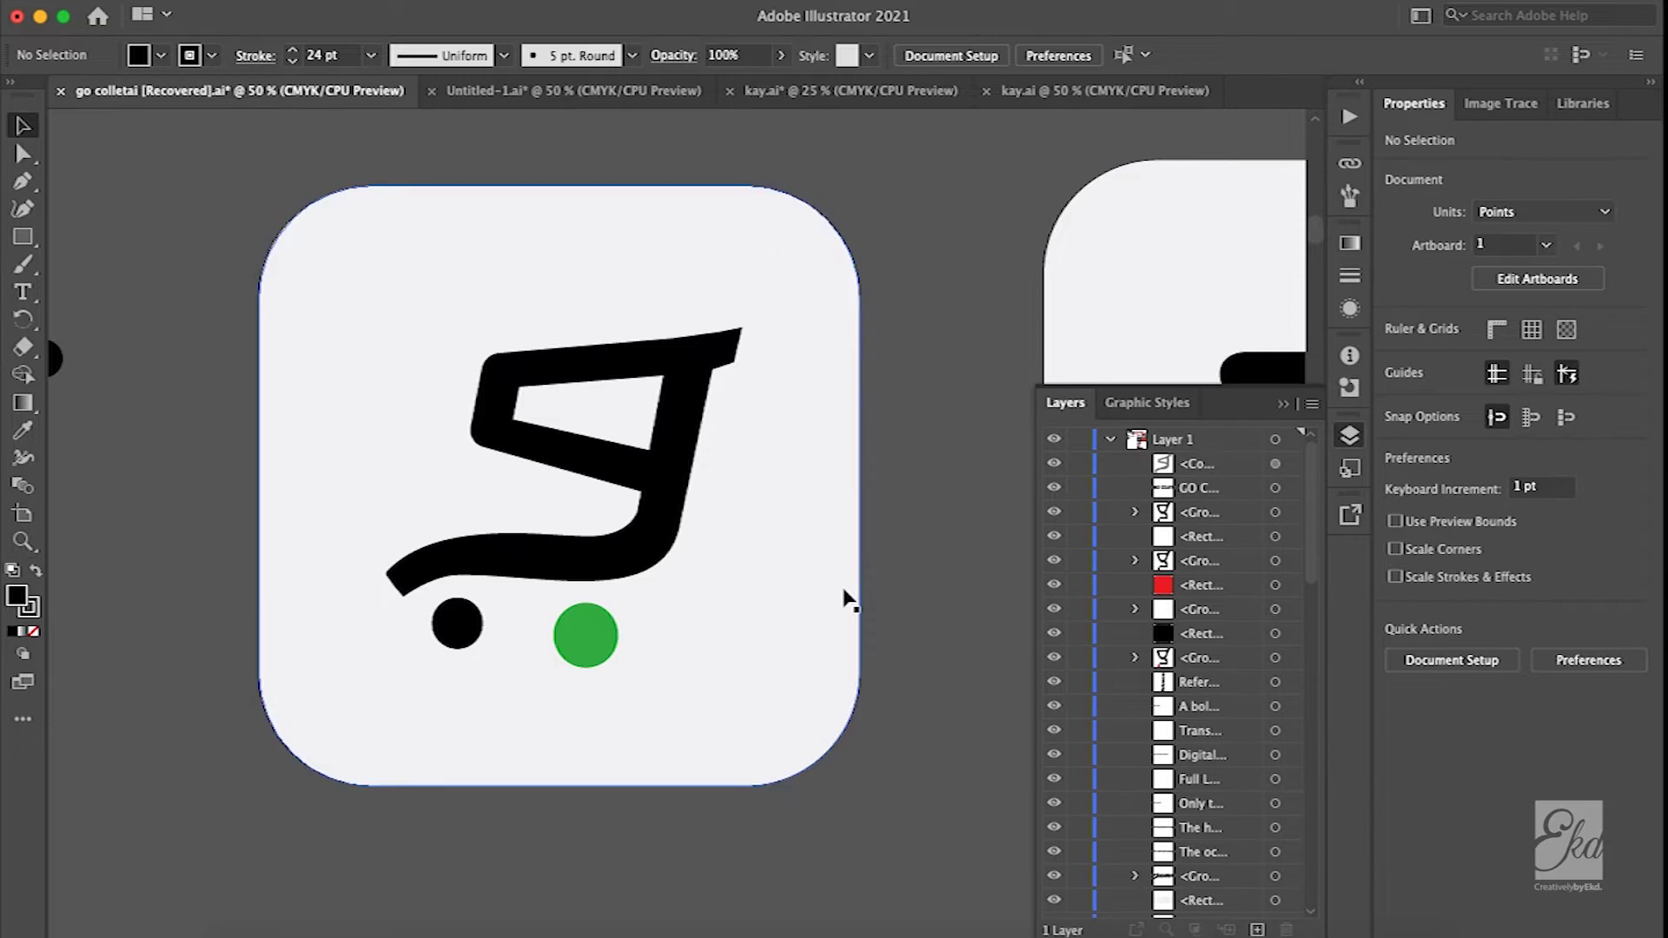
{"action": "scroll", "coordinate": [904, 466], "scroll_direction": "right", "scroll_amount": 2}
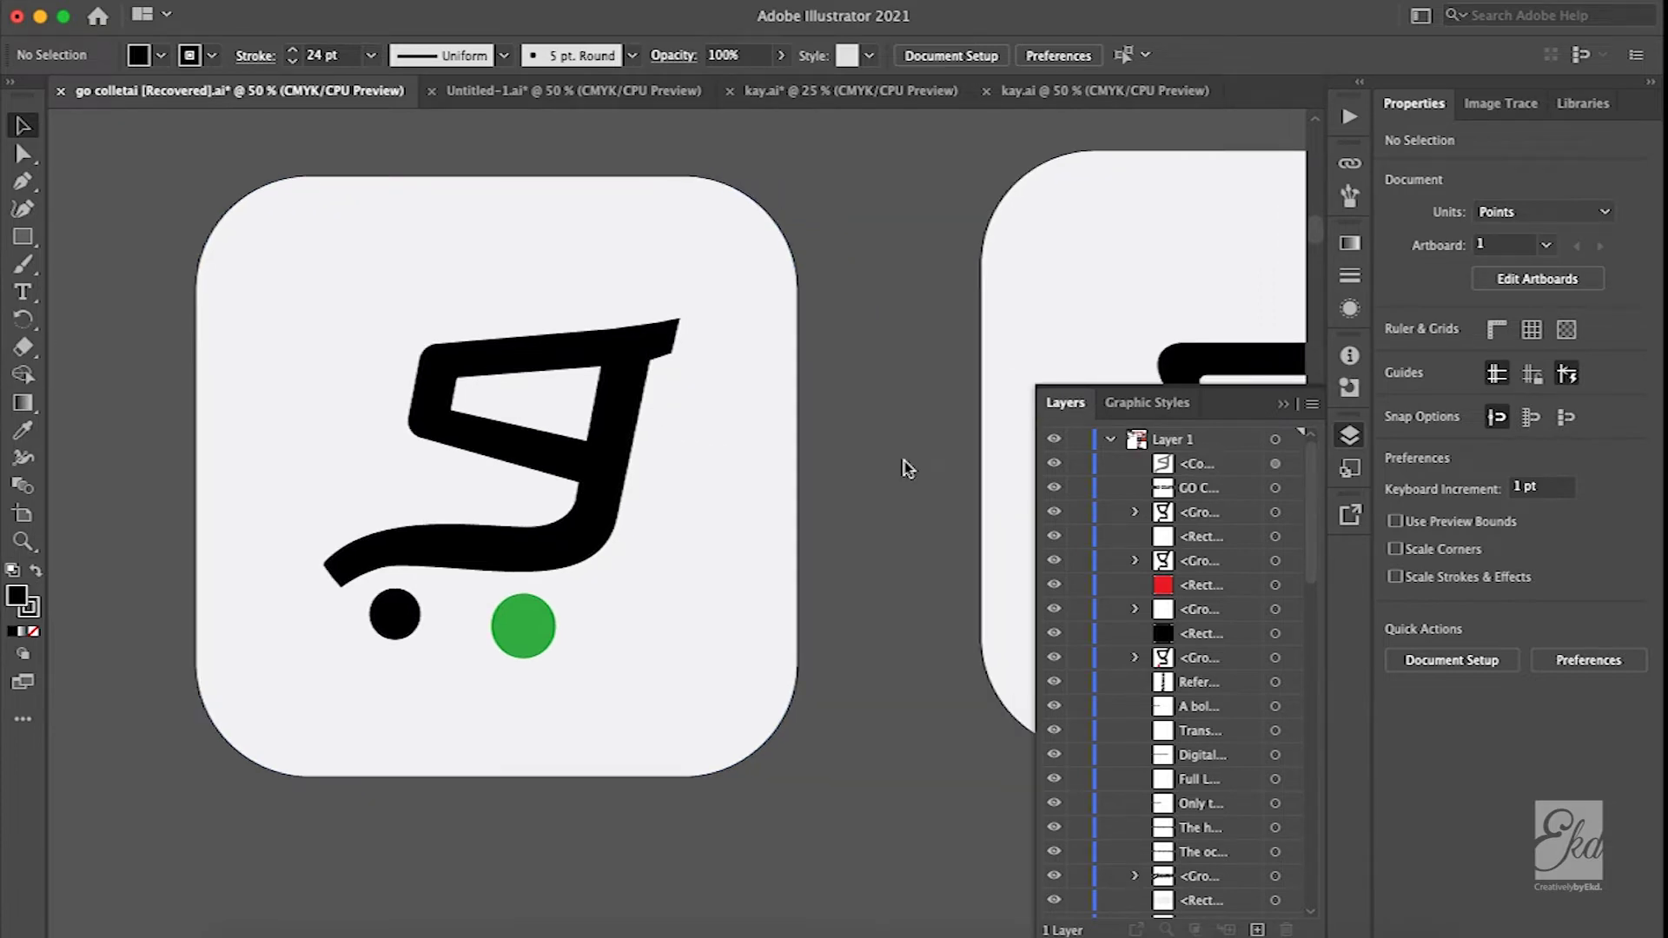
{"action": "scroll", "coordinate": [906, 467], "scroll_direction": "right", "scroll_amount": 1}
{"action": "scroll", "coordinate": [906, 468], "scroll_direction": "down", "scroll_amount": 1}
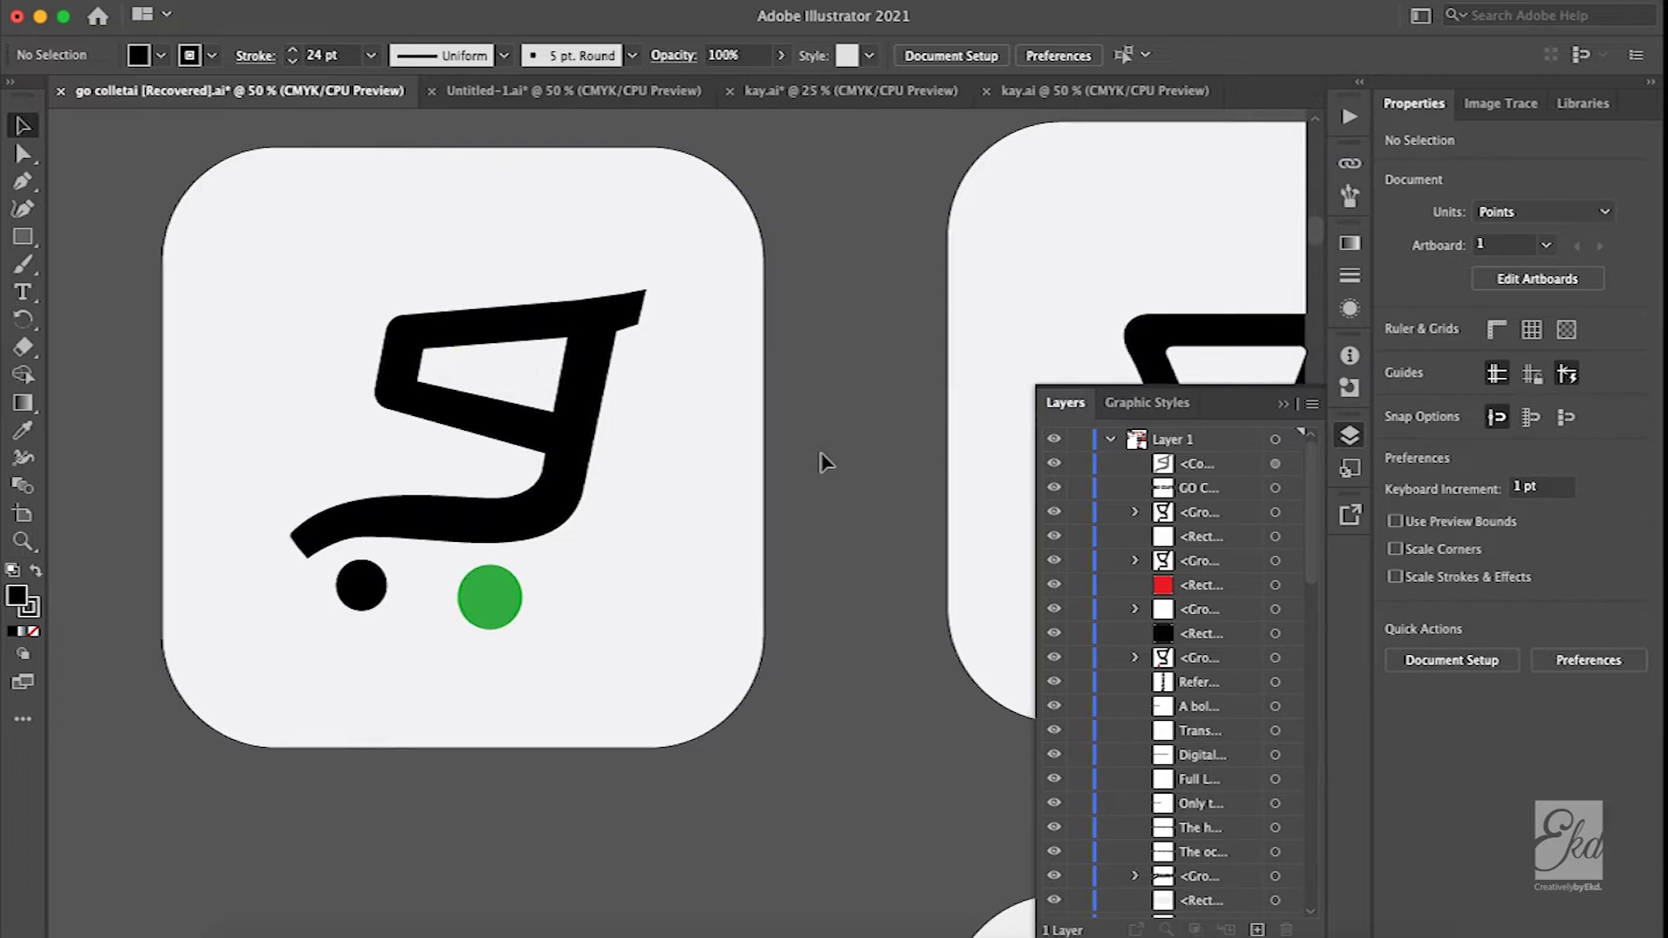
{"action": "scroll", "coordinate": [820, 460], "scroll_direction": "right", "scroll_amount": 9}
{"action": "scroll", "coordinate": [529, 438], "scroll_direction": "down", "scroll_amount": 3}
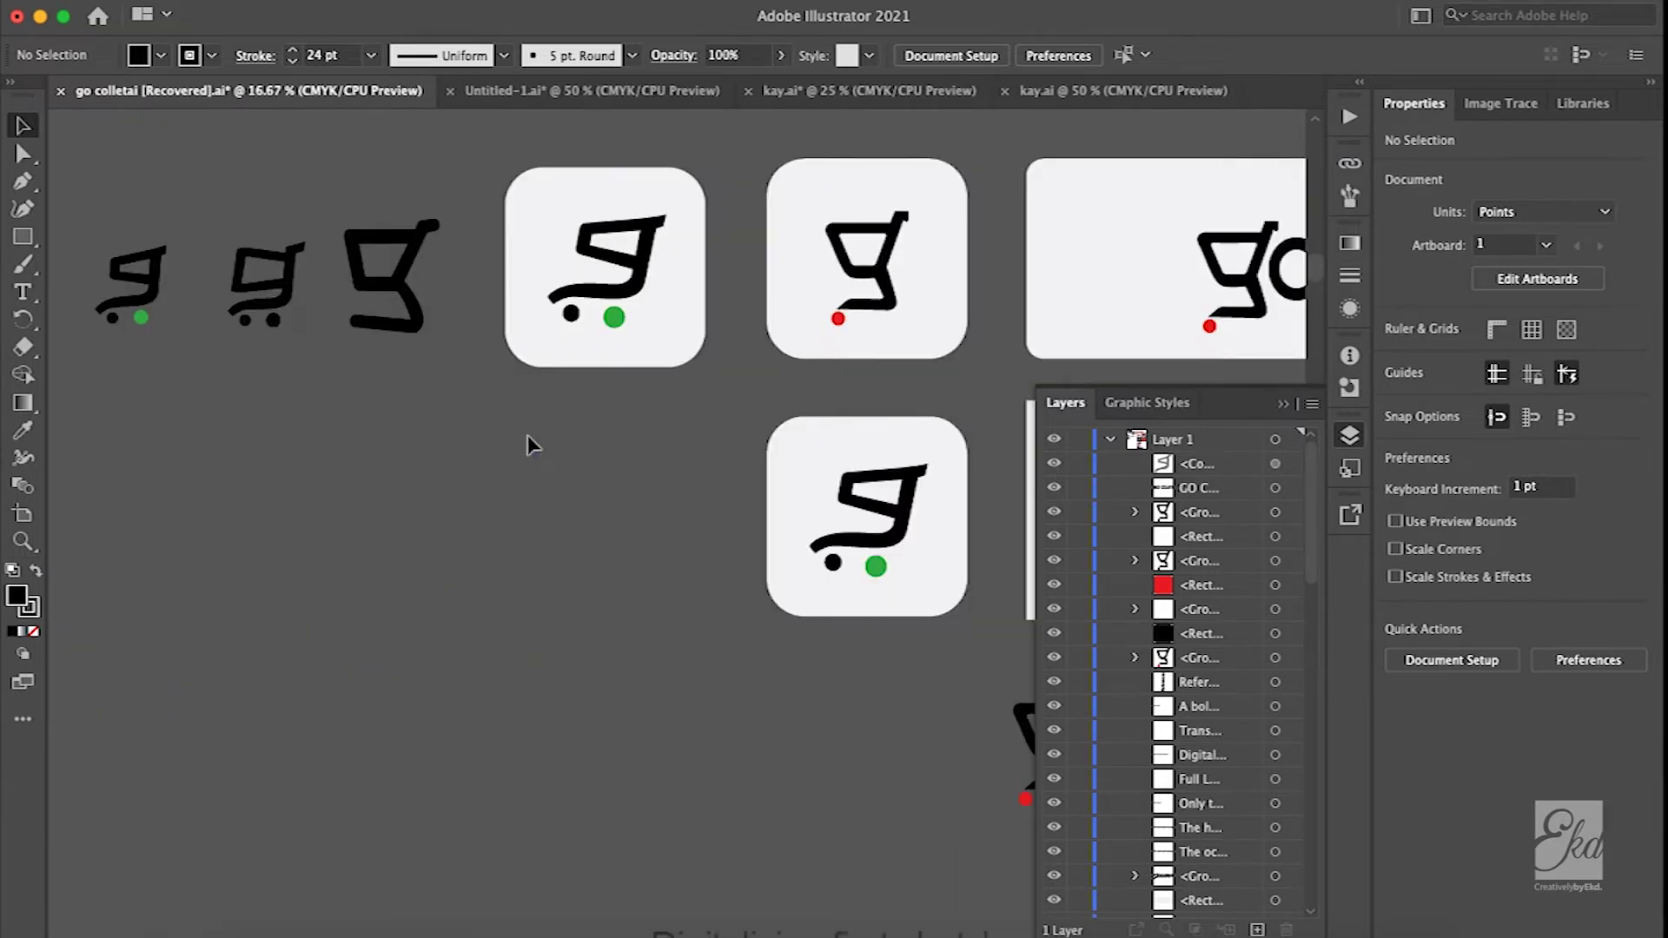
{"action": "scroll", "coordinate": [528, 435], "scroll_direction": "down", "scroll_amount": 5}
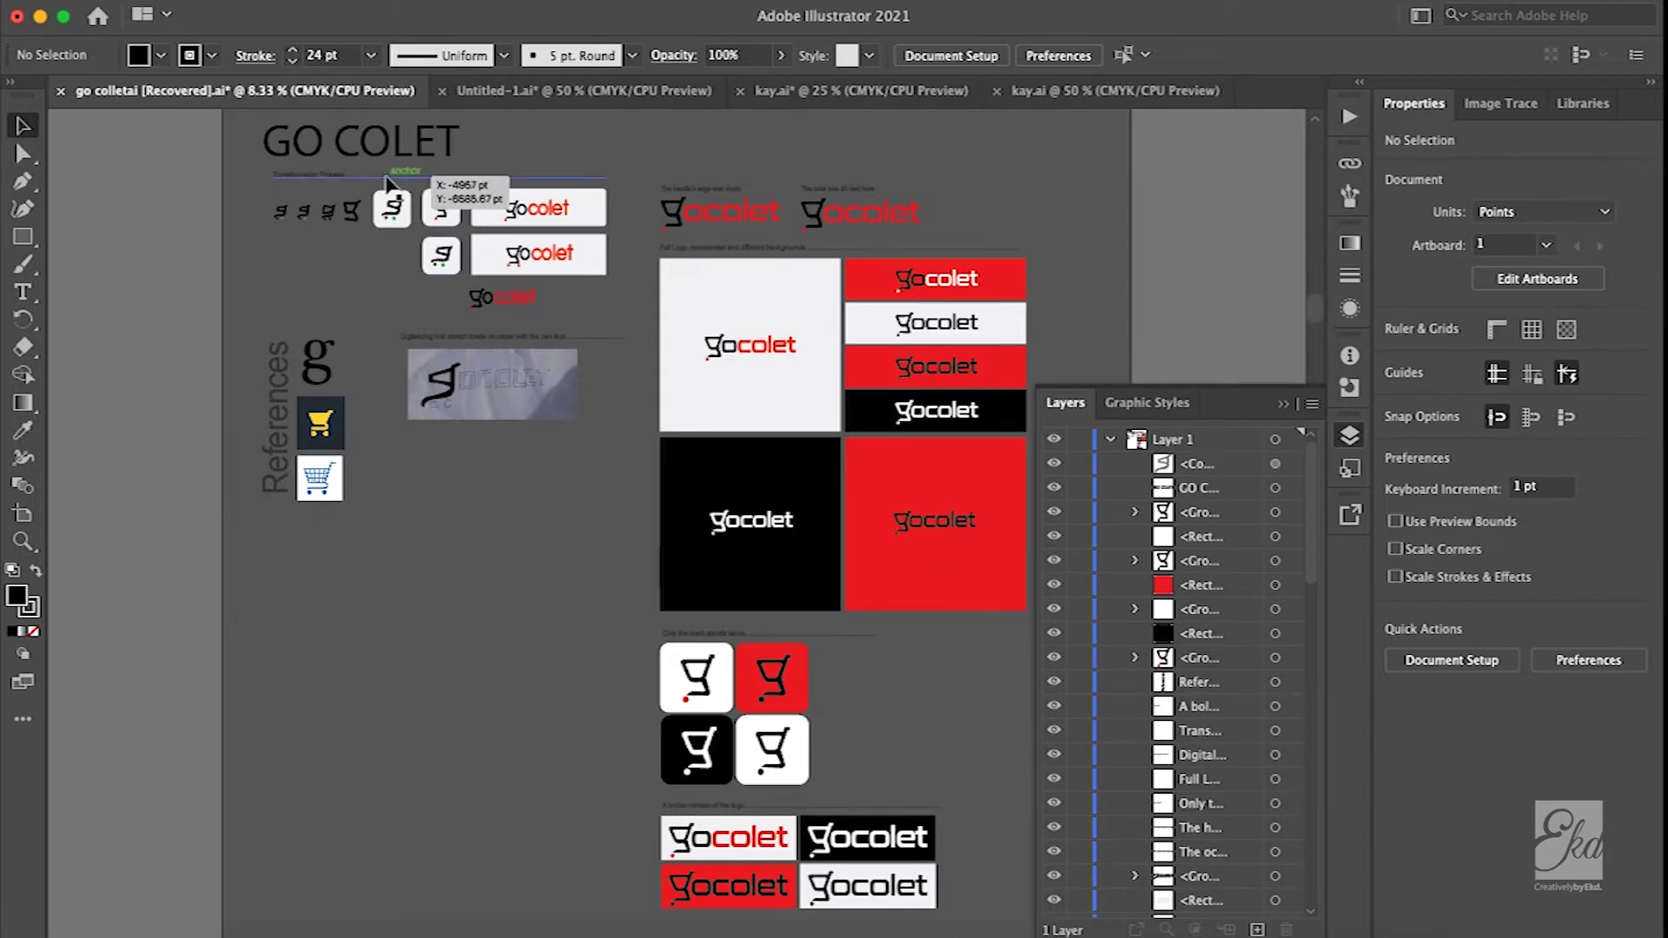
{"action": "scroll", "coordinate": [382, 178], "scroll_direction": "up", "scroll_amount": 4}
{"action": "scroll", "coordinate": [328, 309], "scroll_direction": "up", "scroll_amount": 3}
{"action": "scroll", "coordinate": [328, 308], "scroll_direction": "up", "scroll_amount": 3}
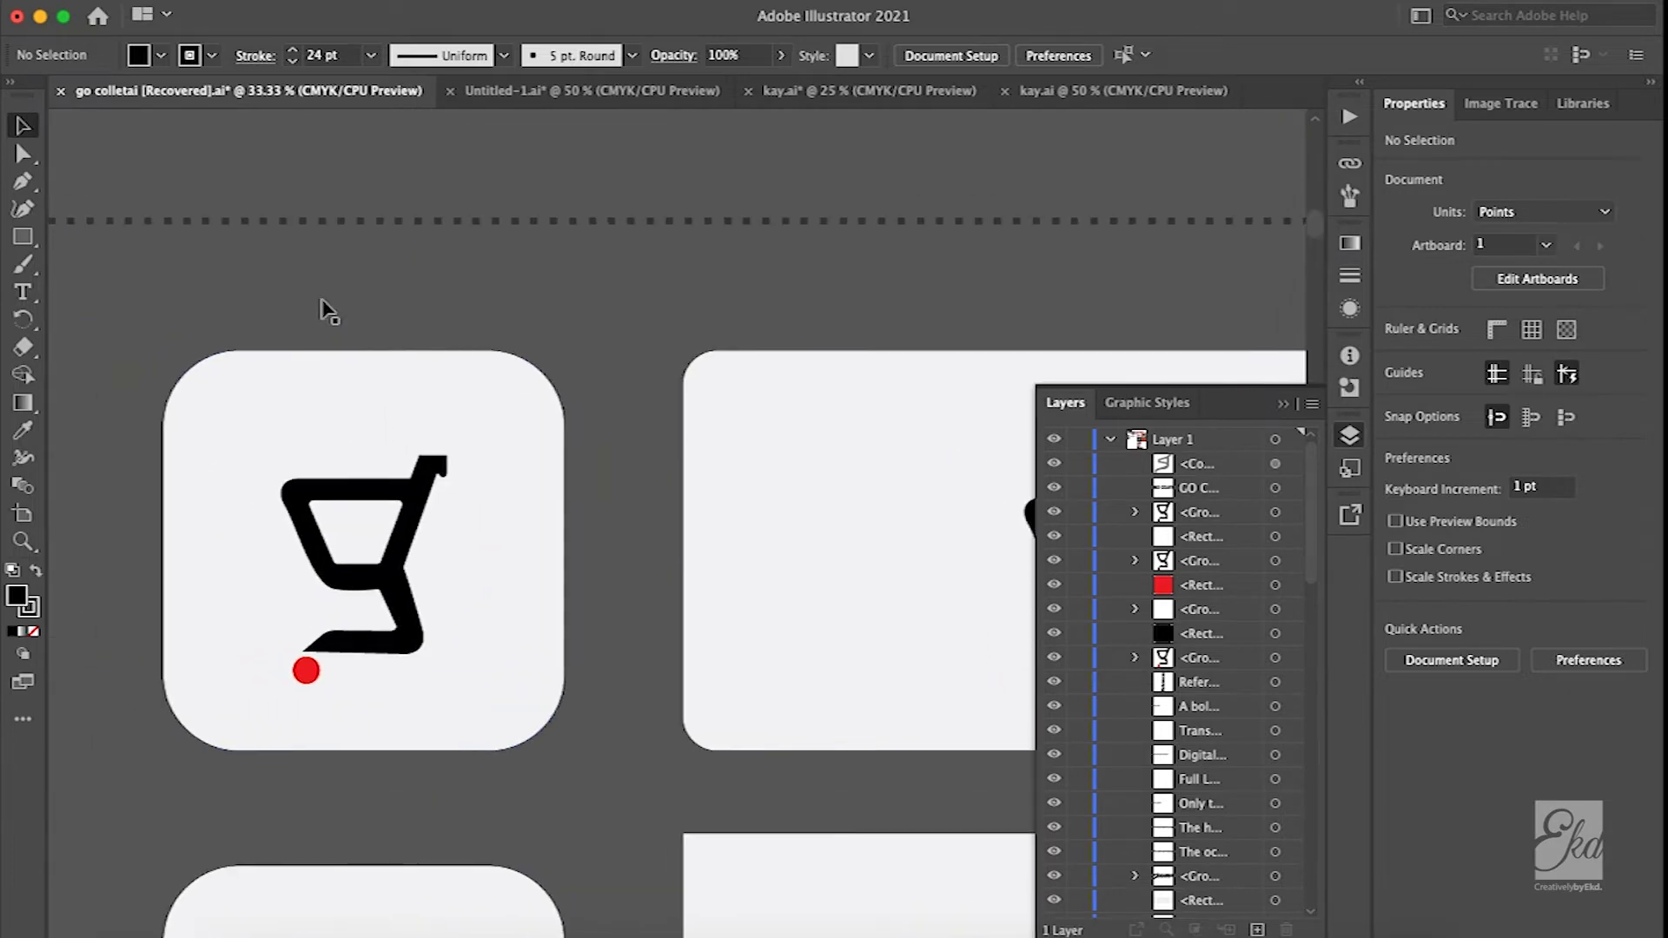
{"action": "scroll", "coordinate": [328, 308], "scroll_direction": "left", "scroll_amount": 5}
{"action": "scroll", "coordinate": [601, 334], "scroll_direction": "up", "scroll_amount": 2}
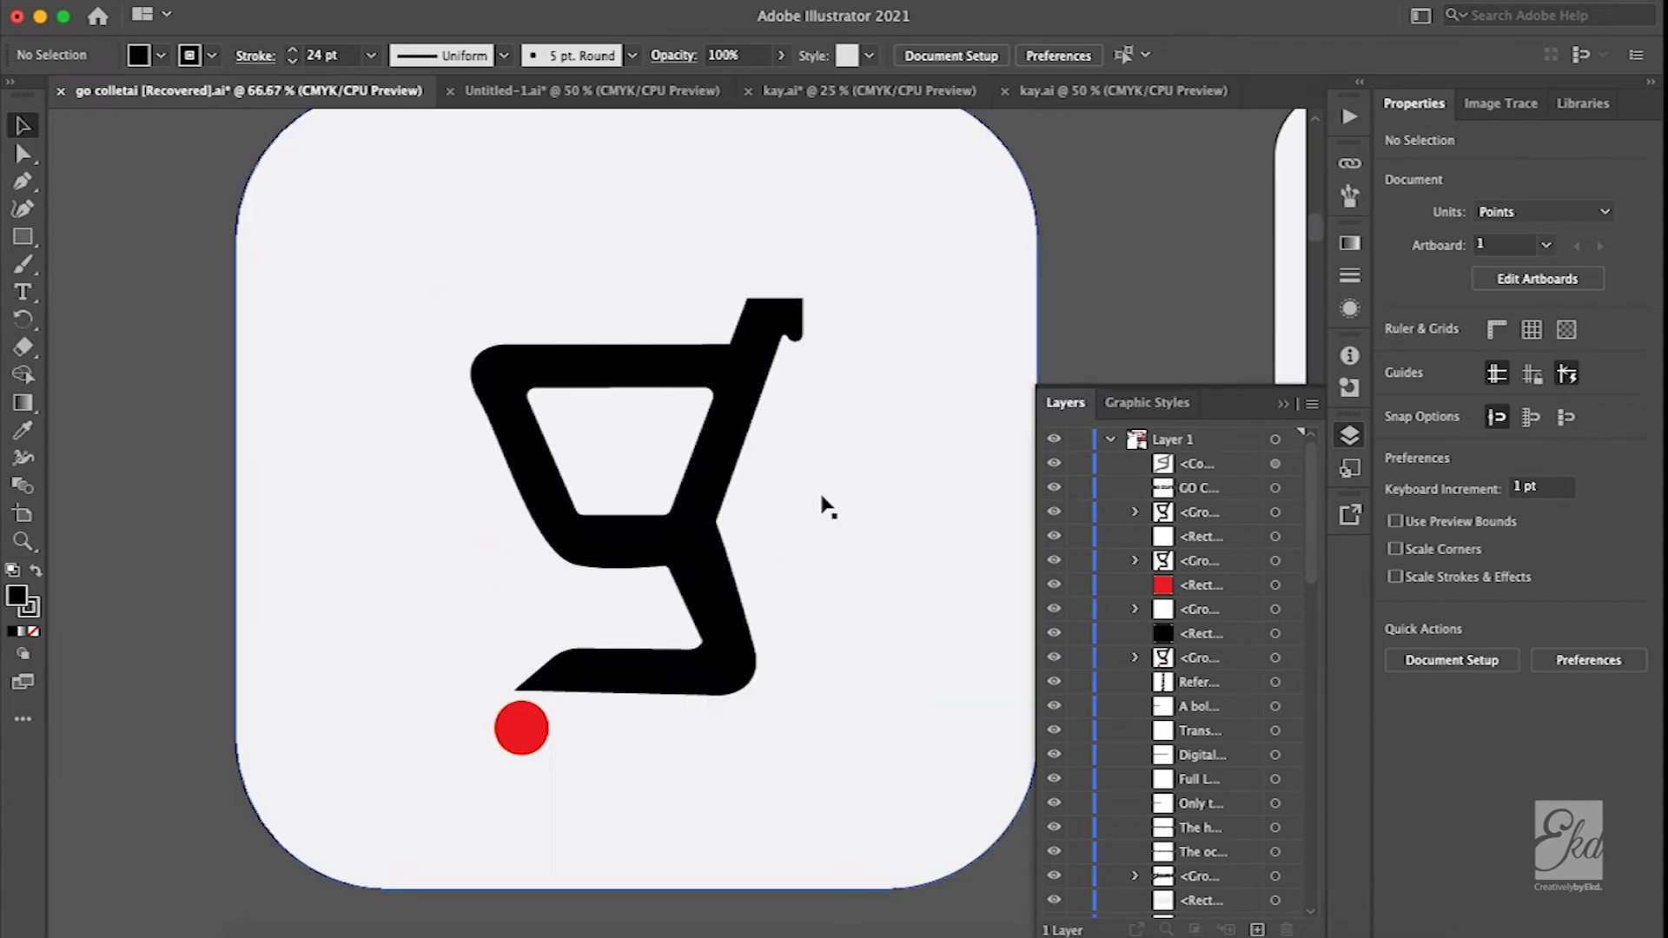
{"action": "scroll", "coordinate": [826, 508], "scroll_direction": "down", "scroll_amount": 8}
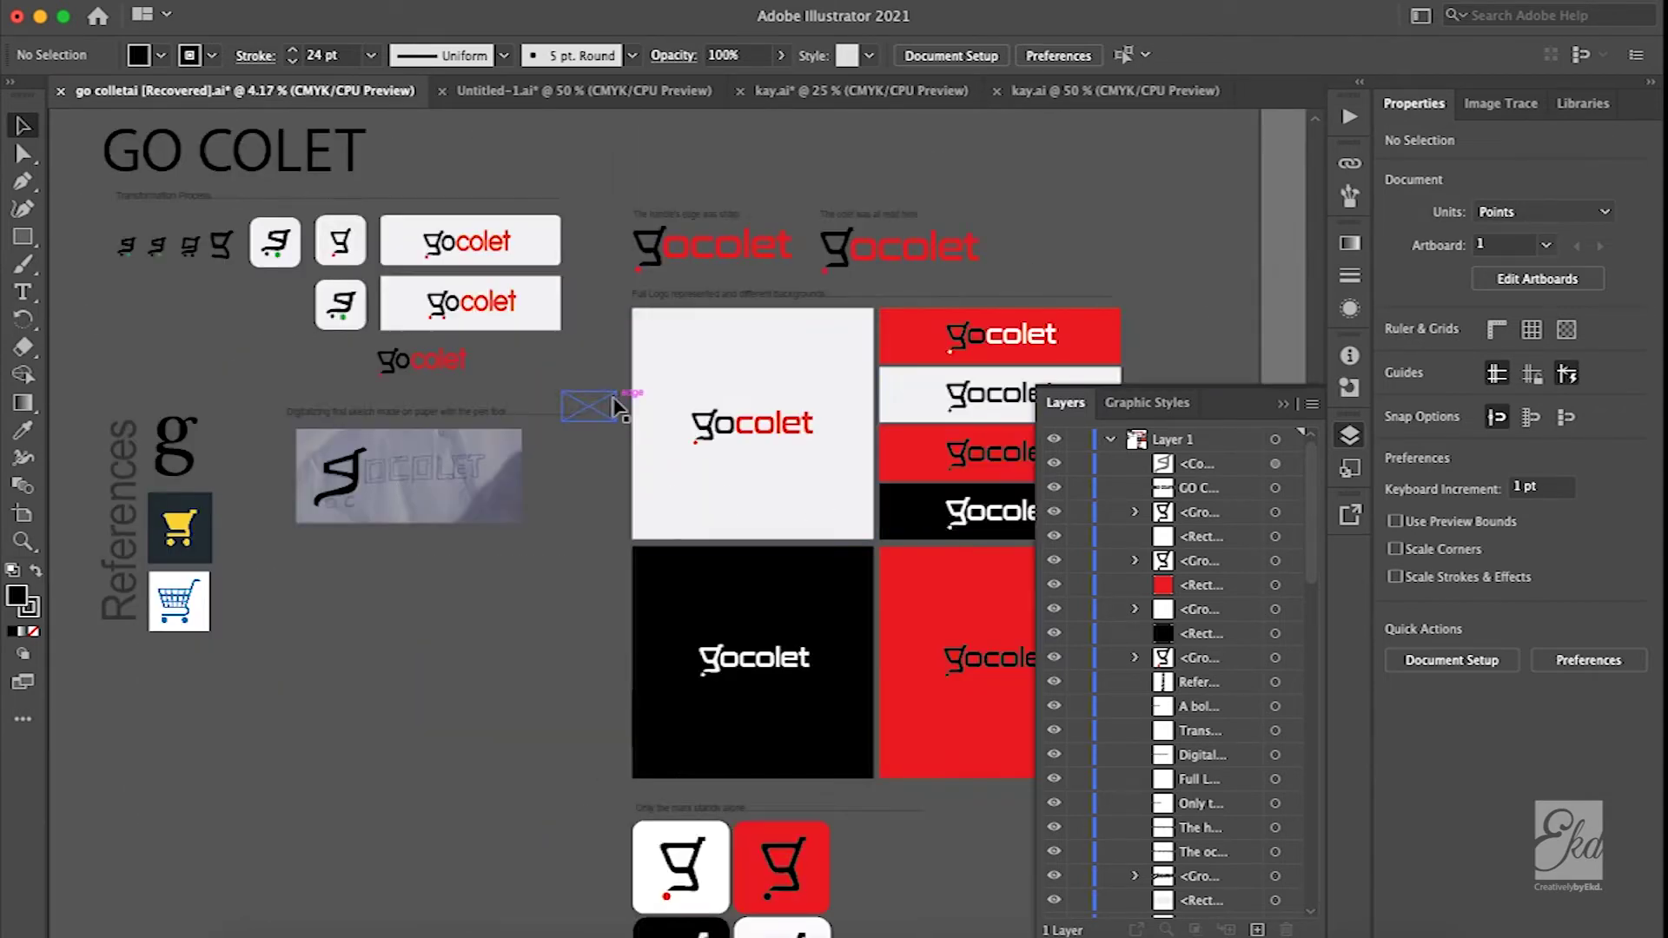
{"action": "scroll", "coordinate": [460, 264], "scroll_direction": "up", "scroll_amount": 3}
{"action": "scroll", "coordinate": [247, 262], "scroll_direction": "left", "scroll_amount": 3}
{"action": "scroll", "coordinate": [247, 262], "scroll_direction": "up", "scroll_amount": 2}
{"action": "scroll", "coordinate": [270, 316], "scroll_direction": "up", "scroll_amount": 6}
{"action": "scroll", "coordinate": [516, 400], "scroll_direction": "right", "scroll_amount": 2}
{"action": "scroll", "coordinate": [516, 400], "scroll_direction": "down", "scroll_amount": 1}
{"action": "scroll", "coordinate": [517, 406], "scroll_direction": "down", "scroll_amount": 1}
{"action": "scroll", "coordinate": [519, 408], "scroll_direction": "right", "scroll_amount": 5}
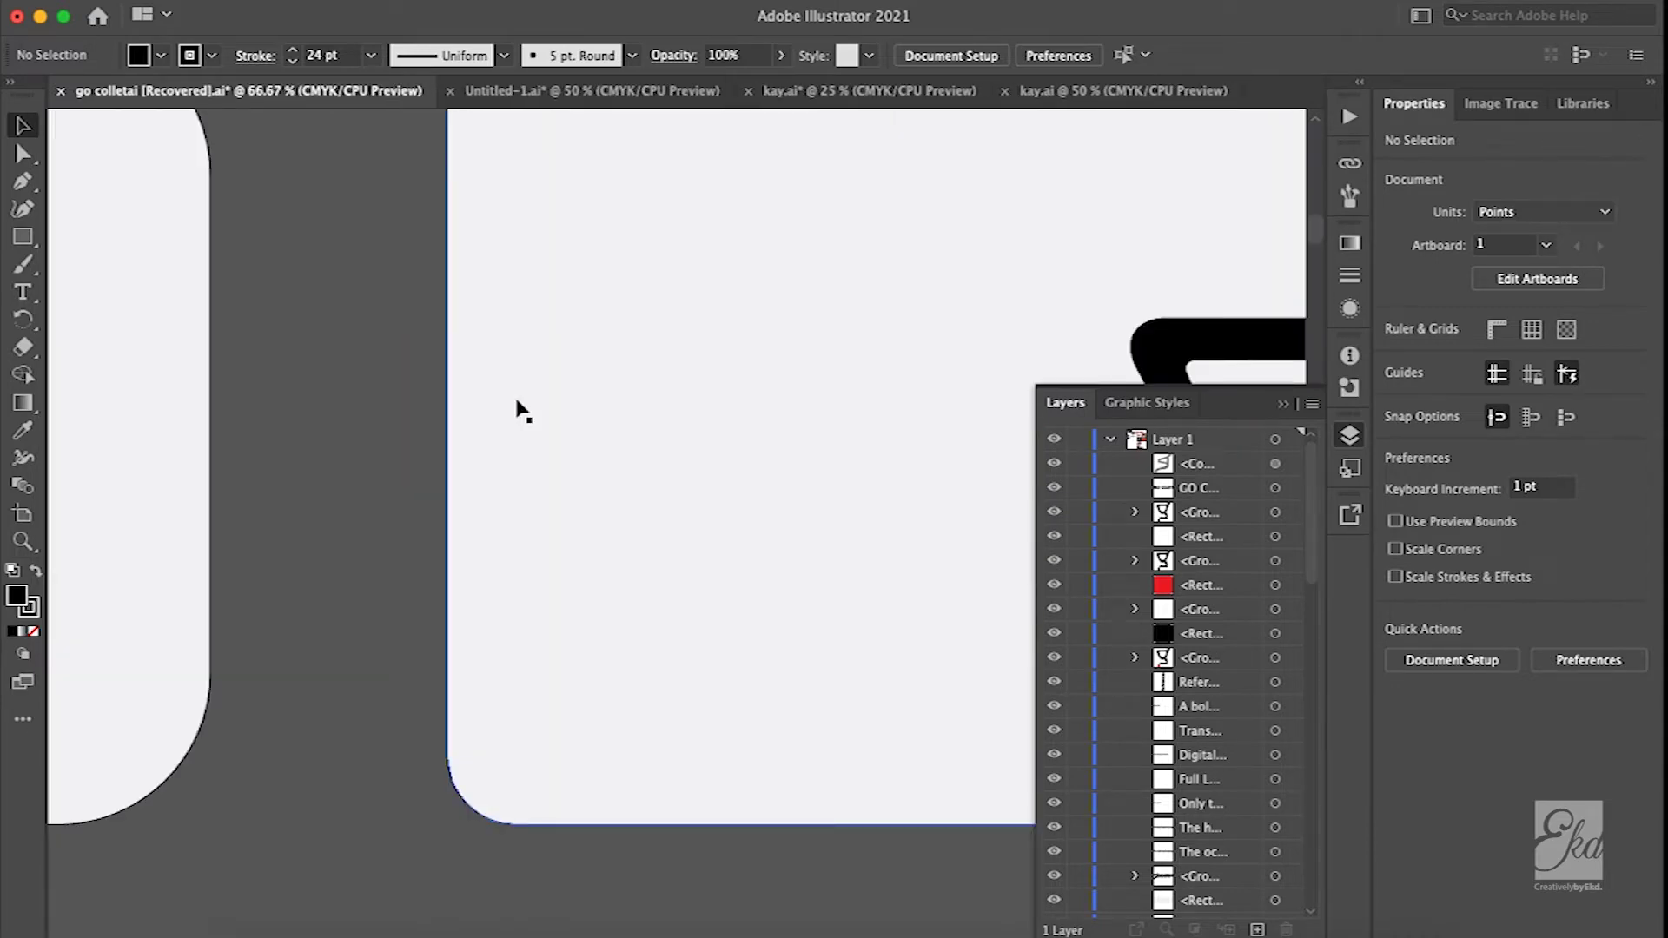
{"action": "scroll", "coordinate": [521, 411], "scroll_direction": "down", "scroll_amount": 2}
{"action": "scroll", "coordinate": [798, 404], "scroll_direction": "down", "scroll_amount": 6}
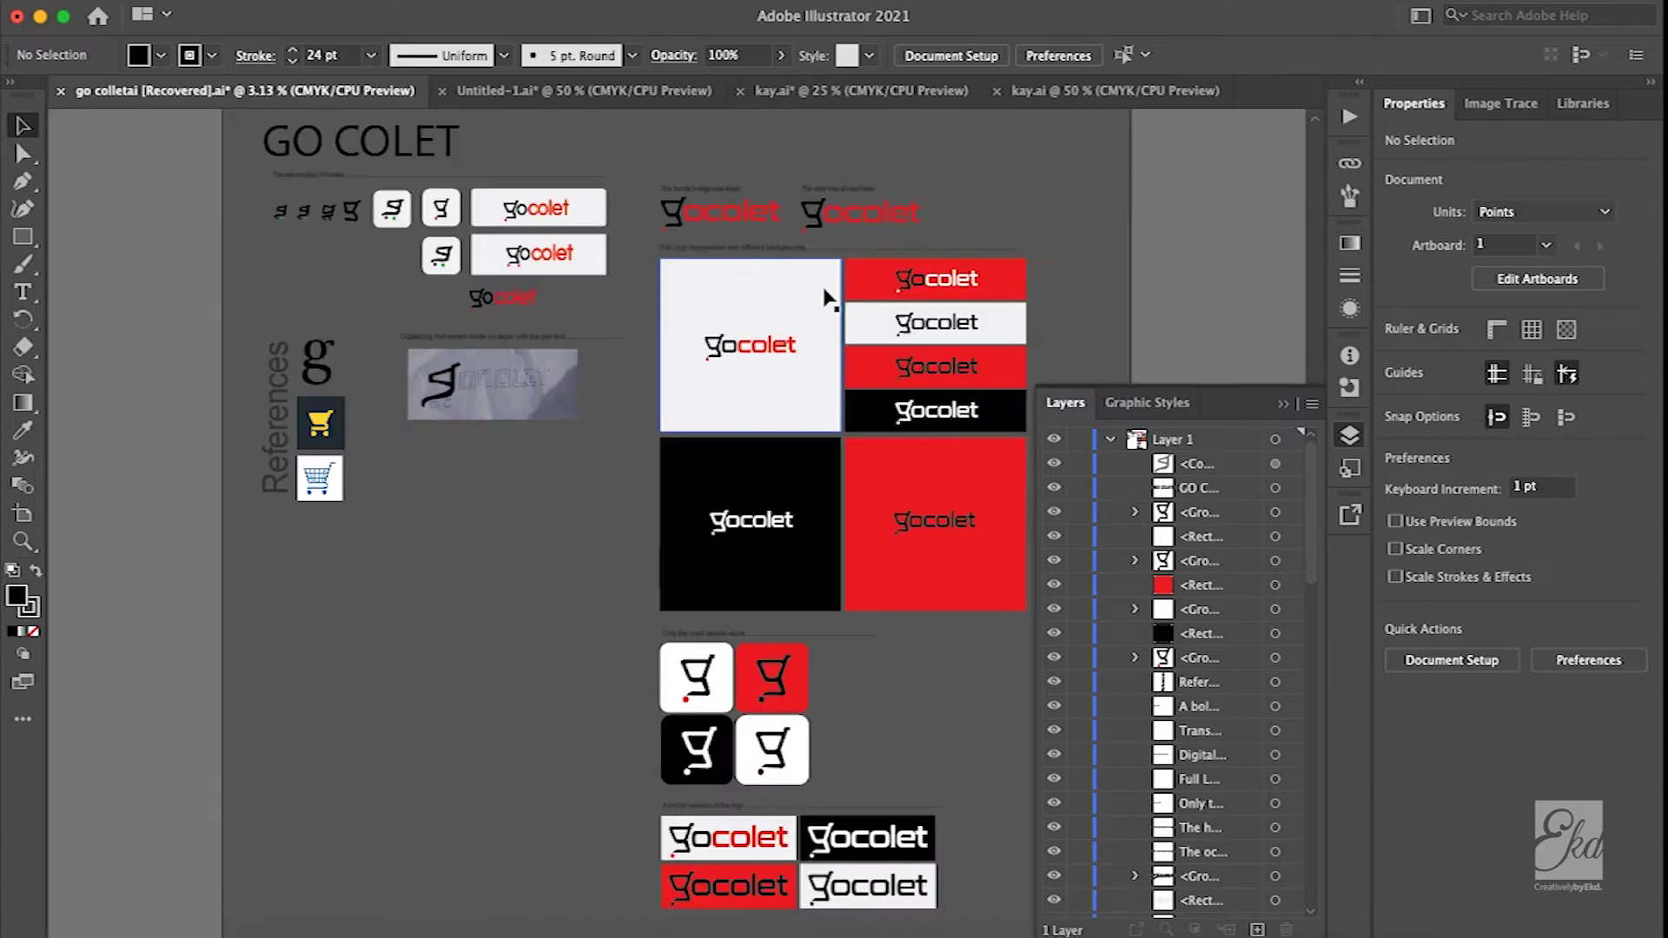
{"action": "scroll", "coordinate": [660, 207], "scroll_direction": "up", "scroll_amount": 2}
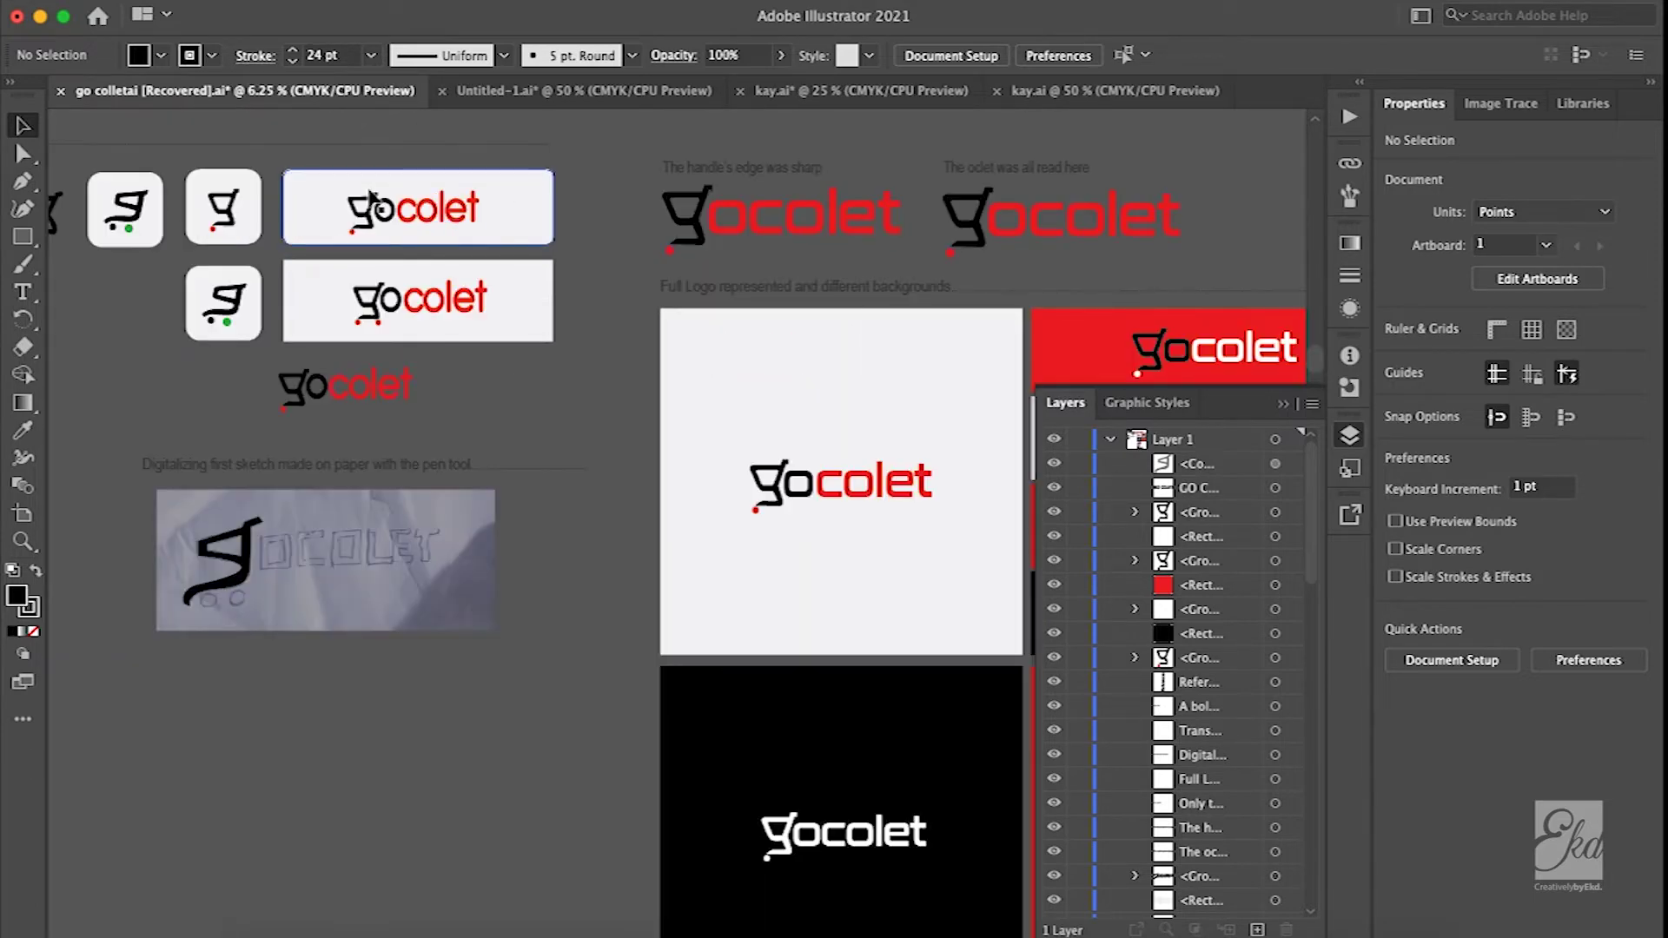
{"action": "scroll", "coordinate": [371, 198], "scroll_direction": "up", "scroll_amount": 4}
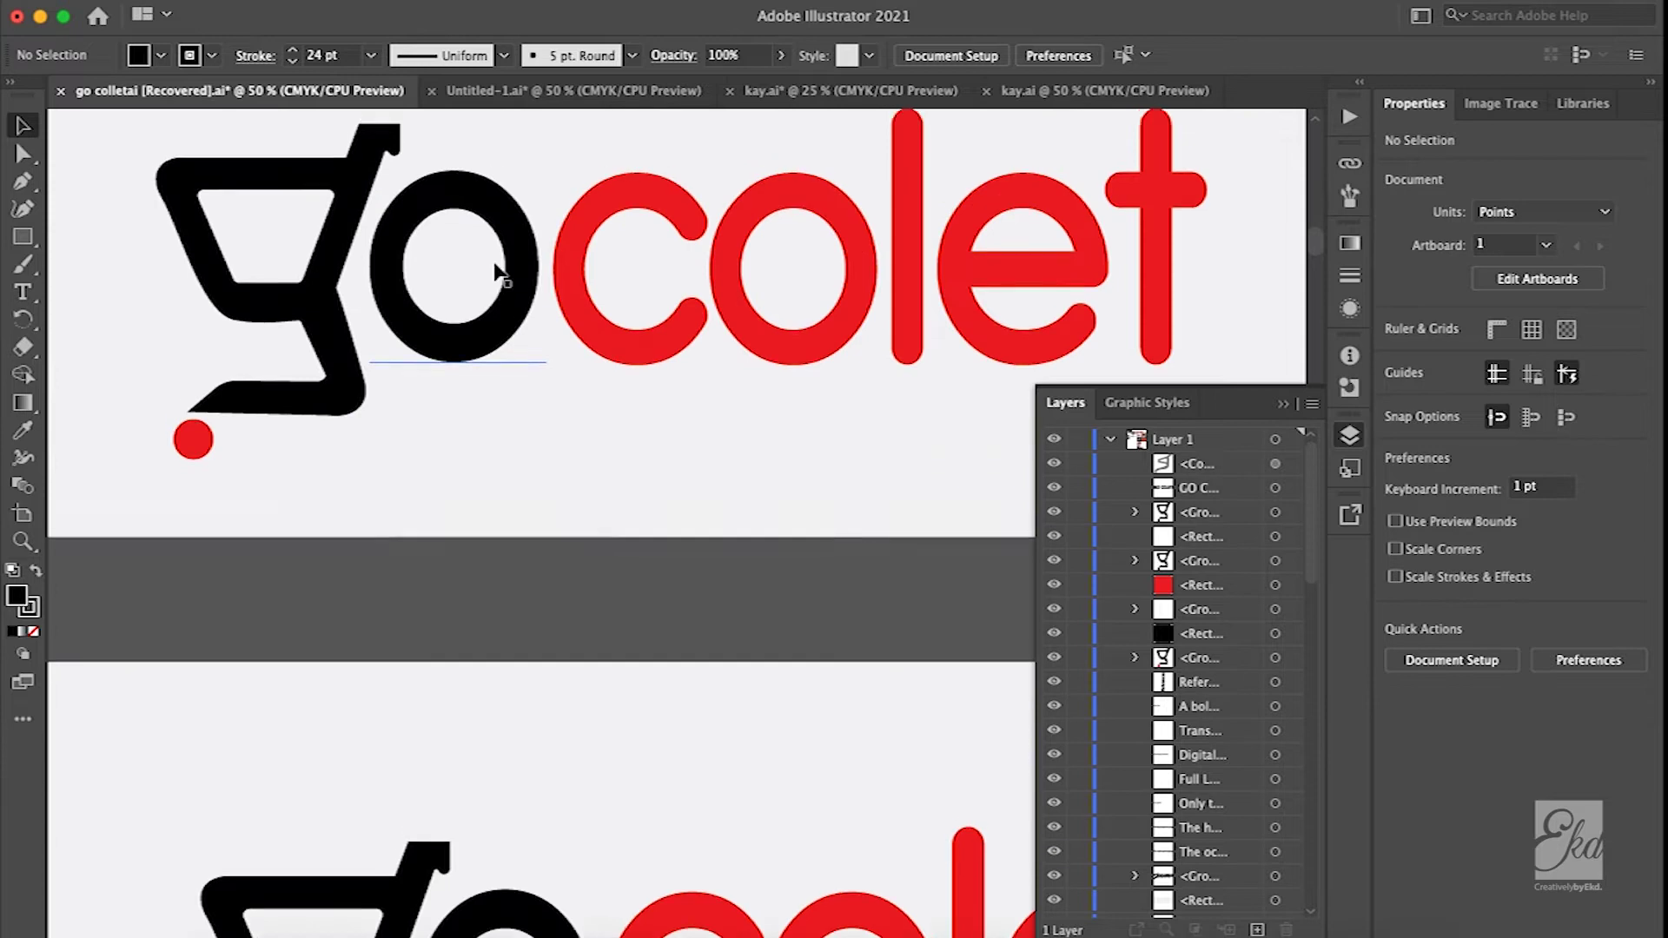
{"action": "scroll", "coordinate": [497, 272], "scroll_direction": "up", "scroll_amount": 3}
{"action": "left_click", "coordinate": [615, 420]}
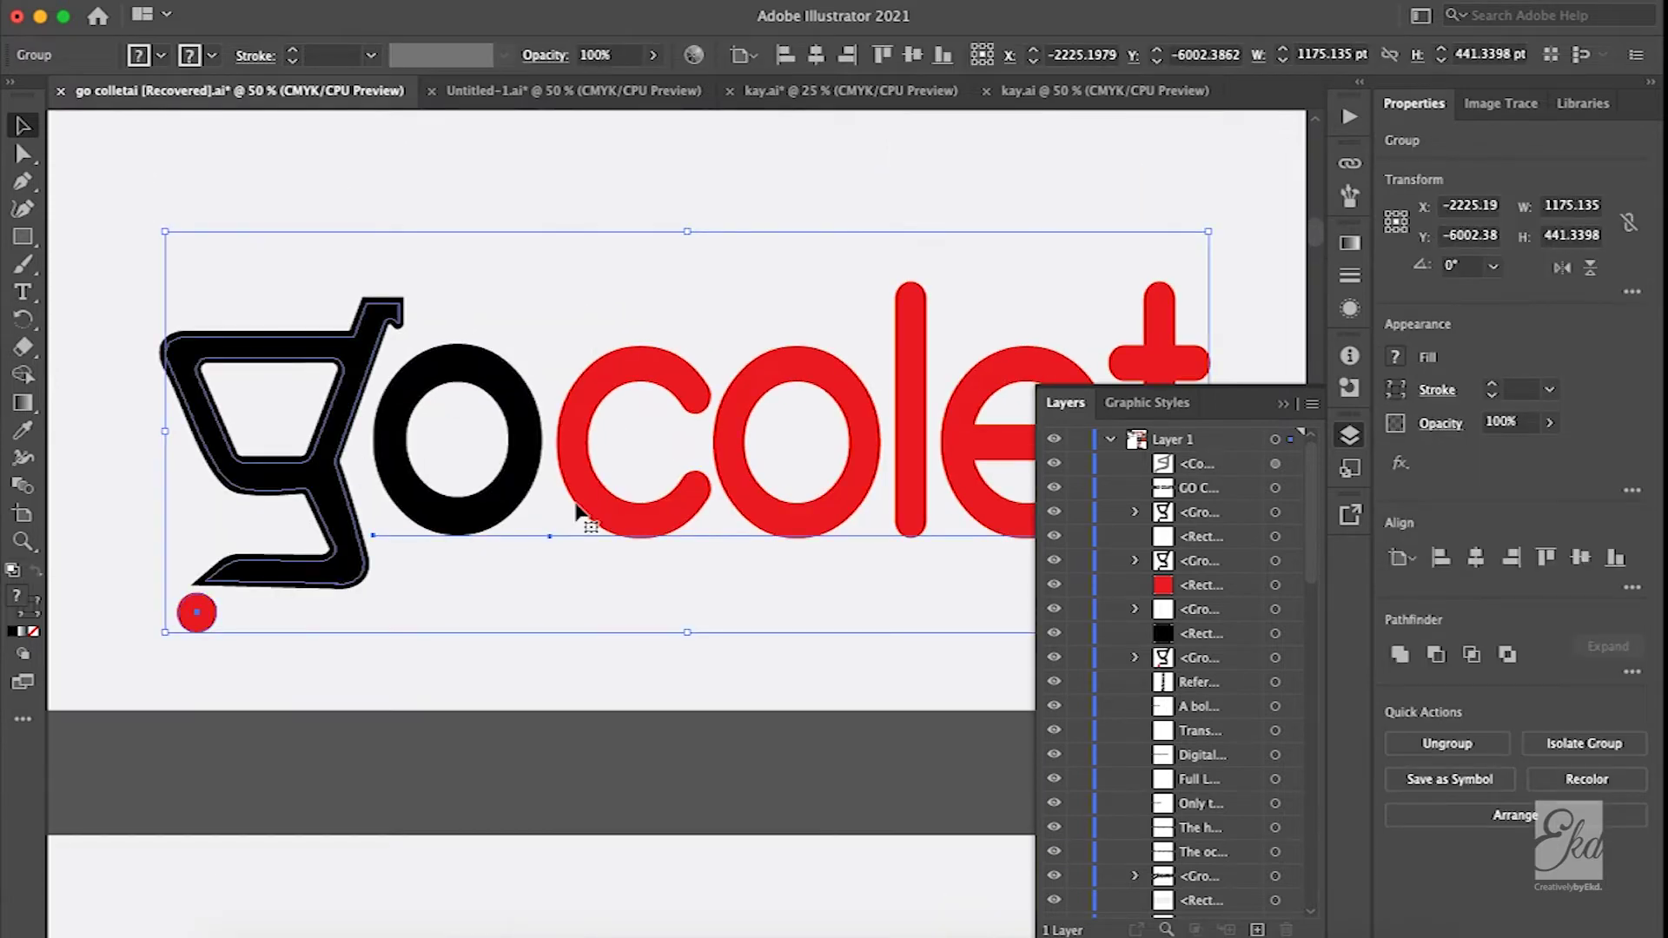
{"action": "double_click", "coordinate": [547, 472]}
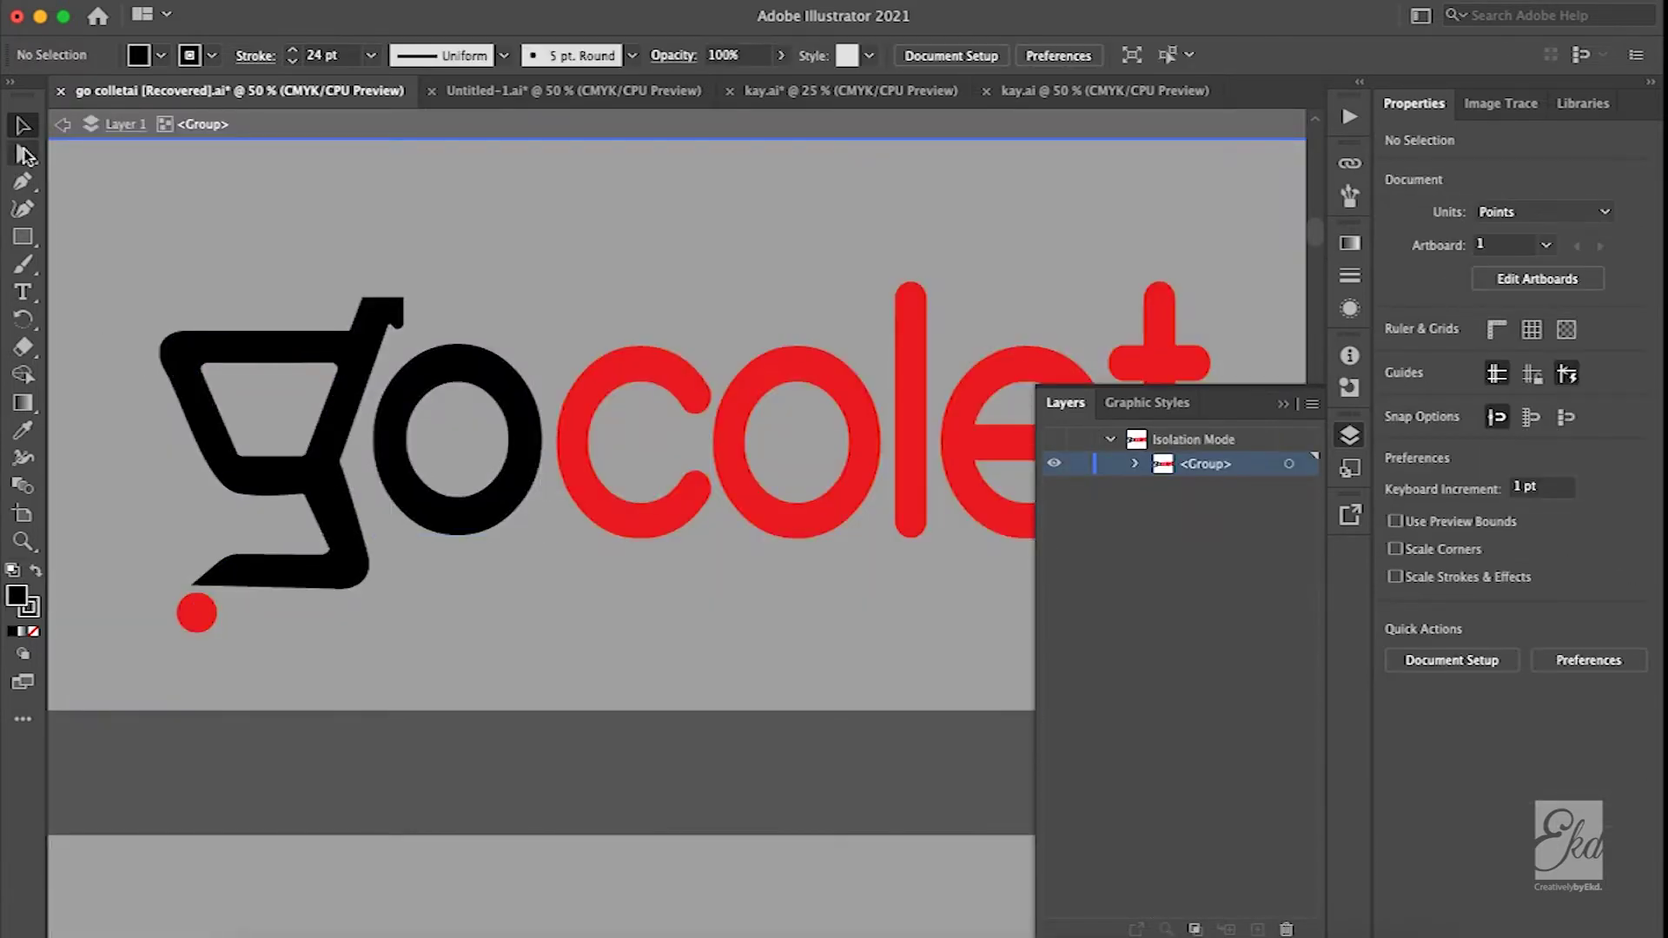
{"action": "double_click", "coordinate": [399, 851]}
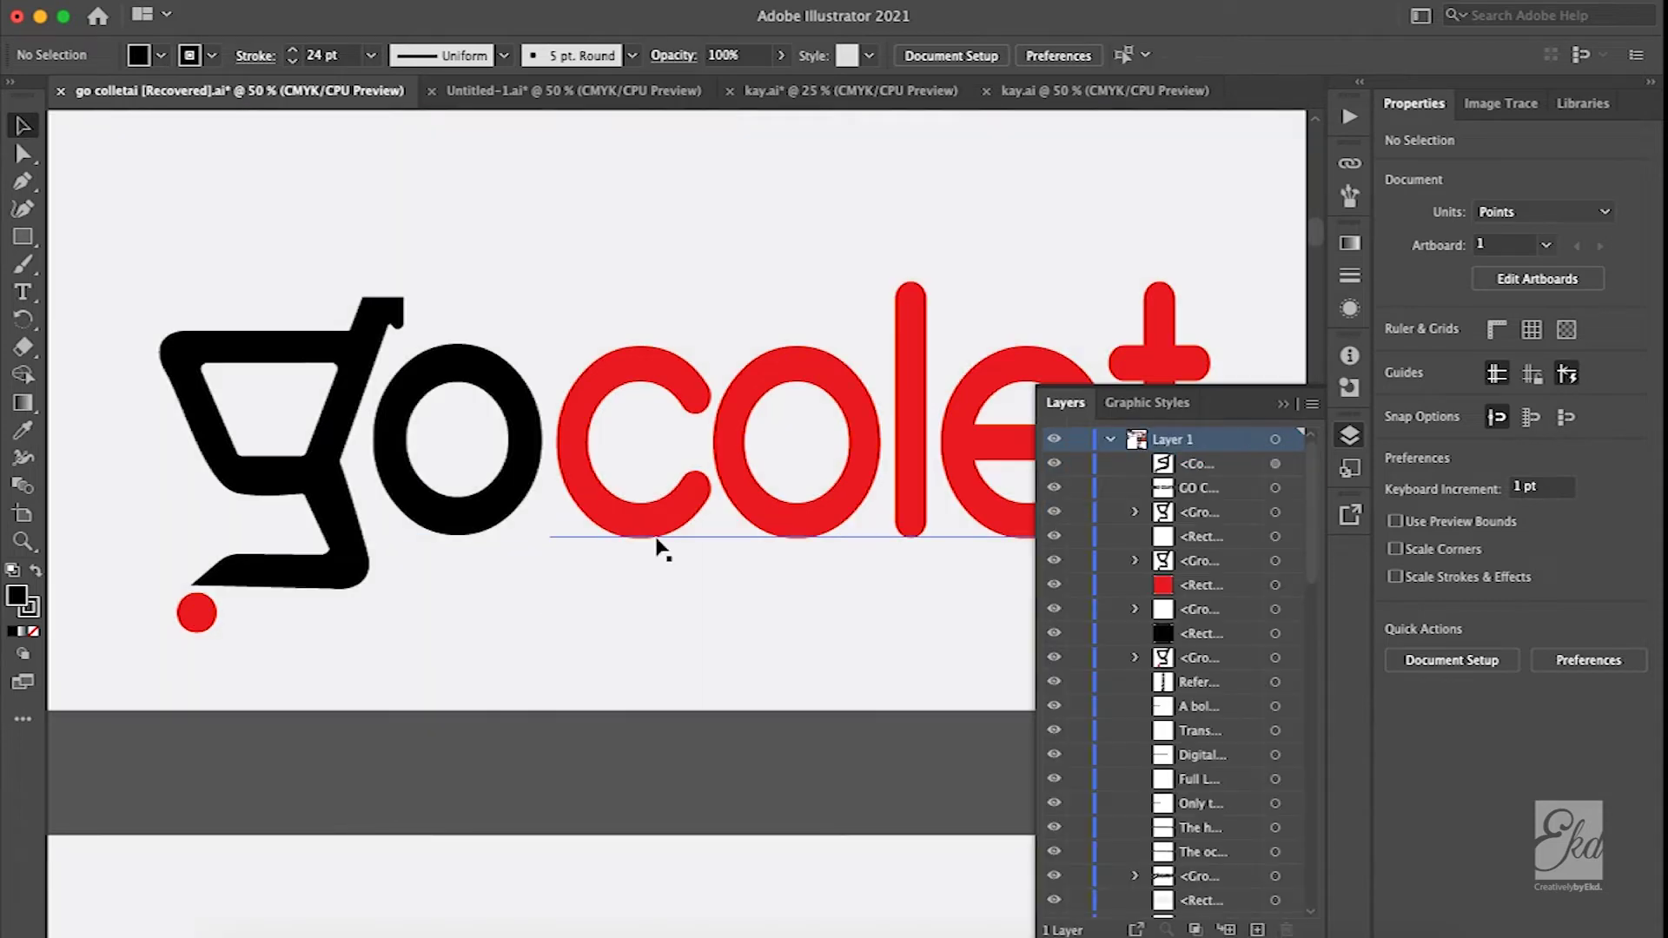
{"action": "scroll", "coordinate": [728, 467], "scroll_direction": "right", "scroll_amount": 4}
{"action": "scroll", "coordinate": [538, 417], "scroll_direction": "left", "scroll_amount": 3}
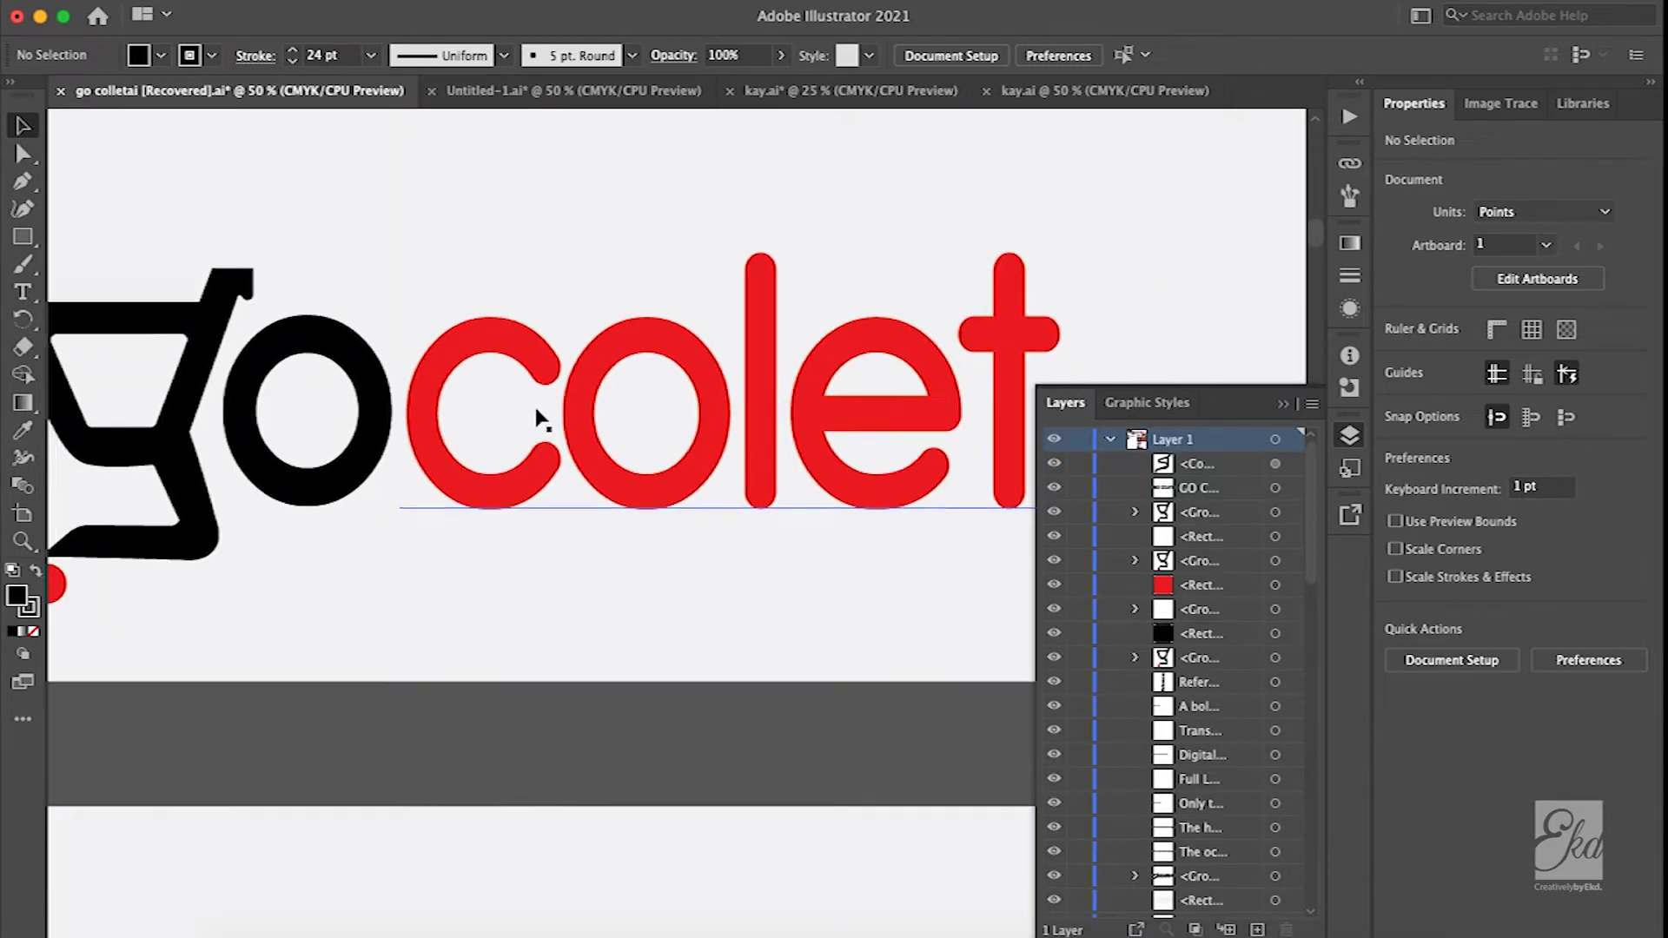
{"action": "scroll", "coordinate": [538, 418], "scroll_direction": "down", "scroll_amount": 1}
{"action": "double_click", "coordinate": [584, 377]}
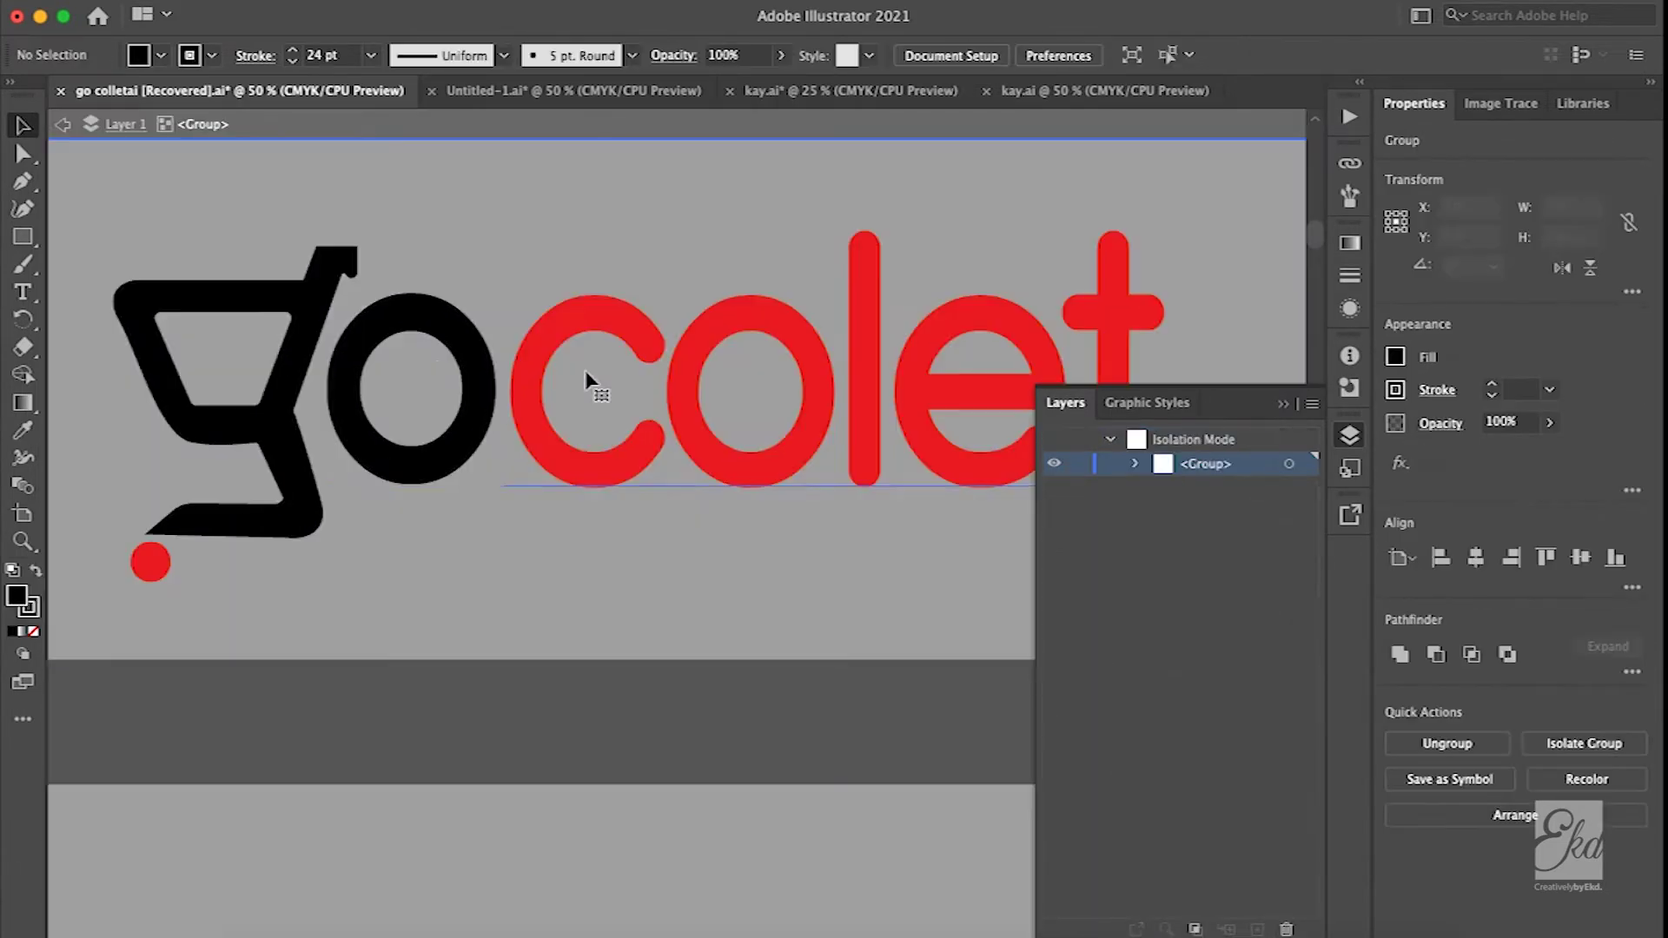
{"action": "double_click", "coordinate": [476, 351]}
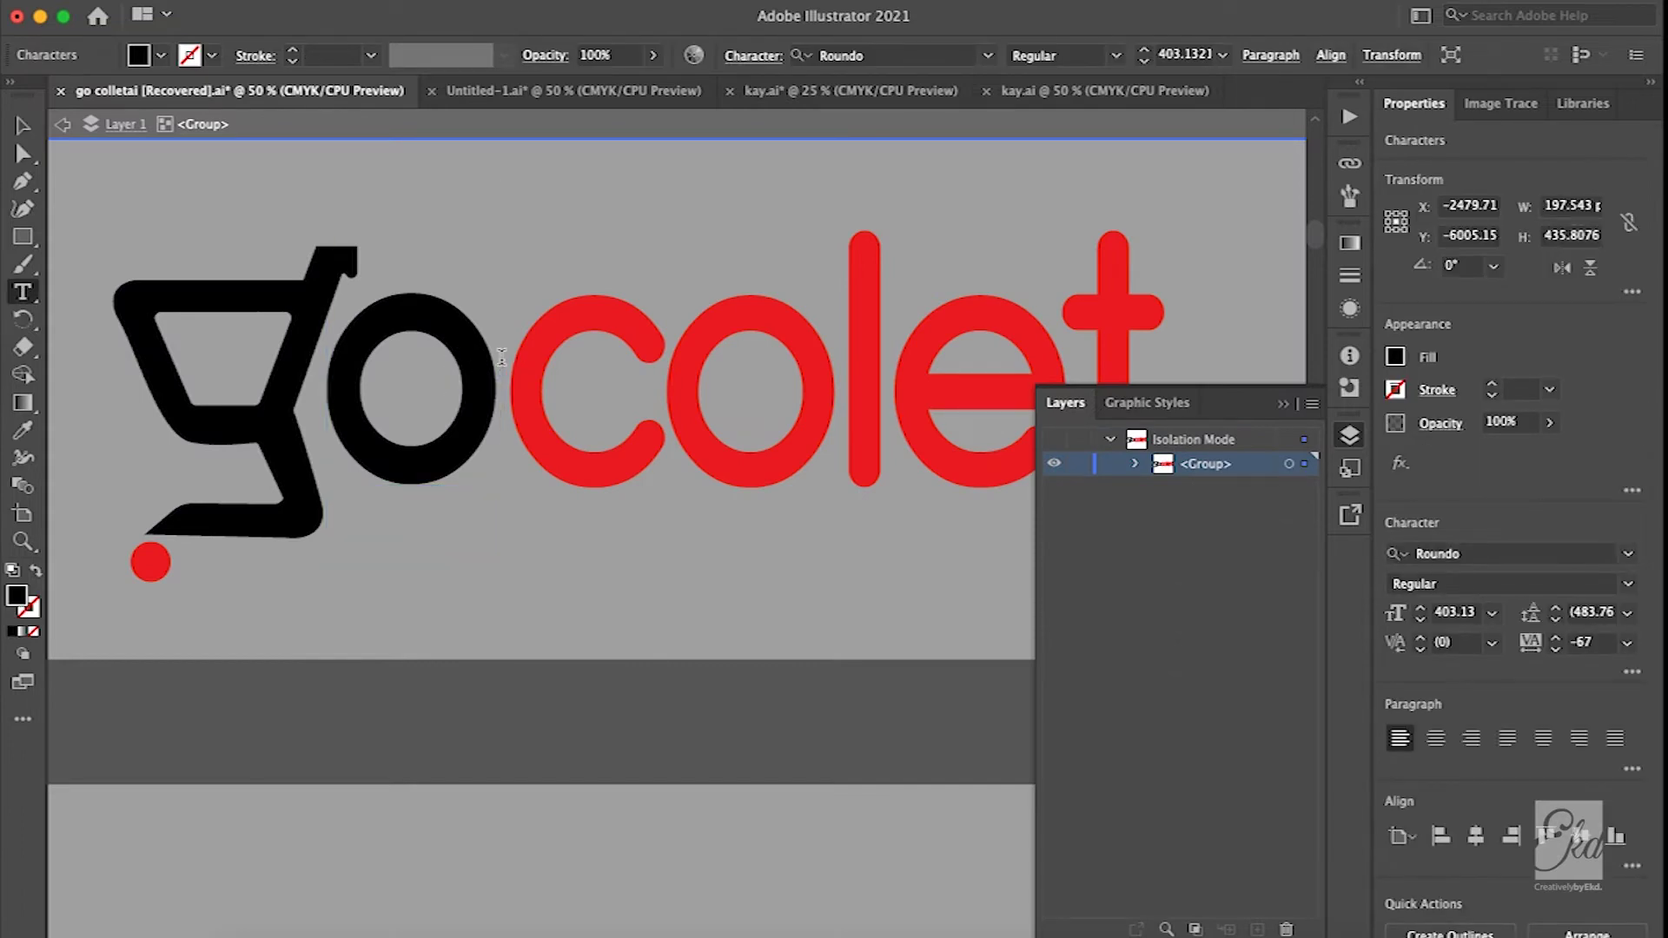
{"action": "left_click_drag", "start_coordinate": [345, 353], "coordinate": [1221, 336]}
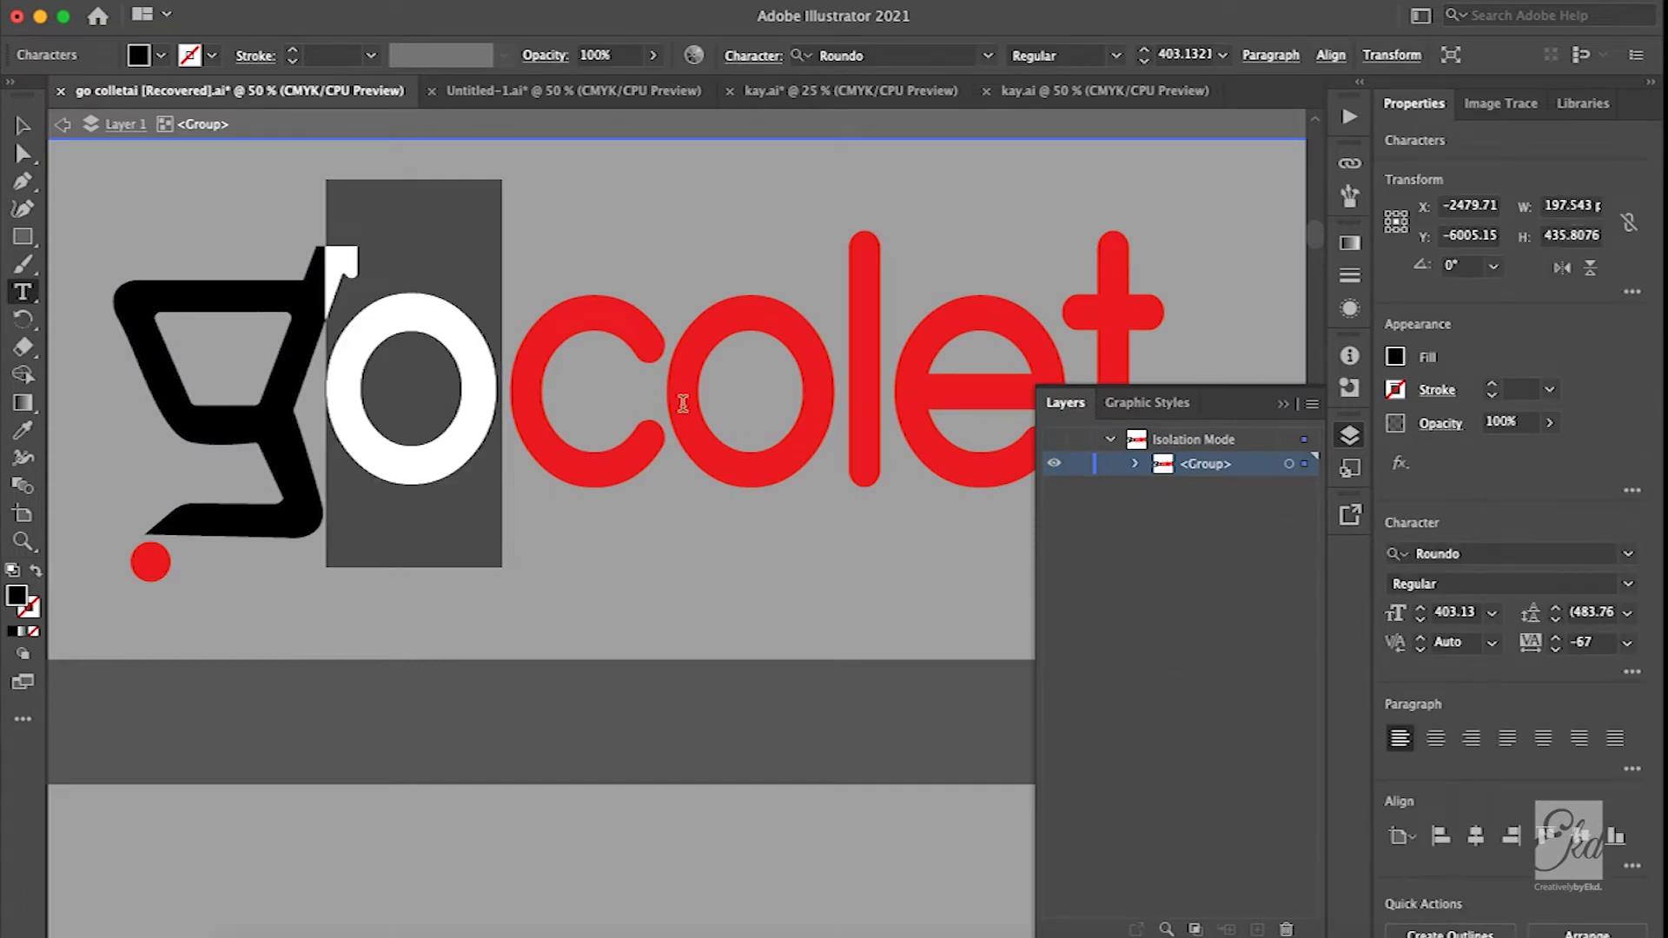
{"action": "left_click", "coordinate": [23, 127]}
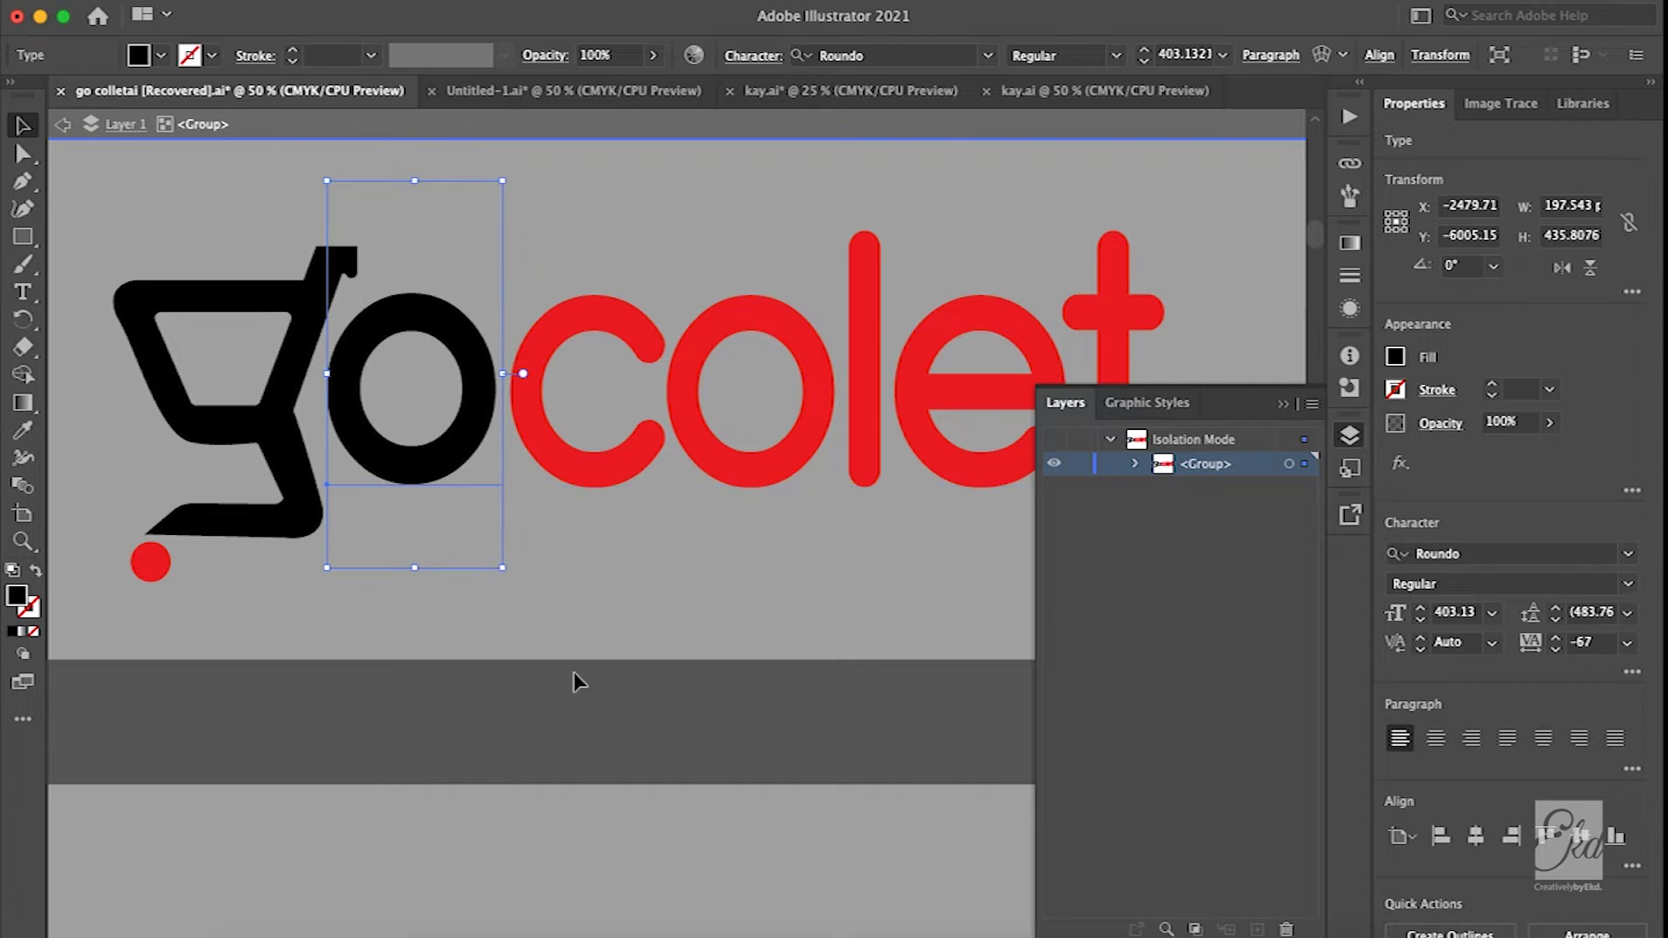
{"action": "left_click", "coordinate": [550, 709]}
{"action": "double_click", "coordinate": [550, 700]}
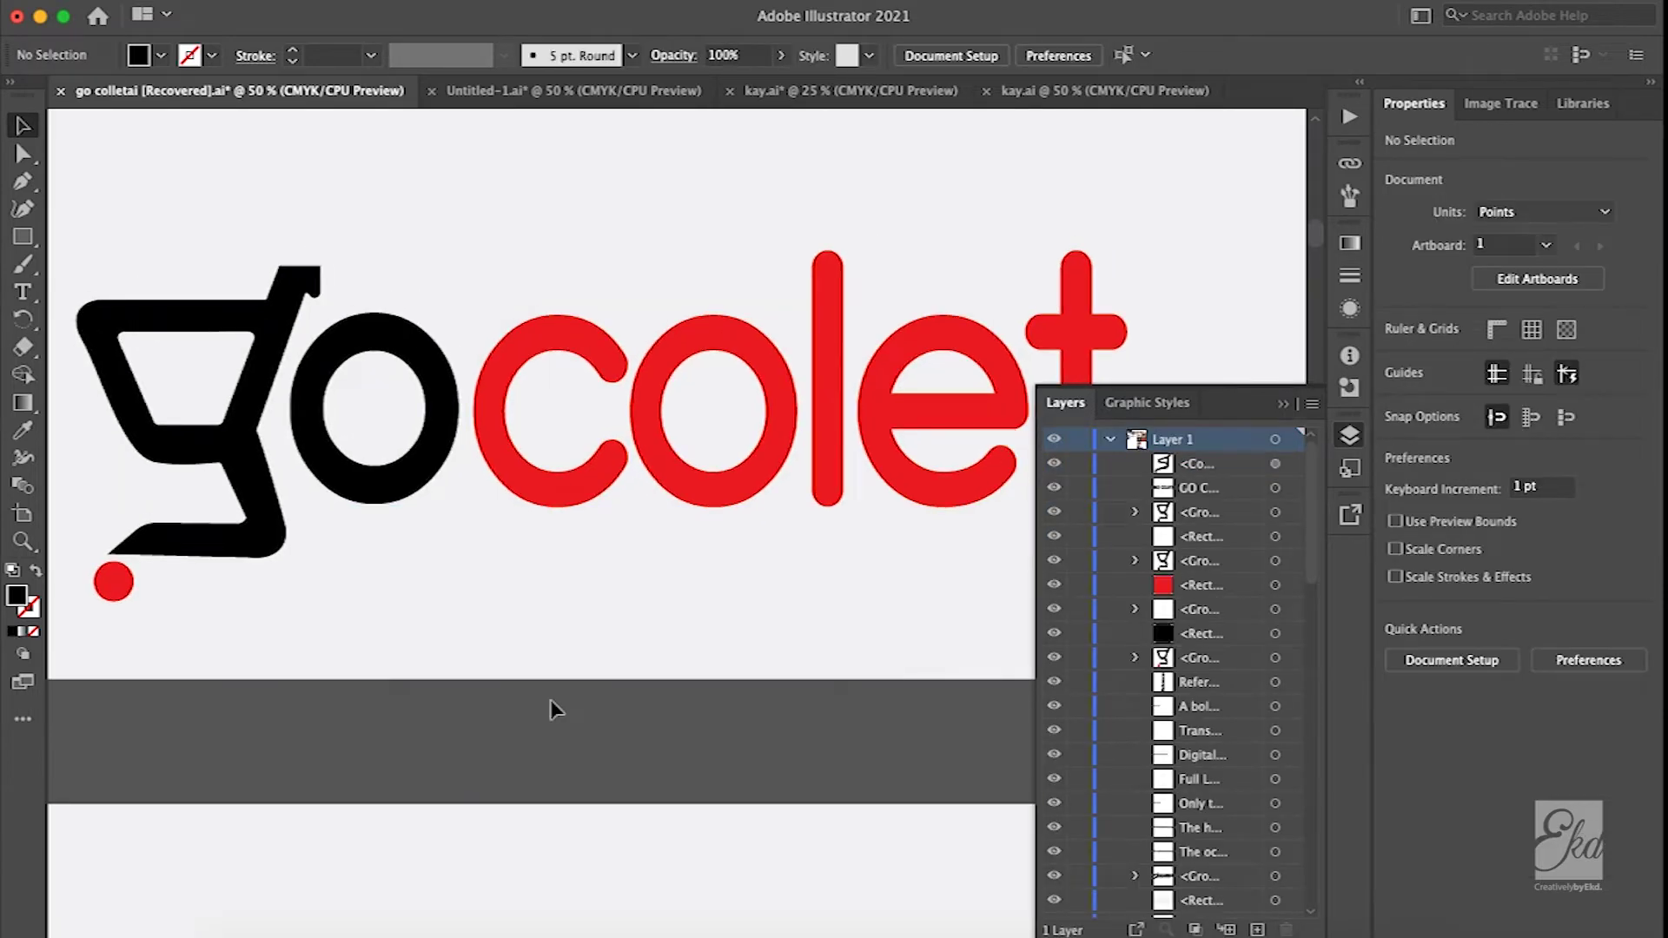
{"action": "key", "text": "super+minus"}
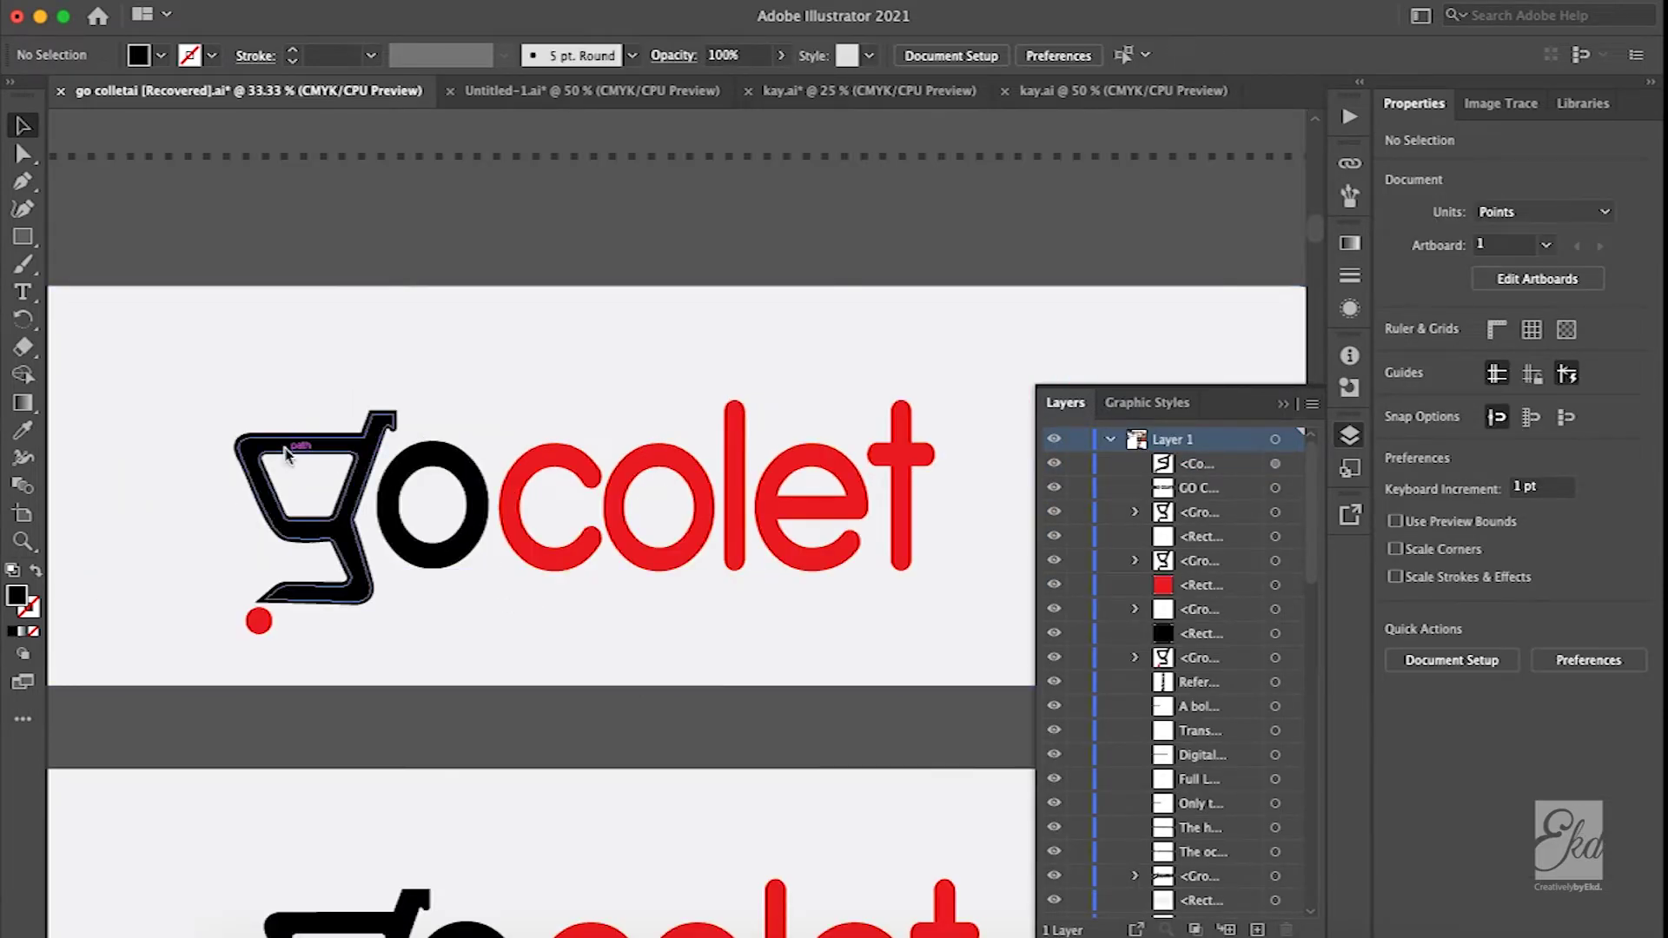
- Select and deselect the gocolet wordmark group, then pan across the artboards
{"action": "left_click", "coordinate": [681, 540]}
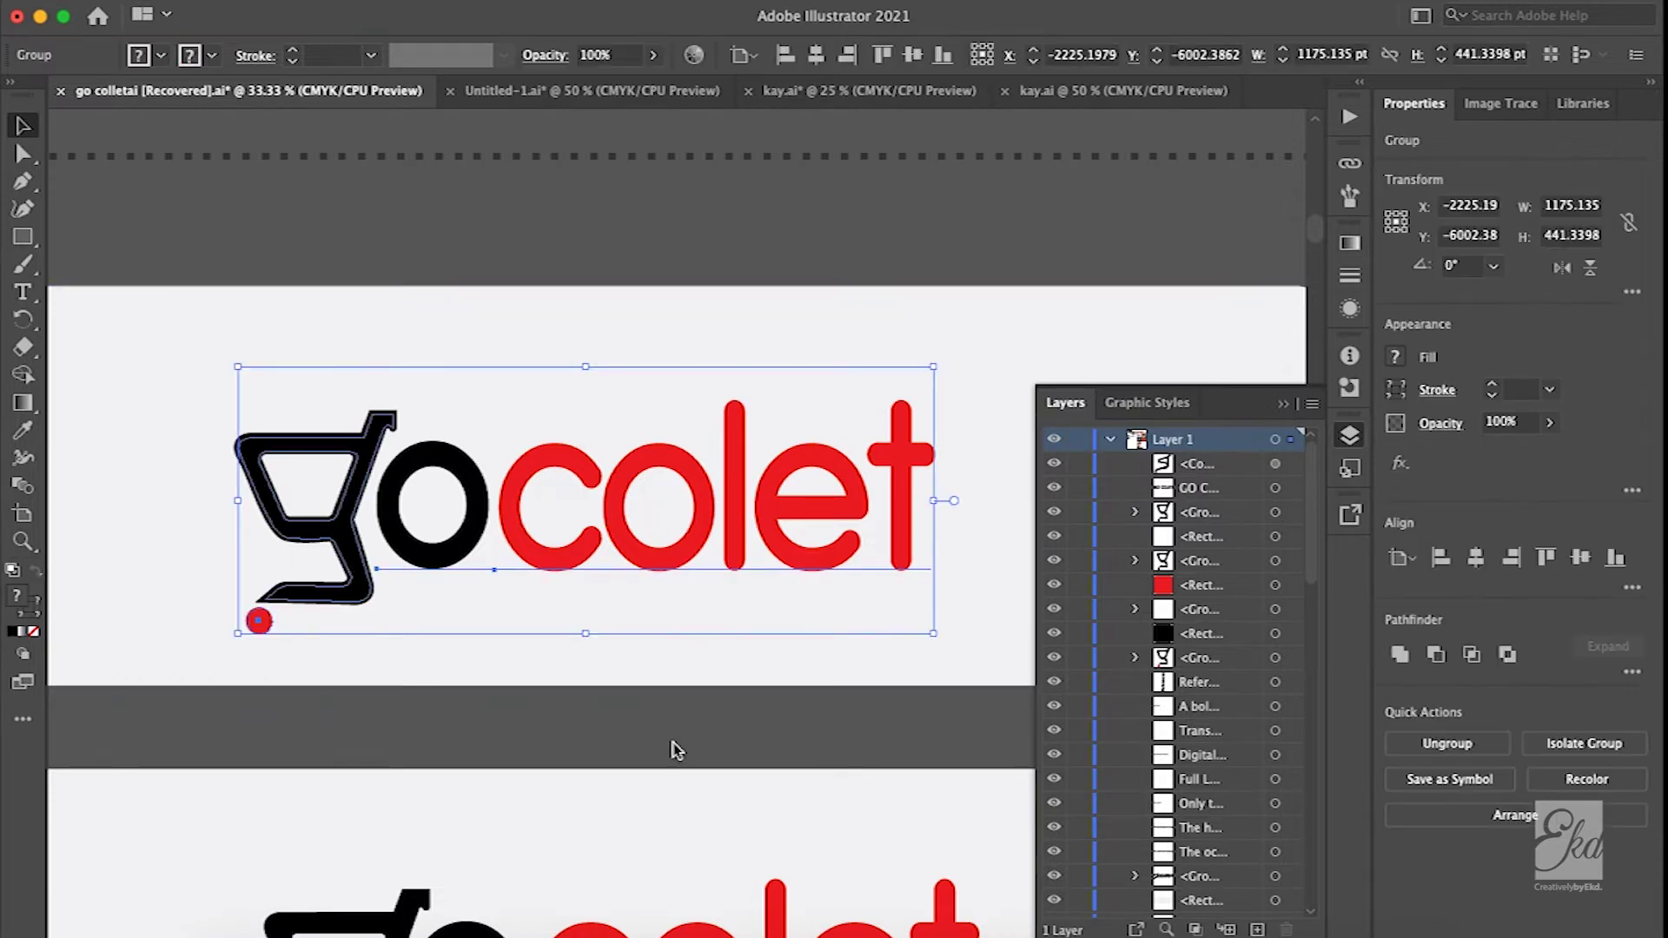
{"action": "scroll", "coordinate": [676, 735], "scroll_direction": "down", "scroll_amount": 1}
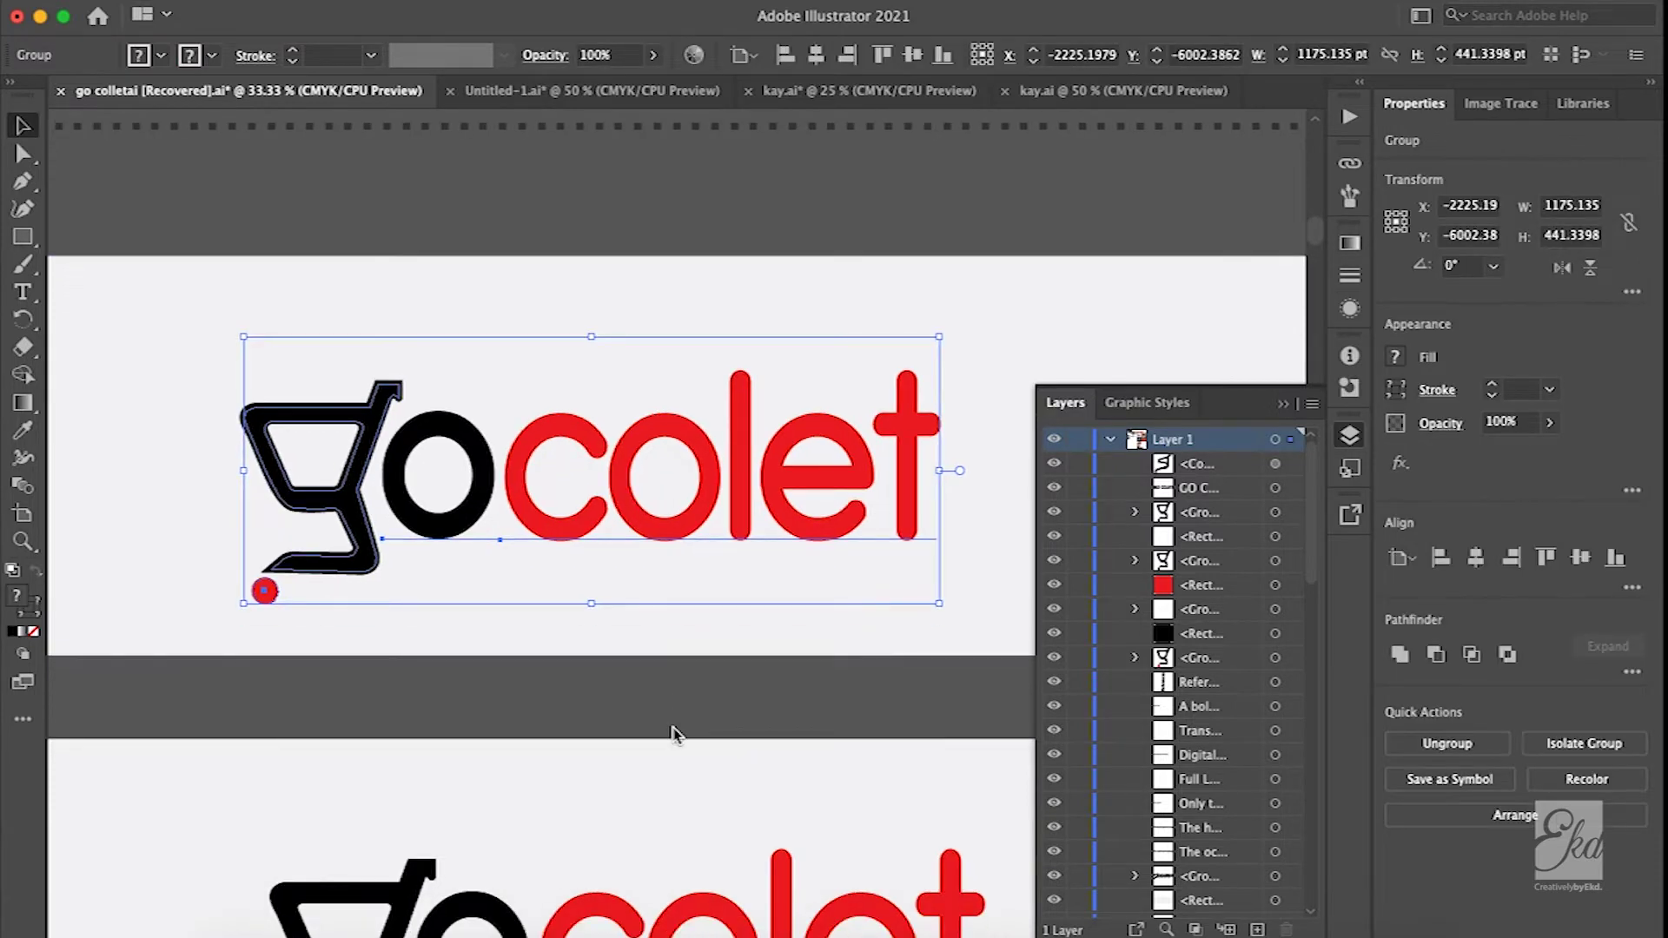
{"action": "left_click", "coordinate": [619, 677]}
{"action": "scroll", "coordinate": [617, 674], "scroll_direction": "down", "scroll_amount": 2}
{"action": "scroll", "coordinate": [617, 674], "scroll_direction": "up", "scroll_amount": 4}
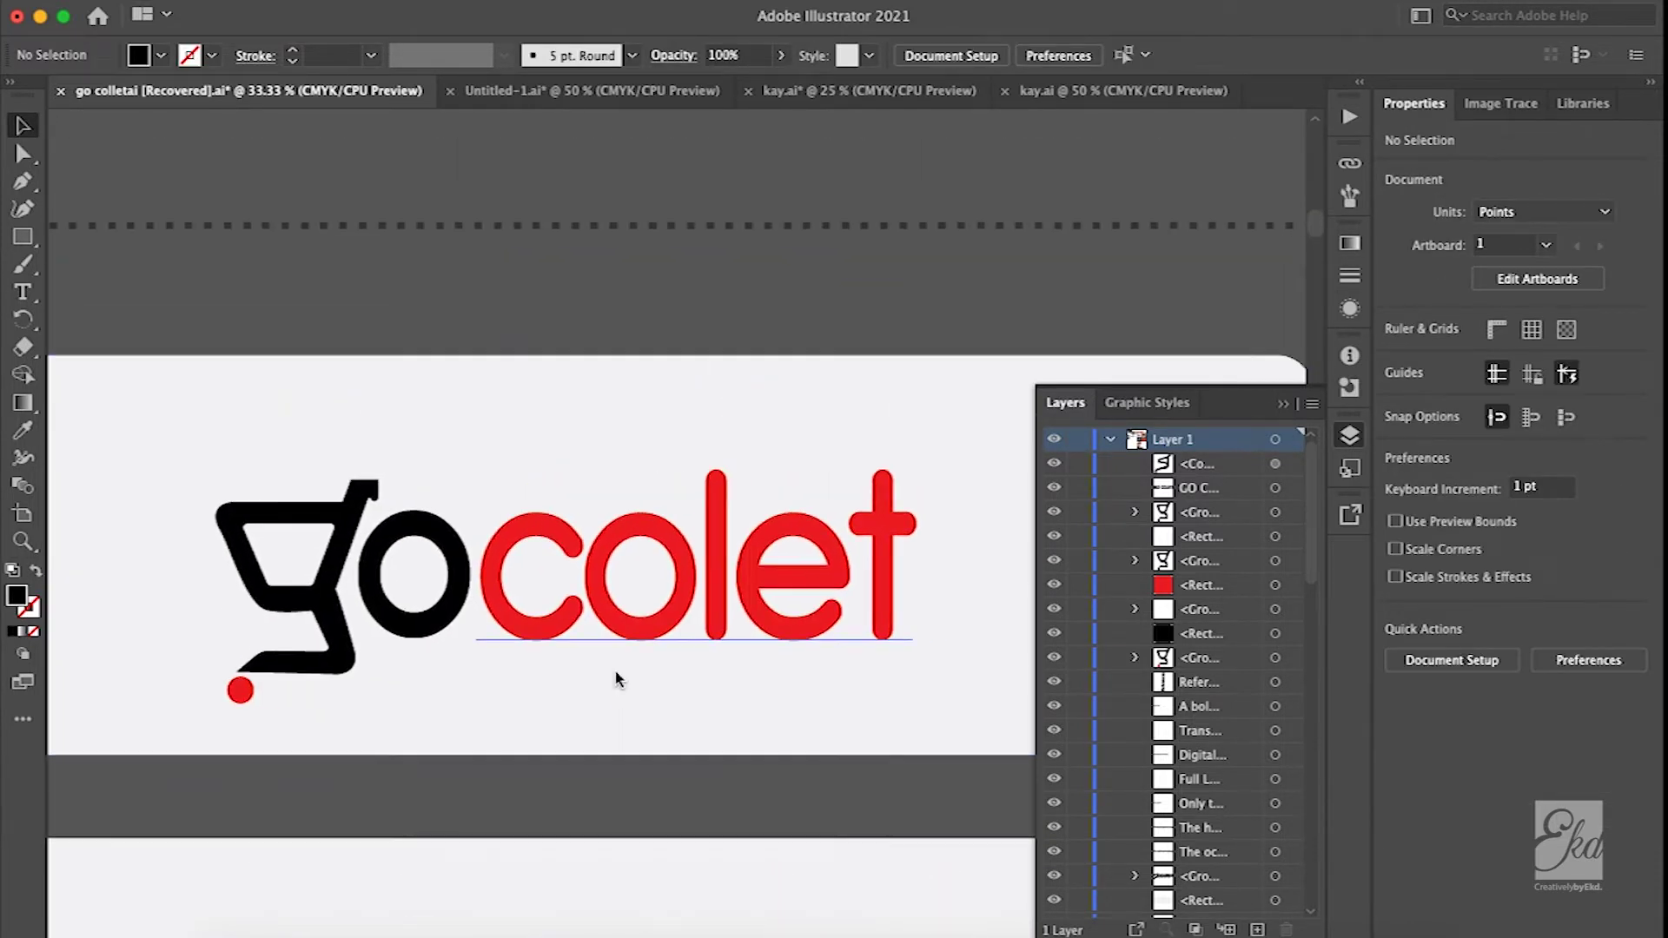
{"action": "scroll", "coordinate": [615, 670], "scroll_direction": "right", "scroll_amount": 10}
{"action": "scroll", "coordinate": [615, 671], "scroll_direction": "right", "scroll_amount": 10}
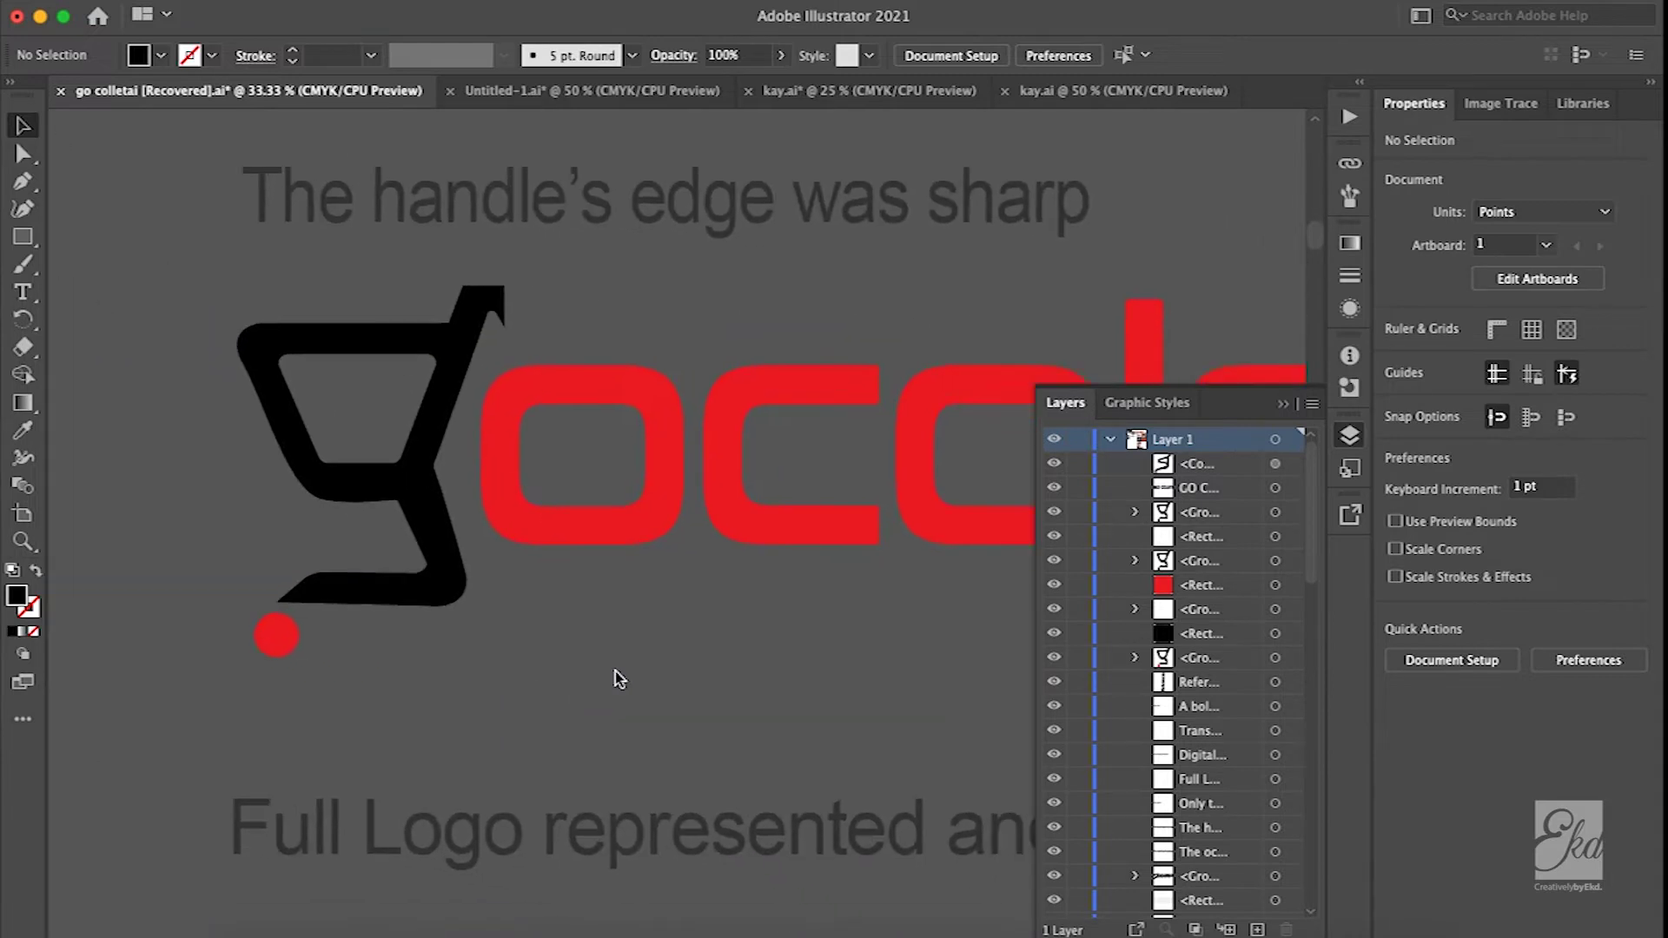
{"action": "scroll", "coordinate": [615, 670], "scroll_direction": "right", "scroll_amount": 3}
{"action": "scroll", "coordinate": [615, 671], "scroll_direction": "down", "scroll_amount": 1}
{"action": "scroll", "coordinate": [315, 563], "scroll_direction": "left", "scroll_amount": 10}
{"action": "scroll", "coordinate": [312, 566], "scroll_direction": "right", "scroll_amount": 6}
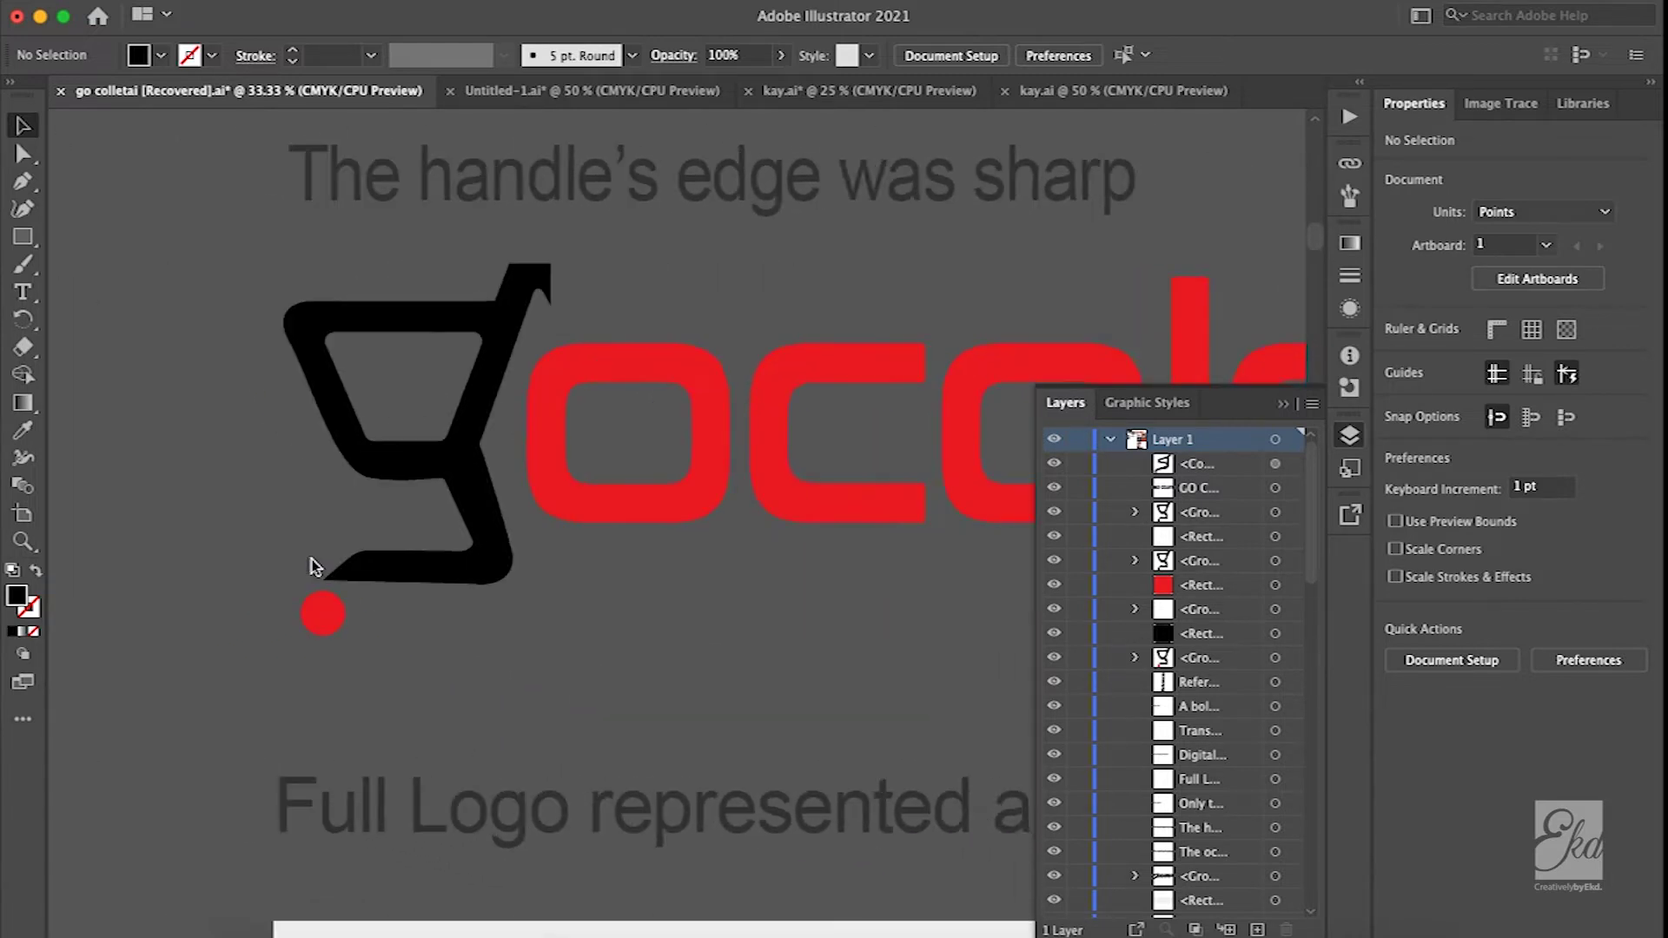
{"action": "scroll", "coordinate": [313, 567], "scroll_direction": "right", "scroll_amount": 5}
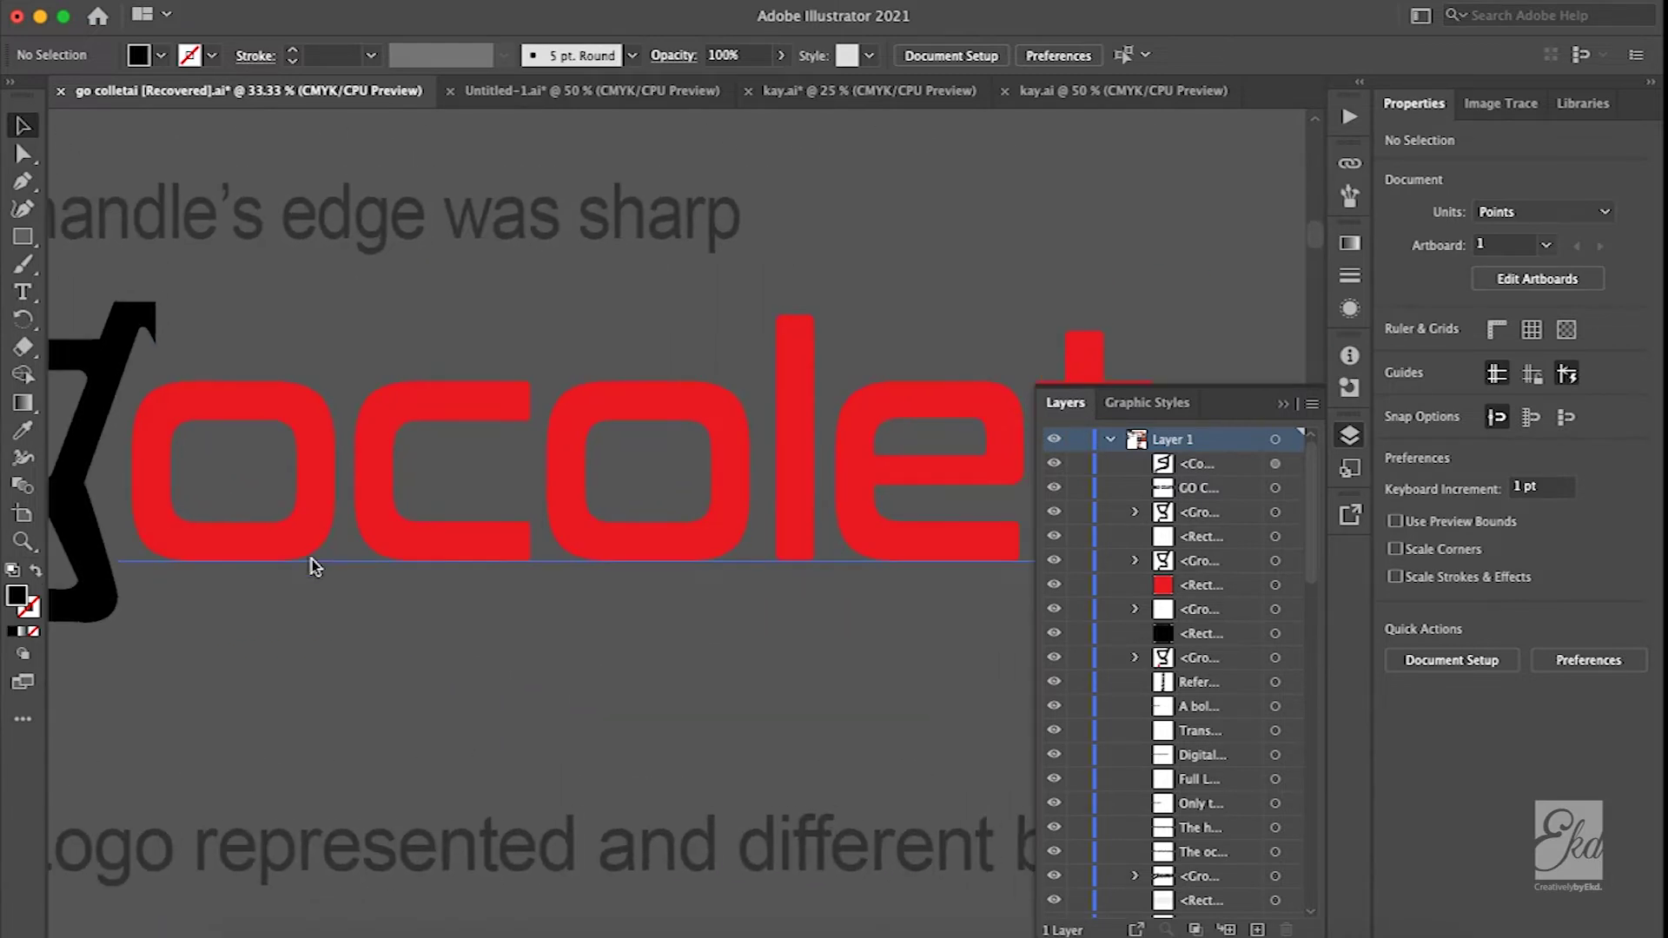
- Close the Layers panel and scroll back to the logo artboard
{"action": "left_click", "coordinate": [1284, 408]}
{"action": "scroll", "coordinate": [749, 576], "scroll_direction": "down", "scroll_amount": 2}
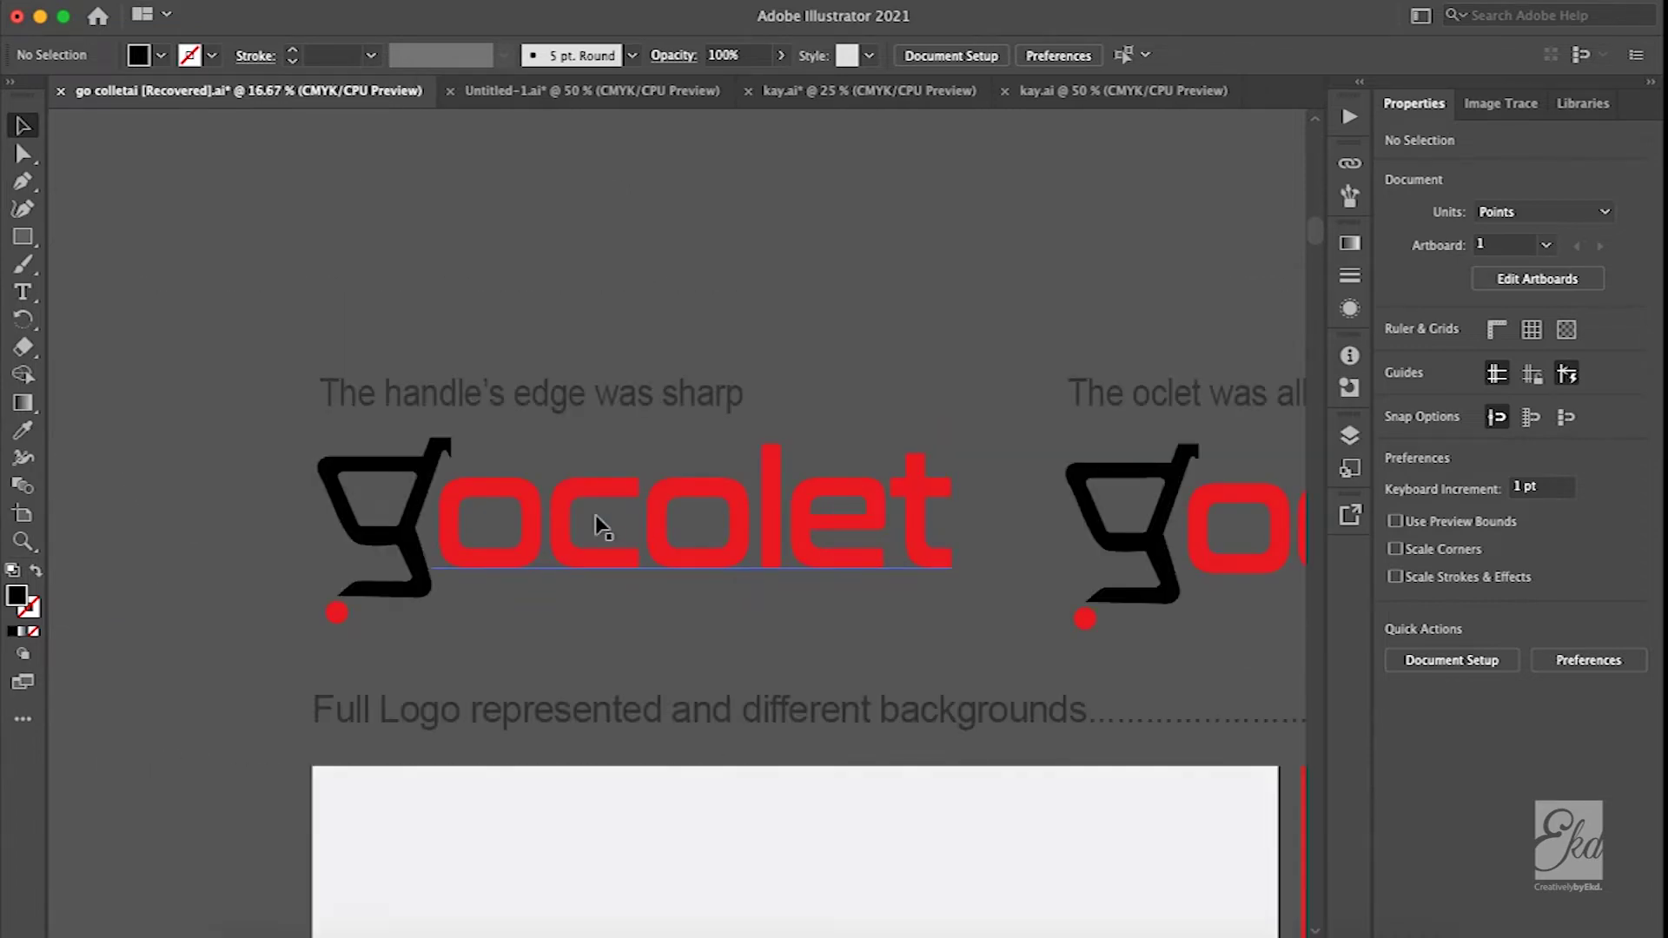
{"action": "scroll", "coordinate": [596, 521], "scroll_direction": "up", "scroll_amount": 2}
{"action": "scroll", "coordinate": [656, 523], "scroll_direction": "down", "scroll_amount": 1}
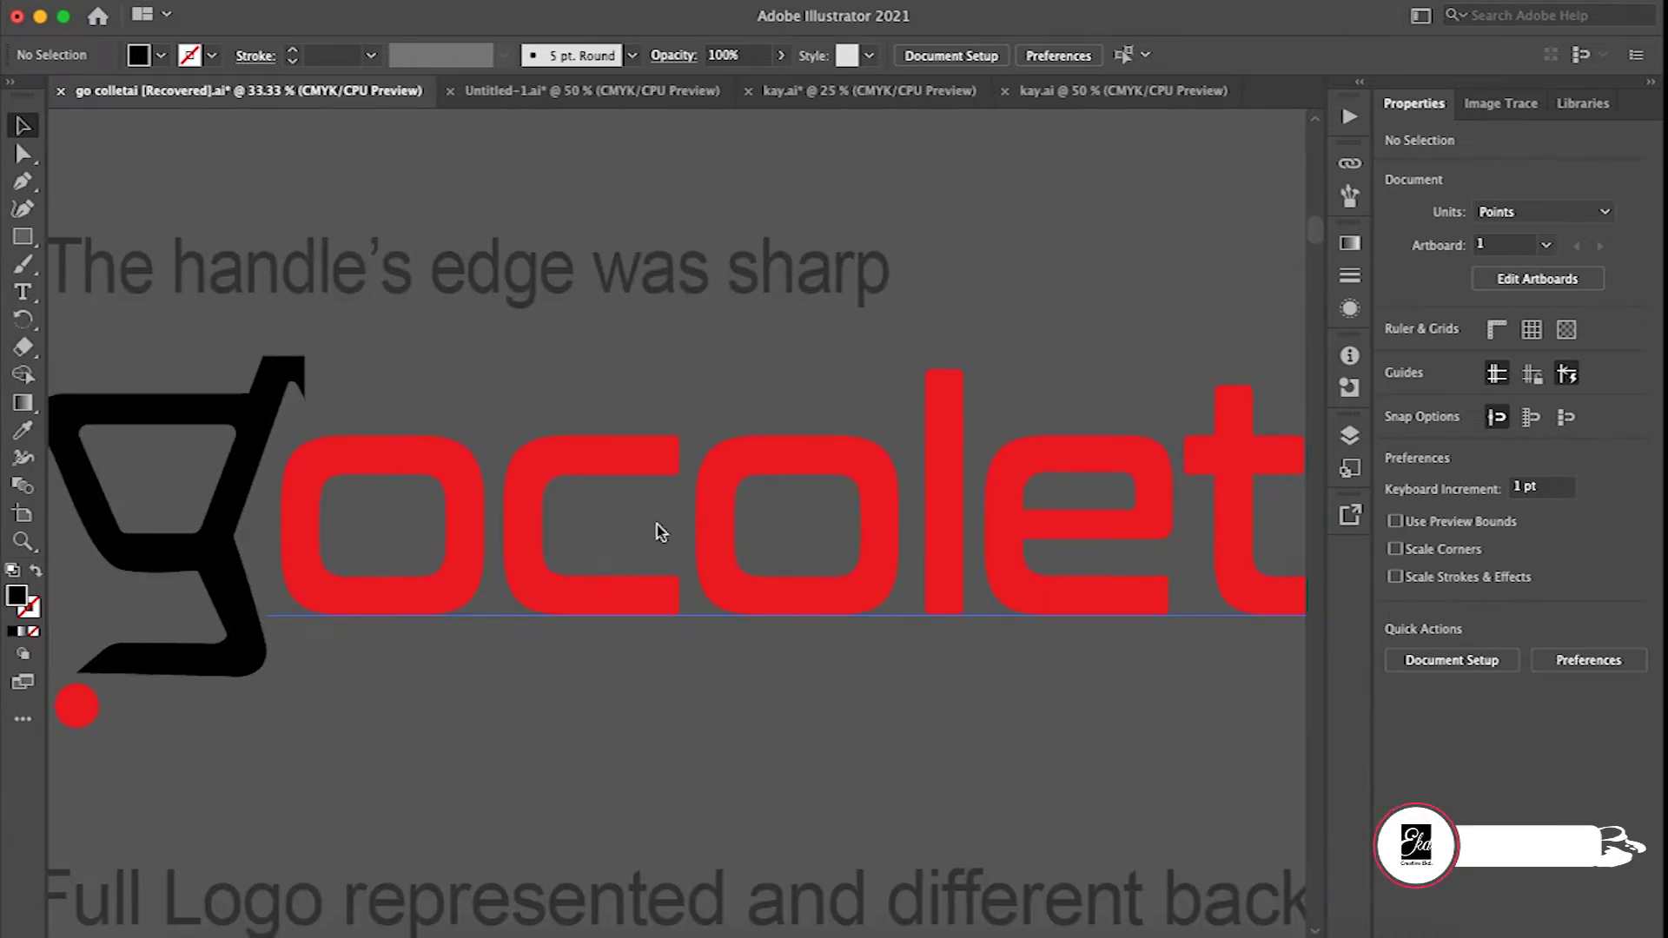
{"action": "scroll", "coordinate": [656, 523], "scroll_direction": "left", "scroll_amount": 1}
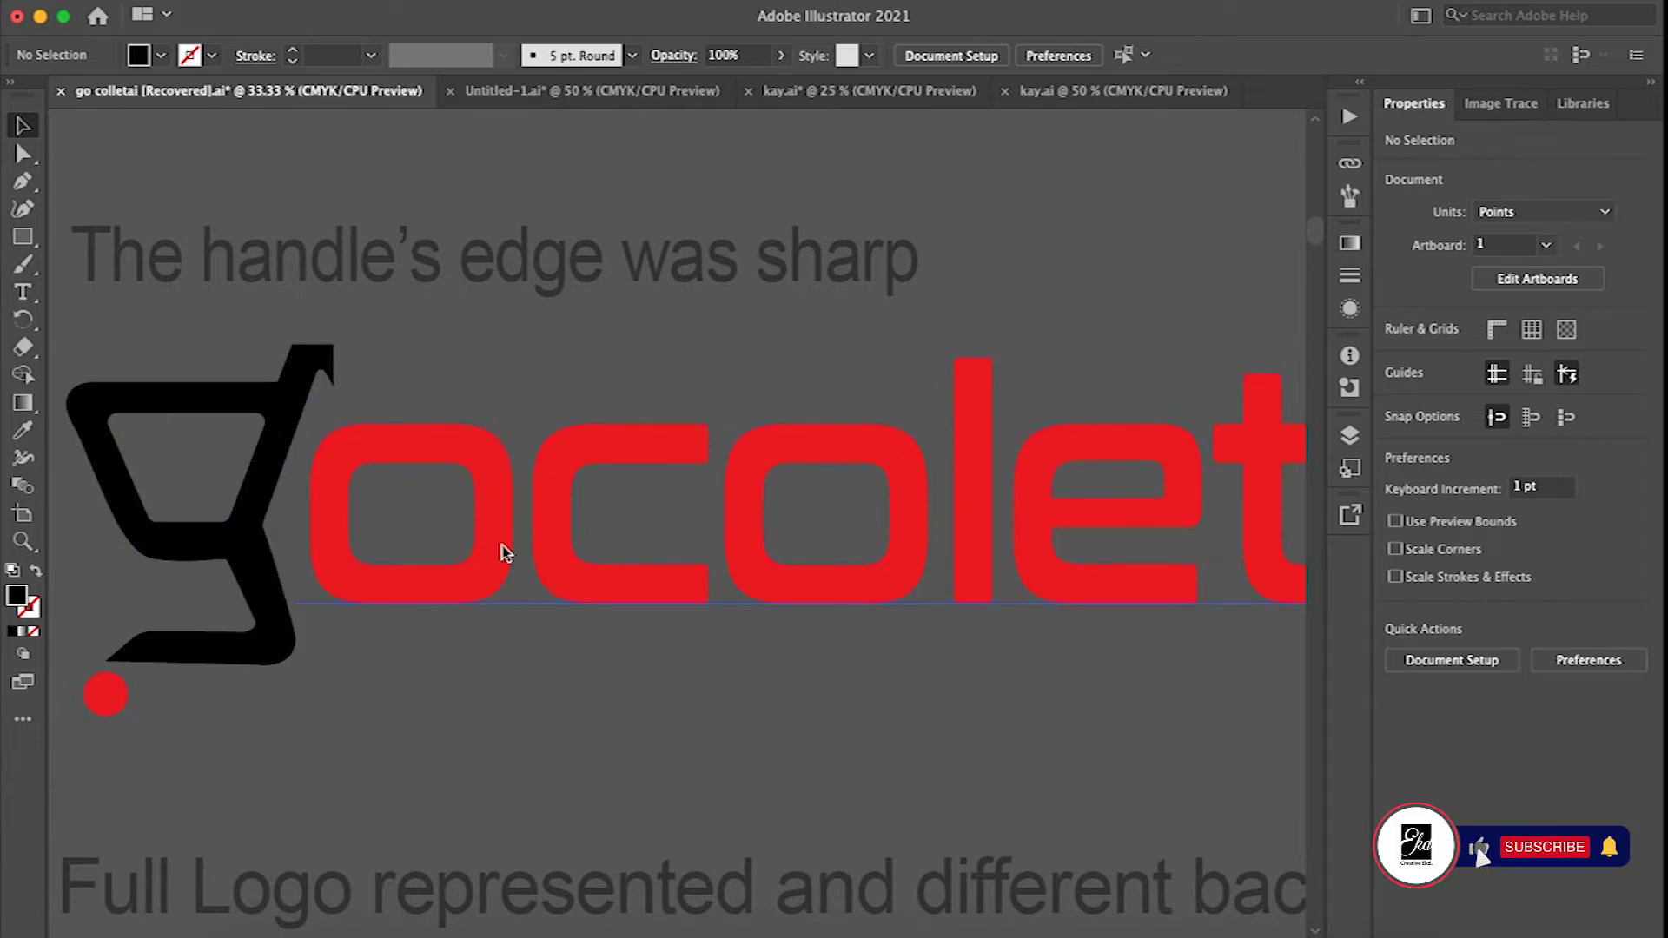
- Select the whole gocolet logo group, then deselect it and look over the board
{"action": "left_click", "coordinate": [209, 546]}
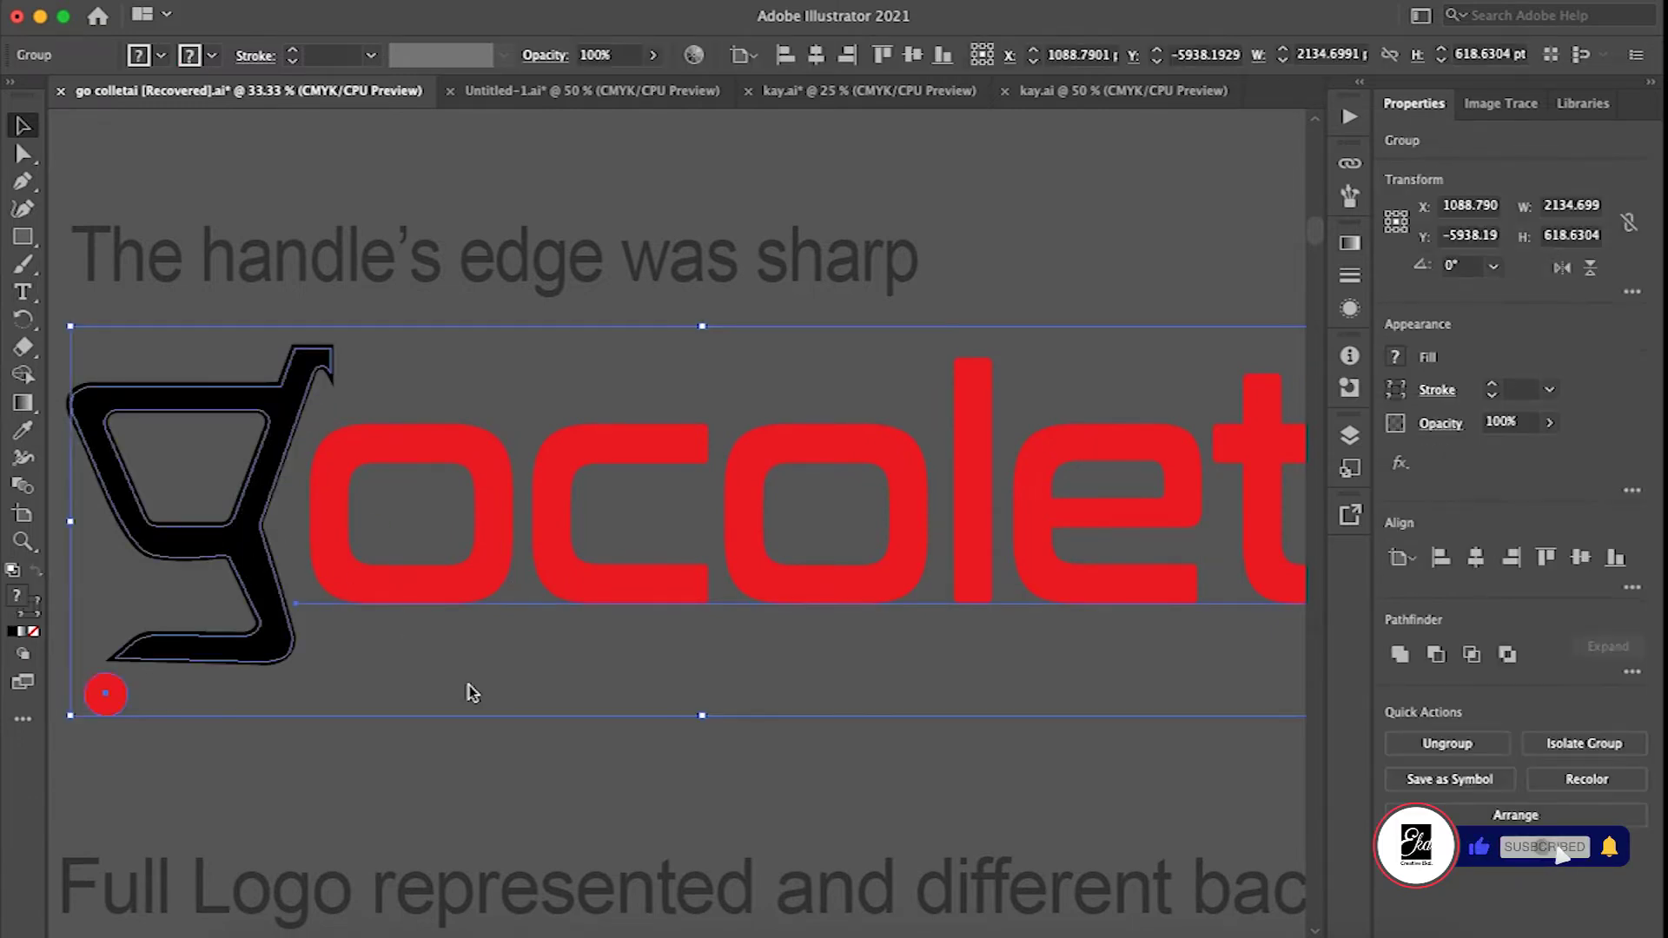
{"action": "scroll", "coordinate": [530, 600], "scroll_direction": "down", "scroll_amount": 2}
{"action": "scroll", "coordinate": [565, 601], "scroll_direction": "up", "scroll_amount": 1}
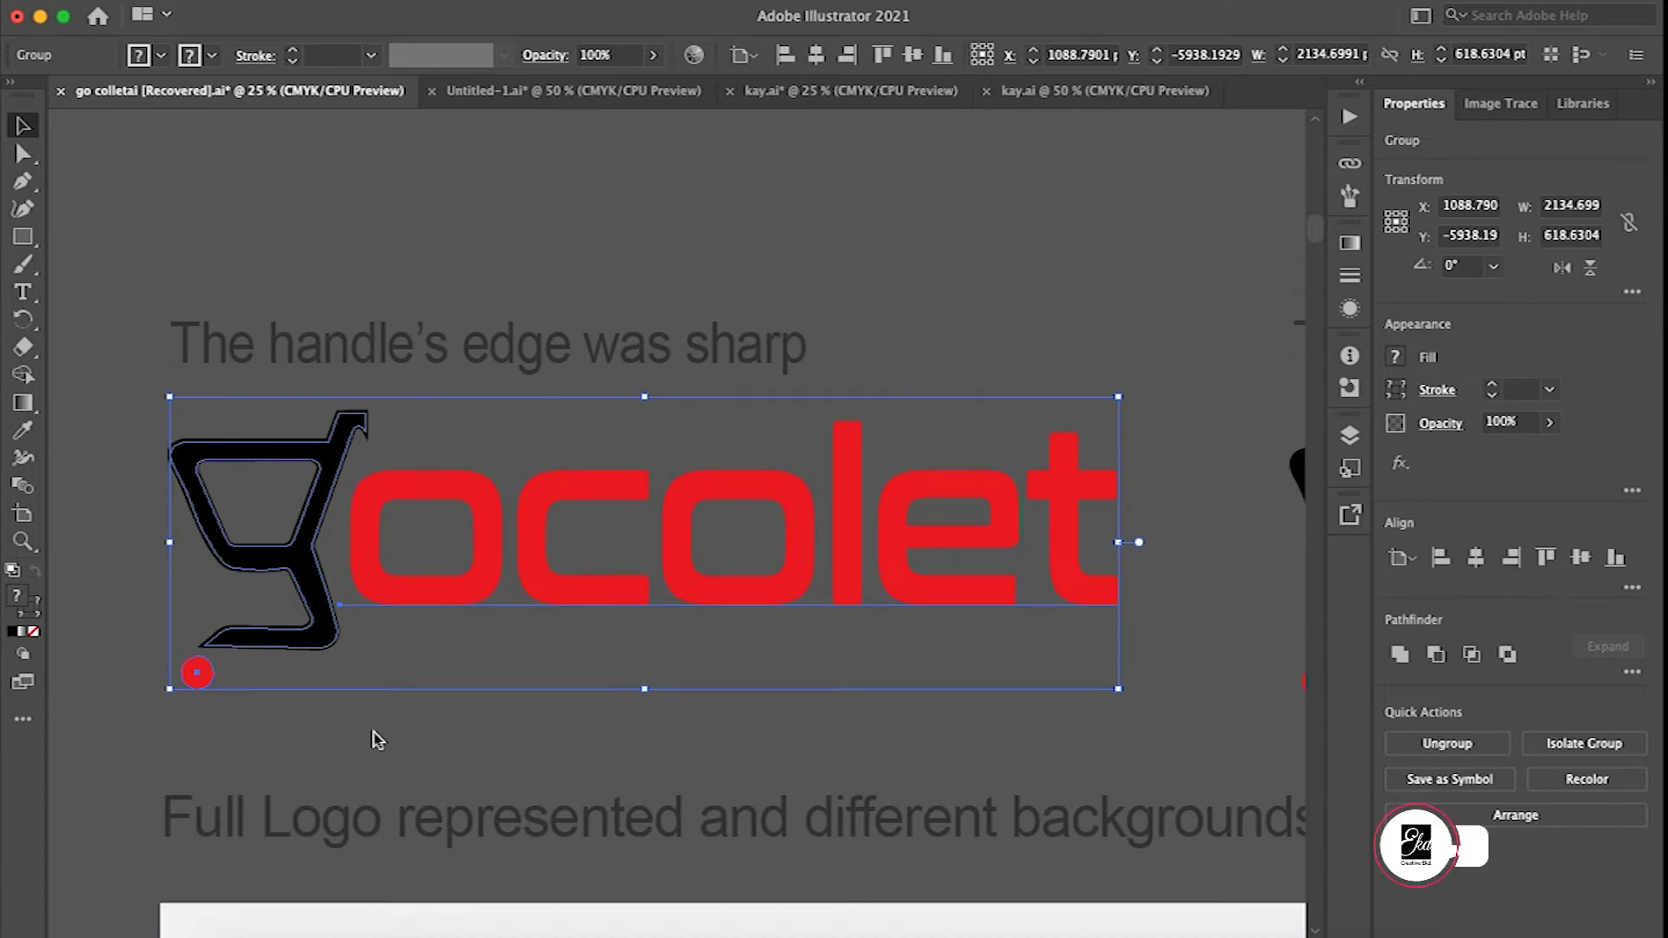
{"action": "left_click", "coordinate": [388, 771]}
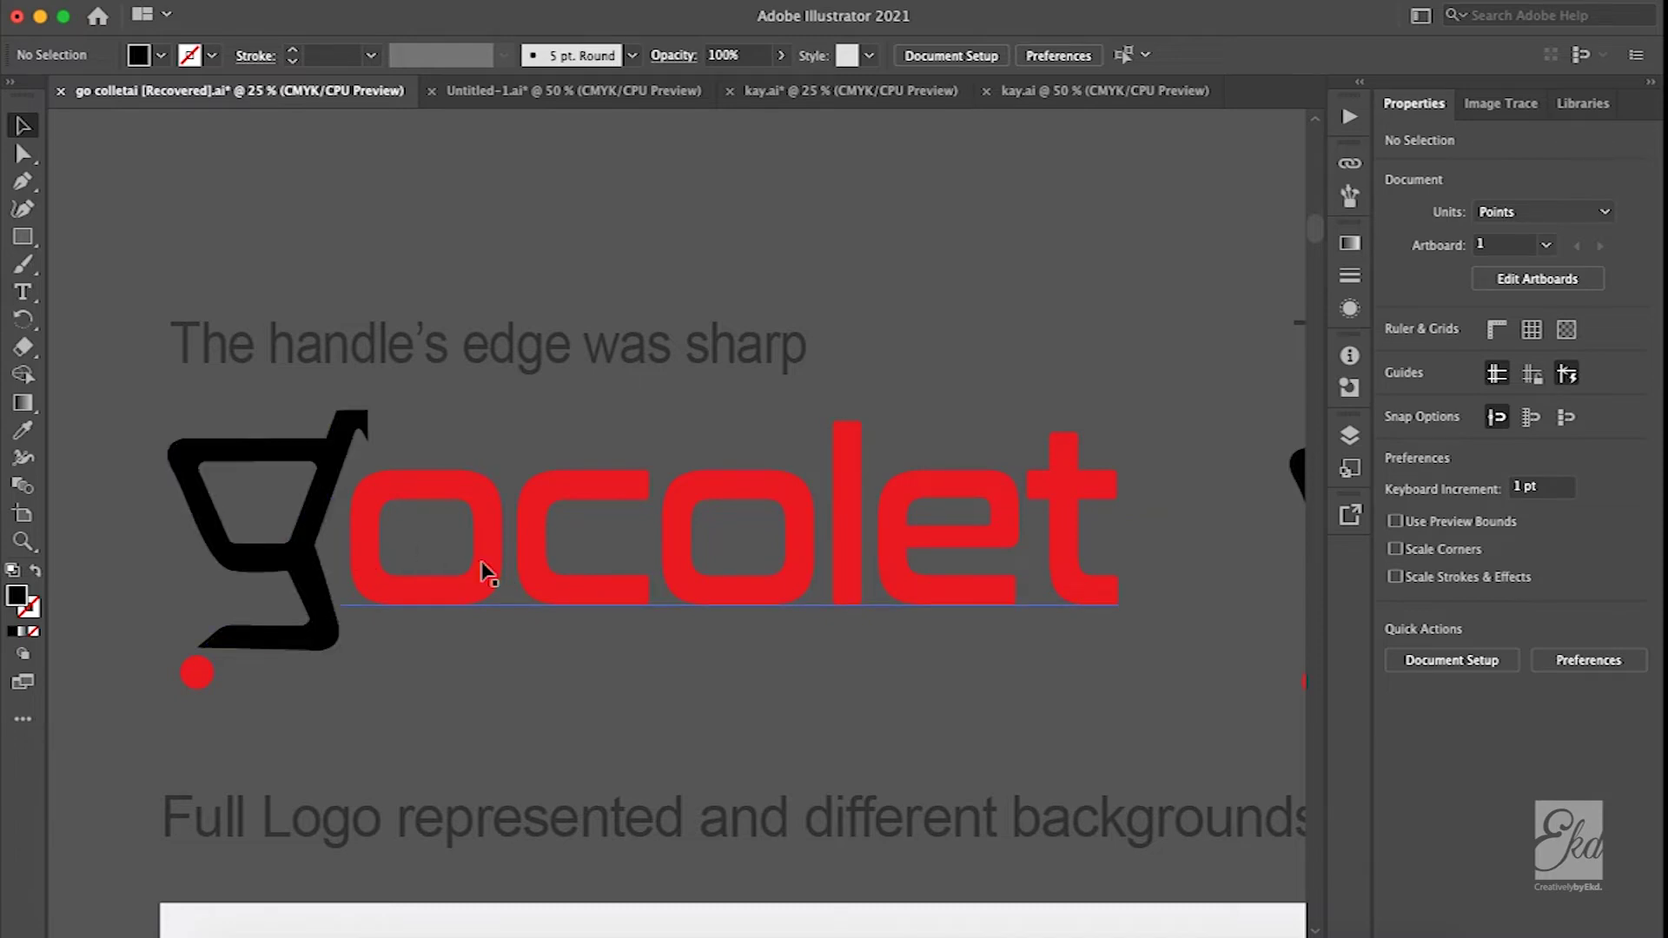
{"action": "scroll", "coordinate": [500, 547], "scroll_direction": "right", "scroll_amount": 10}
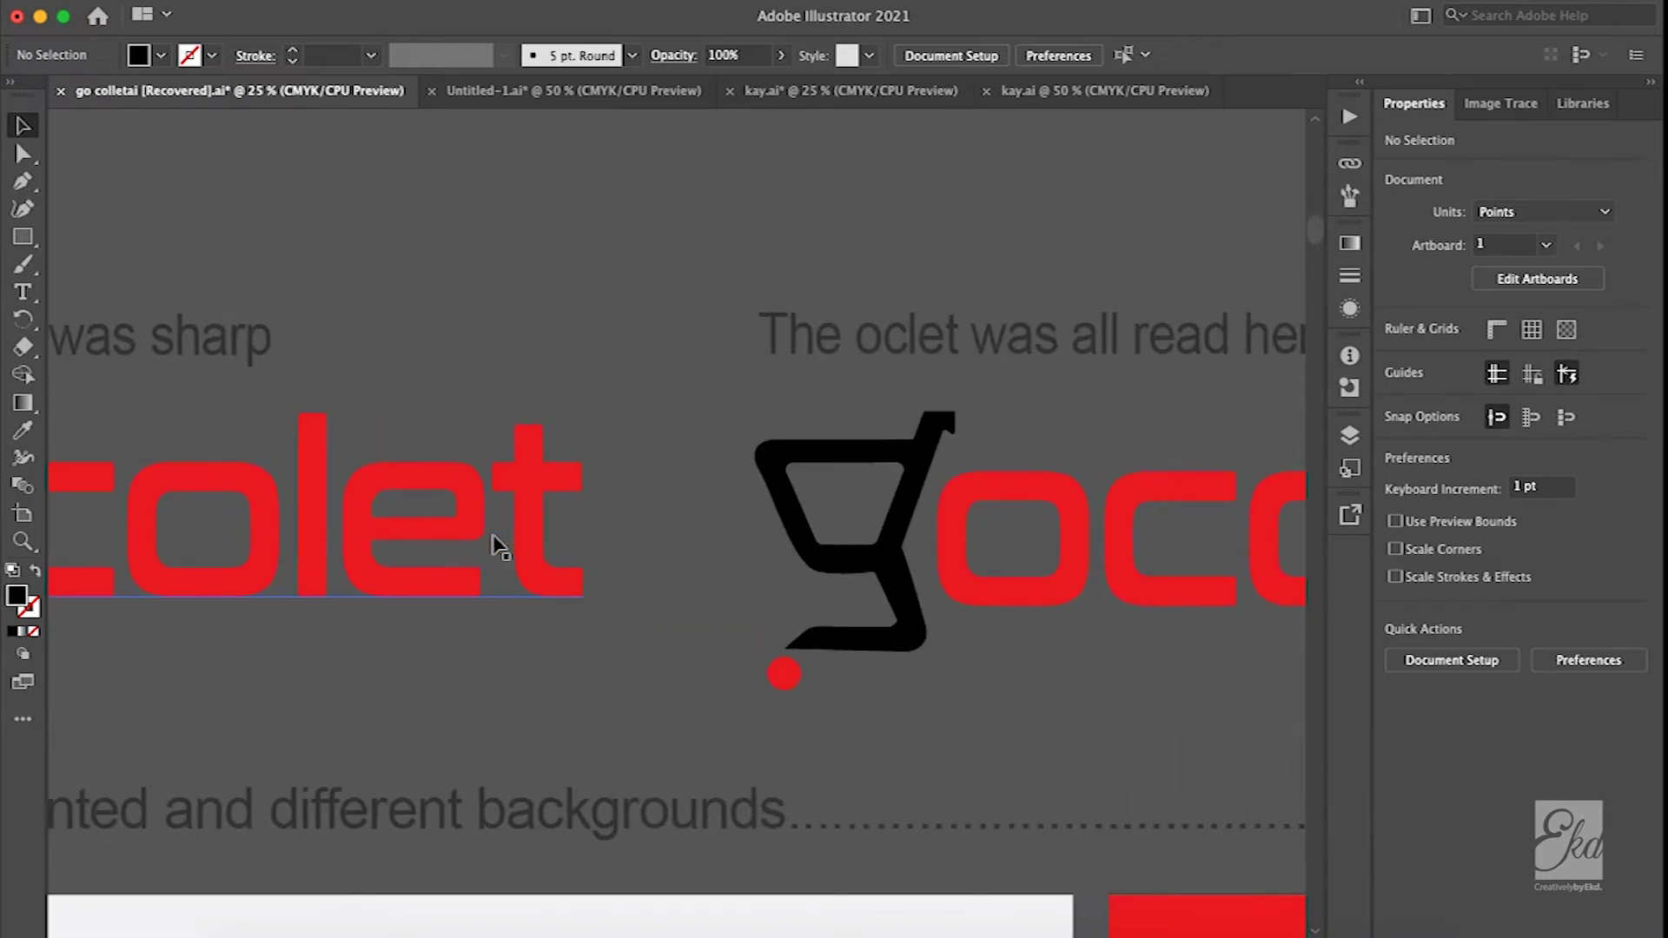
{"action": "scroll", "coordinate": [499, 547], "scroll_direction": "left", "scroll_amount": 10}
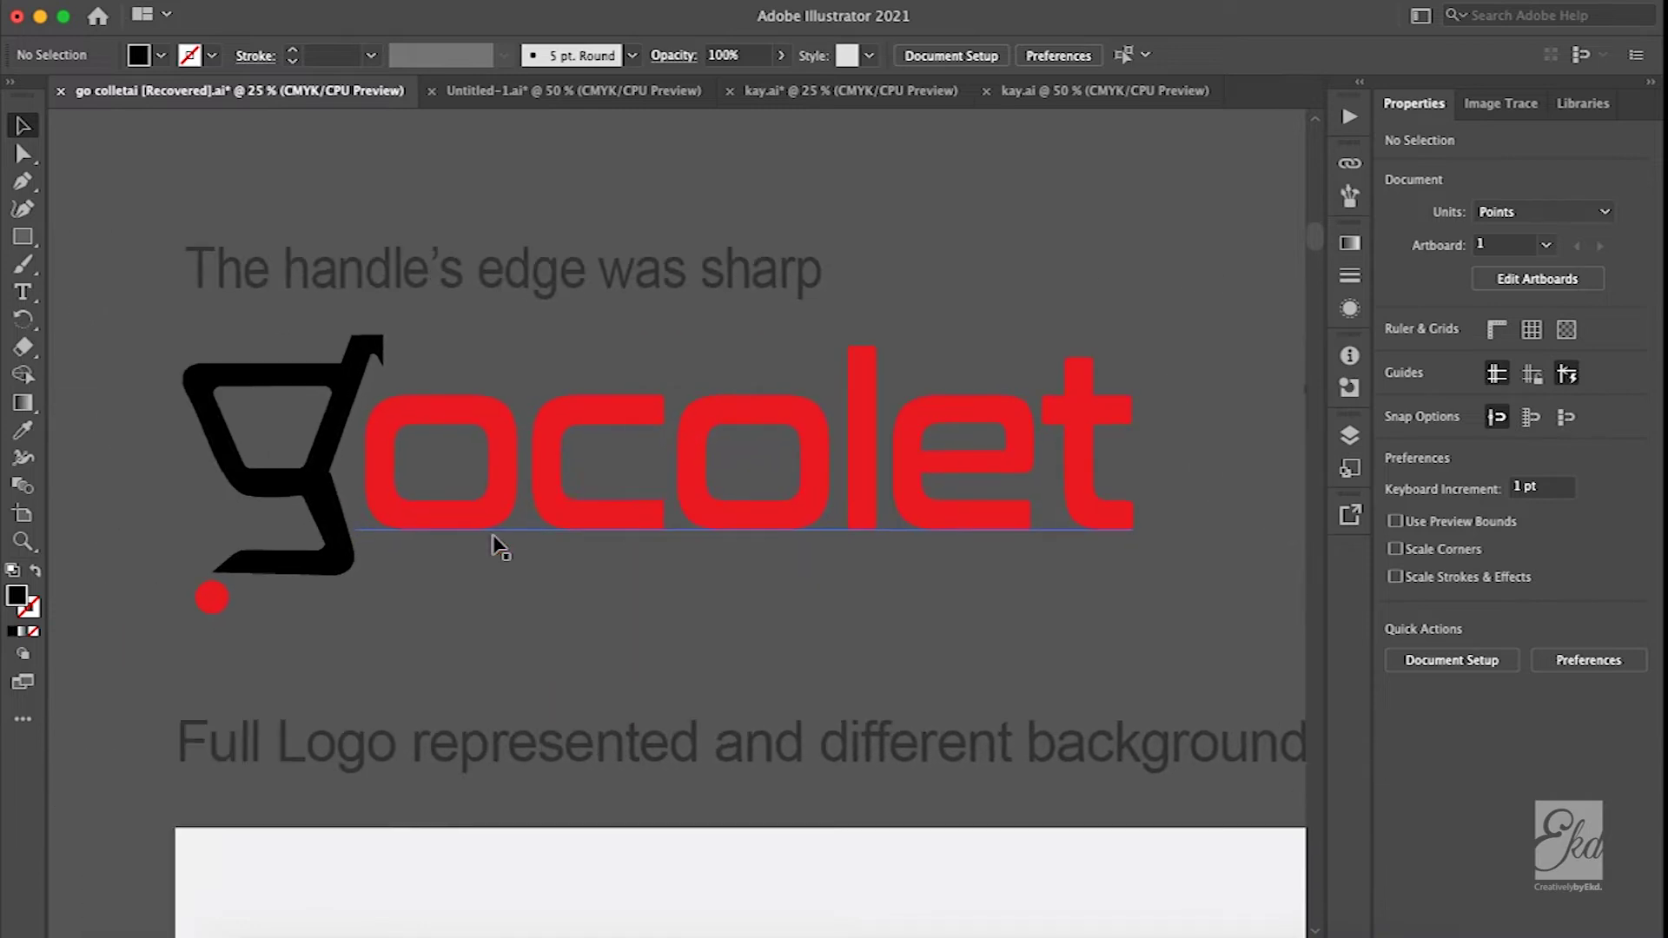
{"action": "scroll", "coordinate": [500, 547], "scroll_direction": "left", "scroll_amount": 1}
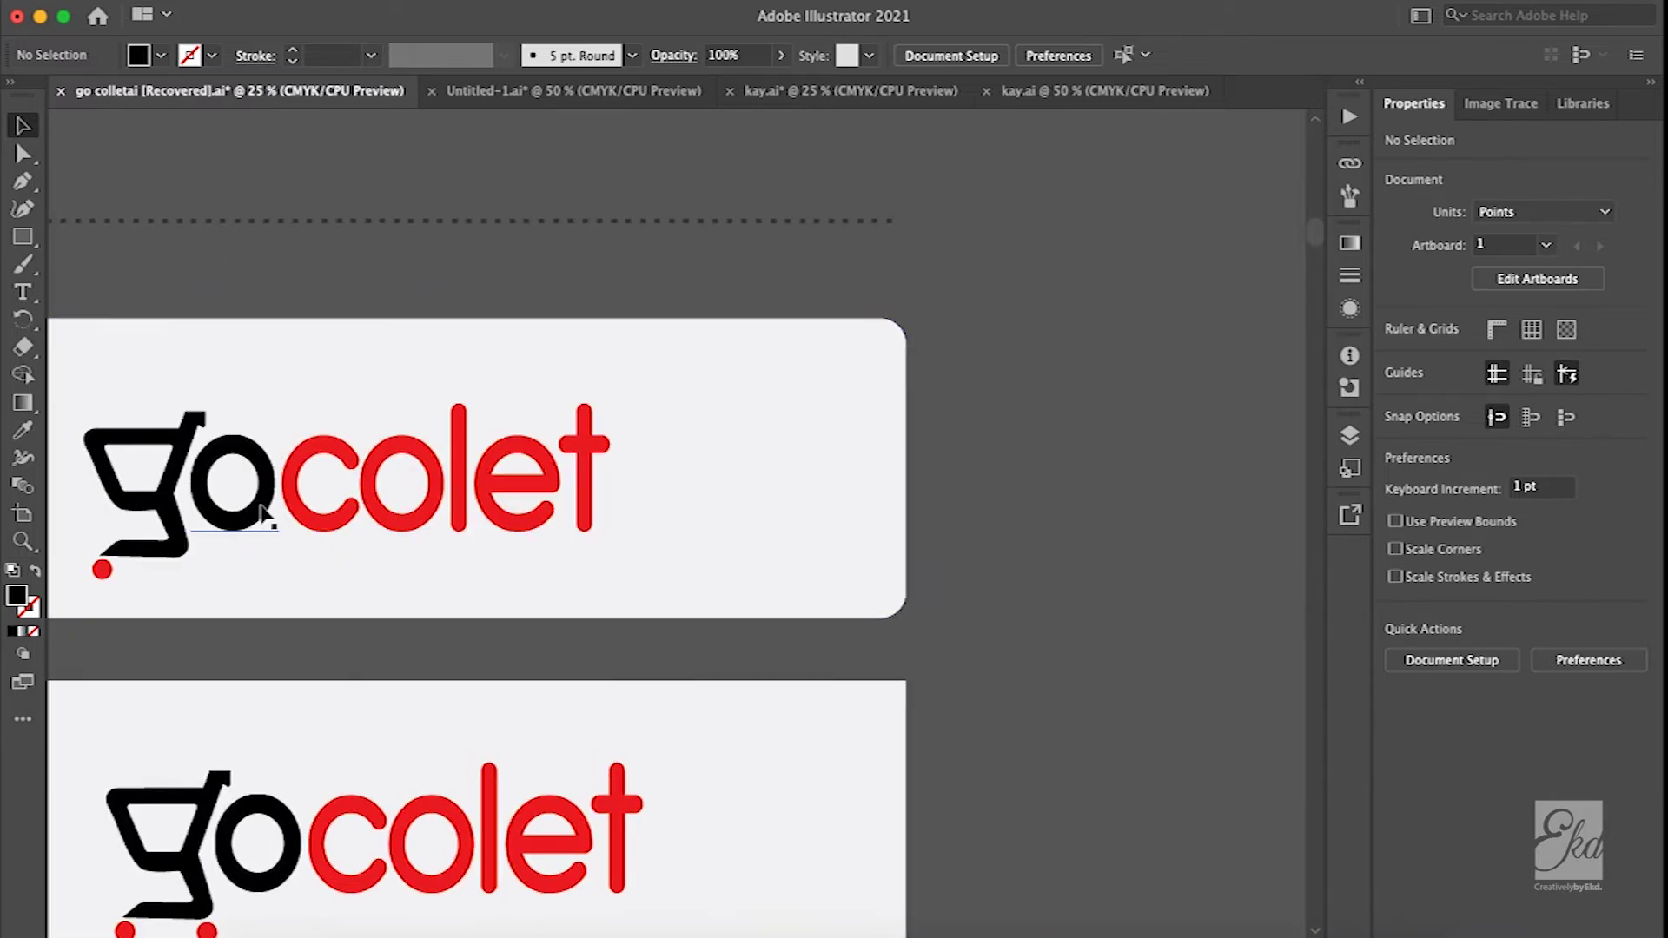
{"action": "scroll", "coordinate": [587, 501], "scroll_direction": "right", "scroll_amount": 10}
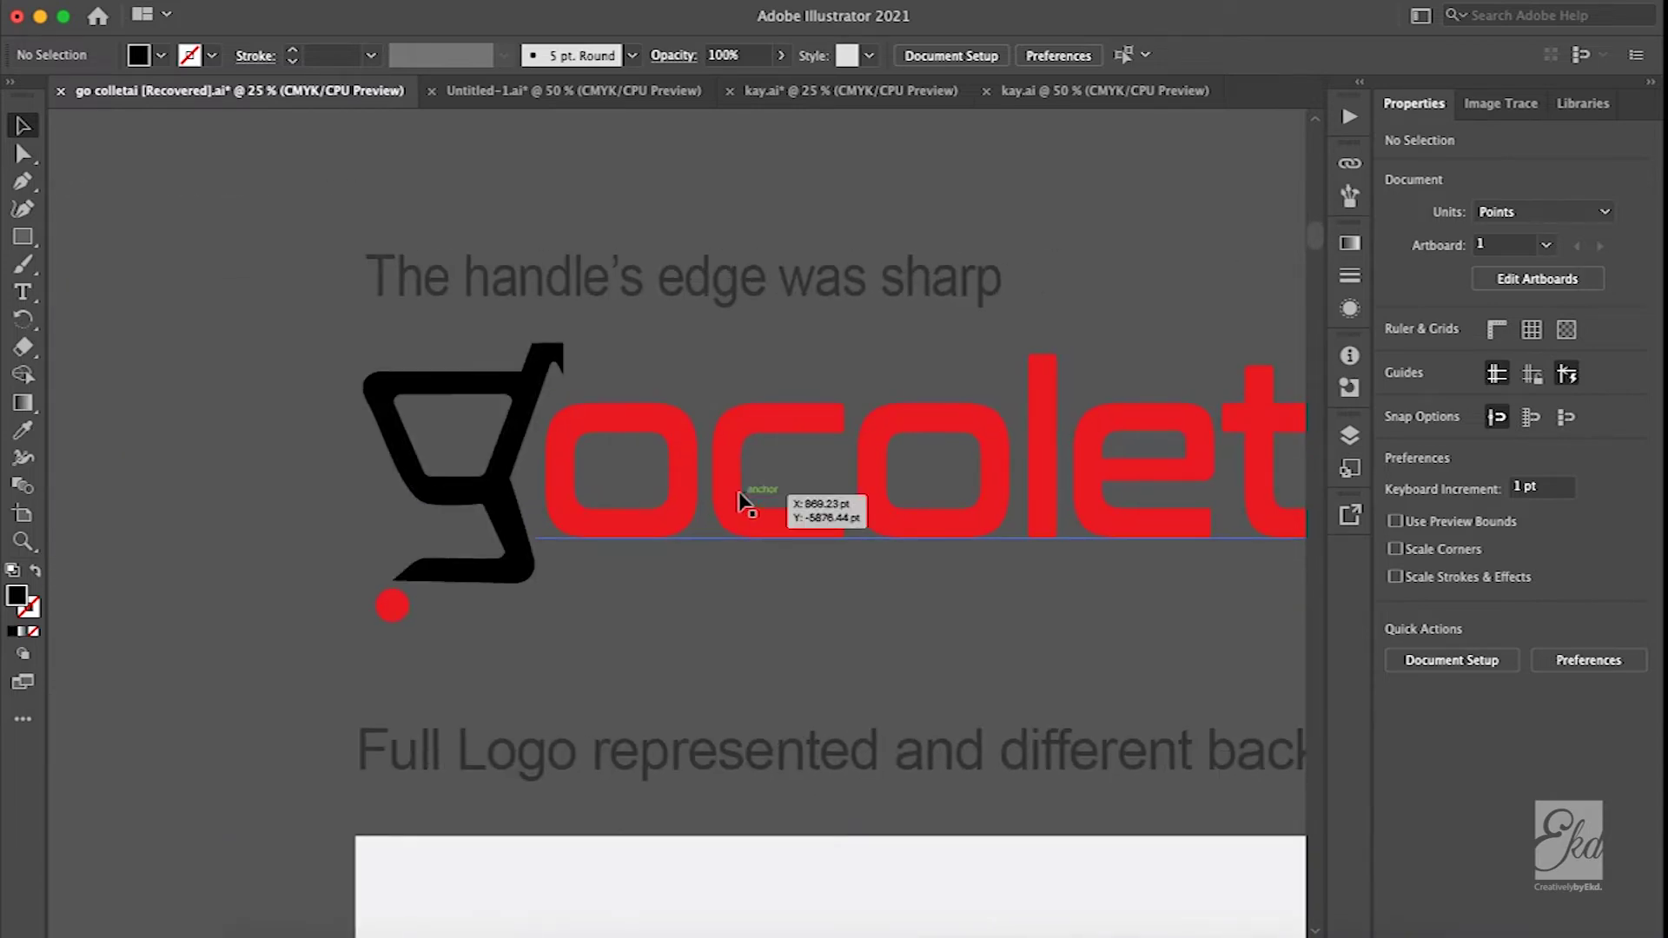
{"action": "left_click", "coordinate": [502, 529]}
{"action": "double_click", "coordinate": [566, 510]}
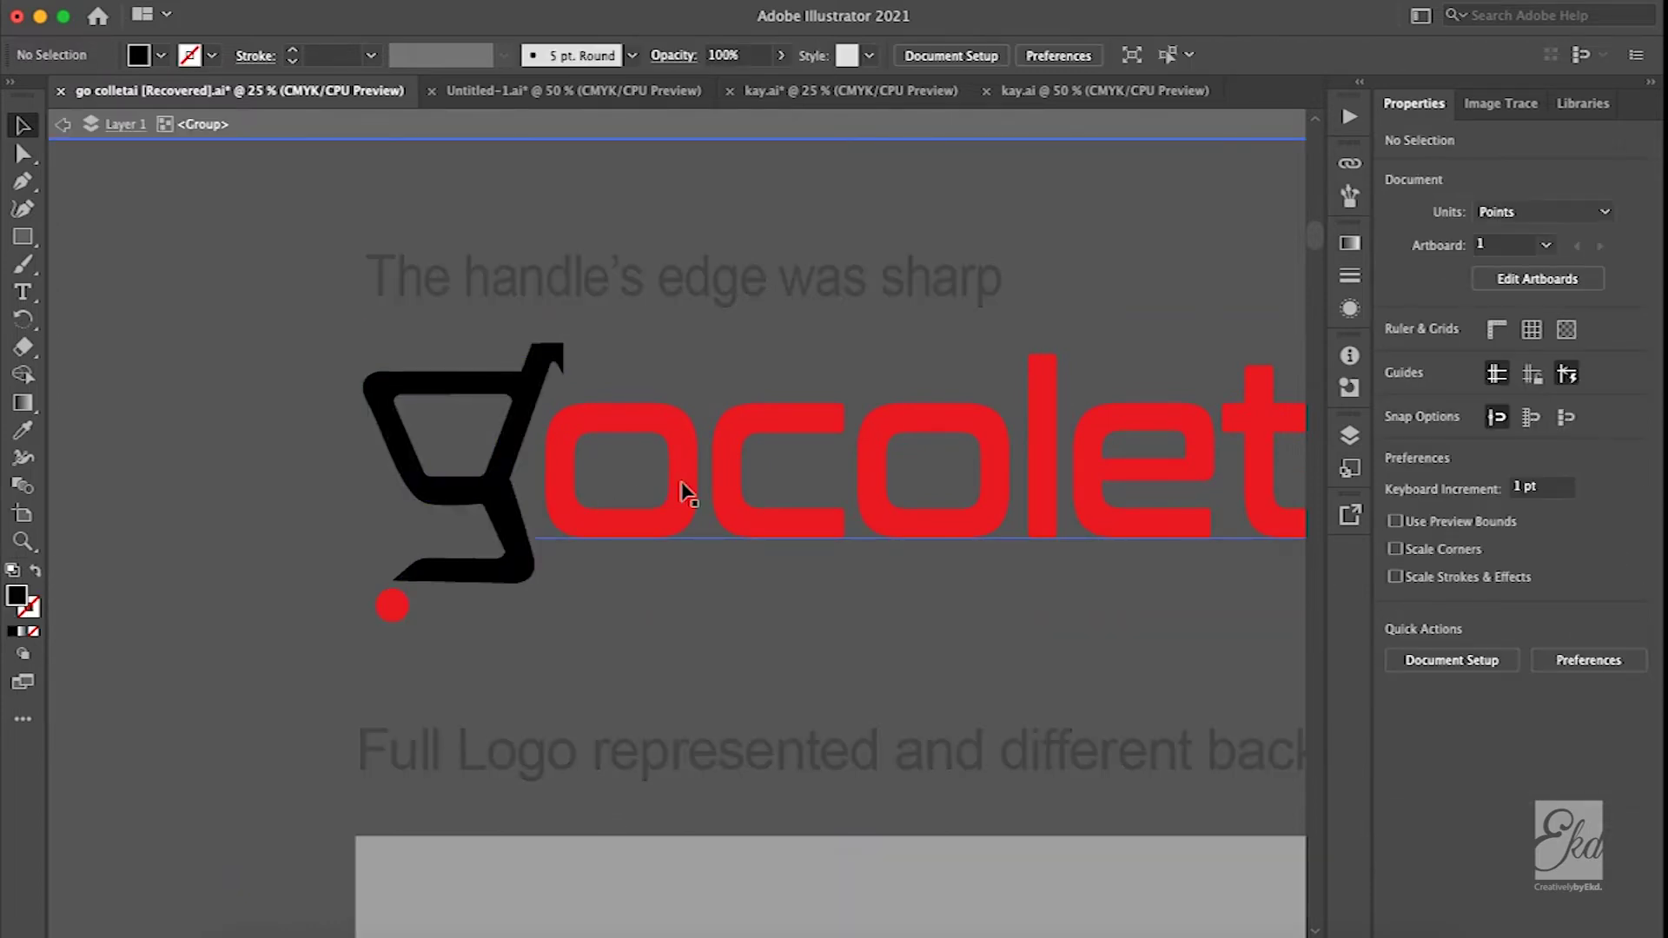
{"action": "left_click", "coordinate": [681, 488]}
{"action": "double_click", "coordinate": [683, 490]}
{"action": "left_click", "coordinate": [683, 489]}
{"action": "key", "text": "shift+Left"}
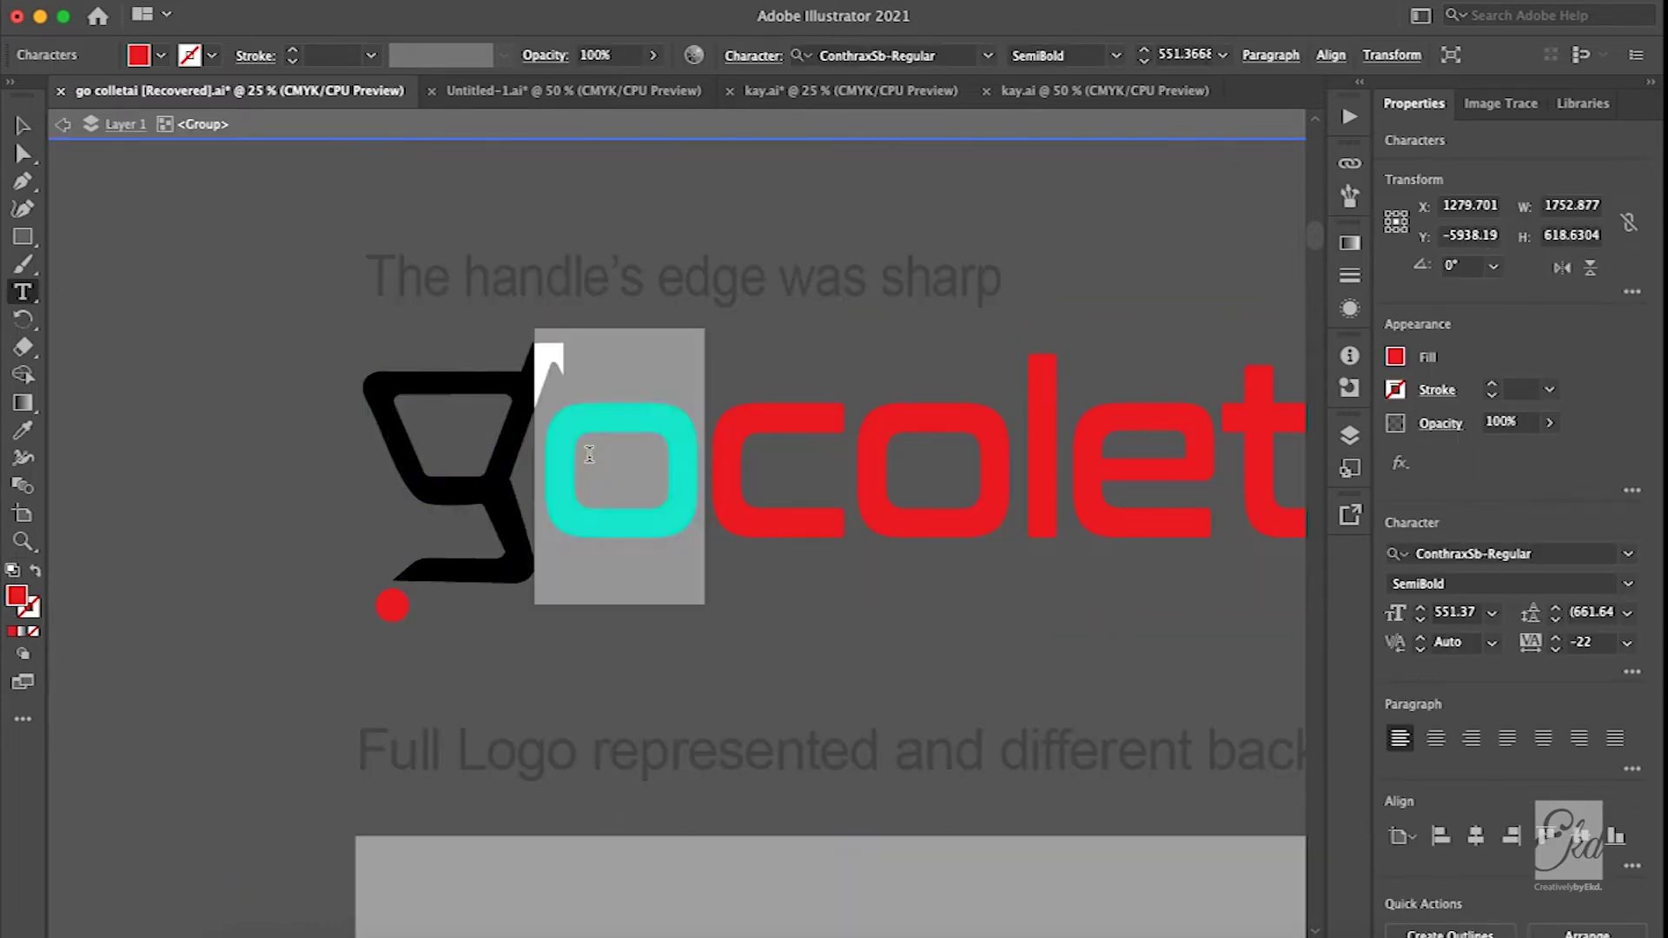
{"action": "left_click", "coordinate": [1395, 356]}
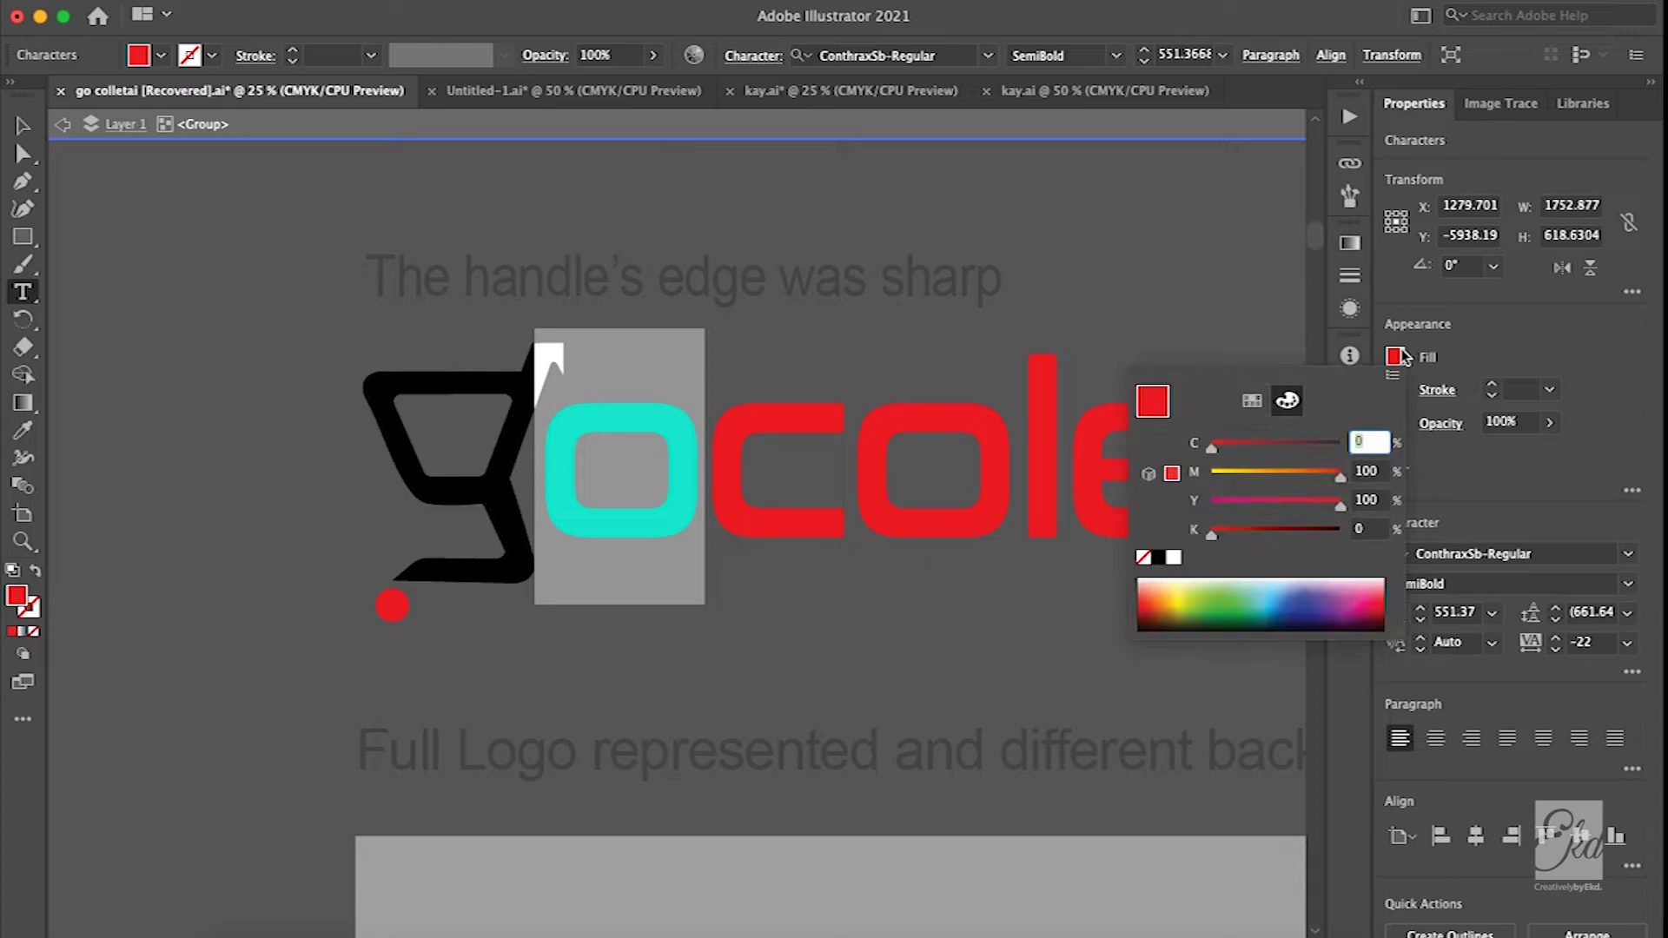
{"action": "left_click", "coordinate": [1161, 558]}
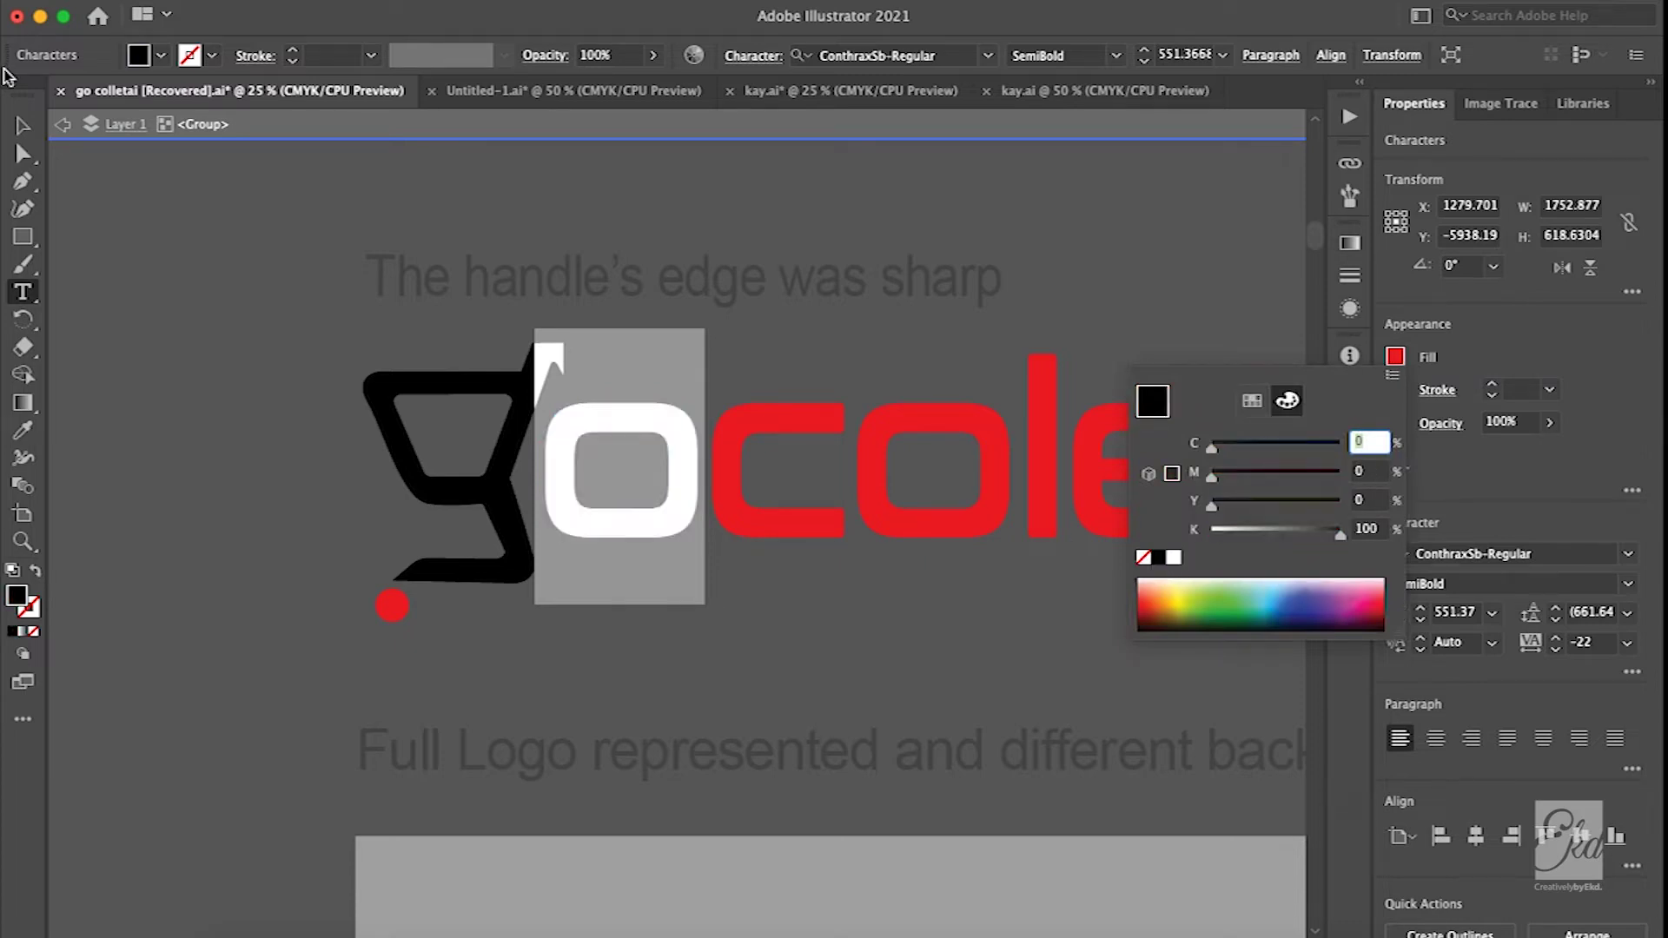
{"action": "left_click", "coordinate": [23, 127]}
{"action": "left_click", "coordinate": [191, 261], "text": "super"}
{"action": "scroll", "coordinate": [1003, 596], "scroll_direction": "right", "scroll_amount": 2}
{"action": "scroll", "coordinate": [1004, 597], "scroll_direction": "right", "scroll_amount": 1}
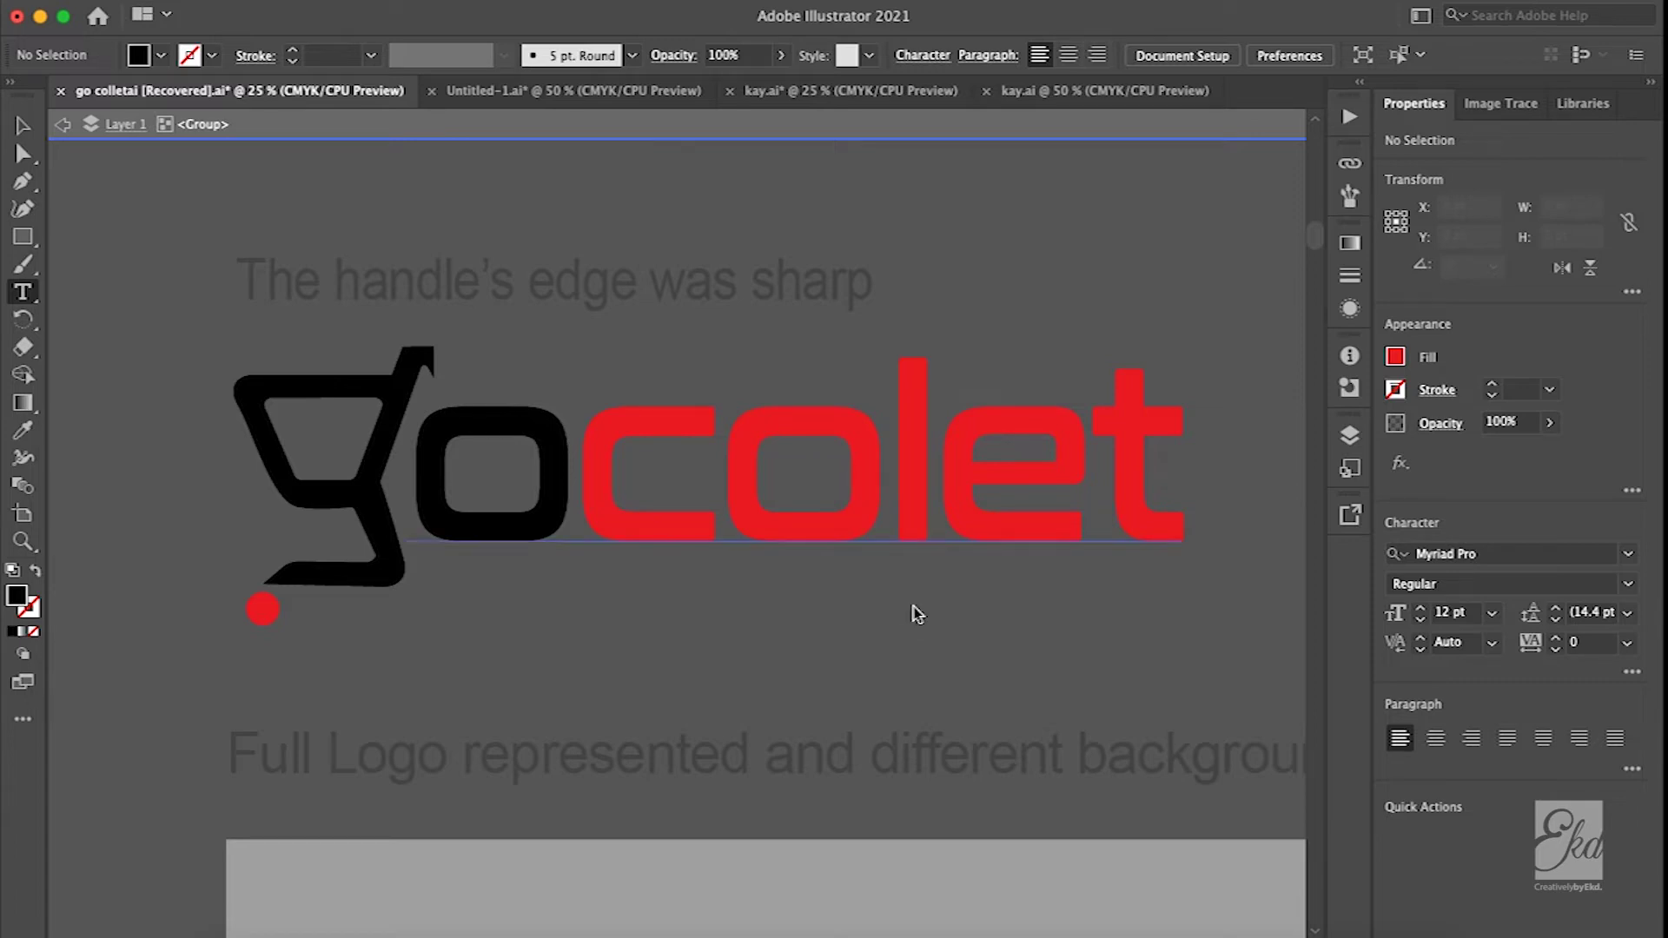
{"action": "left_click", "coordinate": [631, 599]}
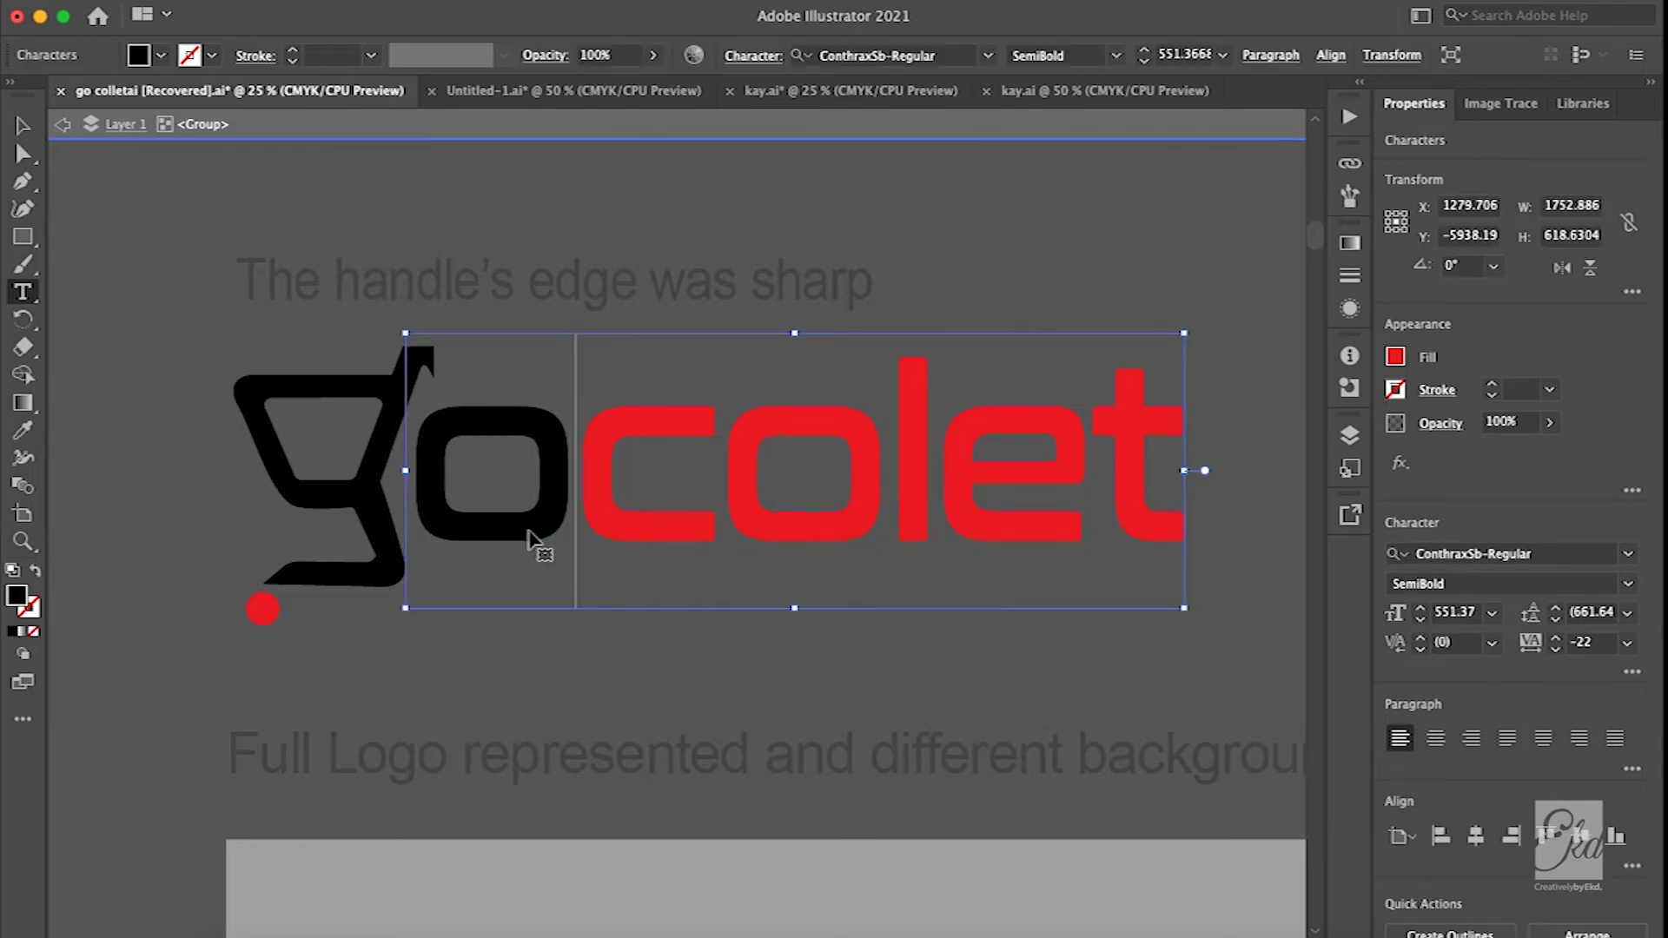
{"action": "left_click_drag", "start_coordinate": [533, 540], "coordinate": [8, 148]}
{"action": "left_click", "coordinate": [22, 126]}
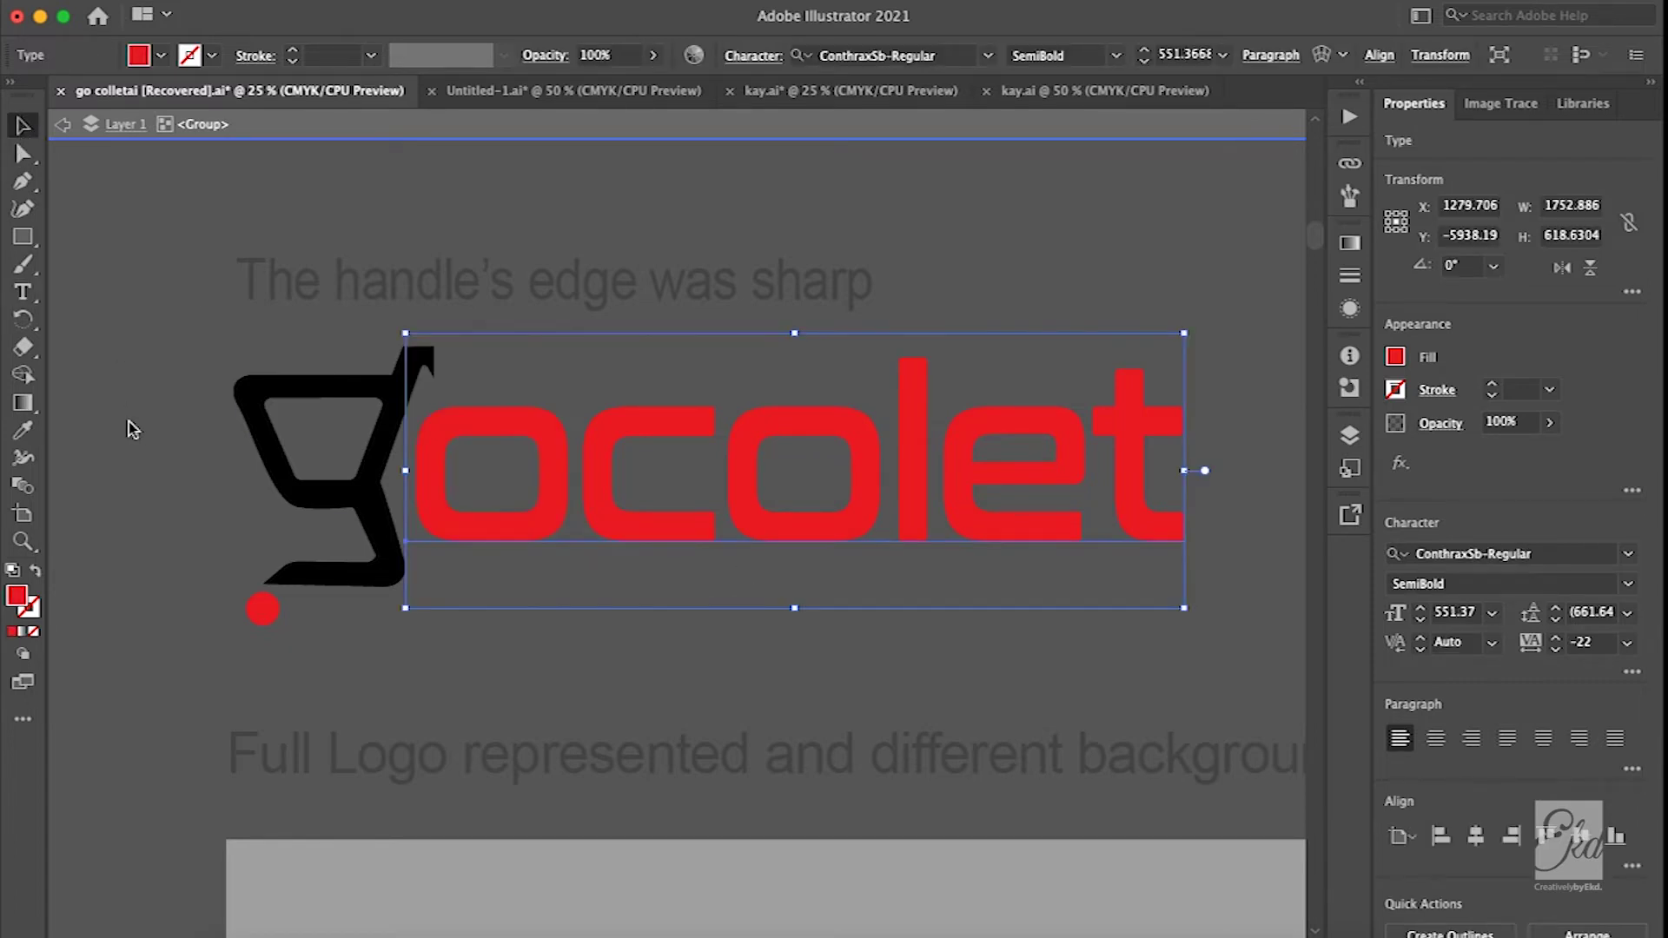
{"action": "left_click", "coordinate": [131, 422]}
{"action": "scroll", "coordinate": [512, 600], "scroll_direction": "down", "scroll_amount": 5}
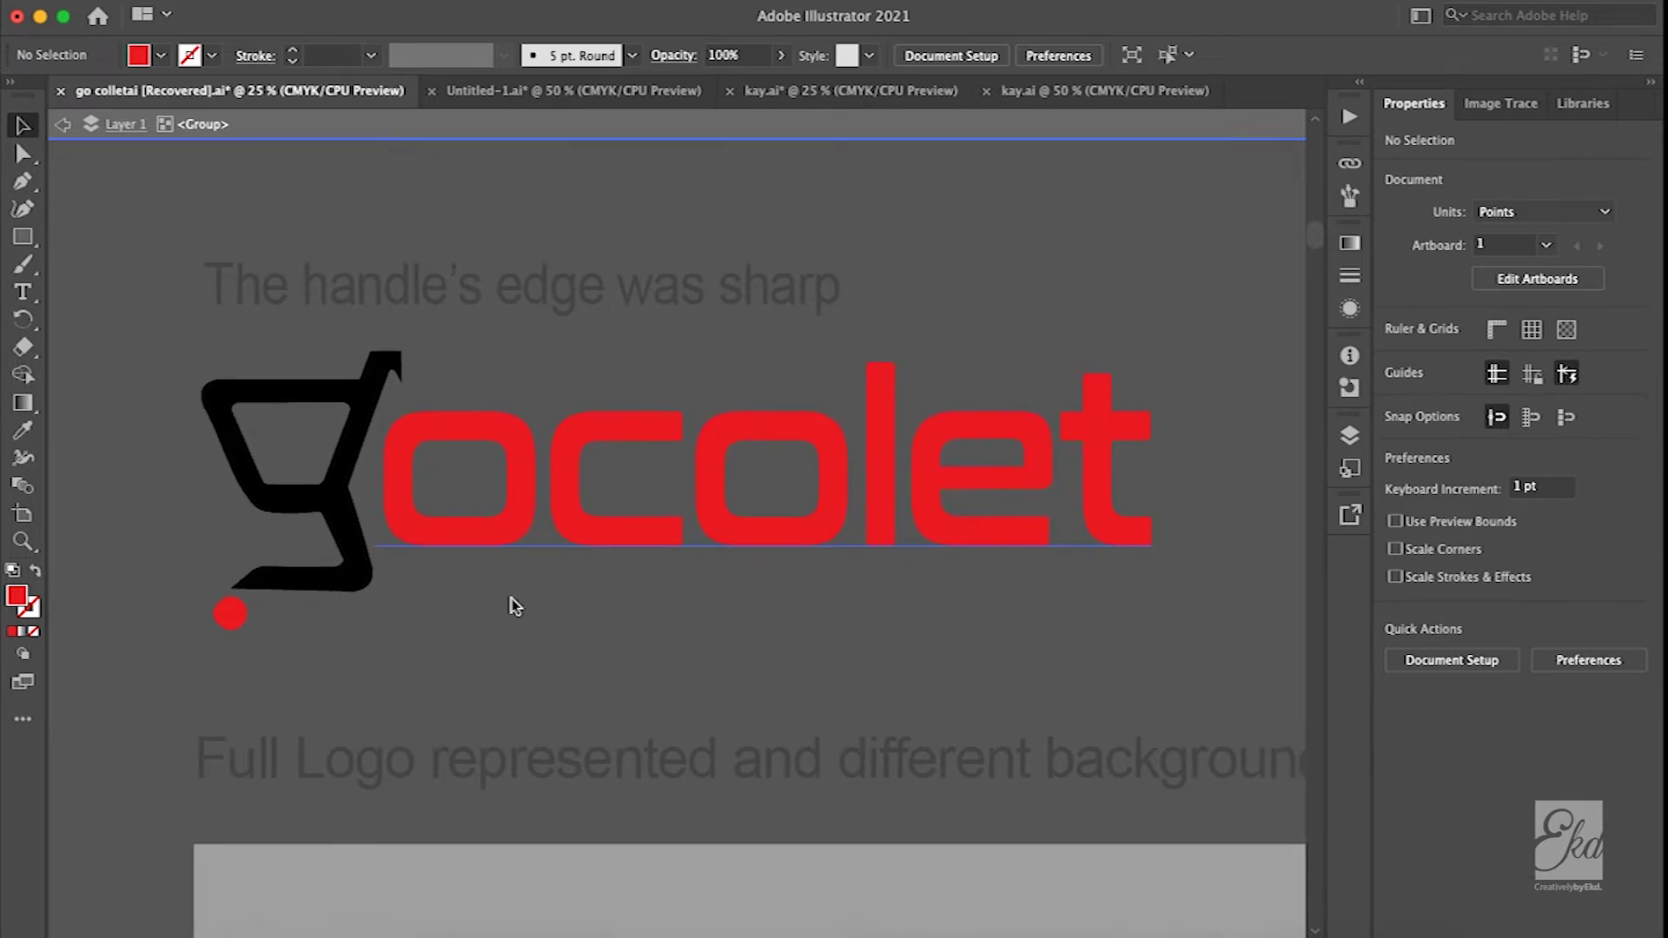
{"action": "scroll", "coordinate": [512, 598], "scroll_direction": "up", "scroll_amount": 5}
{"action": "left_click", "coordinate": [677, 540]}
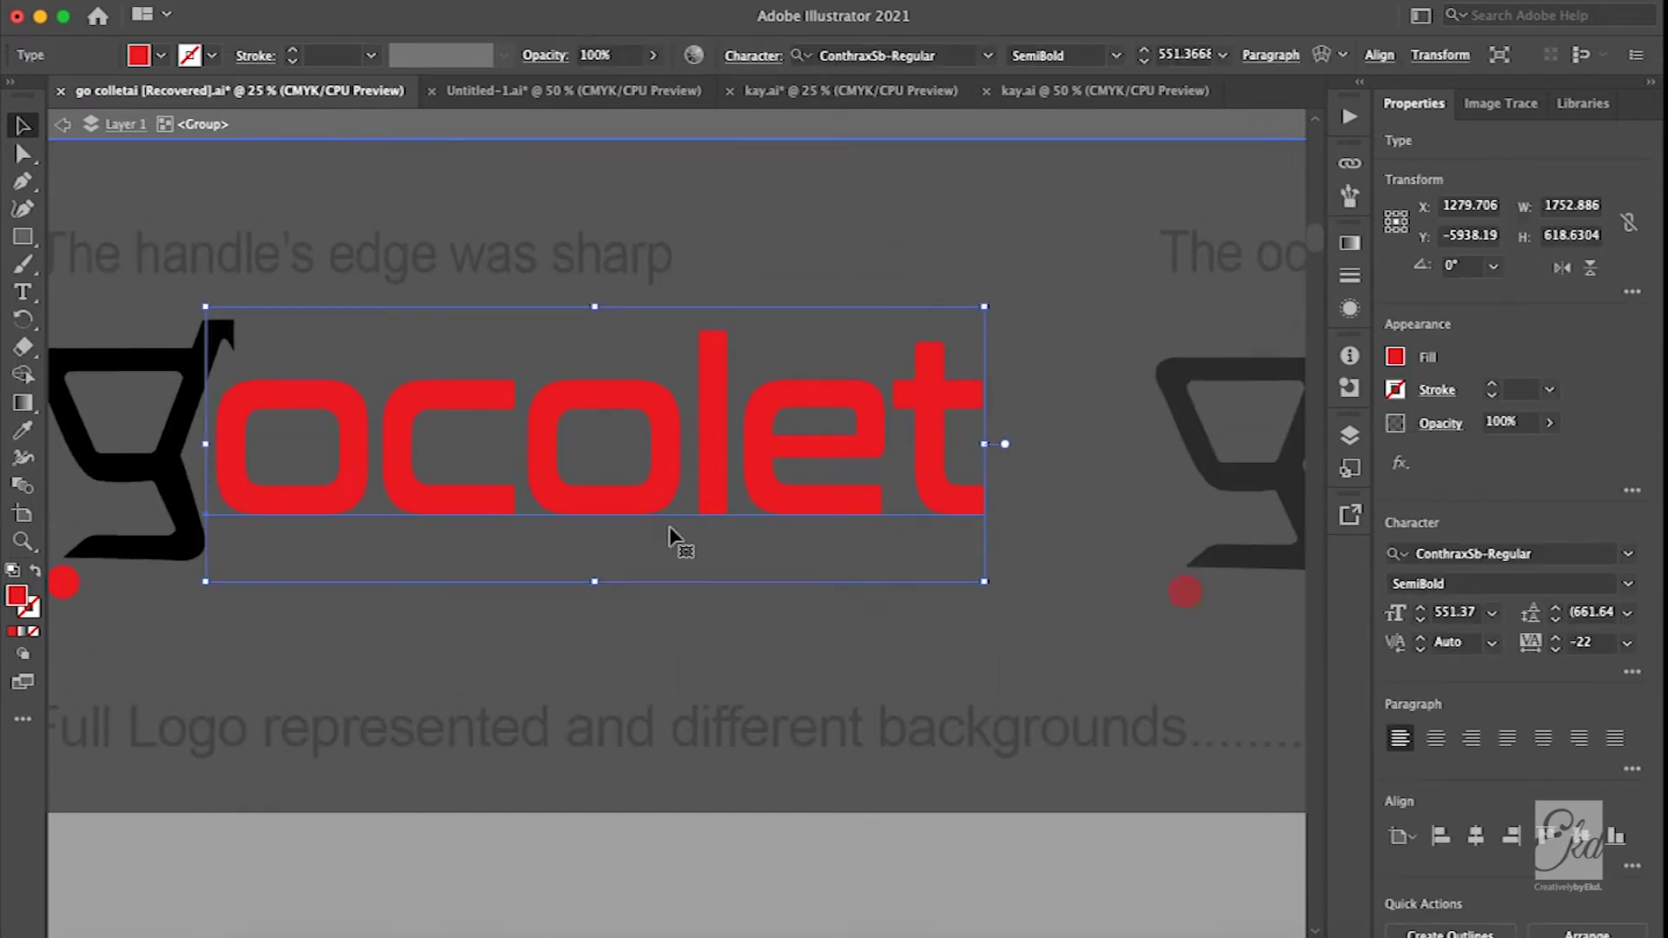
{"action": "left_click", "coordinate": [905, 203]}
{"action": "scroll", "coordinate": [1043, 383], "scroll_direction": "right", "scroll_amount": 5}
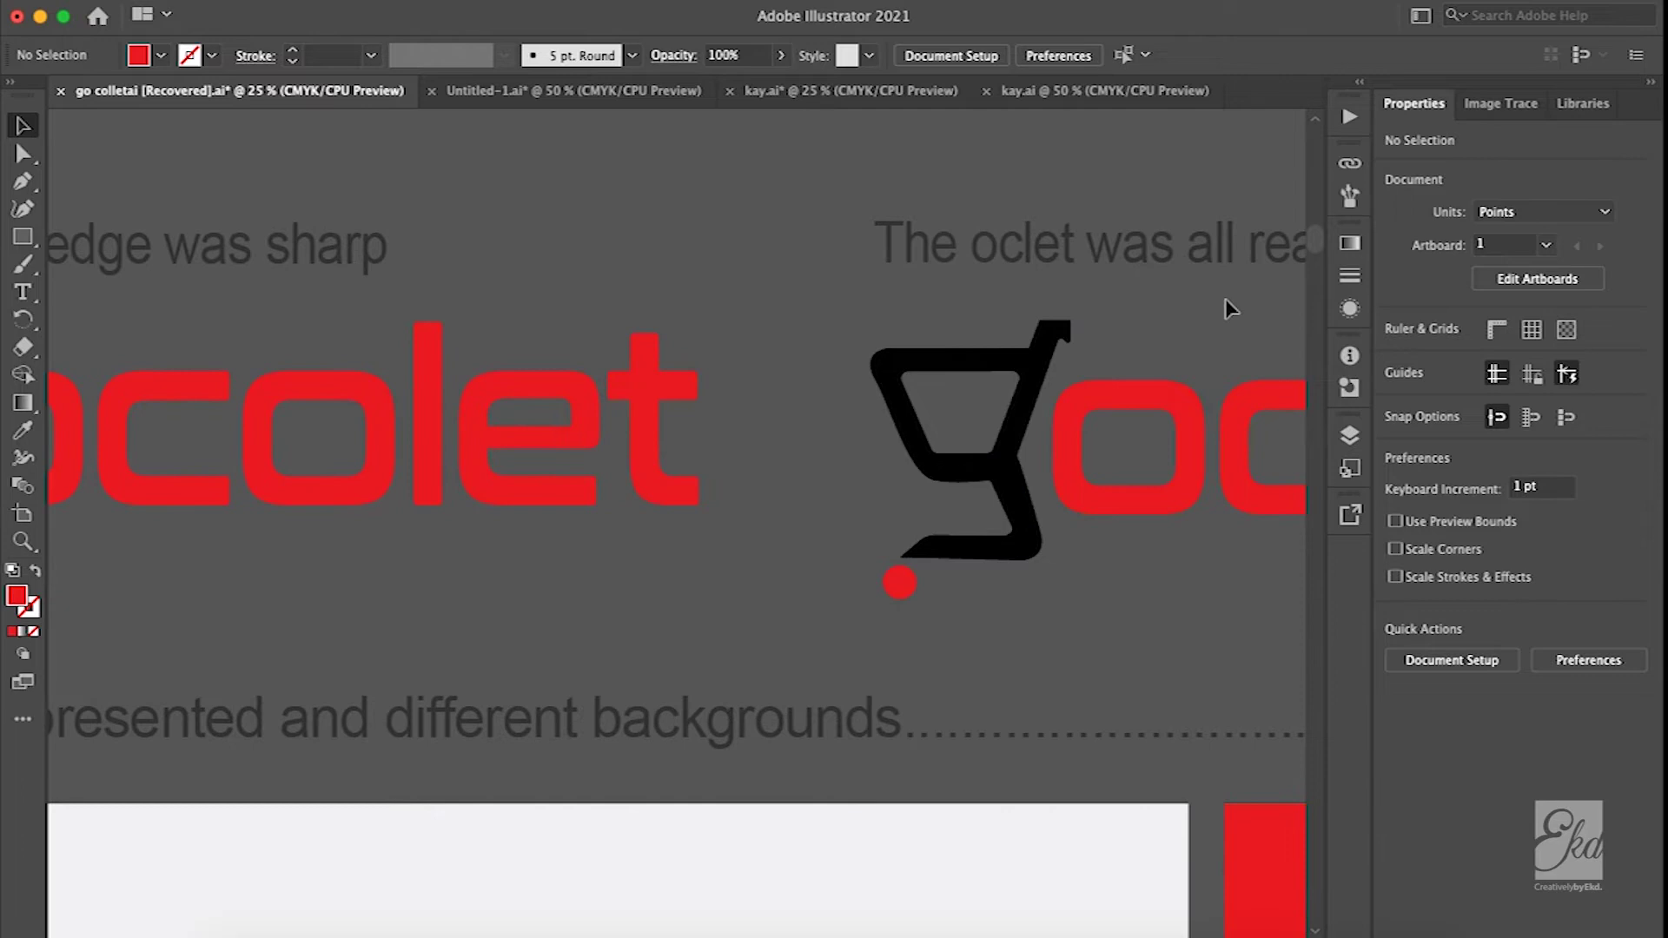
{"action": "scroll", "coordinate": [1096, 376], "scroll_direction": "right", "scroll_amount": 5}
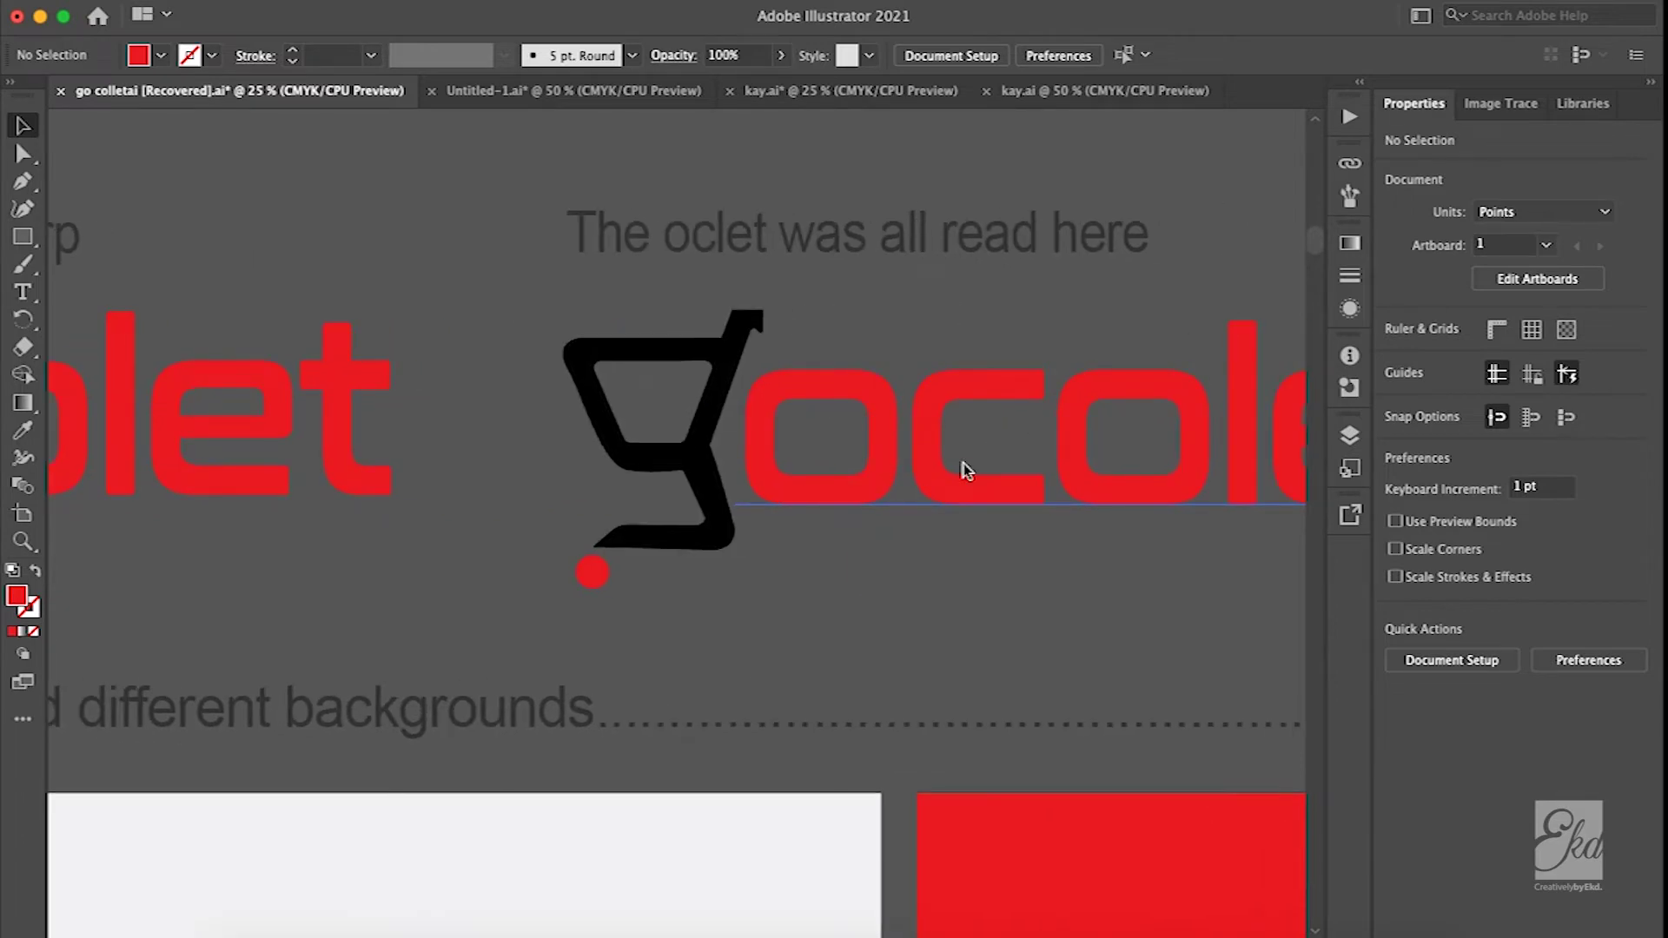
{"action": "scroll", "coordinate": [812, 487], "scroll_direction": "down", "scroll_amount": 10}
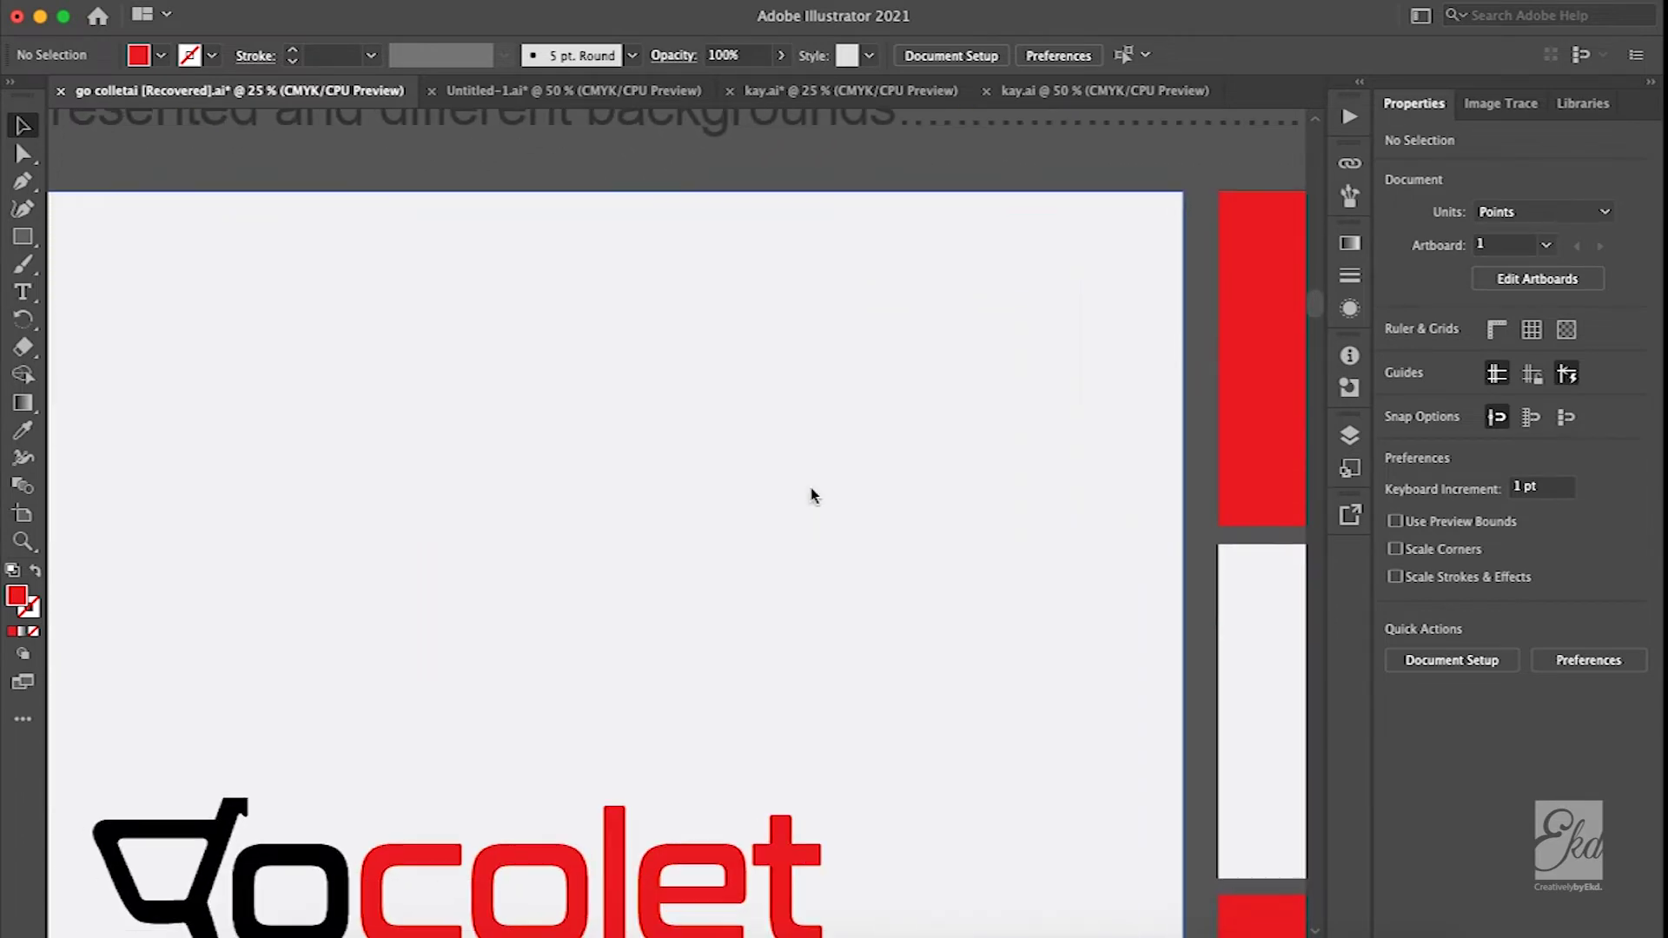
{"action": "scroll", "coordinate": [812, 490], "scroll_direction": "left", "scroll_amount": 3}
{"action": "scroll", "coordinate": [811, 489], "scroll_direction": "up", "scroll_amount": 4}
{"action": "scroll", "coordinate": [811, 489], "scroll_direction": "down", "scroll_amount": 5}
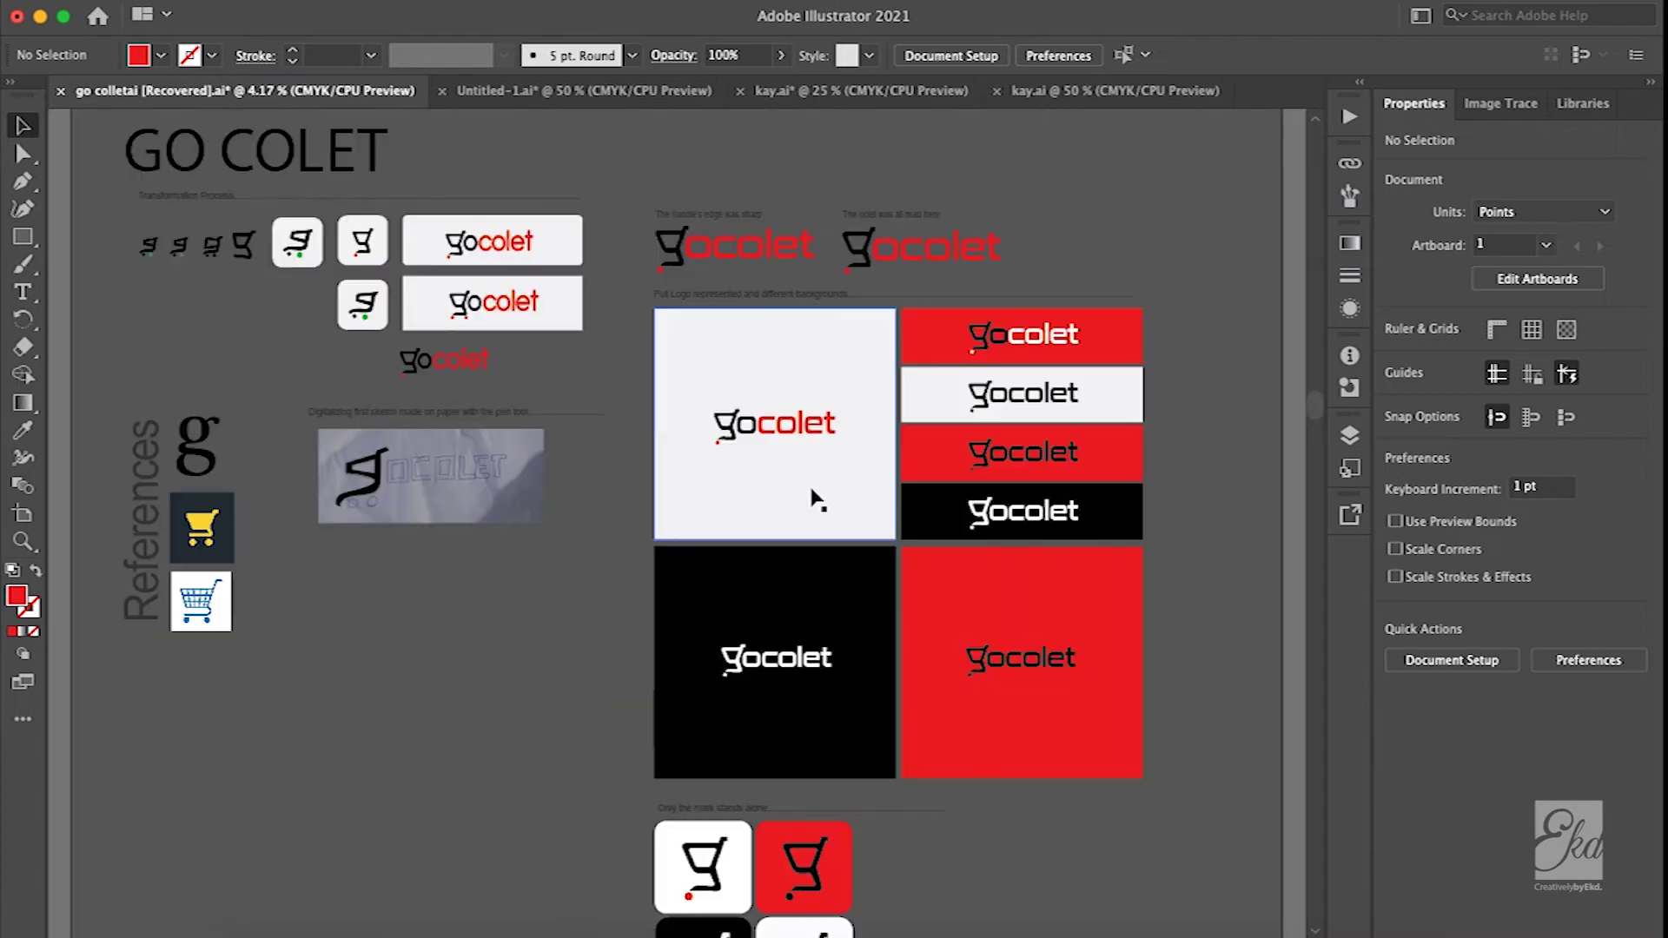
{"action": "scroll", "coordinate": [782, 408], "scroll_direction": "up", "scroll_amount": 8}
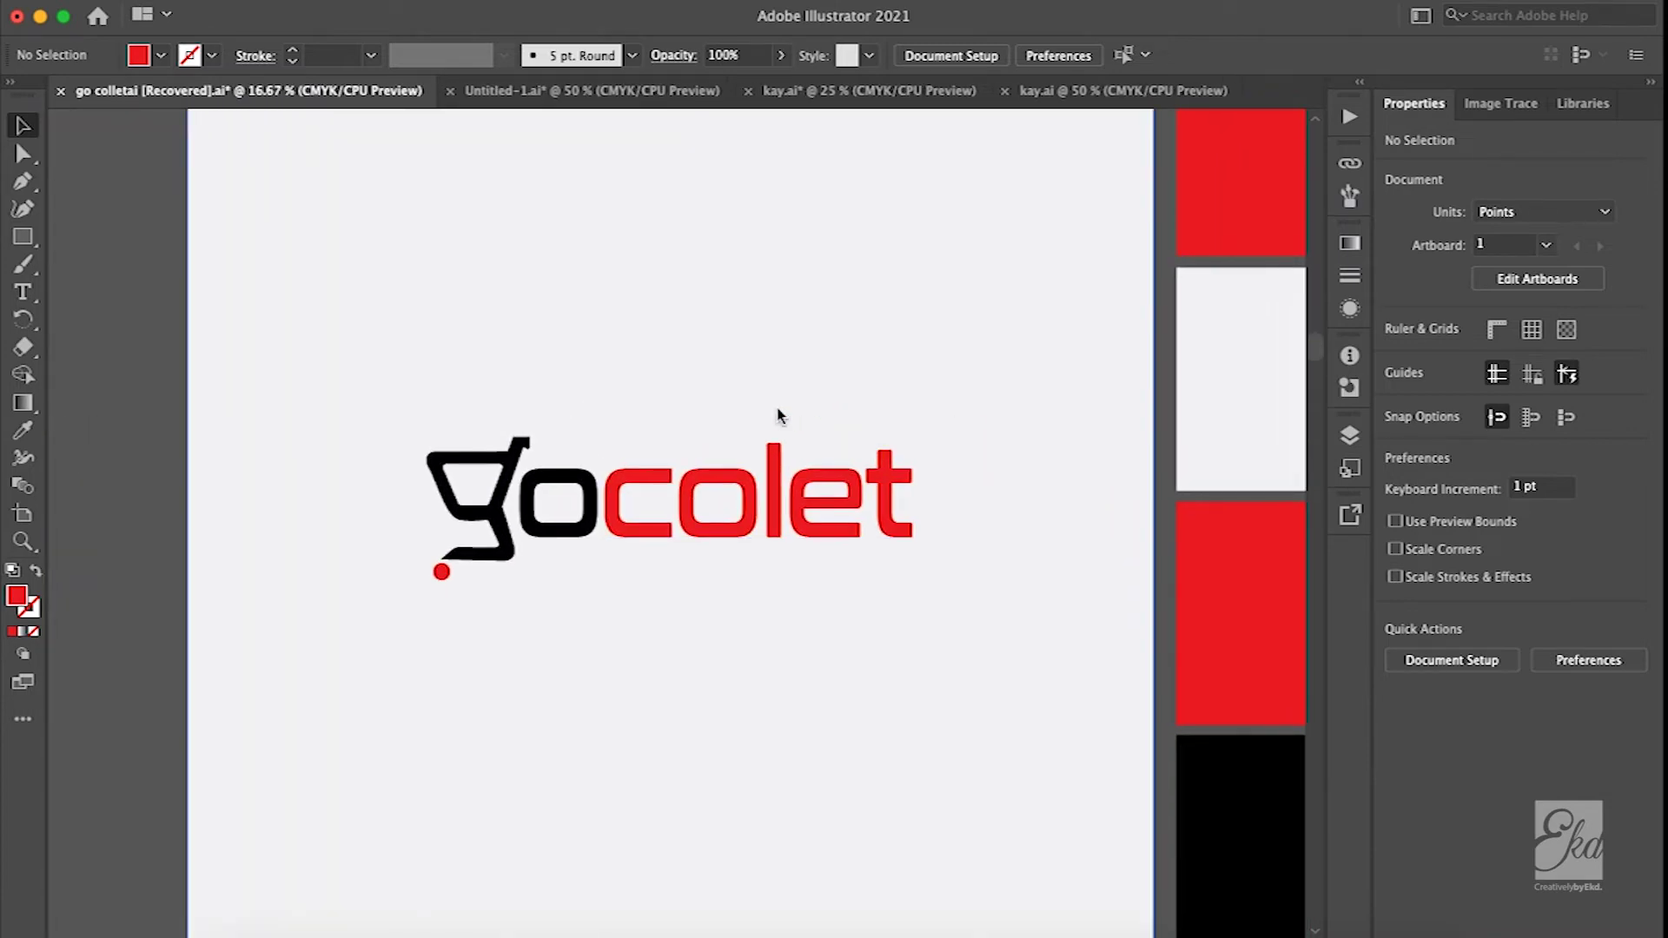
{"action": "scroll", "coordinate": [757, 435], "scroll_direction": "up", "scroll_amount": 2}
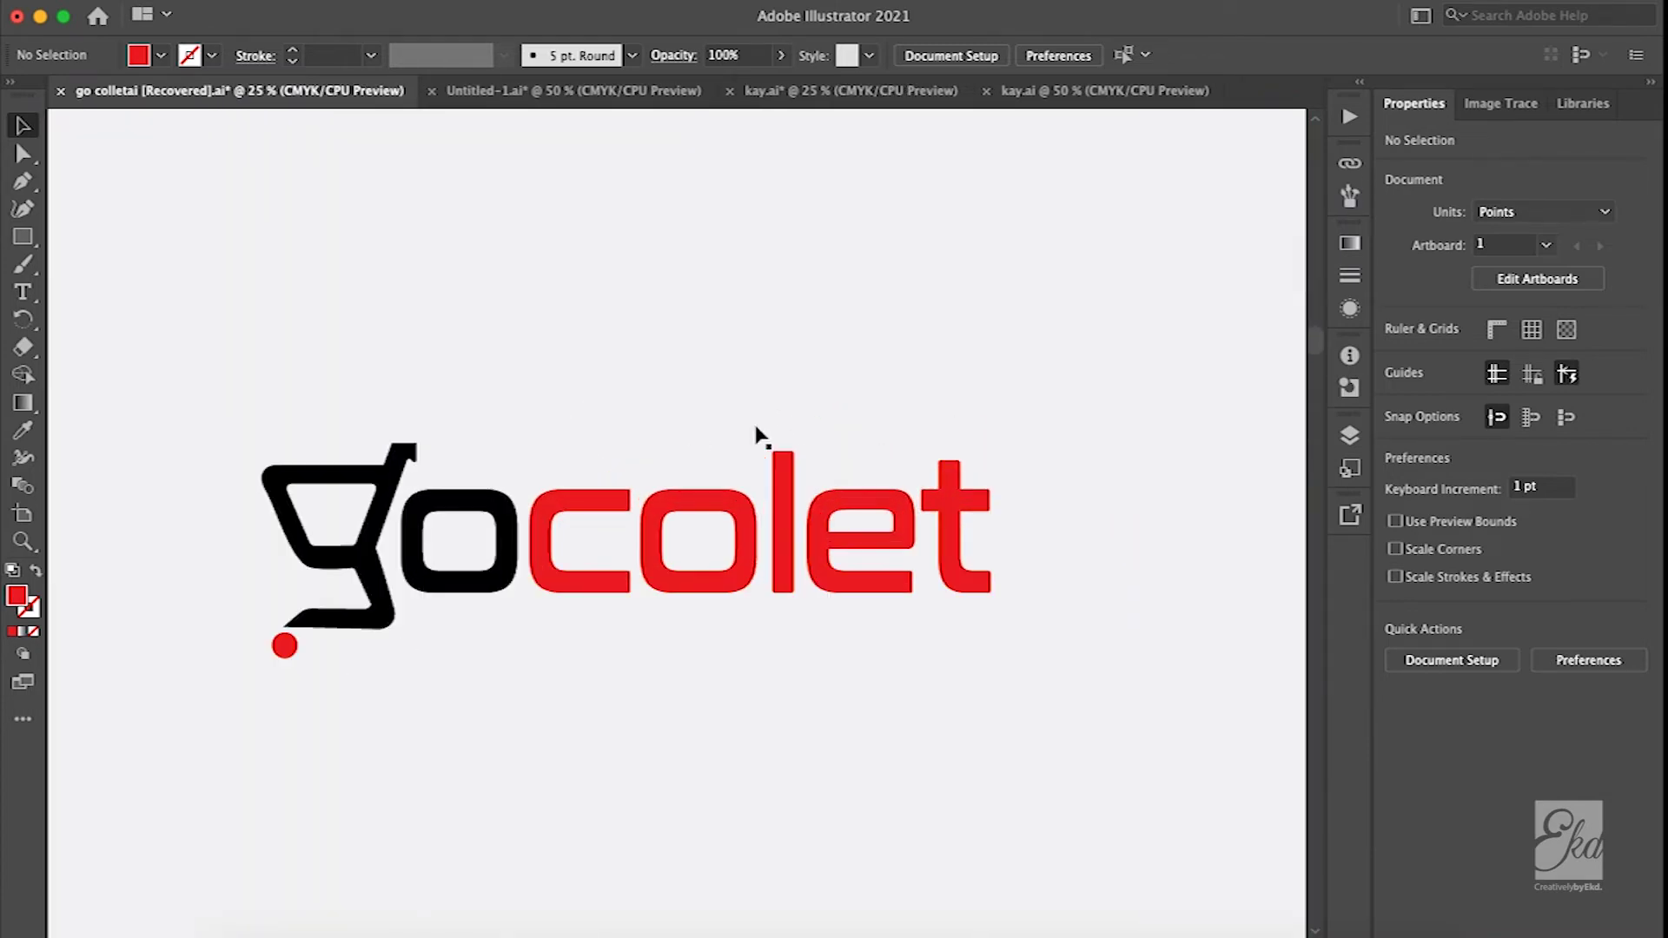
{"action": "scroll", "coordinate": [812, 511], "scroll_direction": "up", "scroll_amount": 1}
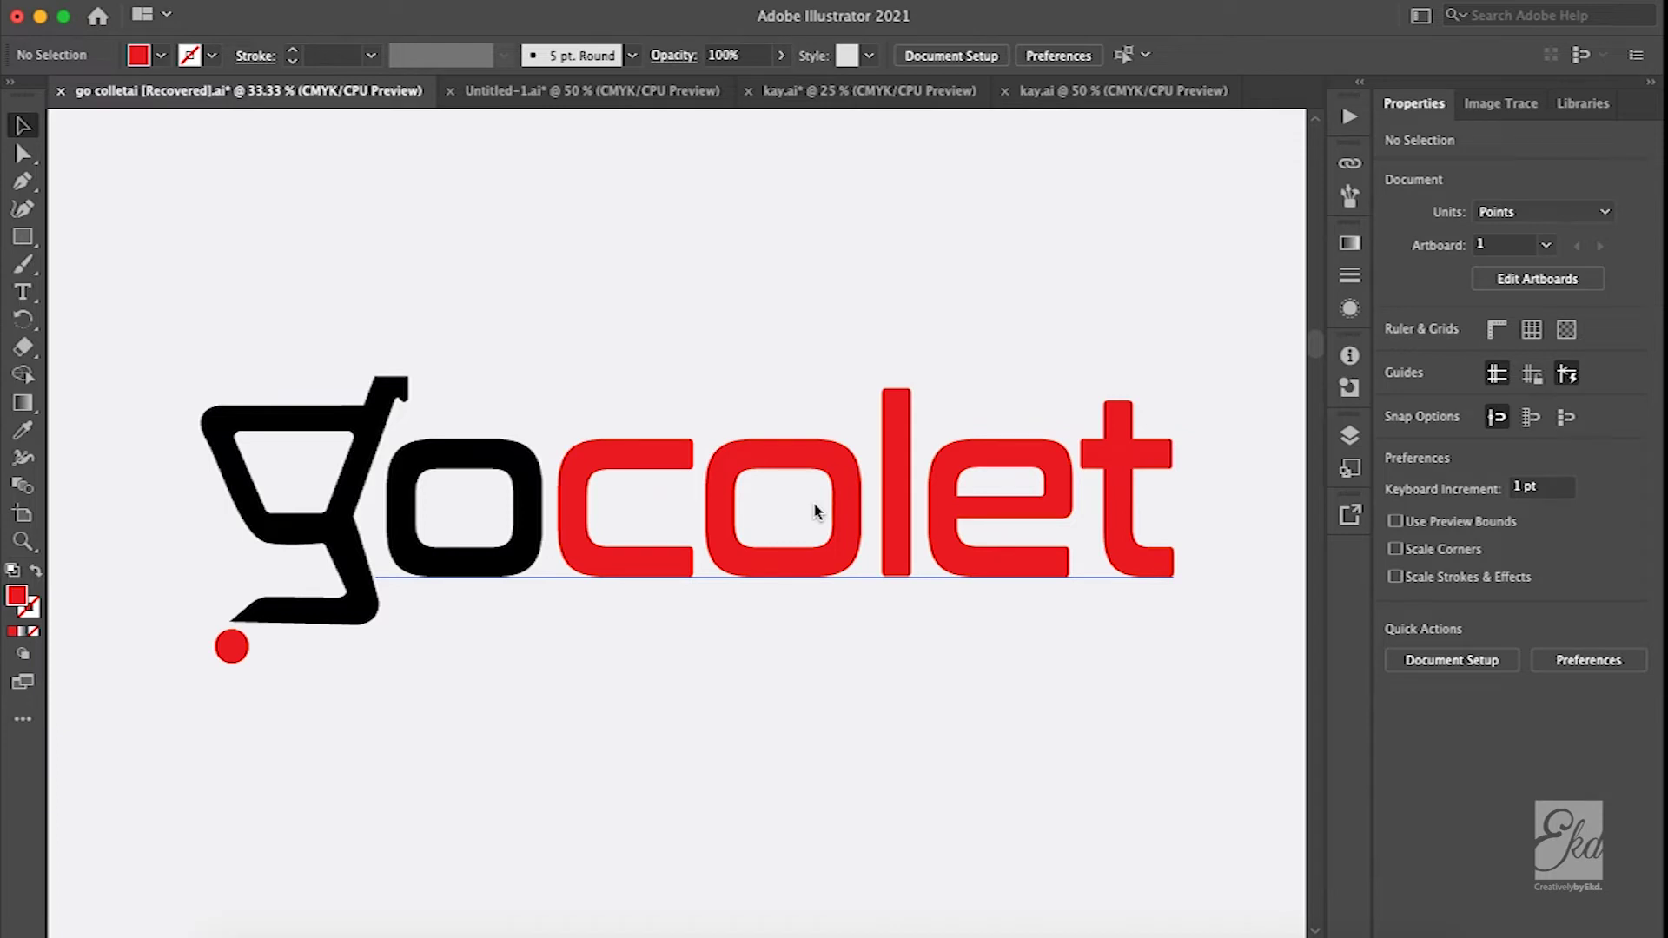
{"action": "scroll", "coordinate": [300, 585], "scroll_direction": "down", "scroll_amount": 2}
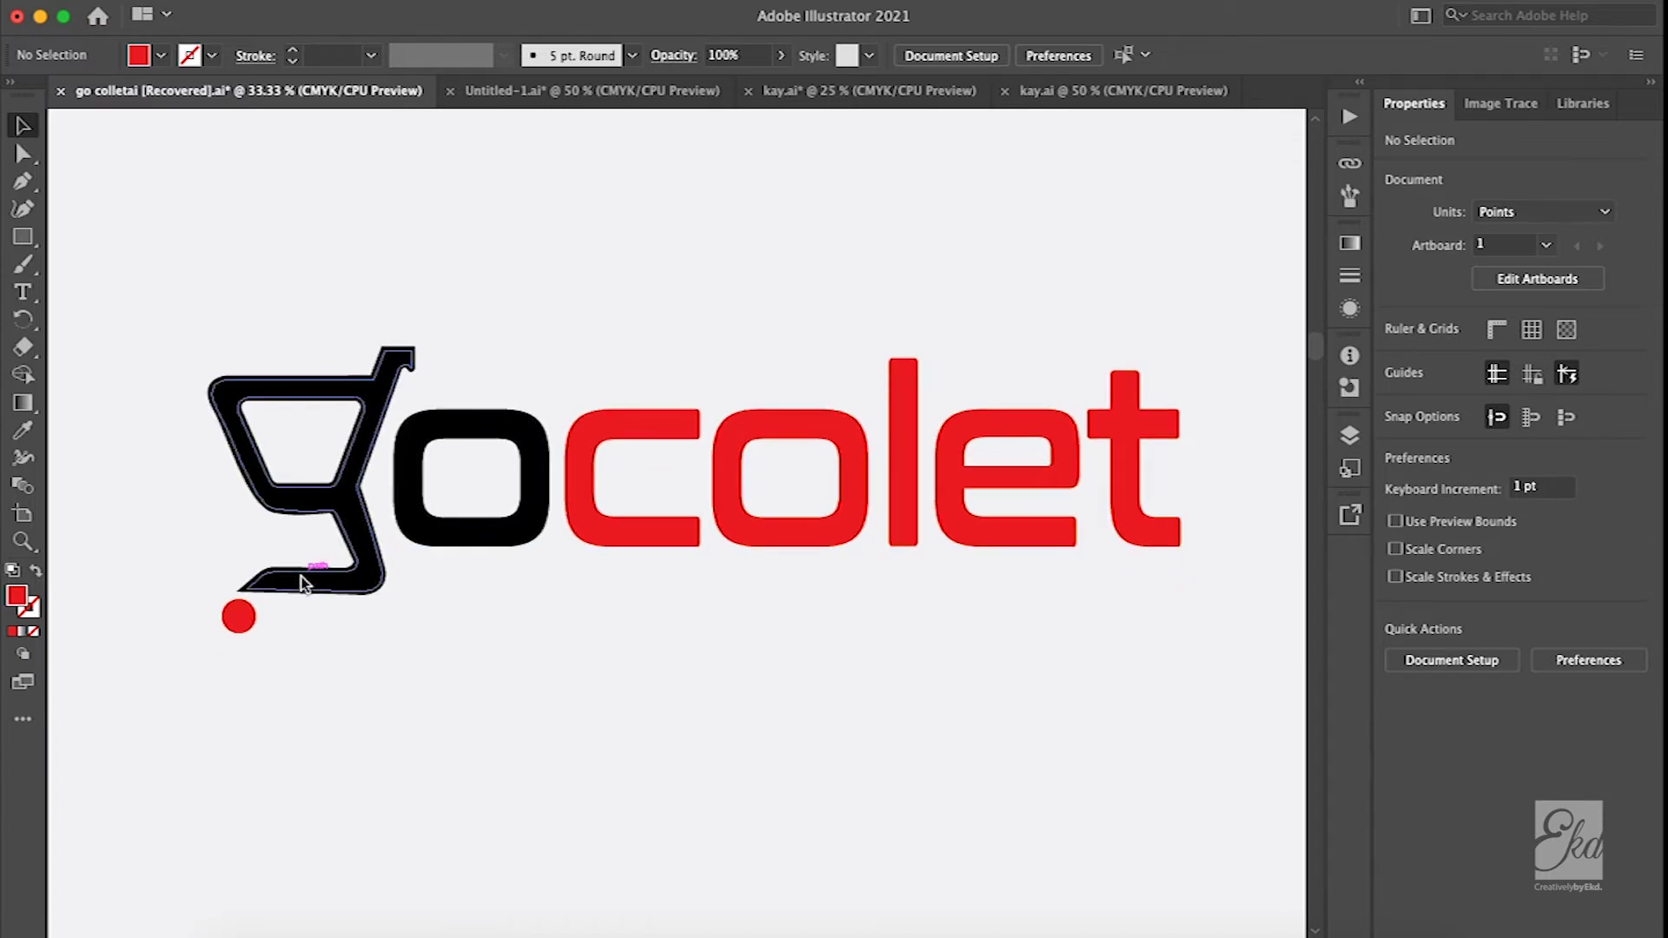
{"action": "scroll", "coordinate": [294, 580], "scroll_direction": "up", "scroll_amount": 1}
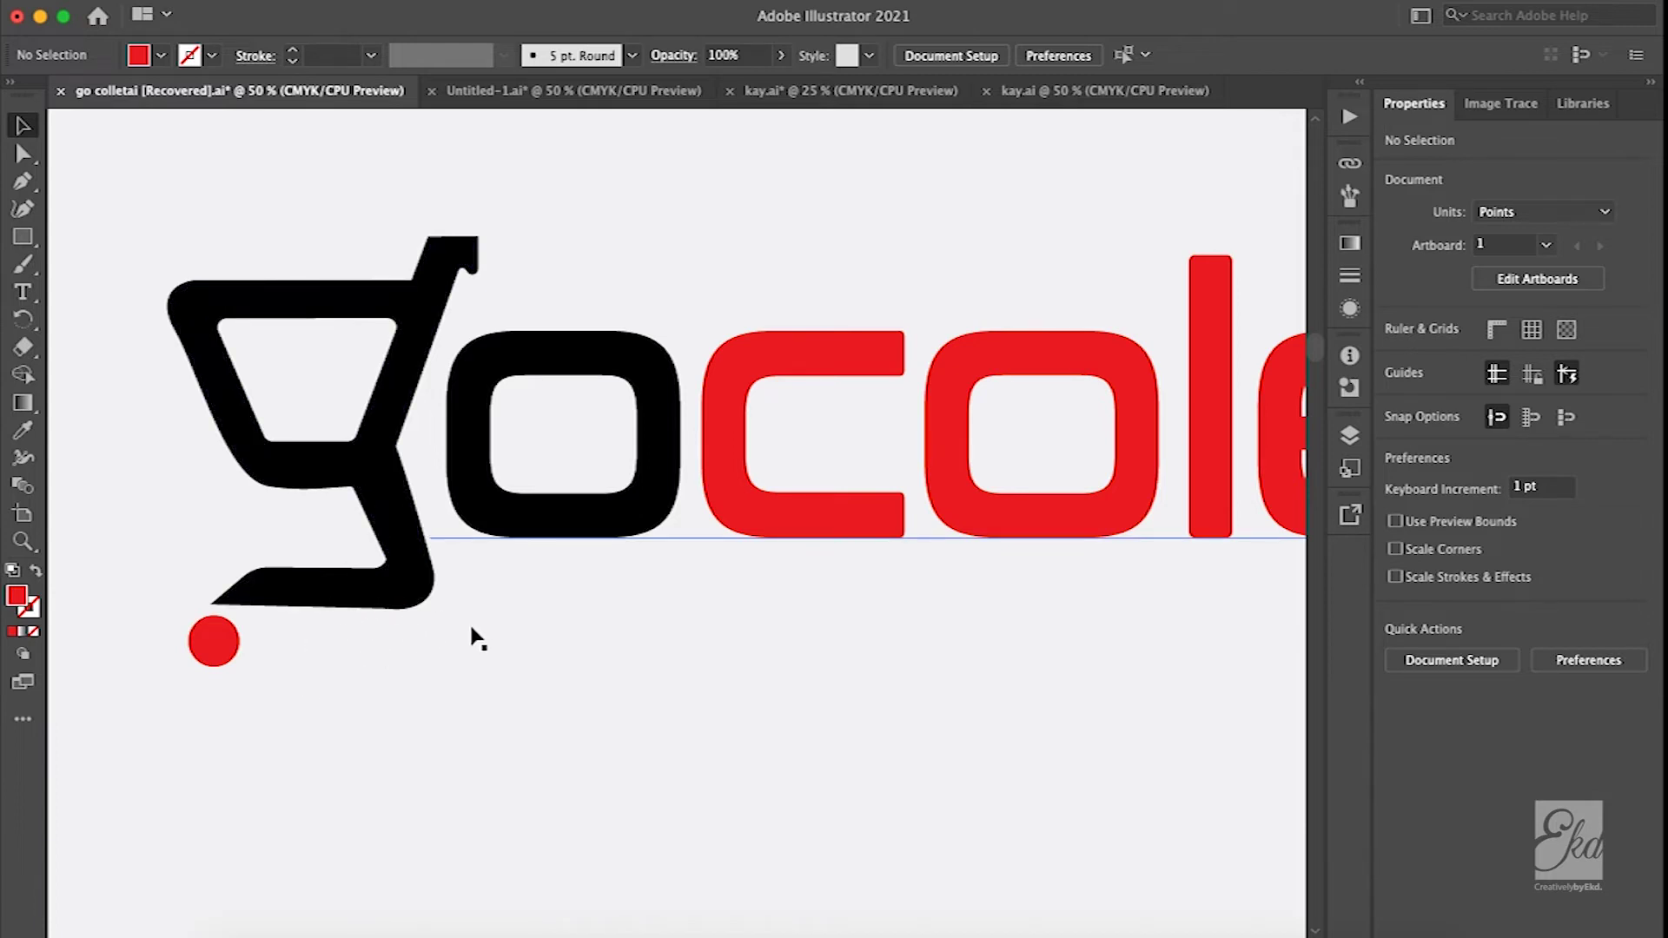
{"action": "scroll", "coordinate": [471, 624], "scroll_direction": "up", "scroll_amount": 1}
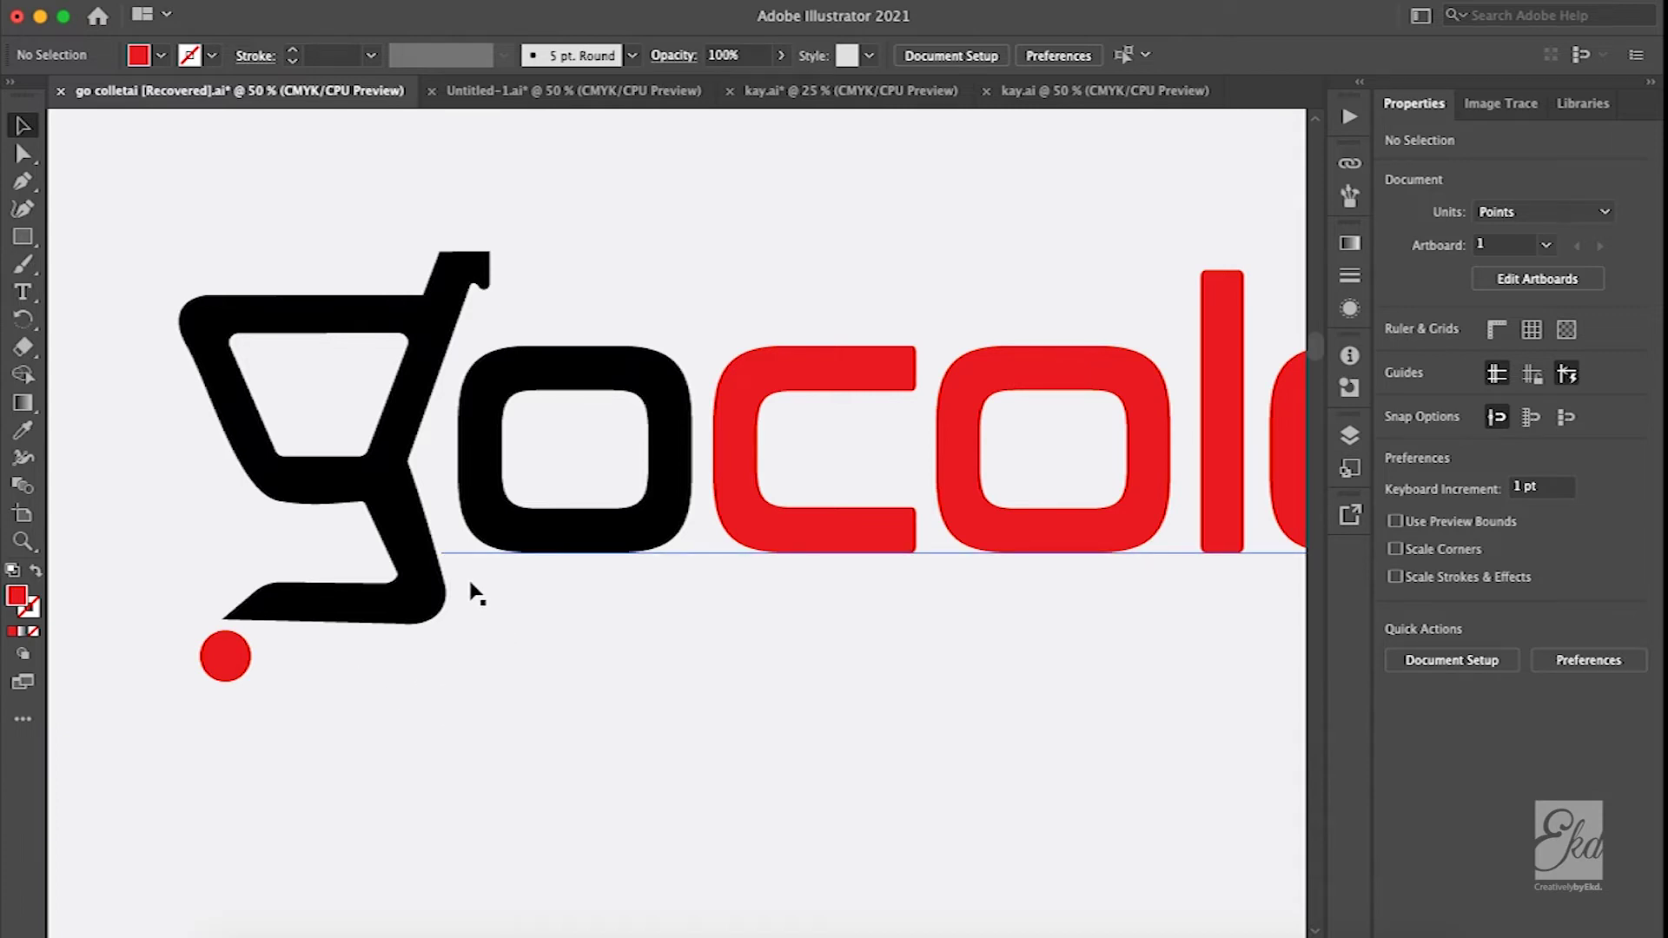
{"action": "scroll", "coordinate": [471, 591], "scroll_direction": "down", "scroll_amount": 6}
{"action": "scroll", "coordinate": [97, 331], "scroll_direction": "left", "scroll_amount": 3}
{"action": "scroll", "coordinate": [98, 330], "scroll_direction": "up", "scroll_amount": 1}
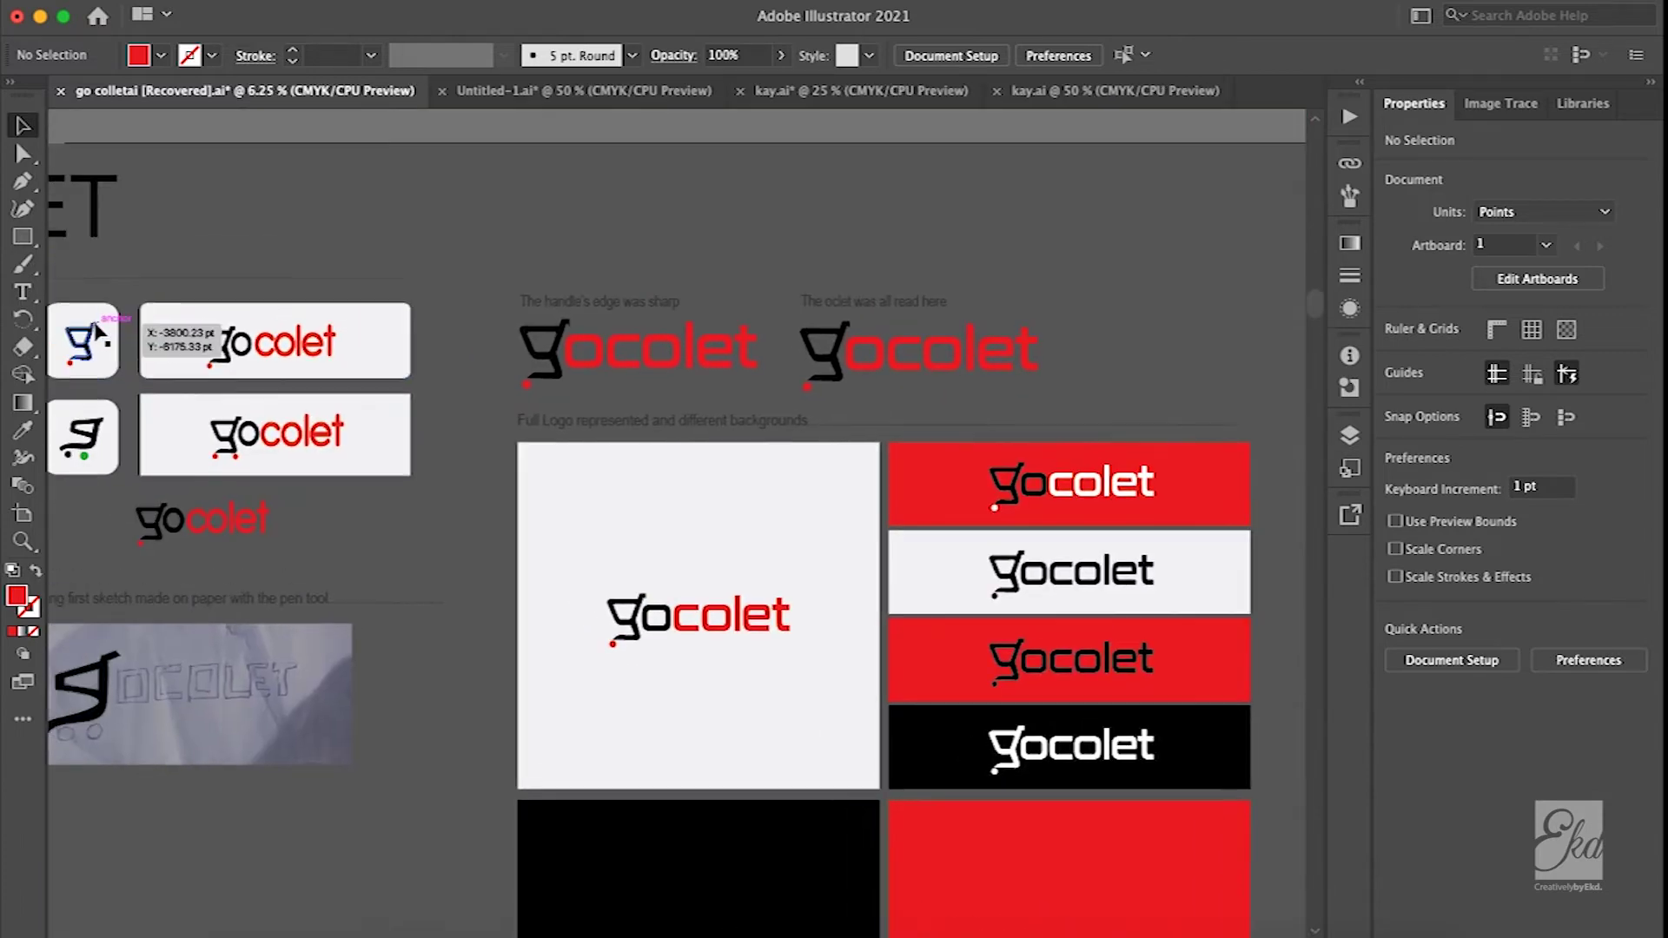
{"action": "scroll", "coordinate": [205, 435], "scroll_direction": "up", "scroll_amount": 8}
{"action": "scroll", "coordinate": [603, 810], "scroll_direction": "down", "scroll_amount": 2}
{"action": "scroll", "coordinate": [648, 819], "scroll_direction": "down", "scroll_amount": 3}
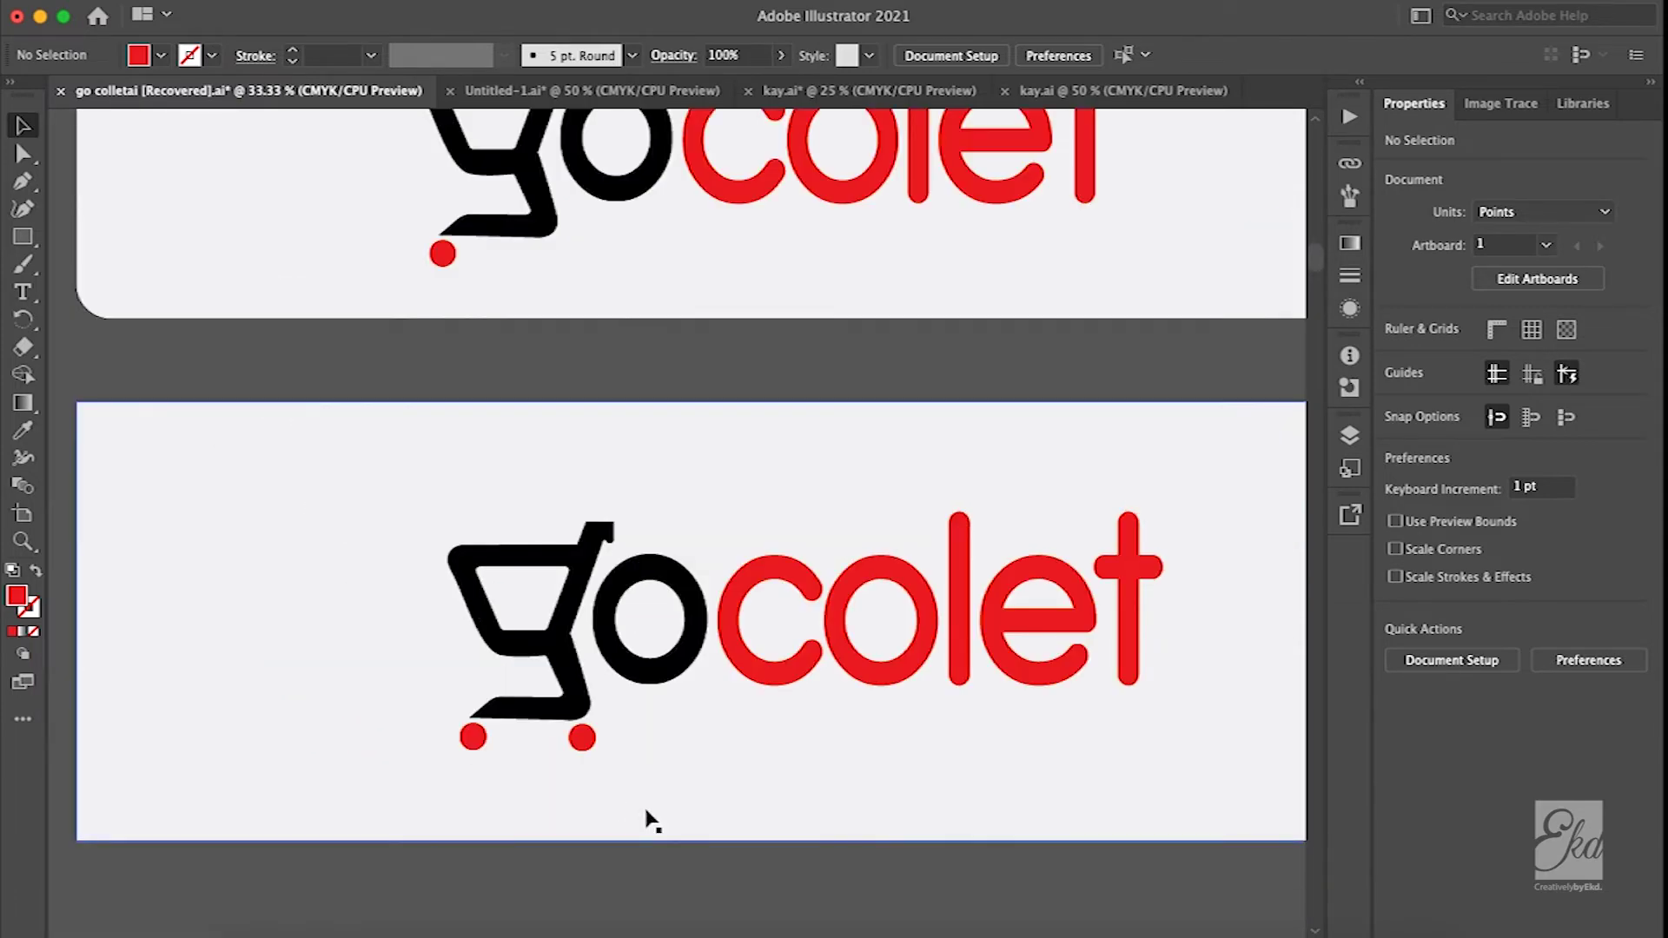
{"action": "scroll", "coordinate": [804, 763], "scroll_direction": "down", "scroll_amount": 1}
{"action": "scroll", "coordinate": [967, 764], "scroll_direction": "down", "scroll_amount": 4}
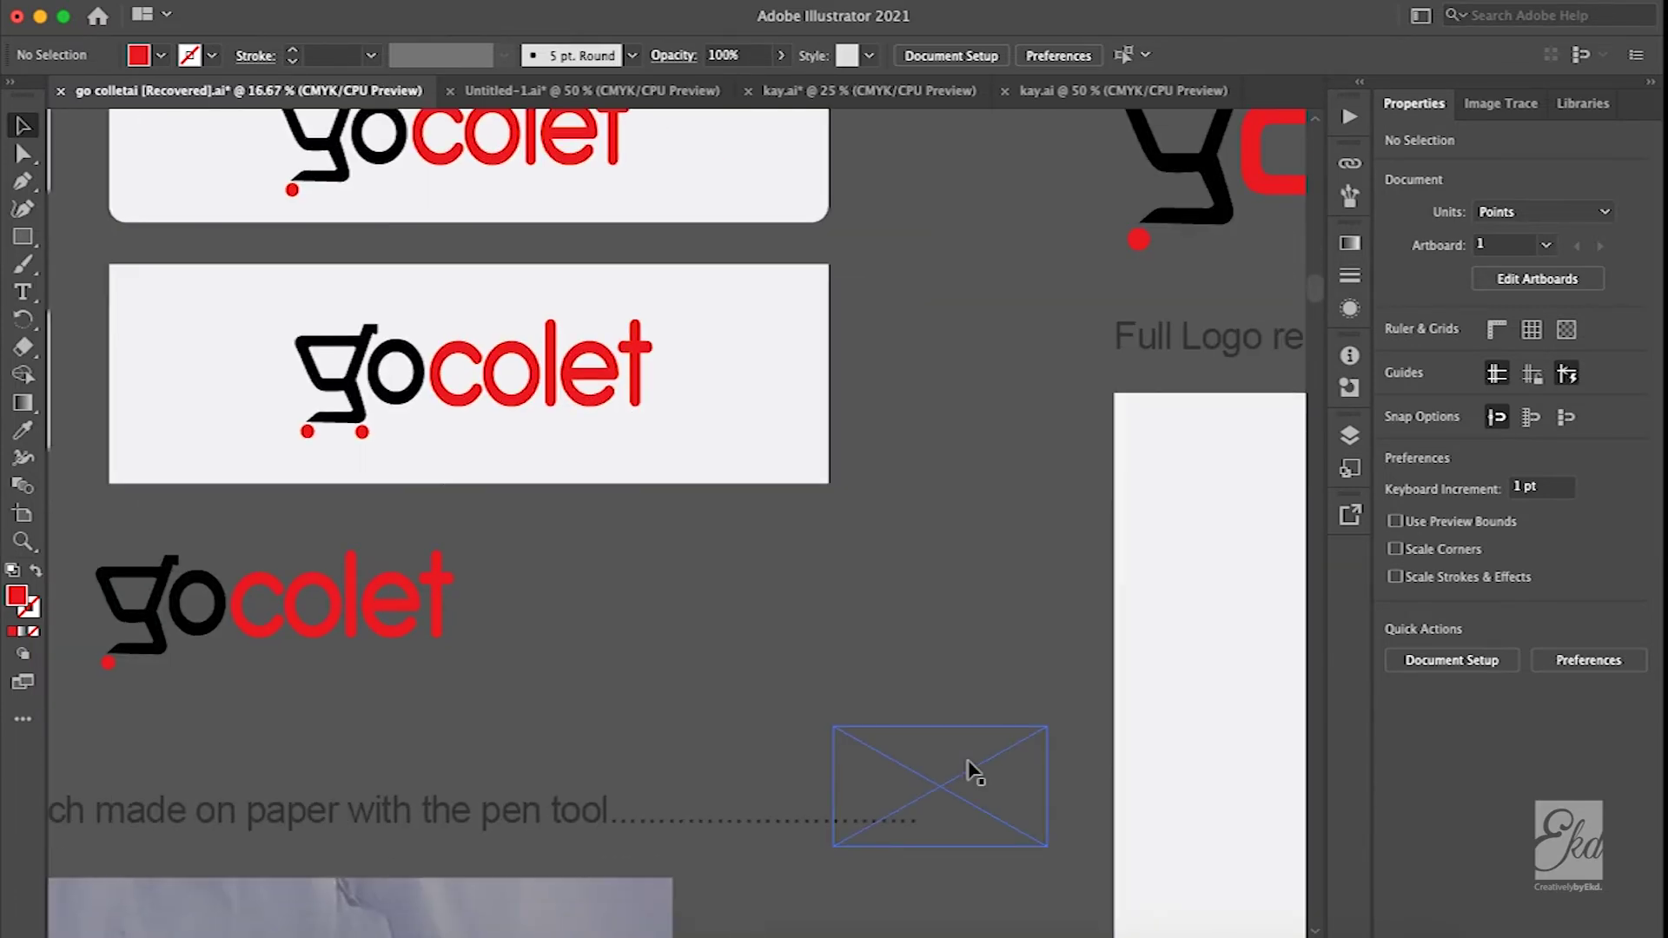
{"action": "scroll", "coordinate": [1147, 756], "scroll_direction": "up", "scroll_amount": 4}
{"action": "scroll", "coordinate": [1157, 734], "scroll_direction": "up", "scroll_amount": 4}
{"action": "scroll", "coordinate": [1157, 735], "scroll_direction": "right", "scroll_amount": 3}
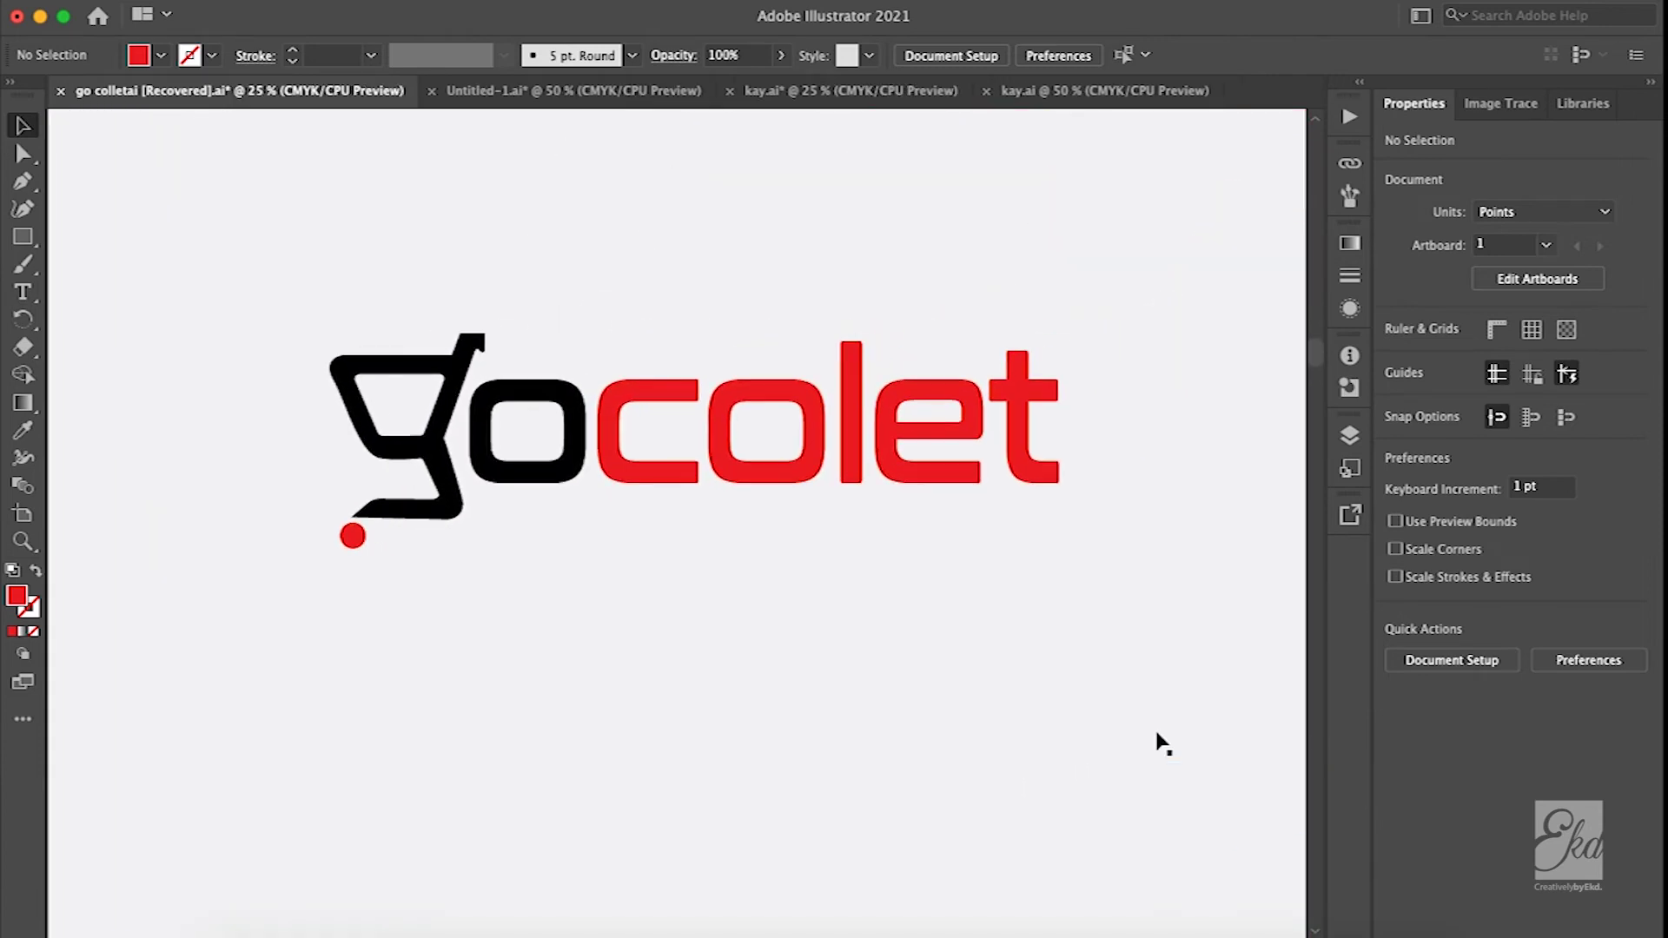
{"action": "scroll", "coordinate": [1158, 740], "scroll_direction": "down", "scroll_amount": 3}
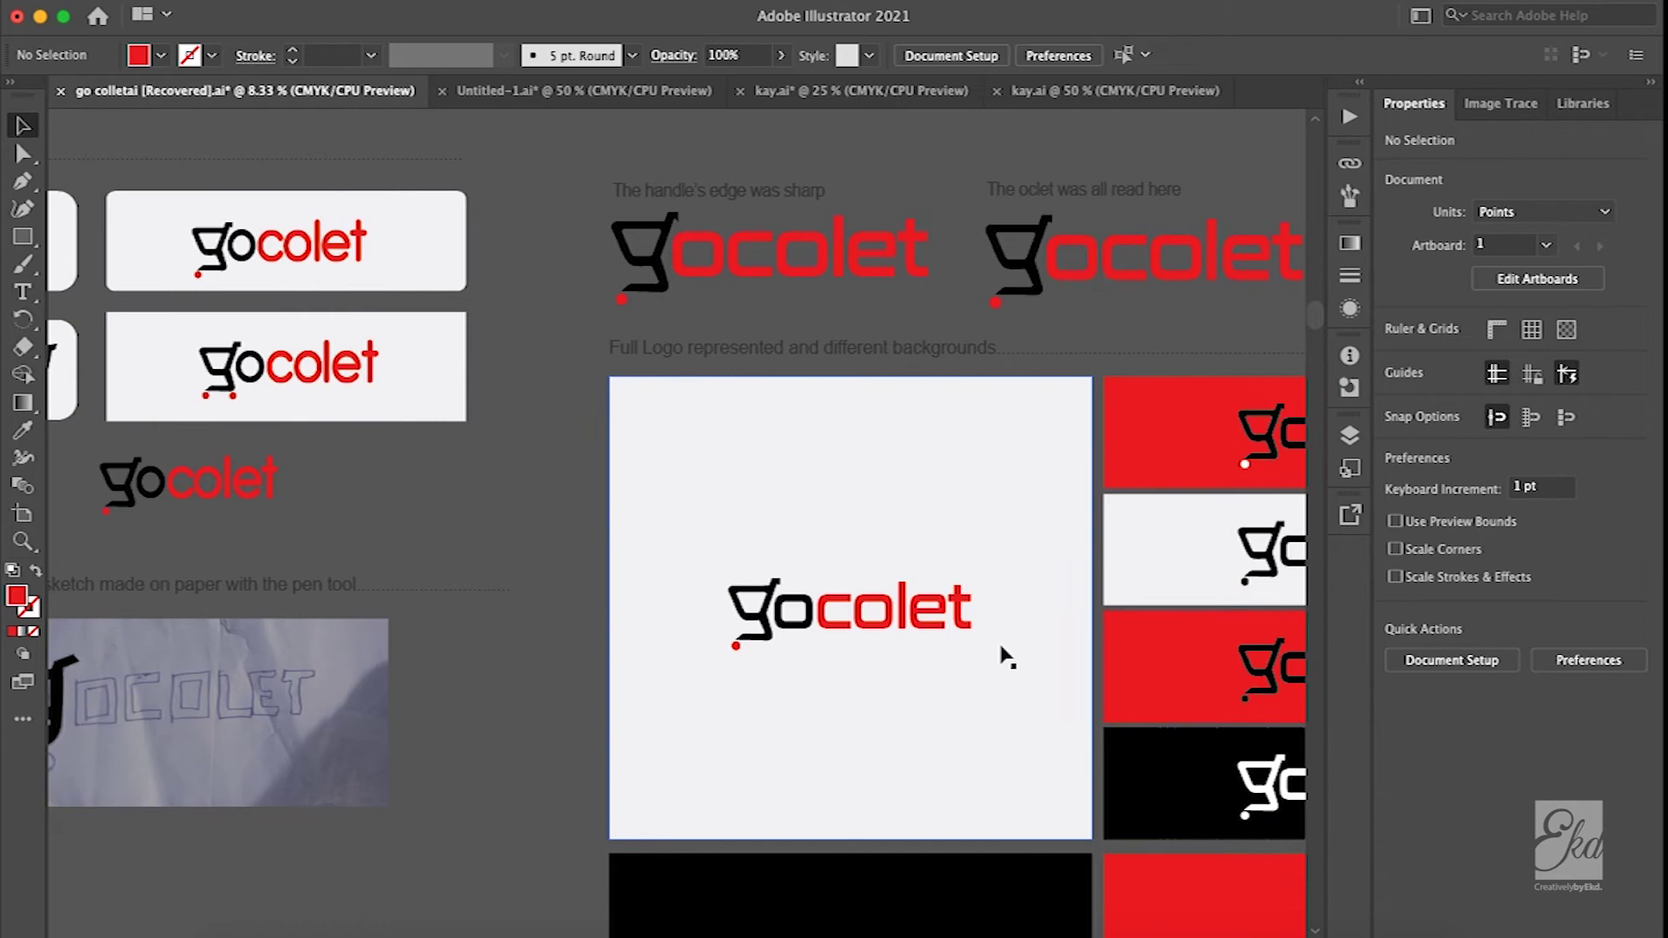
{"action": "scroll", "coordinate": [1005, 647], "scroll_direction": "right", "scroll_amount": 2}
{"action": "scroll", "coordinate": [799, 664], "scroll_direction": "down", "scroll_amount": 3}
{"action": "scroll", "coordinate": [761, 634], "scroll_direction": "down", "scroll_amount": 3}
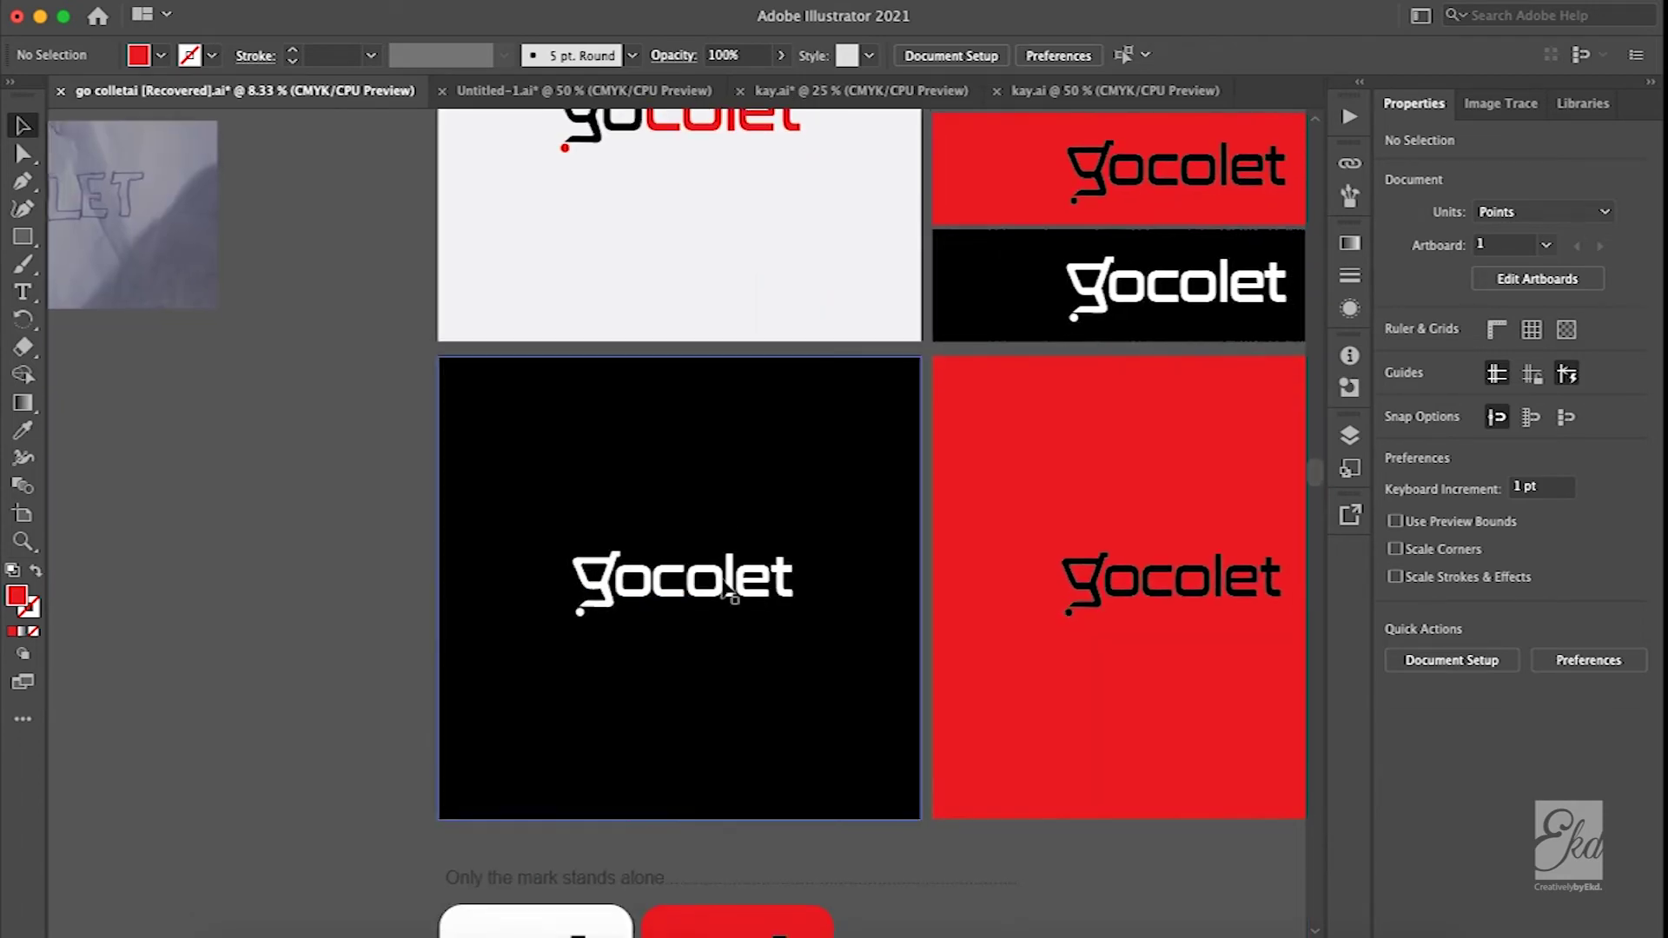
{"action": "scroll", "coordinate": [702, 557], "scroll_direction": "up", "scroll_amount": 3}
{"action": "scroll", "coordinate": [738, 617], "scroll_direction": "down", "scroll_amount": 2}
{"action": "scroll", "coordinate": [739, 617], "scroll_direction": "right", "scroll_amount": 1}
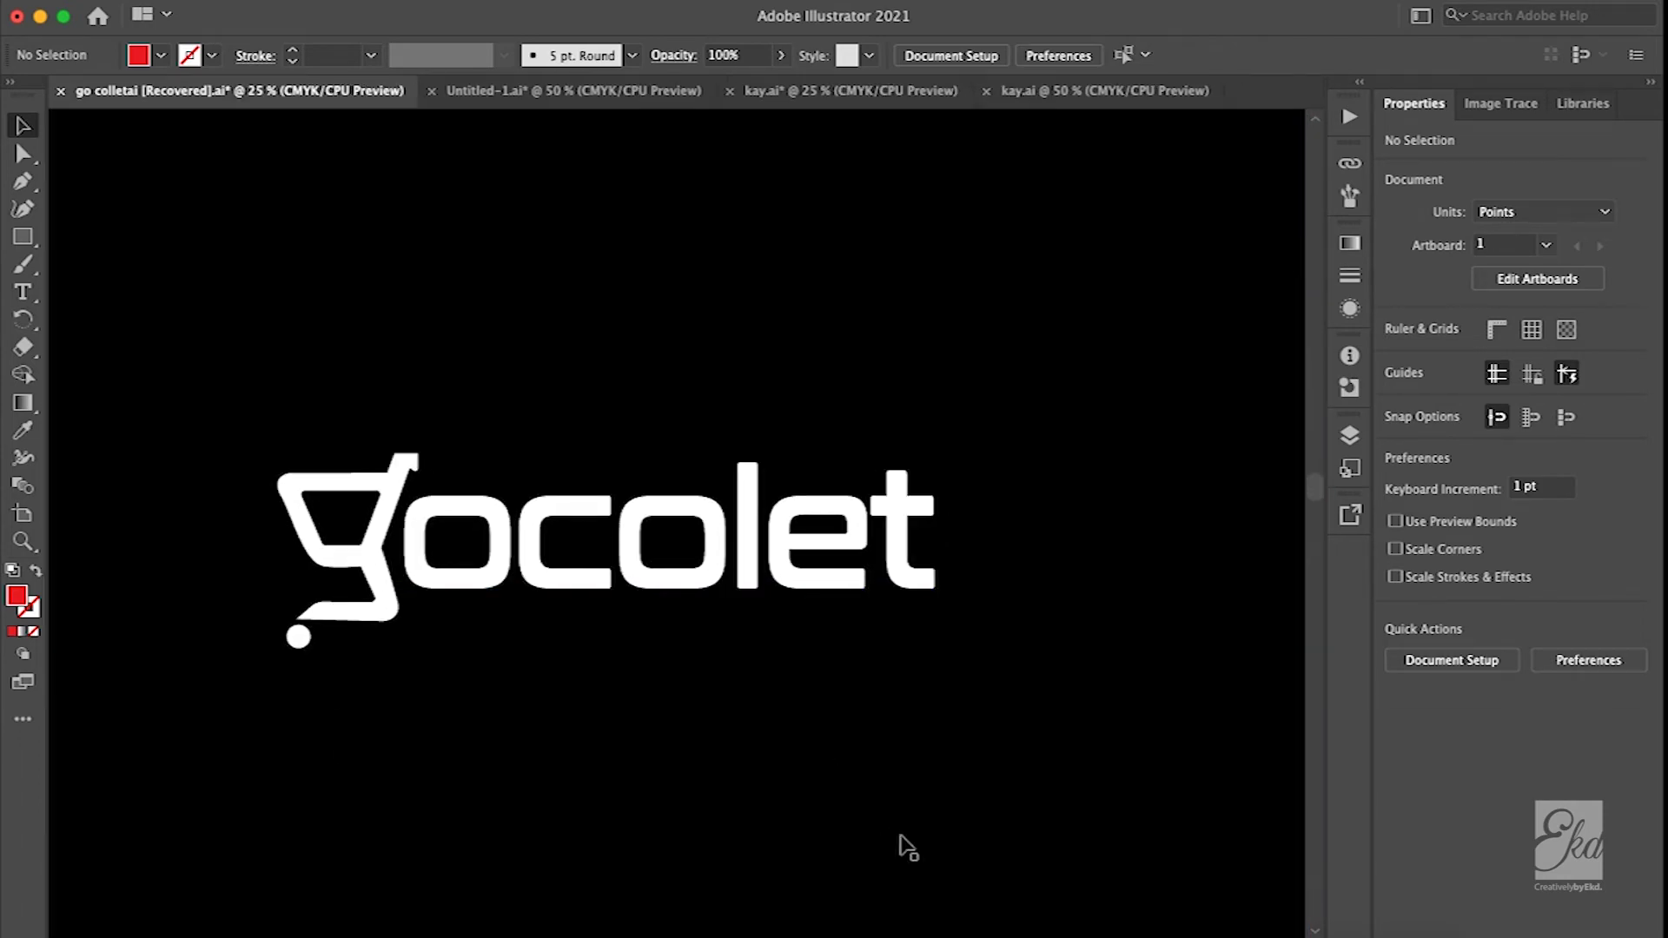
{"action": "scroll", "coordinate": [687, 711], "scroll_direction": "up", "scroll_amount": 1}
{"action": "scroll", "coordinate": [687, 712], "scroll_direction": "left", "scroll_amount": 2}
{"action": "scroll", "coordinate": [687, 712], "scroll_direction": "down", "scroll_amount": 1}
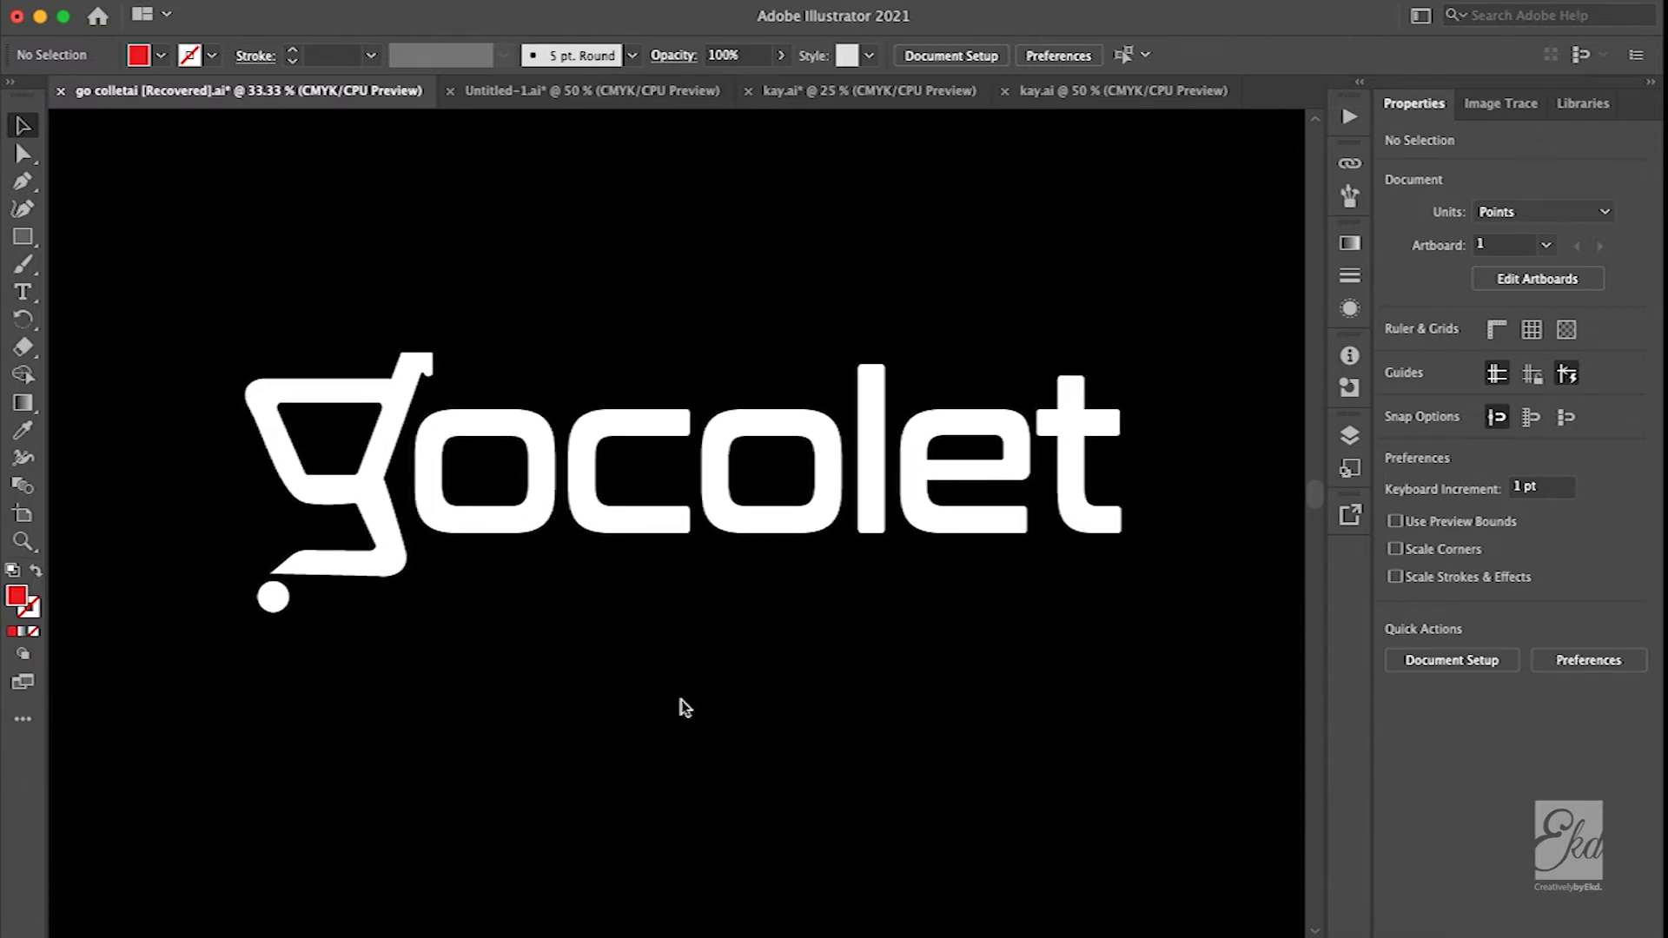
{"action": "double_click", "coordinate": [436, 461]}
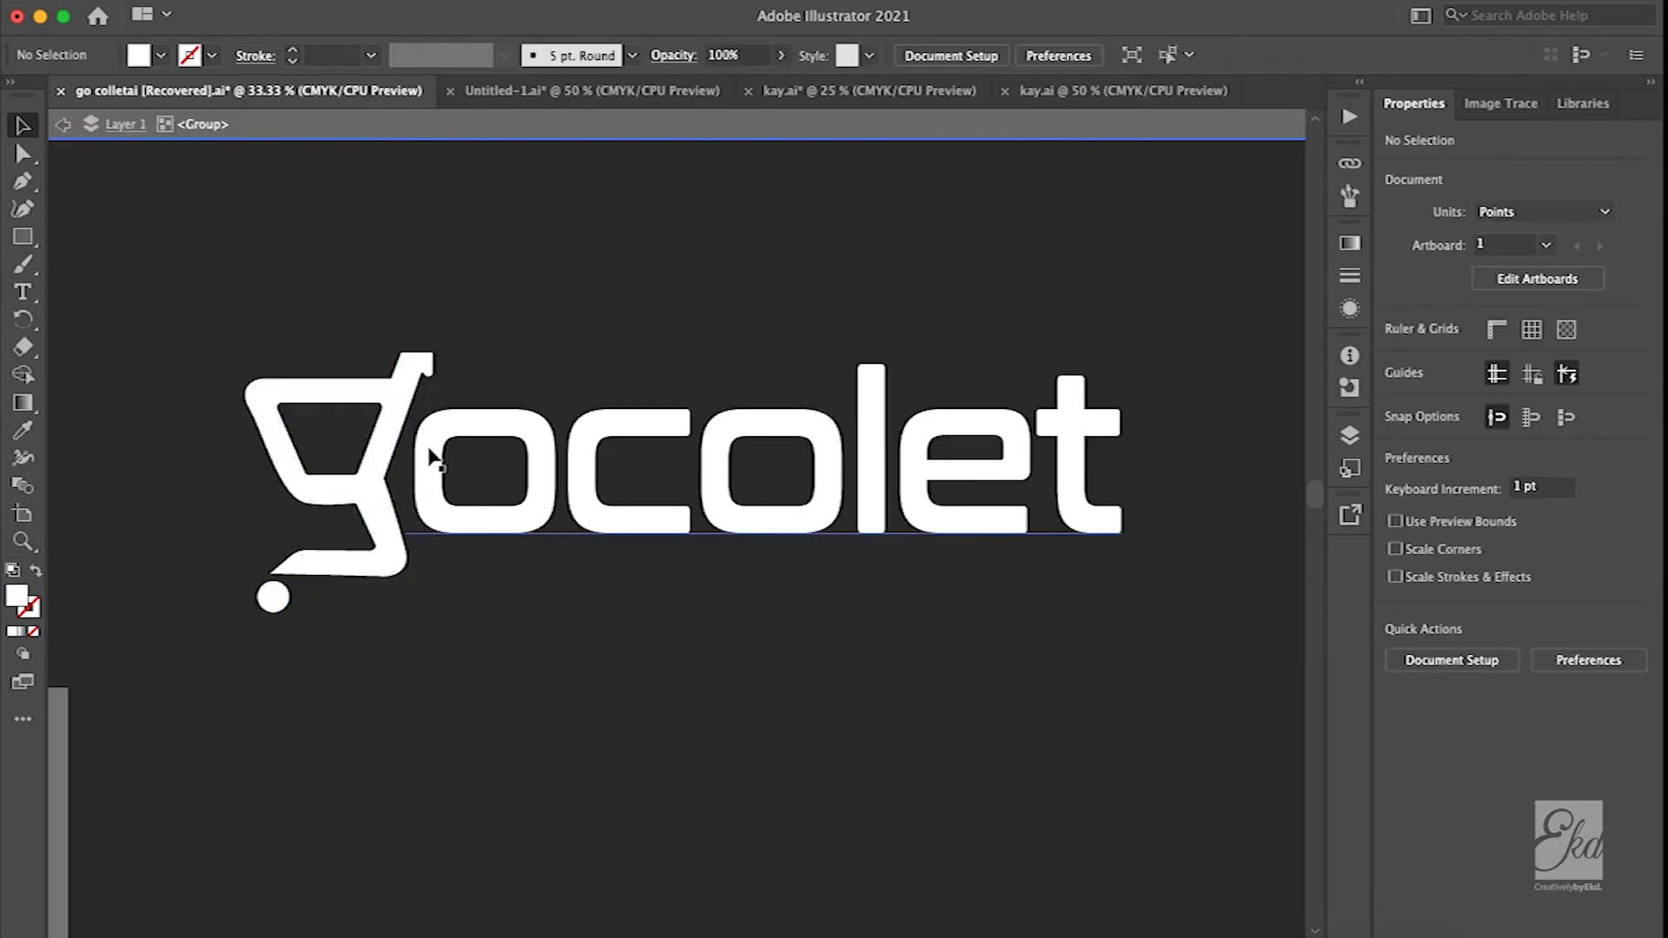
{"action": "left_click_drag", "start_coordinate": [436, 460], "coordinate": [507, 461]}
{"action": "double_click", "coordinate": [186, 305]}
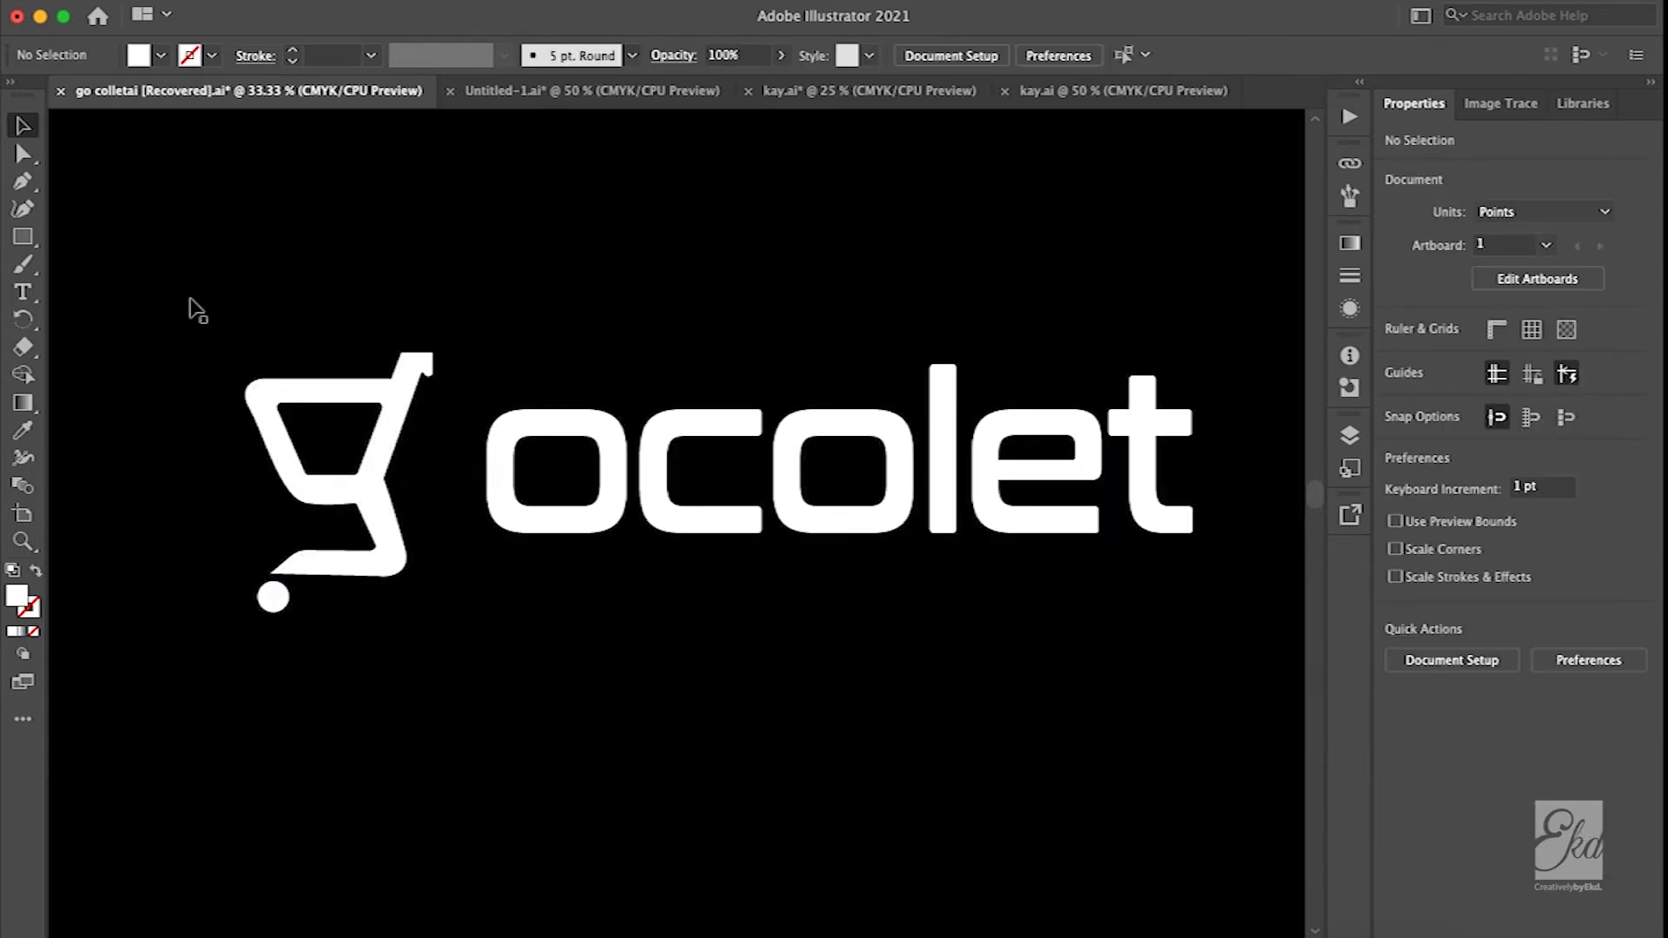
{"action": "left_click", "coordinate": [186, 305]}
{"action": "key", "text": "super+z"}
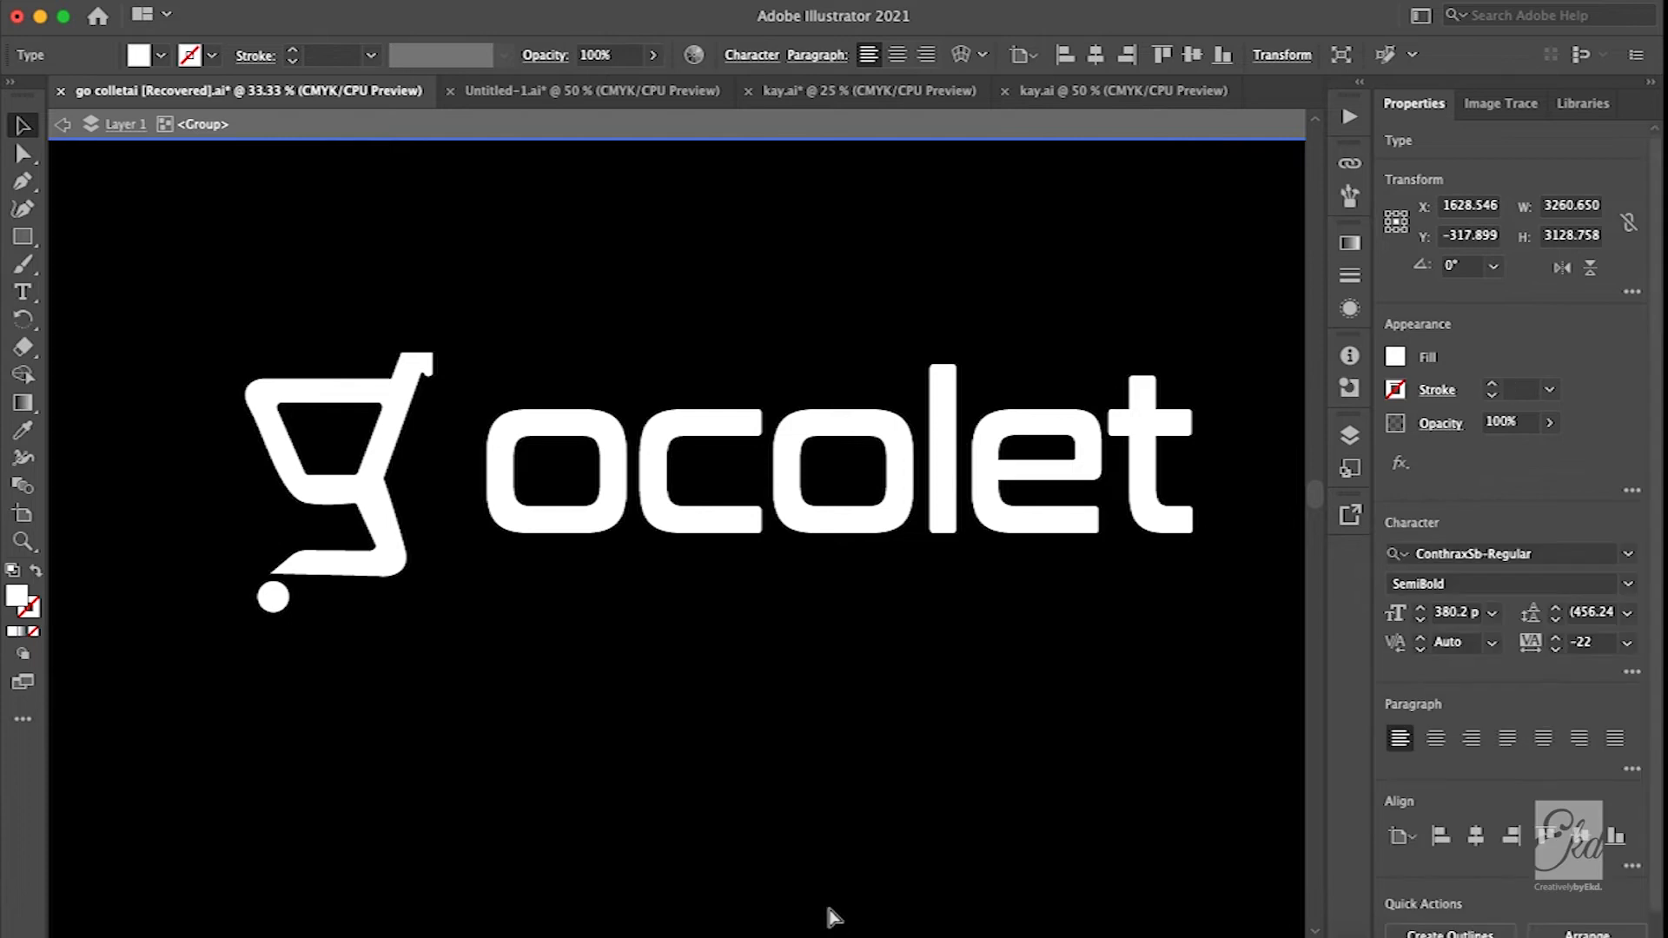
{"action": "left_click", "coordinate": [180, 278]}
{"action": "double_click", "coordinate": [565, 626]}
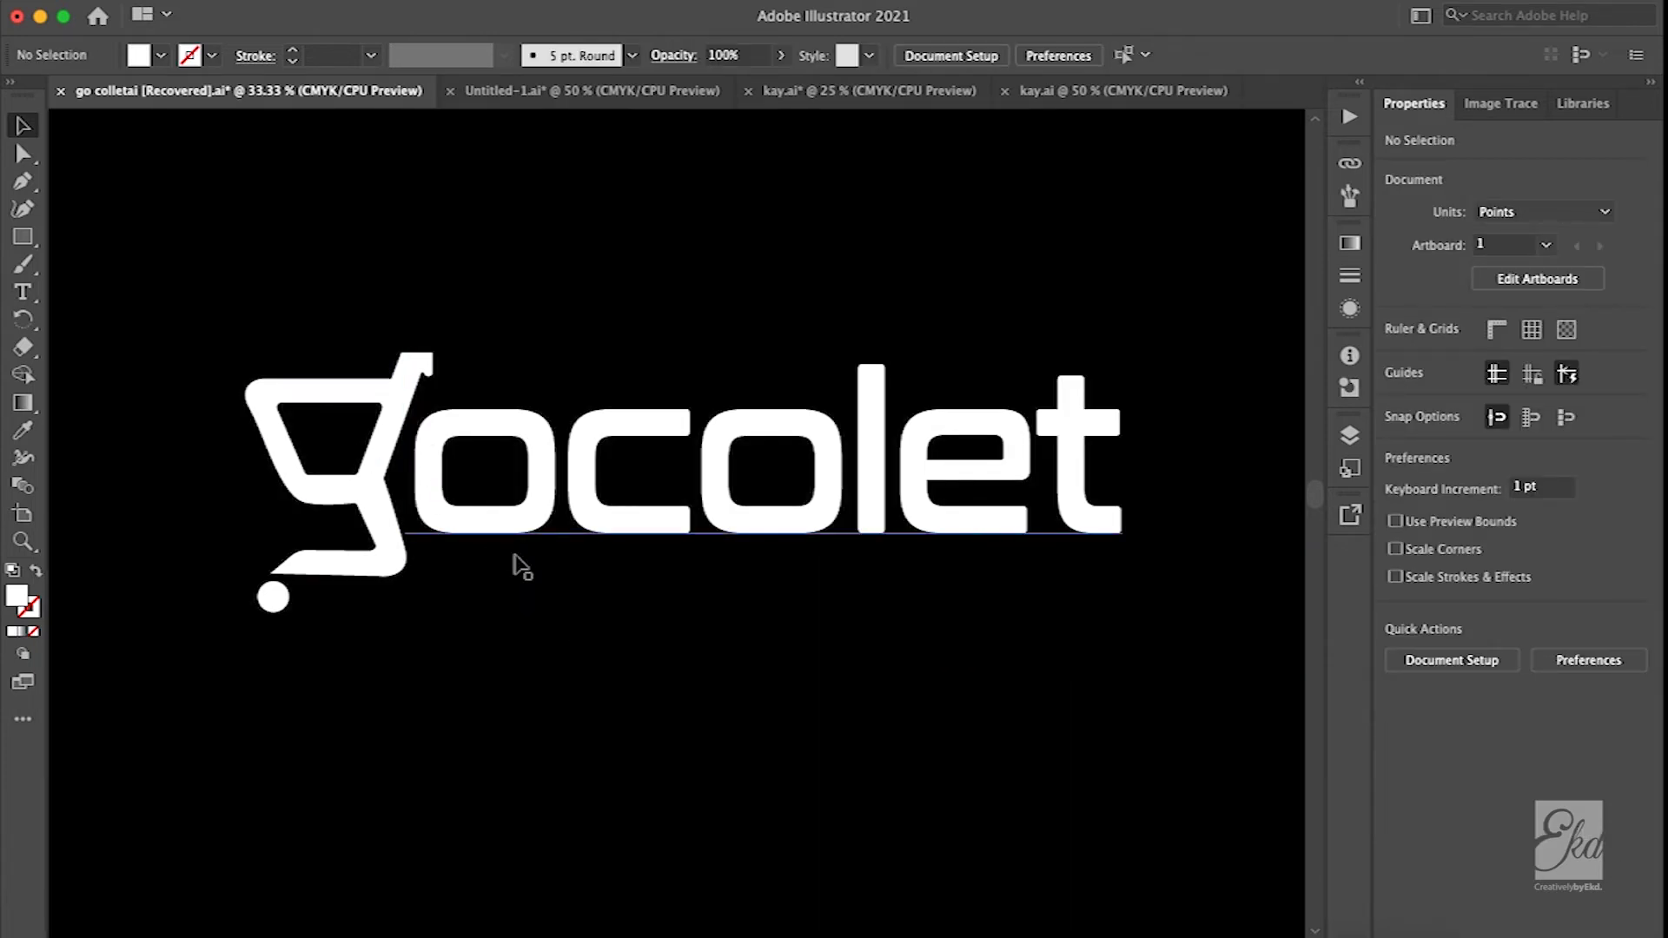
{"action": "scroll", "coordinate": [521, 565], "scroll_direction": "down", "scroll_amount": 3}
{"action": "scroll", "coordinate": [584, 584], "scroll_direction": "up", "scroll_amount": 2}
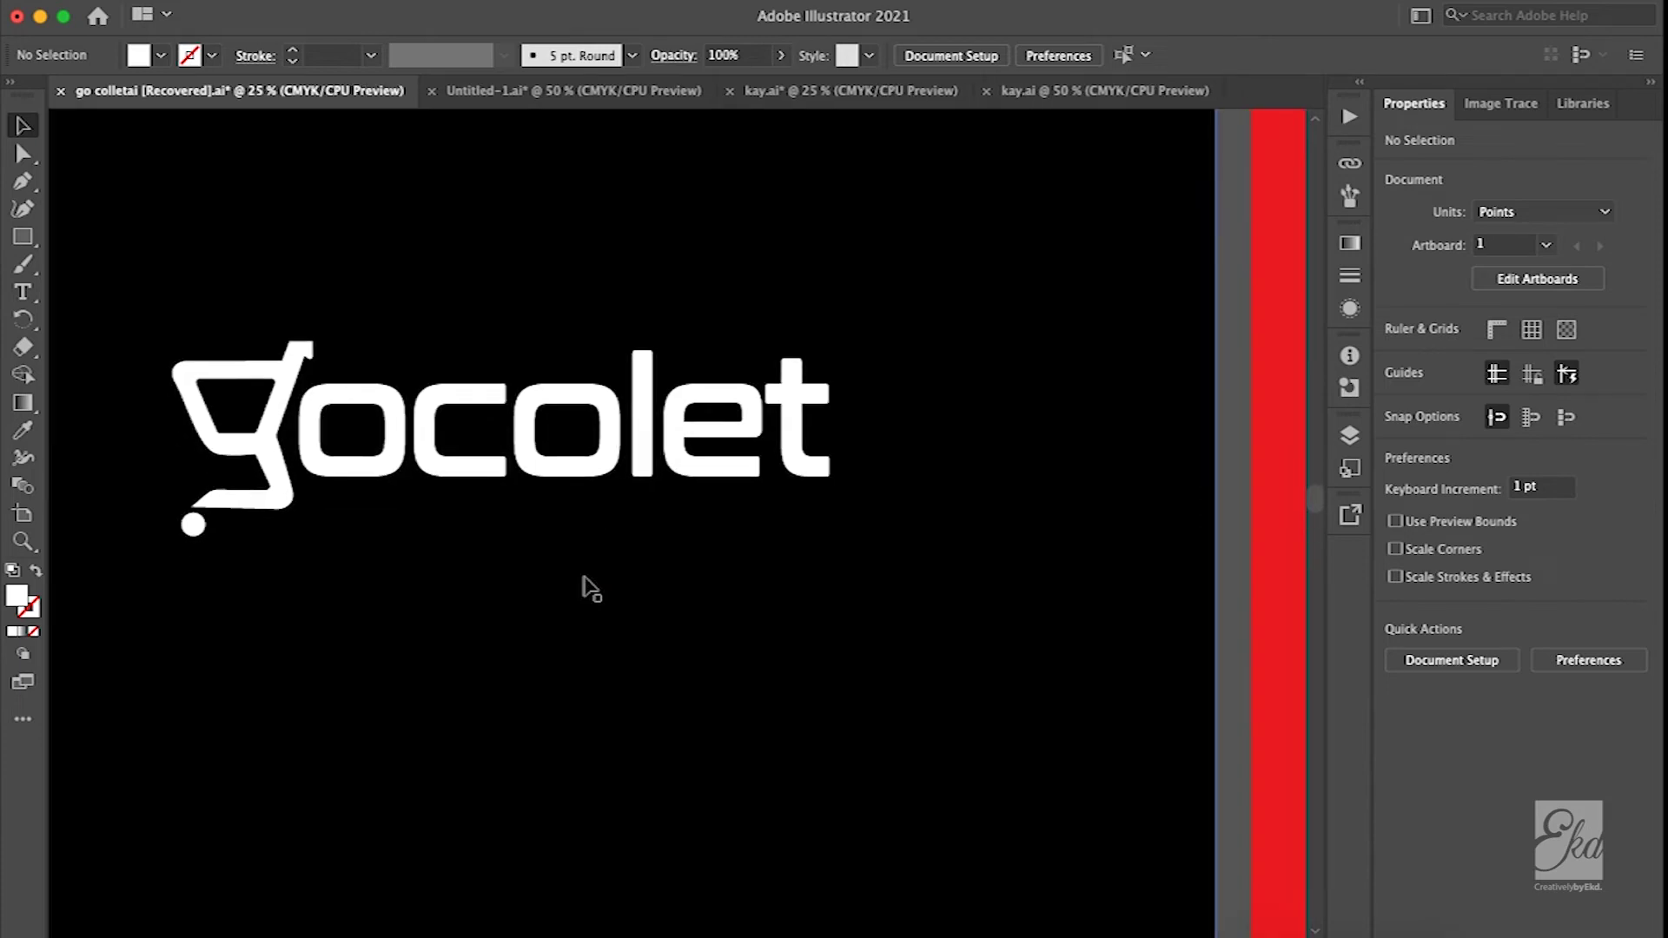
{"action": "scroll", "coordinate": [584, 579], "scroll_direction": "down", "scroll_amount": 10}
{"action": "scroll", "coordinate": [583, 579], "scroll_direction": "up", "scroll_amount": 6}
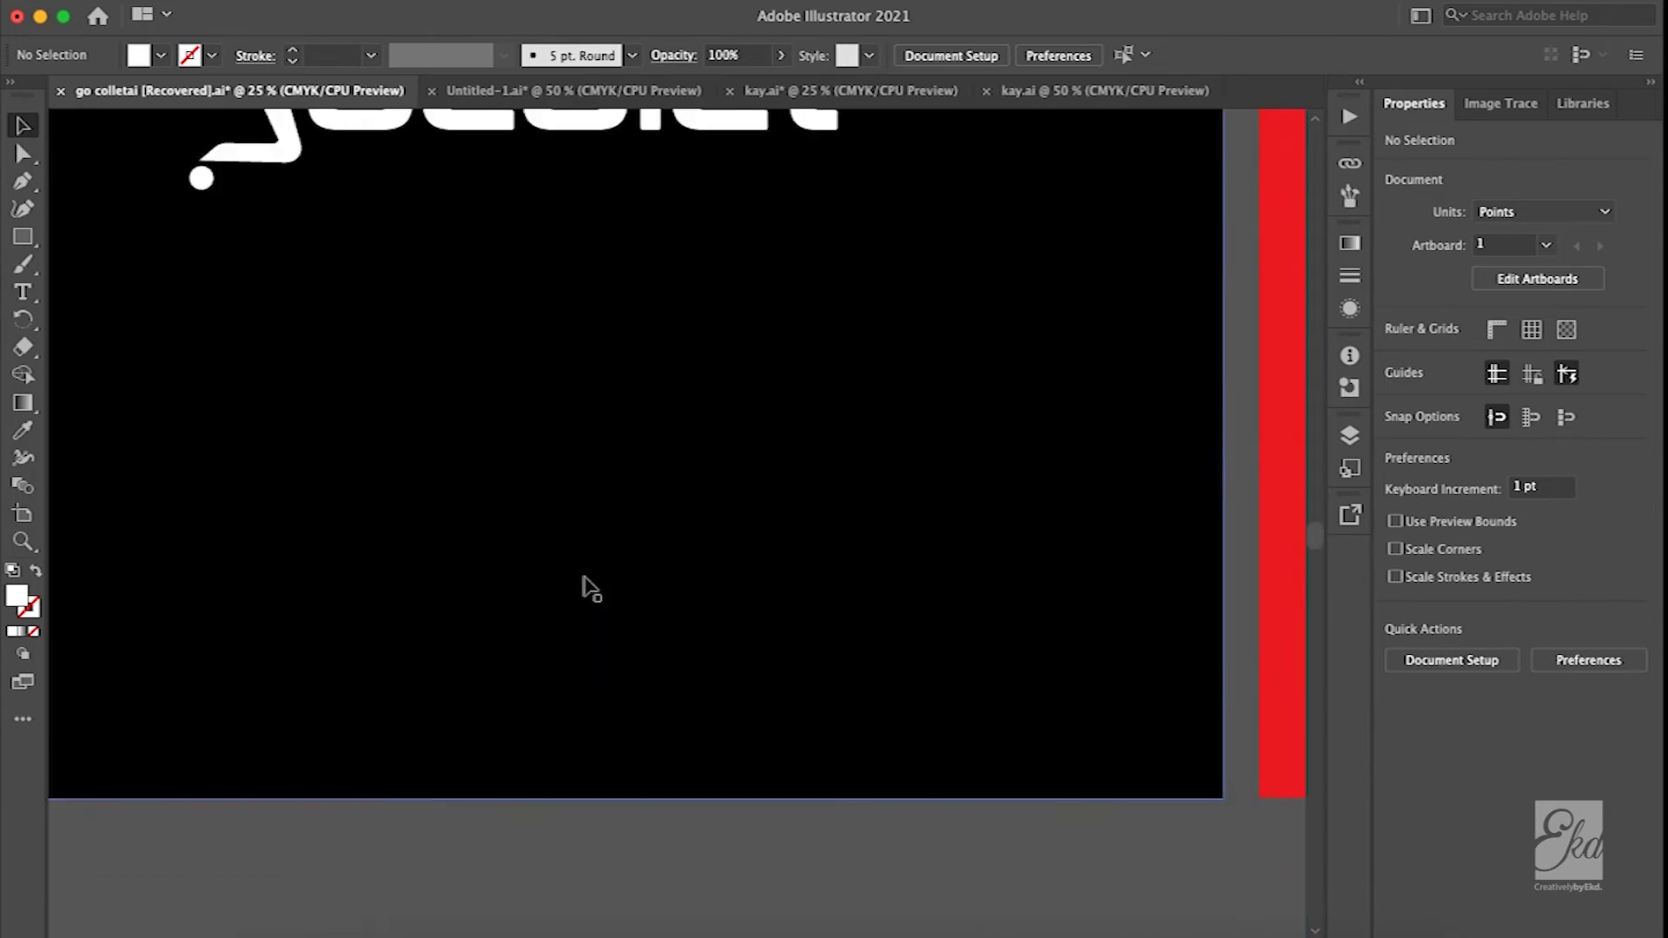
{"action": "scroll", "coordinate": [584, 579], "scroll_direction": "down", "scroll_amount": 10}
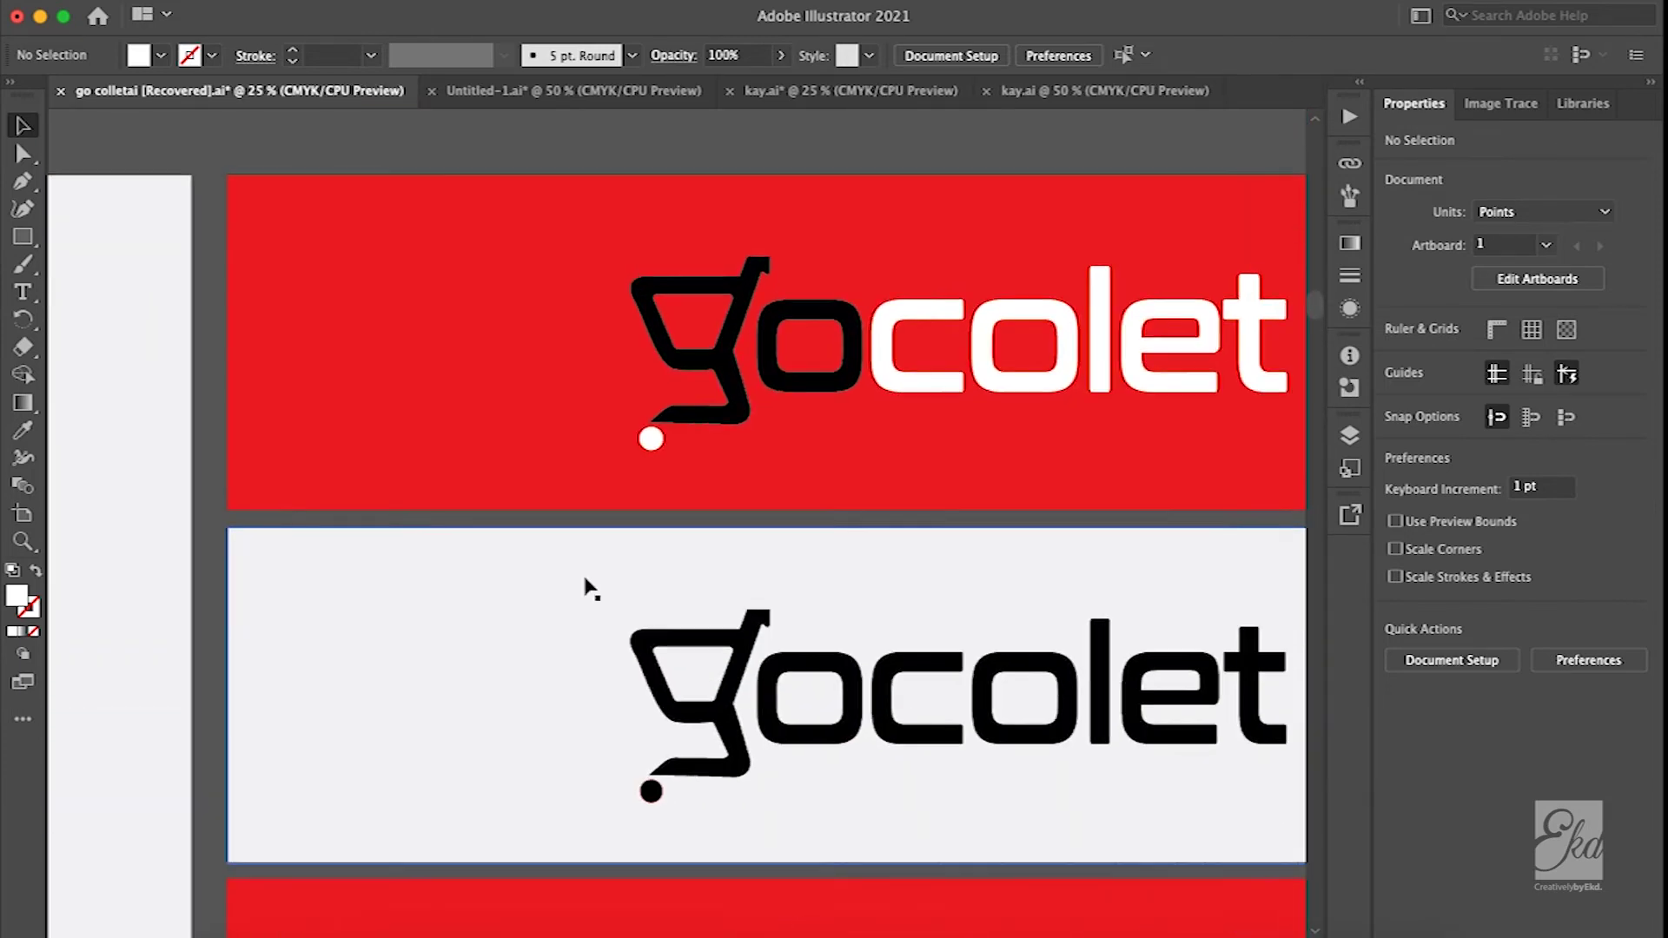
{"action": "scroll", "coordinate": [585, 579], "scroll_direction": "right", "scroll_amount": 2}
{"action": "scroll", "coordinate": [584, 579], "scroll_direction": "up", "scroll_amount": 1}
{"action": "scroll", "coordinate": [739, 591], "scroll_direction": "down", "scroll_amount": 1}
{"action": "scroll", "coordinate": [739, 590], "scroll_direction": "right", "scroll_amount": 1}
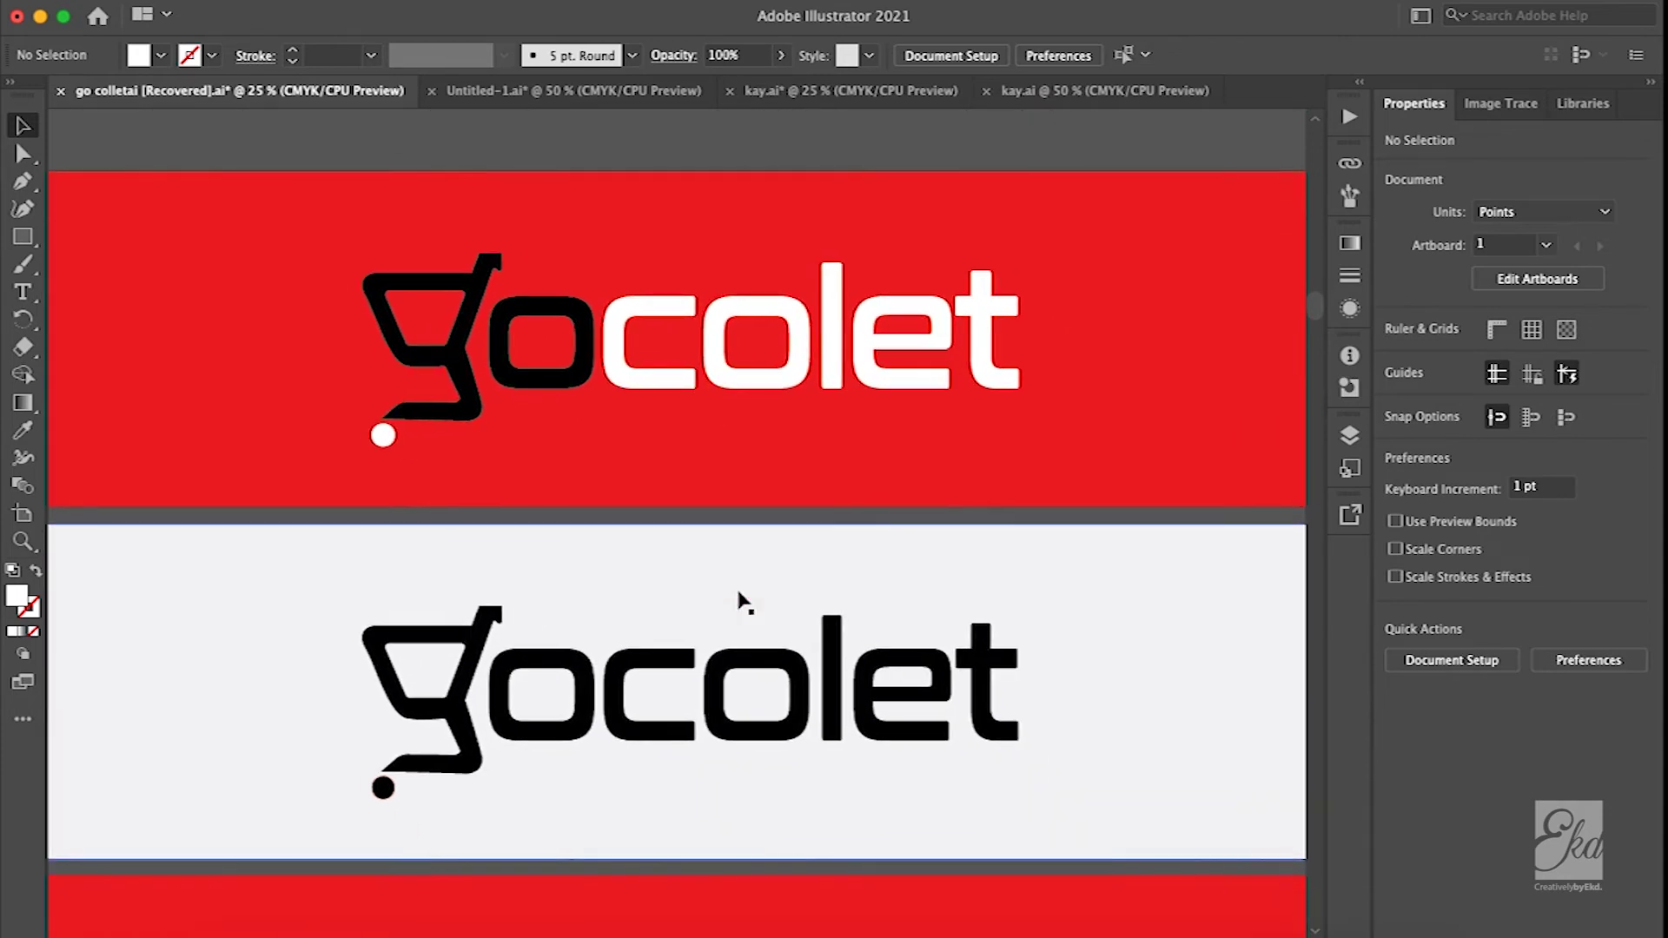
{"action": "scroll", "coordinate": [743, 602], "scroll_direction": "down", "scroll_amount": 10}
{"action": "scroll", "coordinate": [743, 602], "scroll_direction": "right", "scroll_amount": 2}
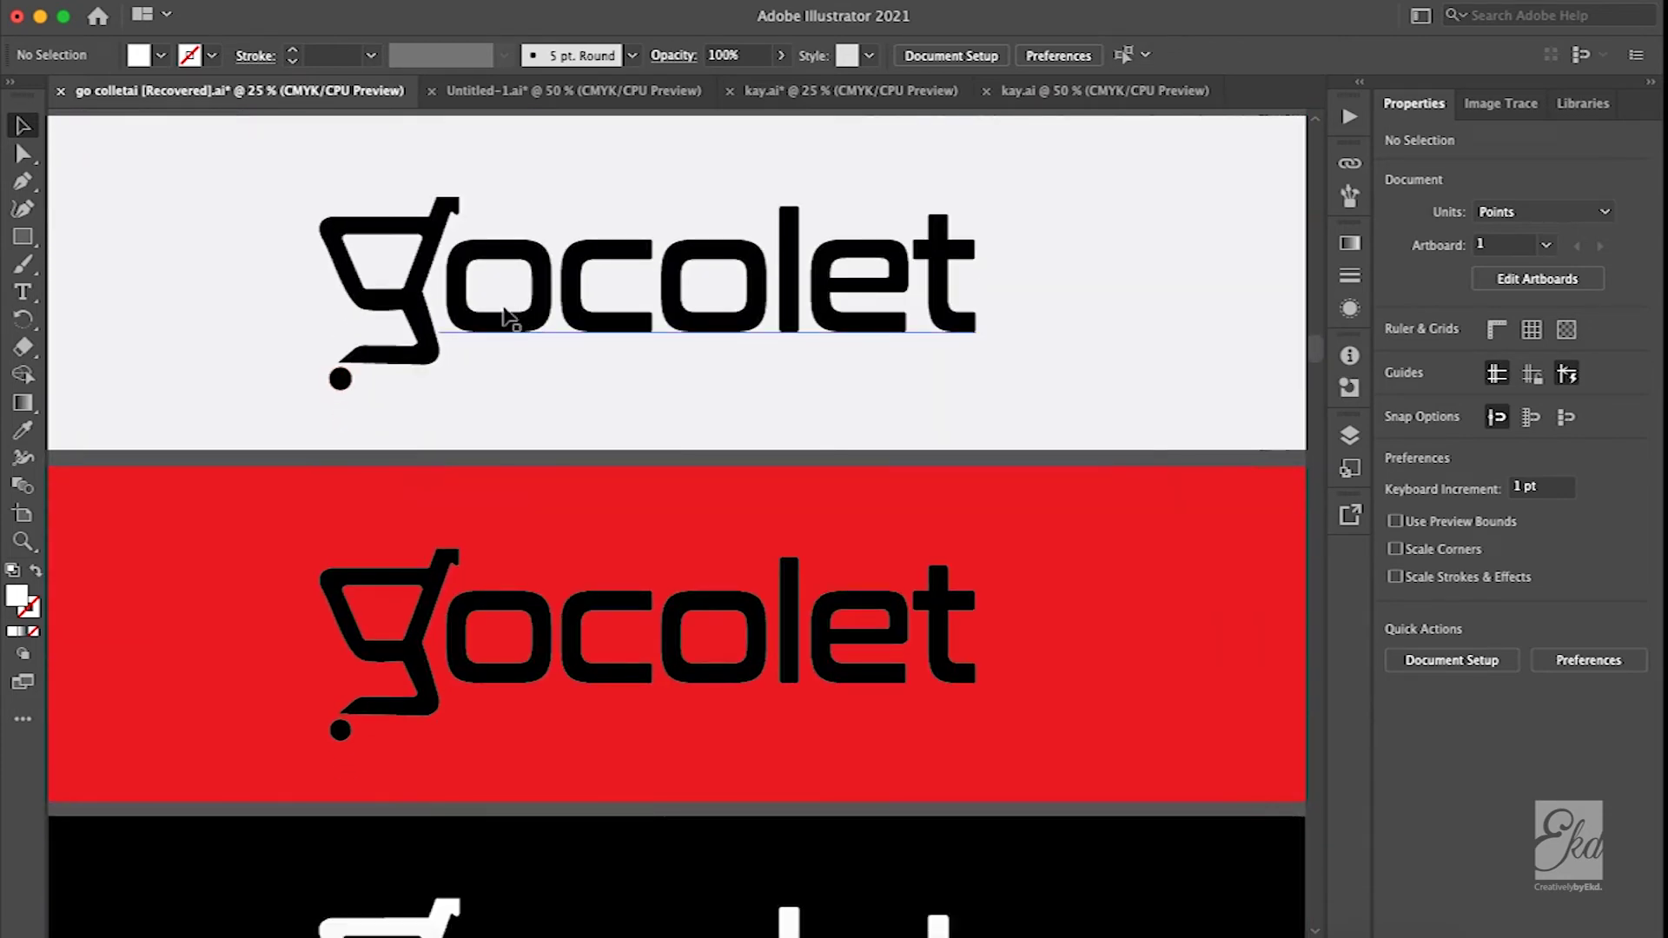
{"action": "scroll", "coordinate": [596, 591], "scroll_direction": "down", "scroll_amount": 10}
{"action": "scroll", "coordinate": [686, 607], "scroll_direction": "left", "scroll_amount": 2}
{"action": "left_click", "coordinate": [597, 587]}
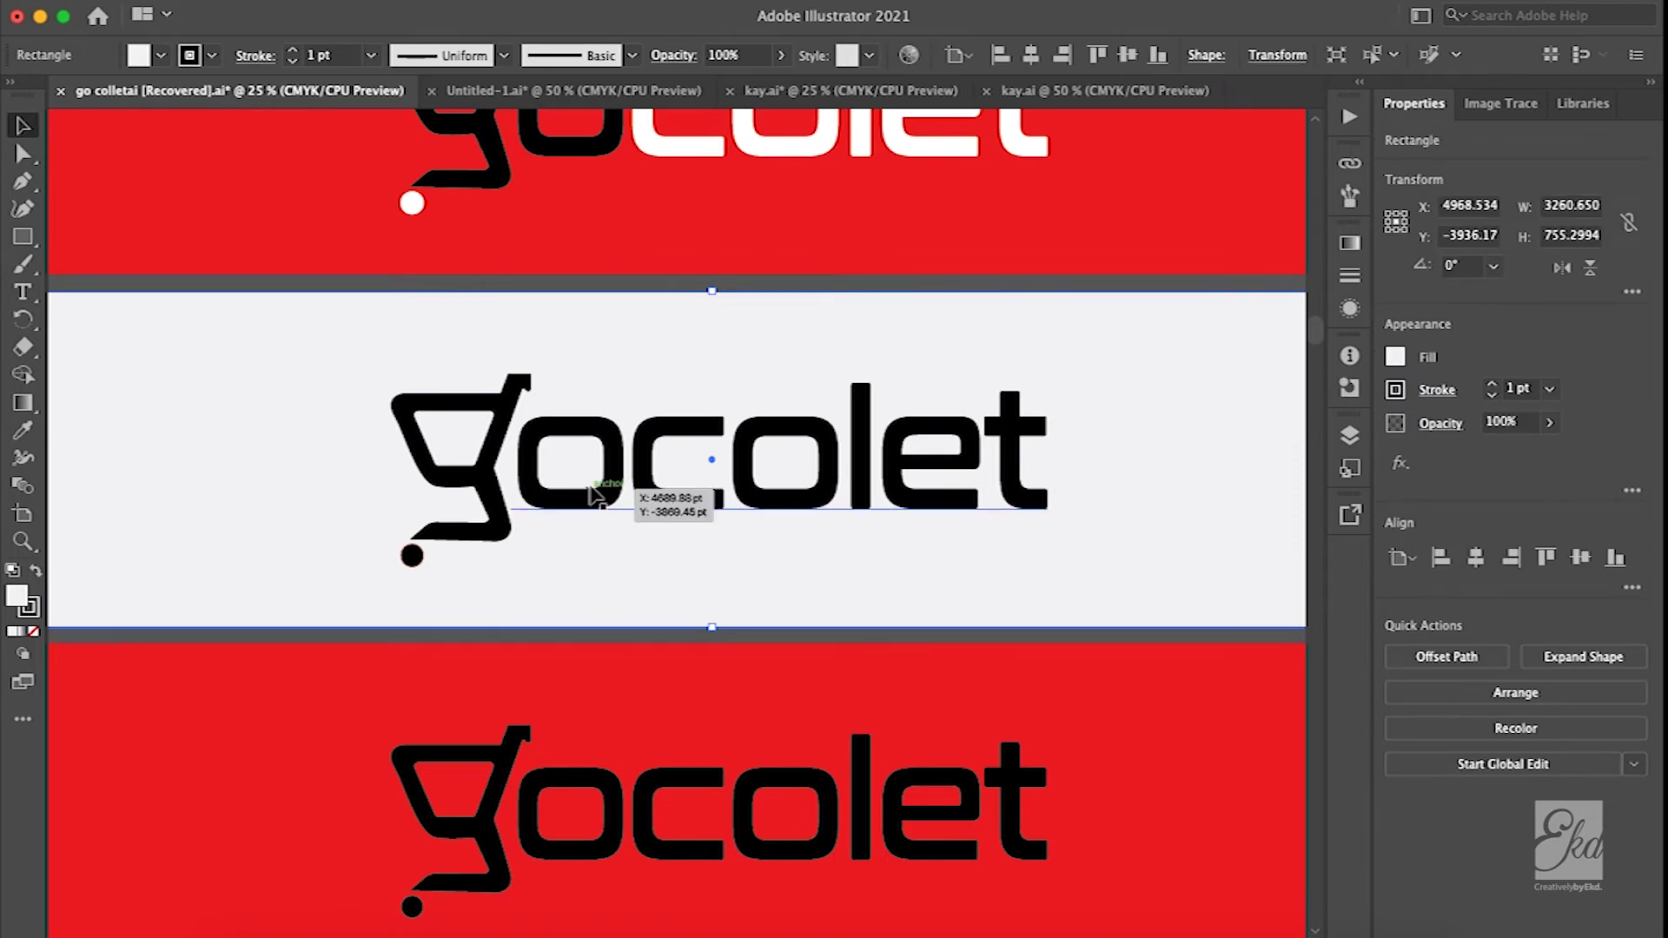
{"action": "double_click", "coordinate": [614, 489]}
{"action": "double_click", "coordinate": [627, 461]}
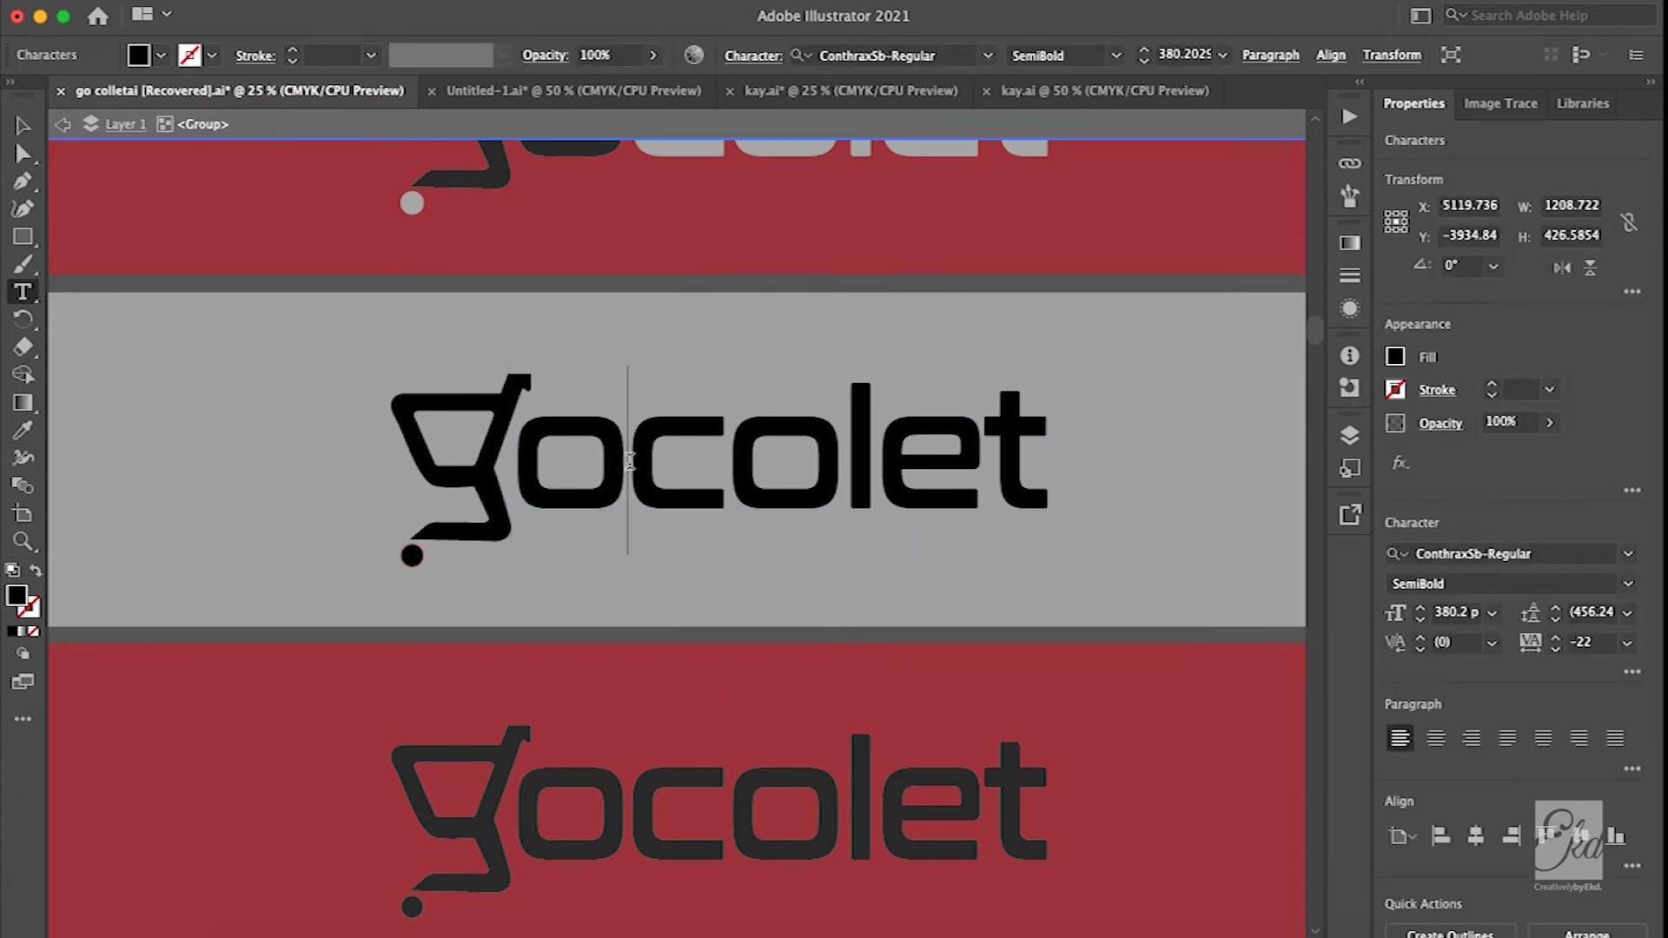
{"action": "left_click_drag", "start_coordinate": [629, 460], "coordinate": [466, 453]}
{"action": "left_click", "coordinate": [23, 126]}
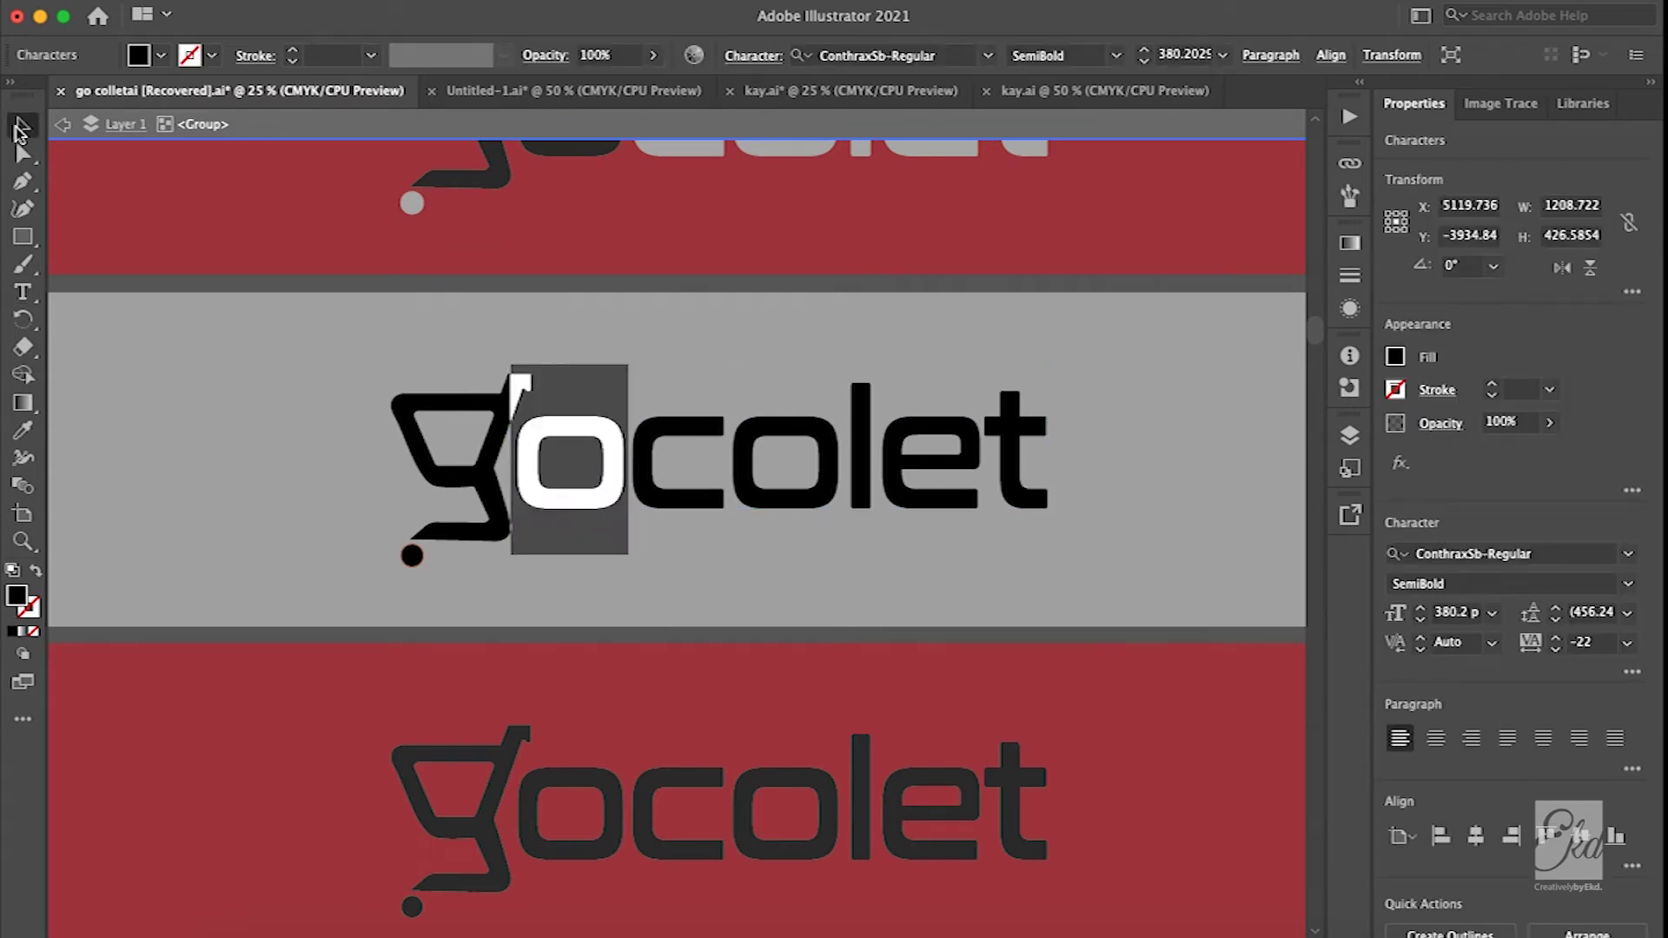
{"action": "left_click", "coordinate": [201, 296]}
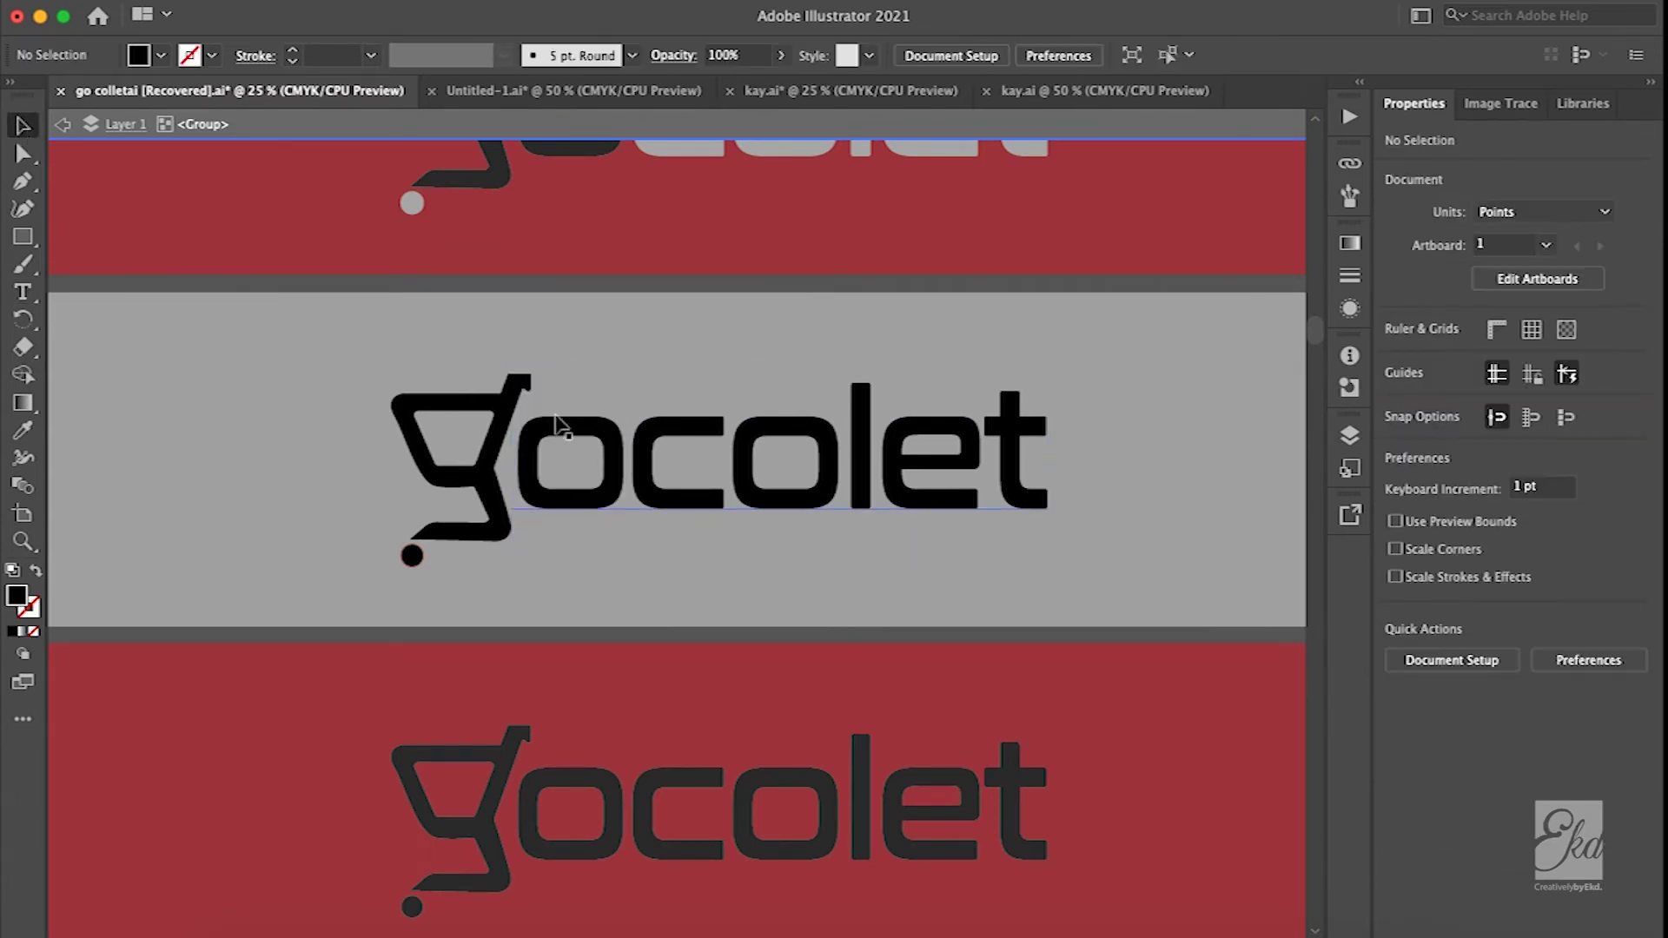
{"action": "double_click", "coordinate": [401, 275]}
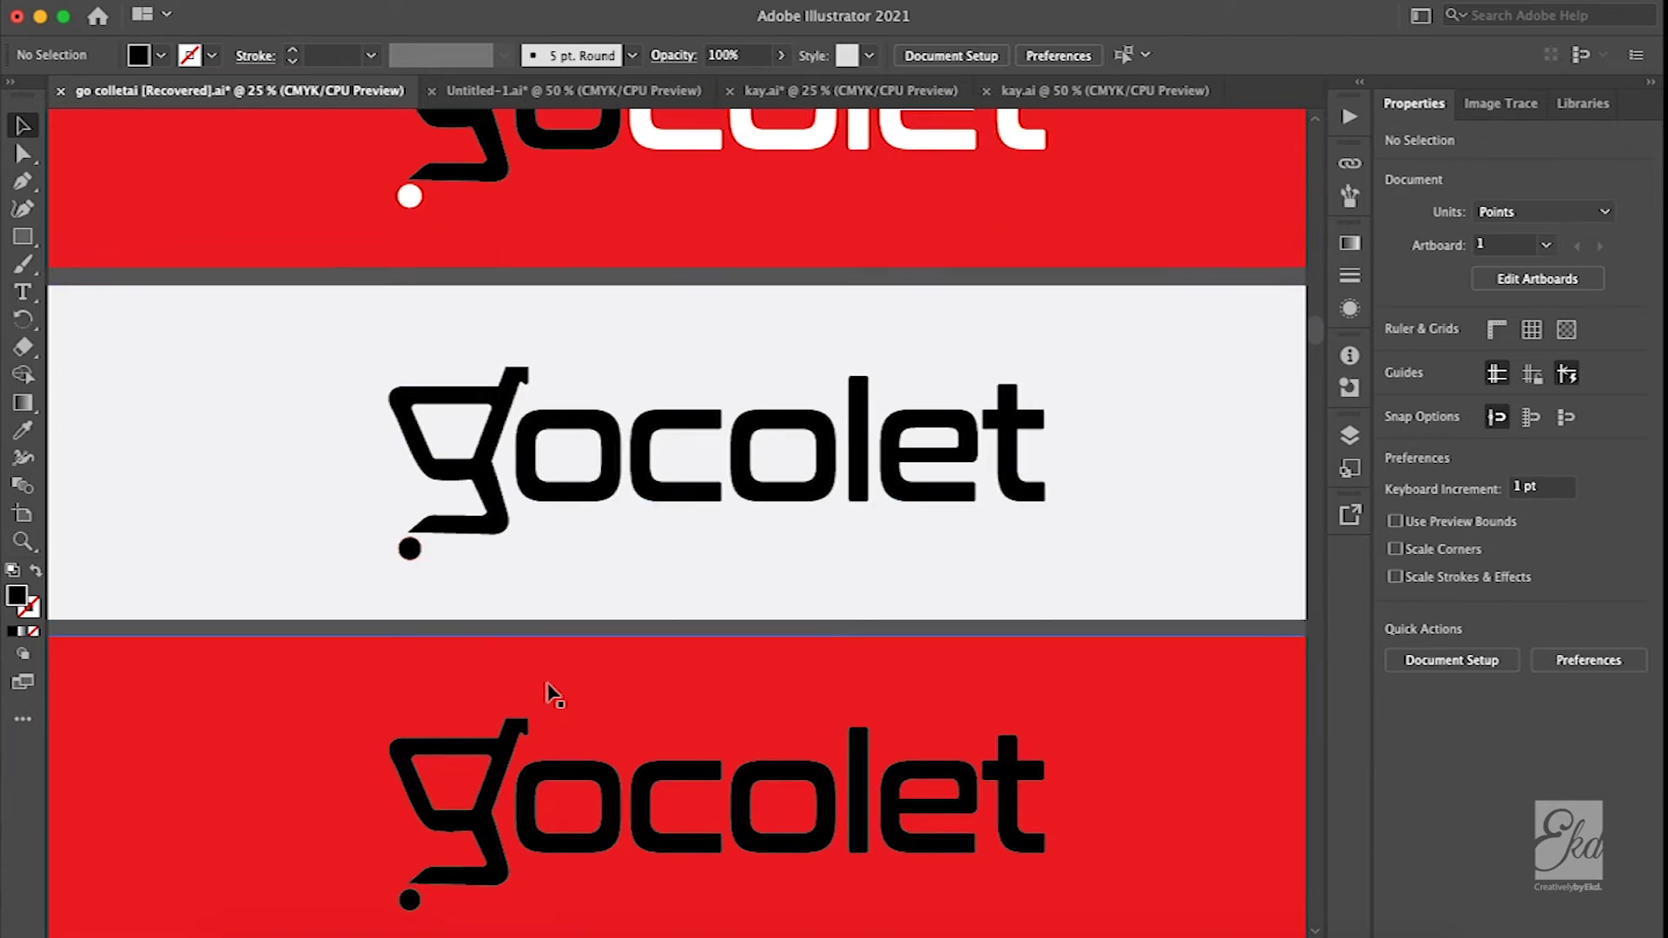
{"action": "scroll", "coordinate": [608, 738], "scroll_direction": "down", "scroll_amount": 3}
{"action": "scroll", "coordinate": [728, 804], "scroll_direction": "down", "scroll_amount": 9}
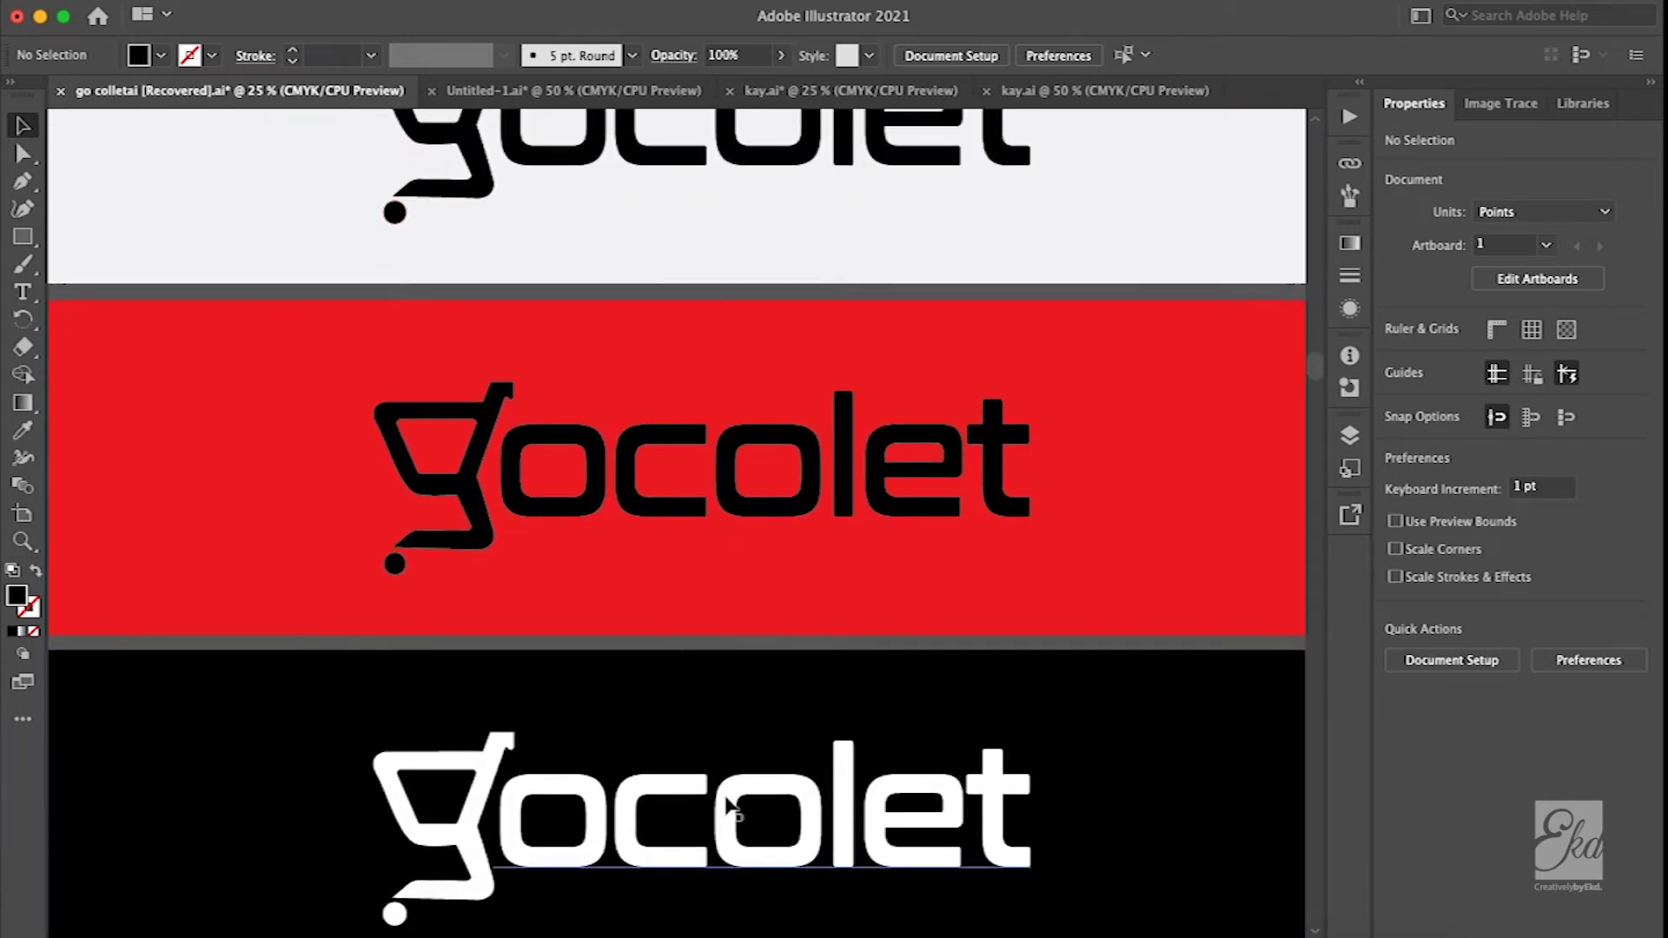
{"action": "scroll", "coordinate": [845, 657], "scroll_direction": "down", "scroll_amount": 1}
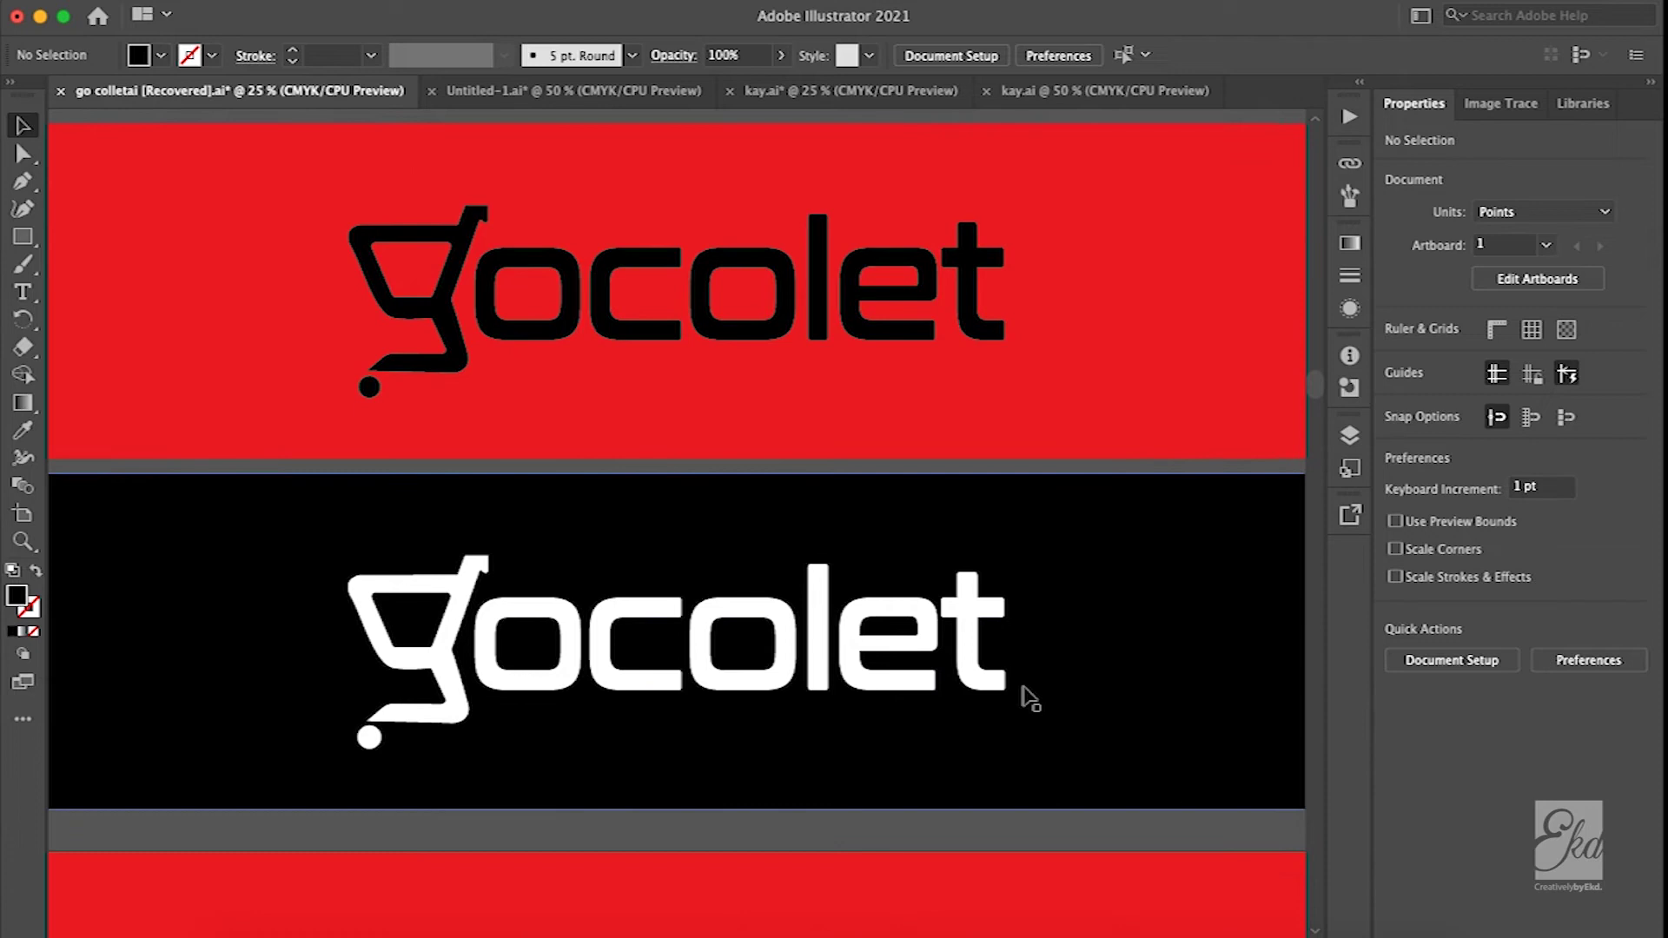
{"action": "scroll", "coordinate": [1027, 696], "scroll_direction": "down", "scroll_amount": 2}
{"action": "scroll", "coordinate": [1191, 547], "scroll_direction": "down", "scroll_amount": 7}
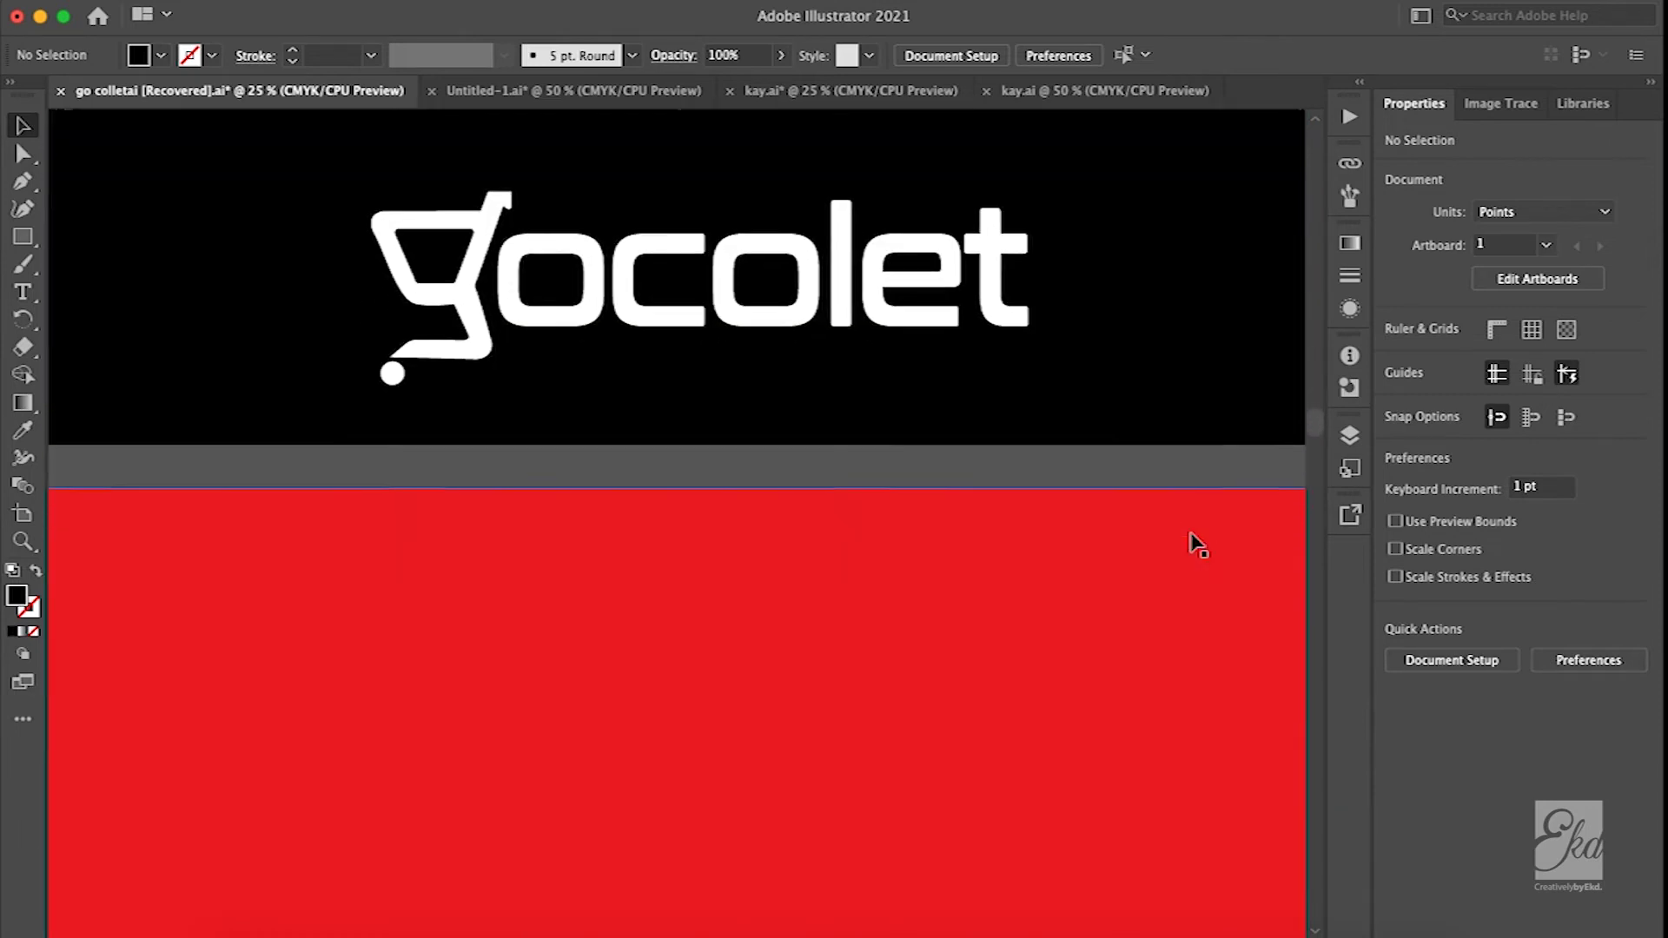
{"action": "scroll", "coordinate": [1190, 534], "scroll_direction": "down", "scroll_amount": 10}
{"action": "scroll", "coordinate": [918, 506], "scroll_direction": "down", "scroll_amount": 3}
{"action": "scroll", "coordinate": [918, 505], "scroll_direction": "down", "scroll_amount": 2}
{"action": "scroll", "coordinate": [918, 506], "scroll_direction": "up", "scroll_amount": 2}
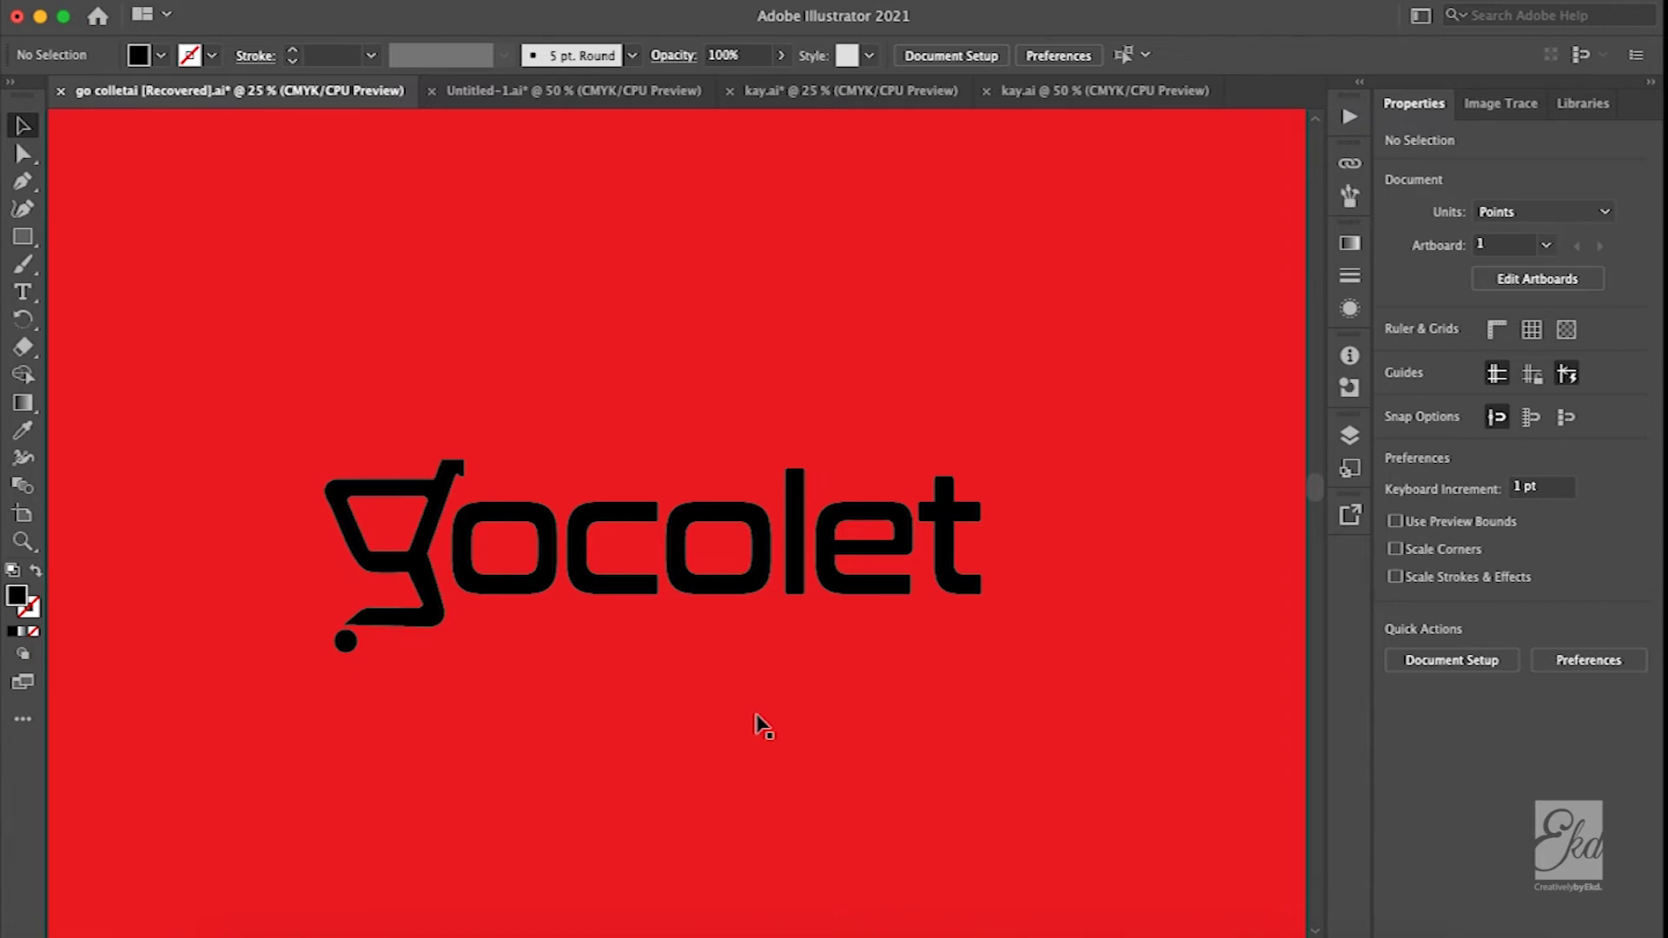
{"action": "scroll", "coordinate": [763, 725], "scroll_direction": "down", "scroll_amount": 3}
{"action": "scroll", "coordinate": [756, 730], "scroll_direction": "down", "scroll_amount": 3}
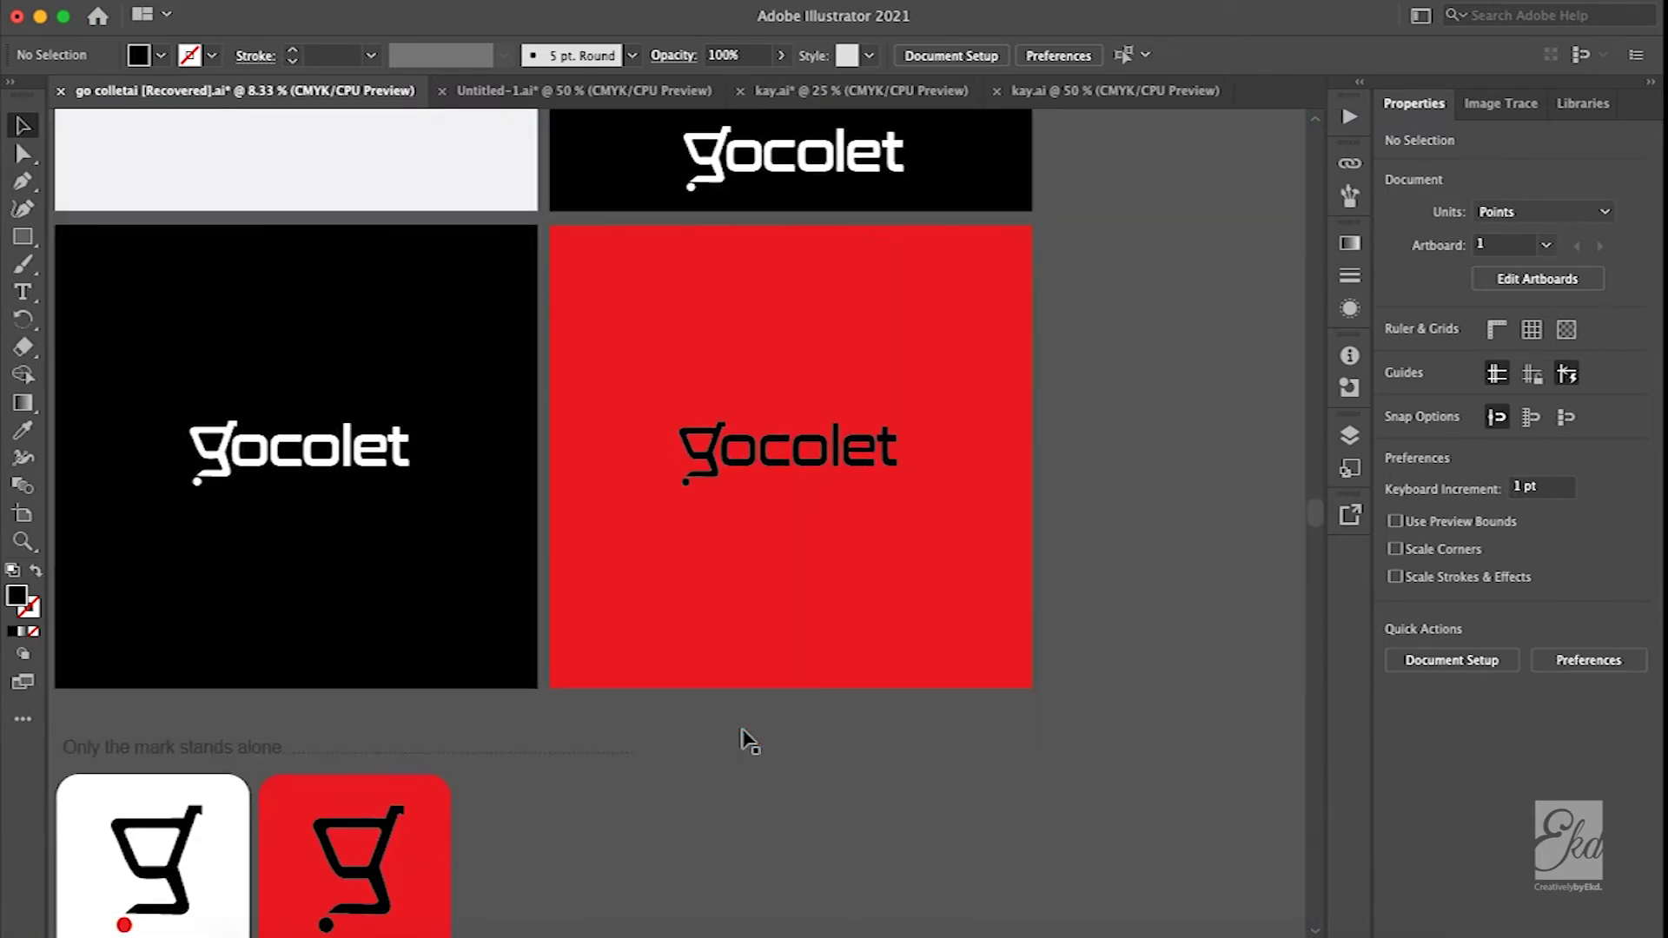
{"action": "scroll", "coordinate": [611, 589], "scroll_direction": "up", "scroll_amount": 3}
{"action": "scroll", "coordinate": [611, 589], "scroll_direction": "left", "scroll_amount": 3}
{"action": "scroll", "coordinate": [596, 619], "scroll_direction": "down", "scroll_amount": 5}
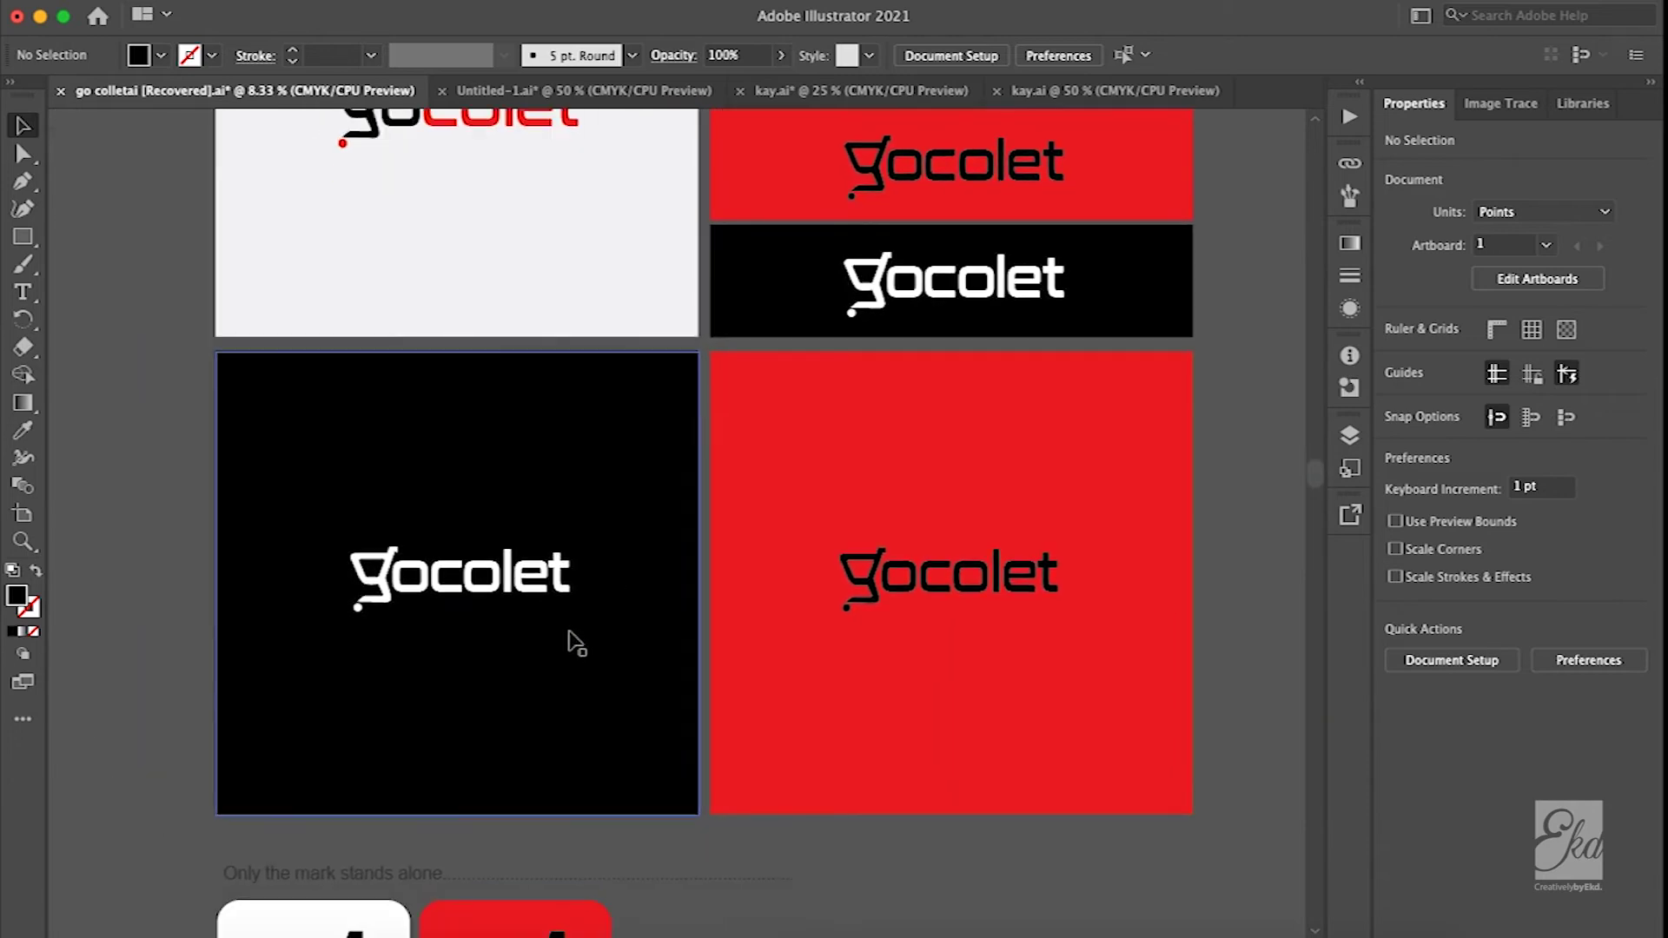
{"action": "scroll", "coordinate": [261, 733], "scroll_direction": "up", "scroll_amount": 5}
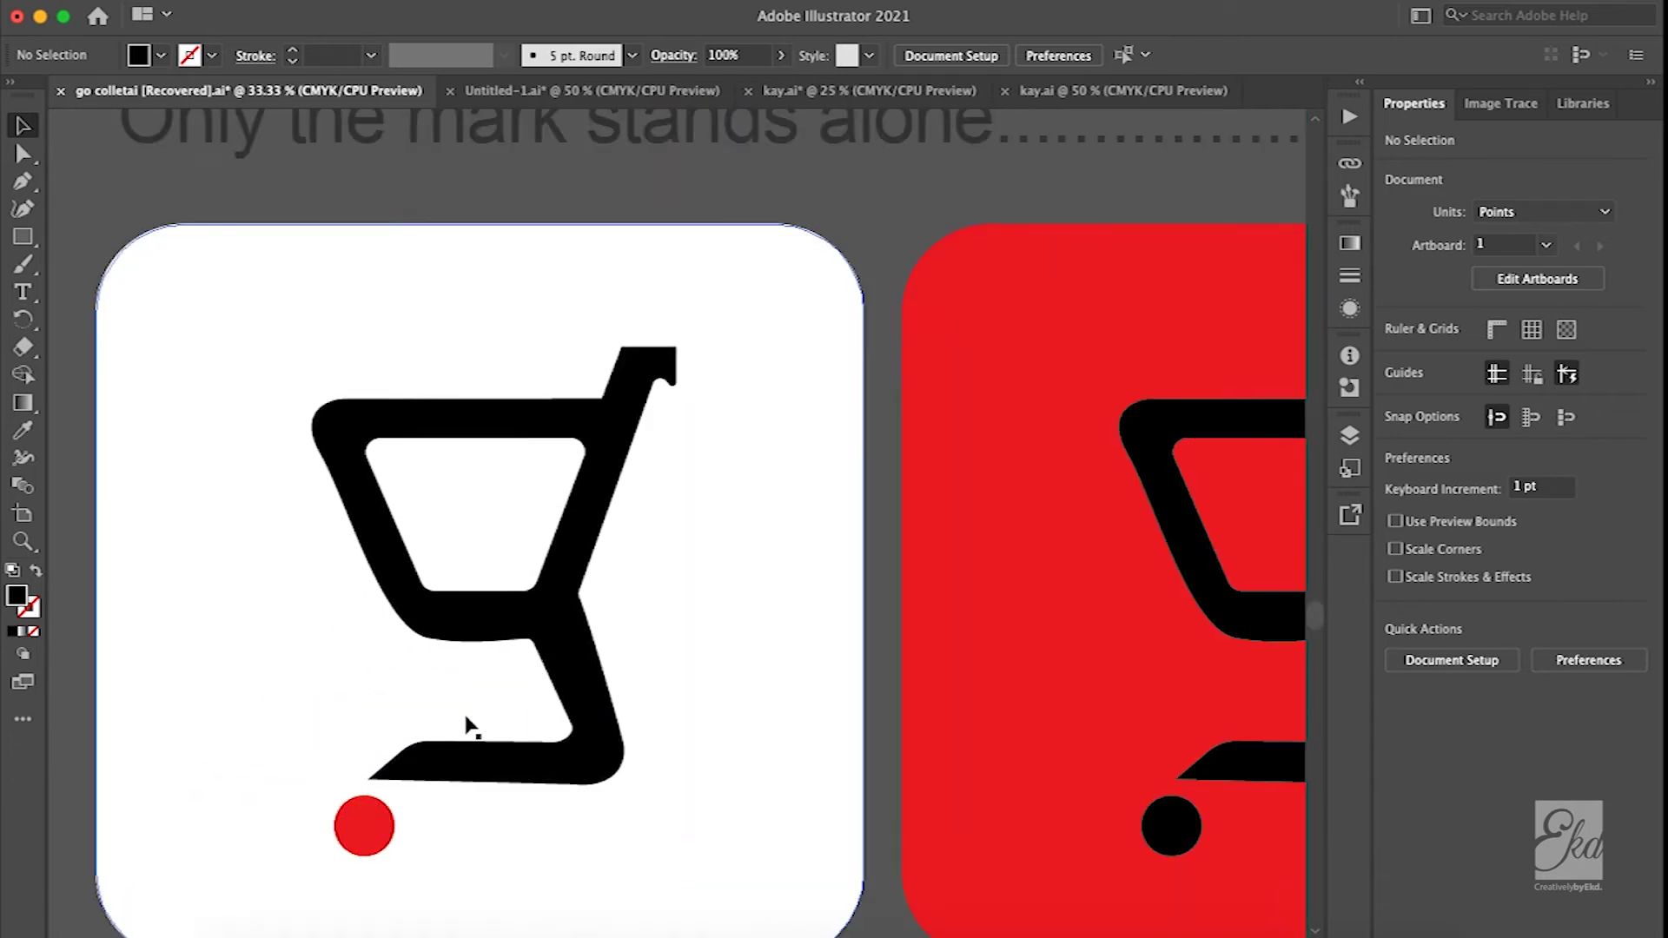
{"action": "left_click", "coordinate": [550, 614]}
{"action": "left_click", "coordinate": [882, 465]}
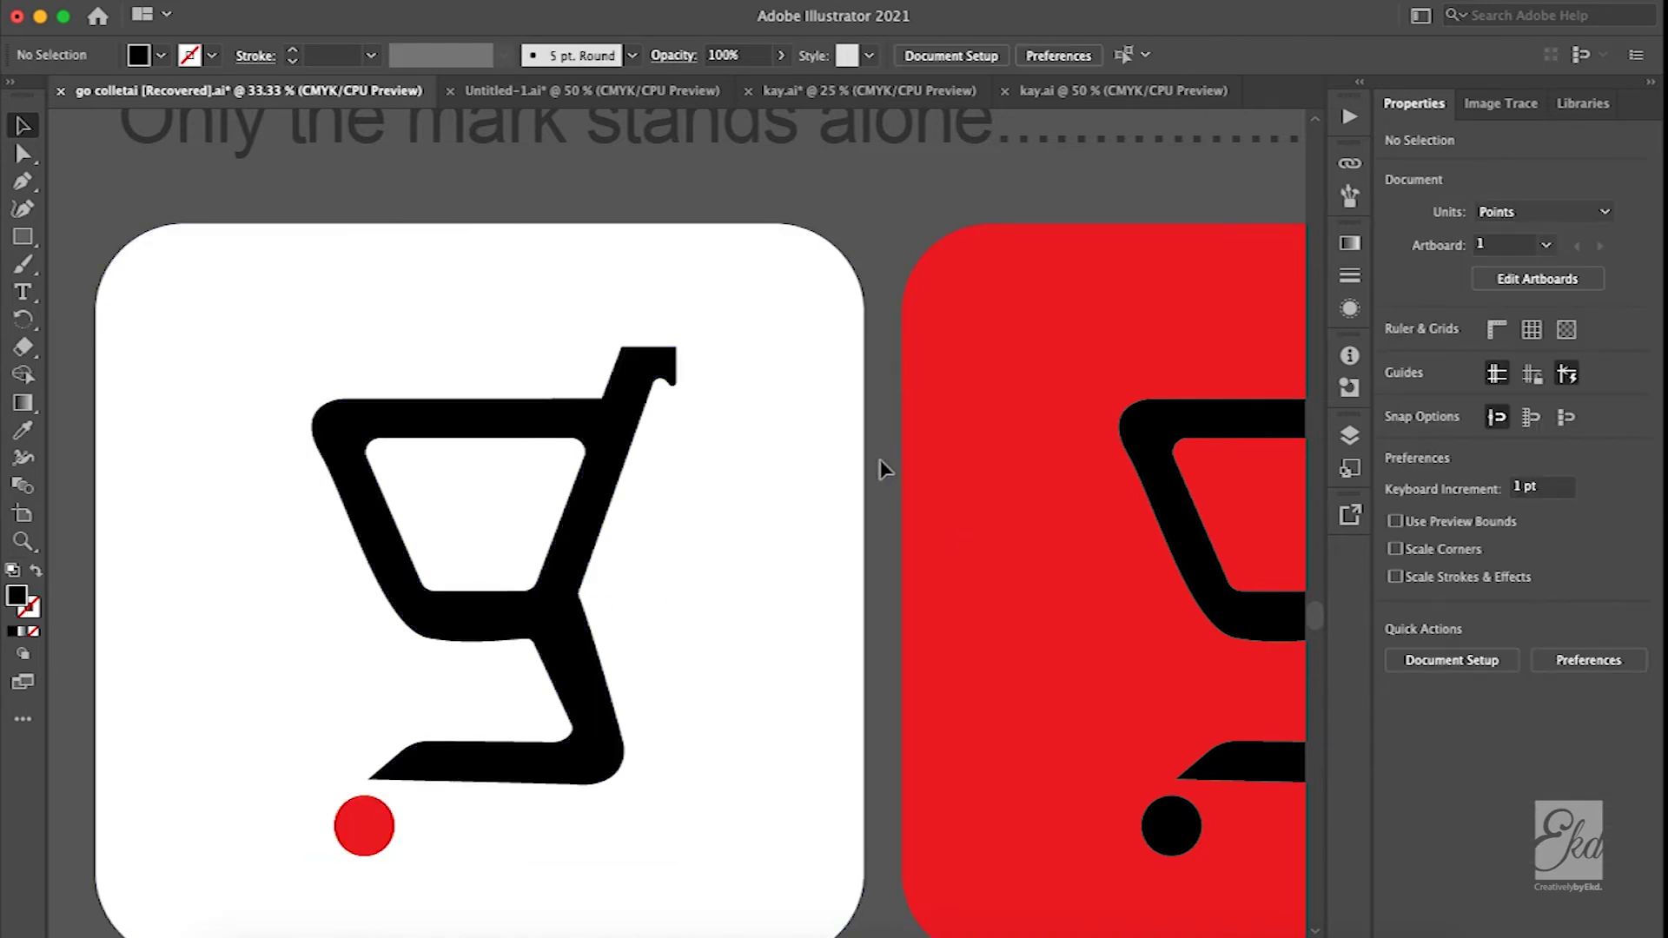
{"action": "scroll", "coordinate": [880, 469], "scroll_direction": "down", "scroll_amount": 1}
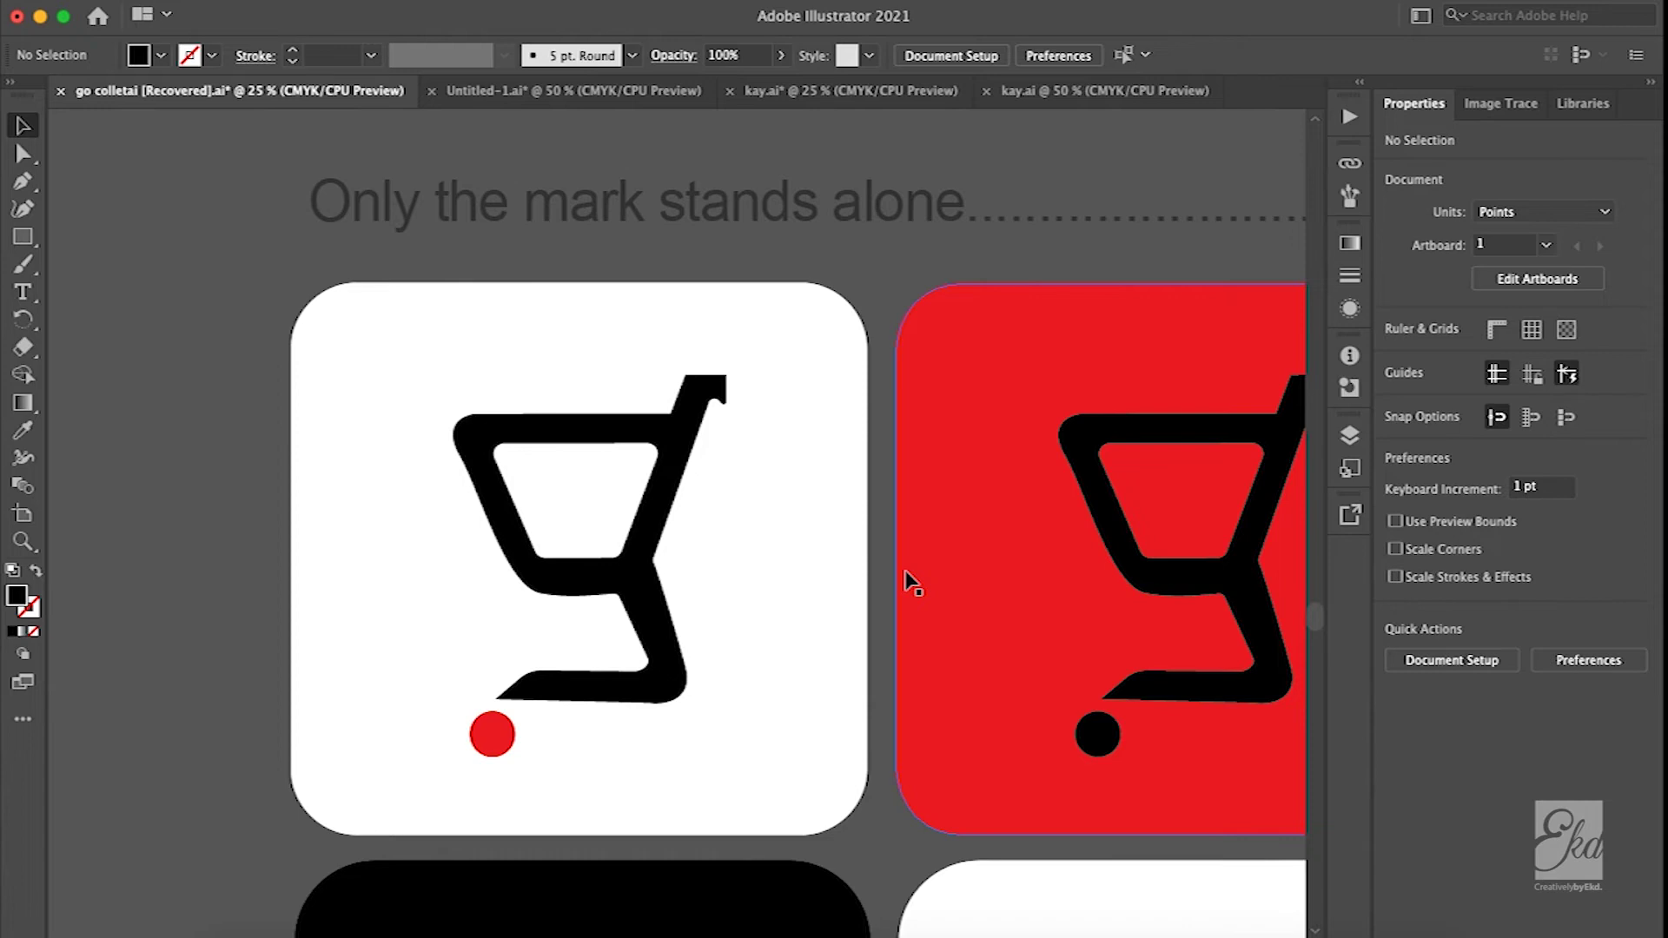
{"action": "scroll", "coordinate": [908, 581], "scroll_direction": "right", "scroll_amount": 5}
{"action": "scroll", "coordinate": [908, 580], "scroll_direction": "down", "scroll_amount": 2}
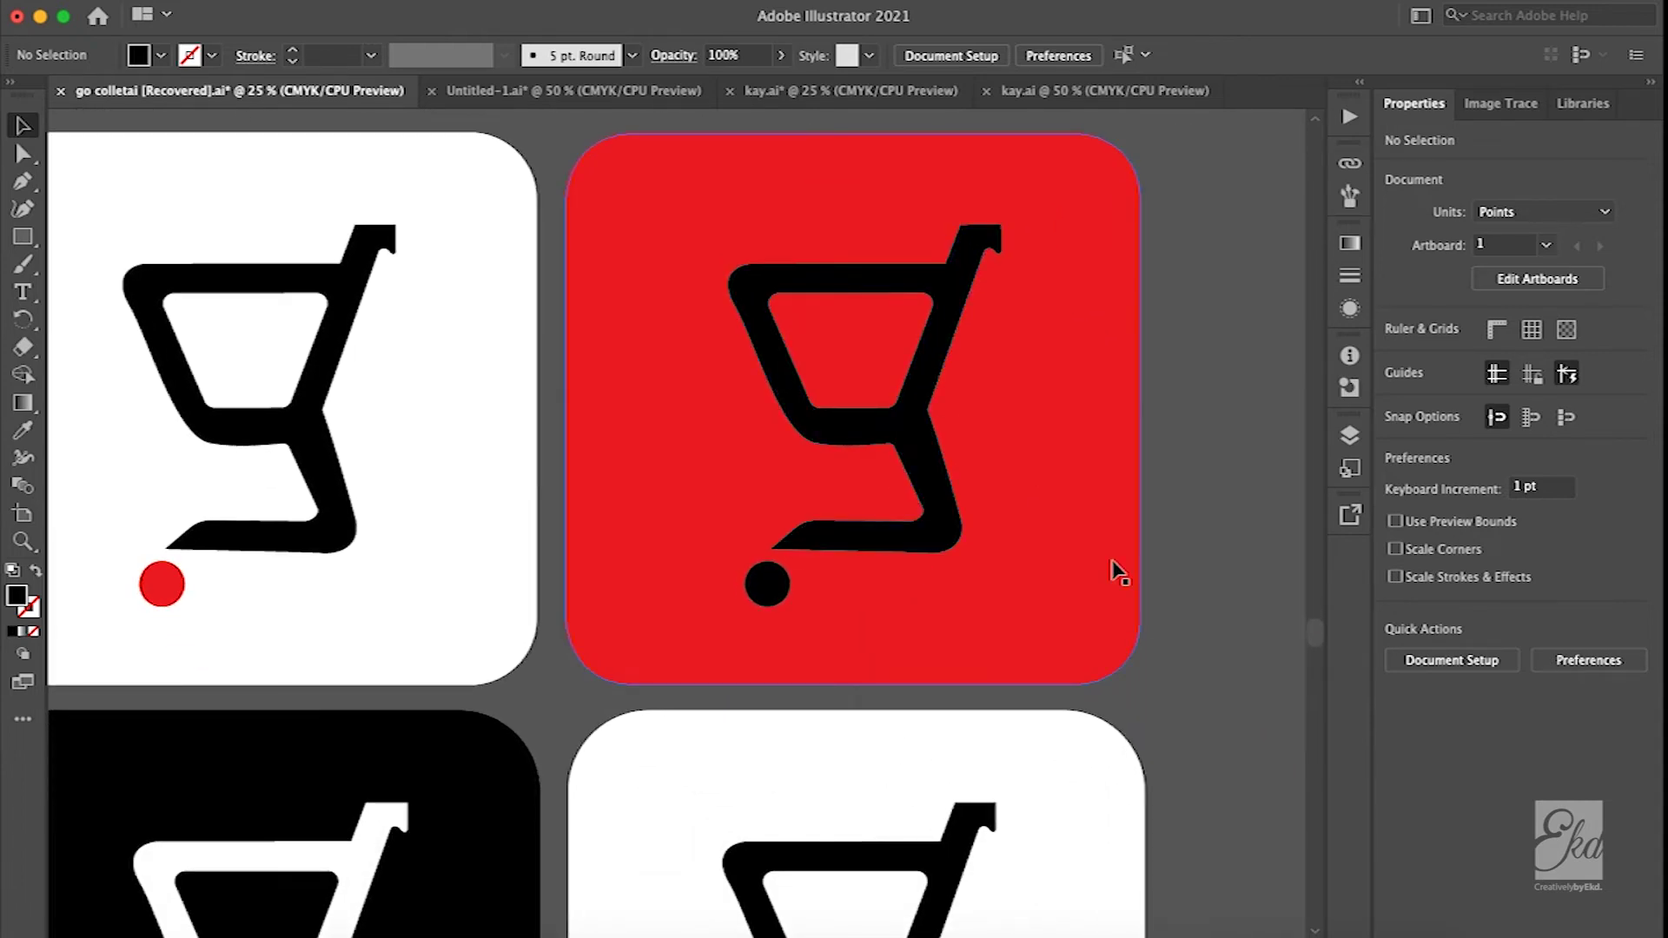
{"action": "scroll", "coordinate": [1242, 563], "scroll_direction": "down", "scroll_amount": 3}
{"action": "scroll", "coordinate": [1242, 563], "scroll_direction": "left", "scroll_amount": 1}
{"action": "scroll", "coordinate": [1242, 562], "scroll_direction": "down", "scroll_amount": 3}
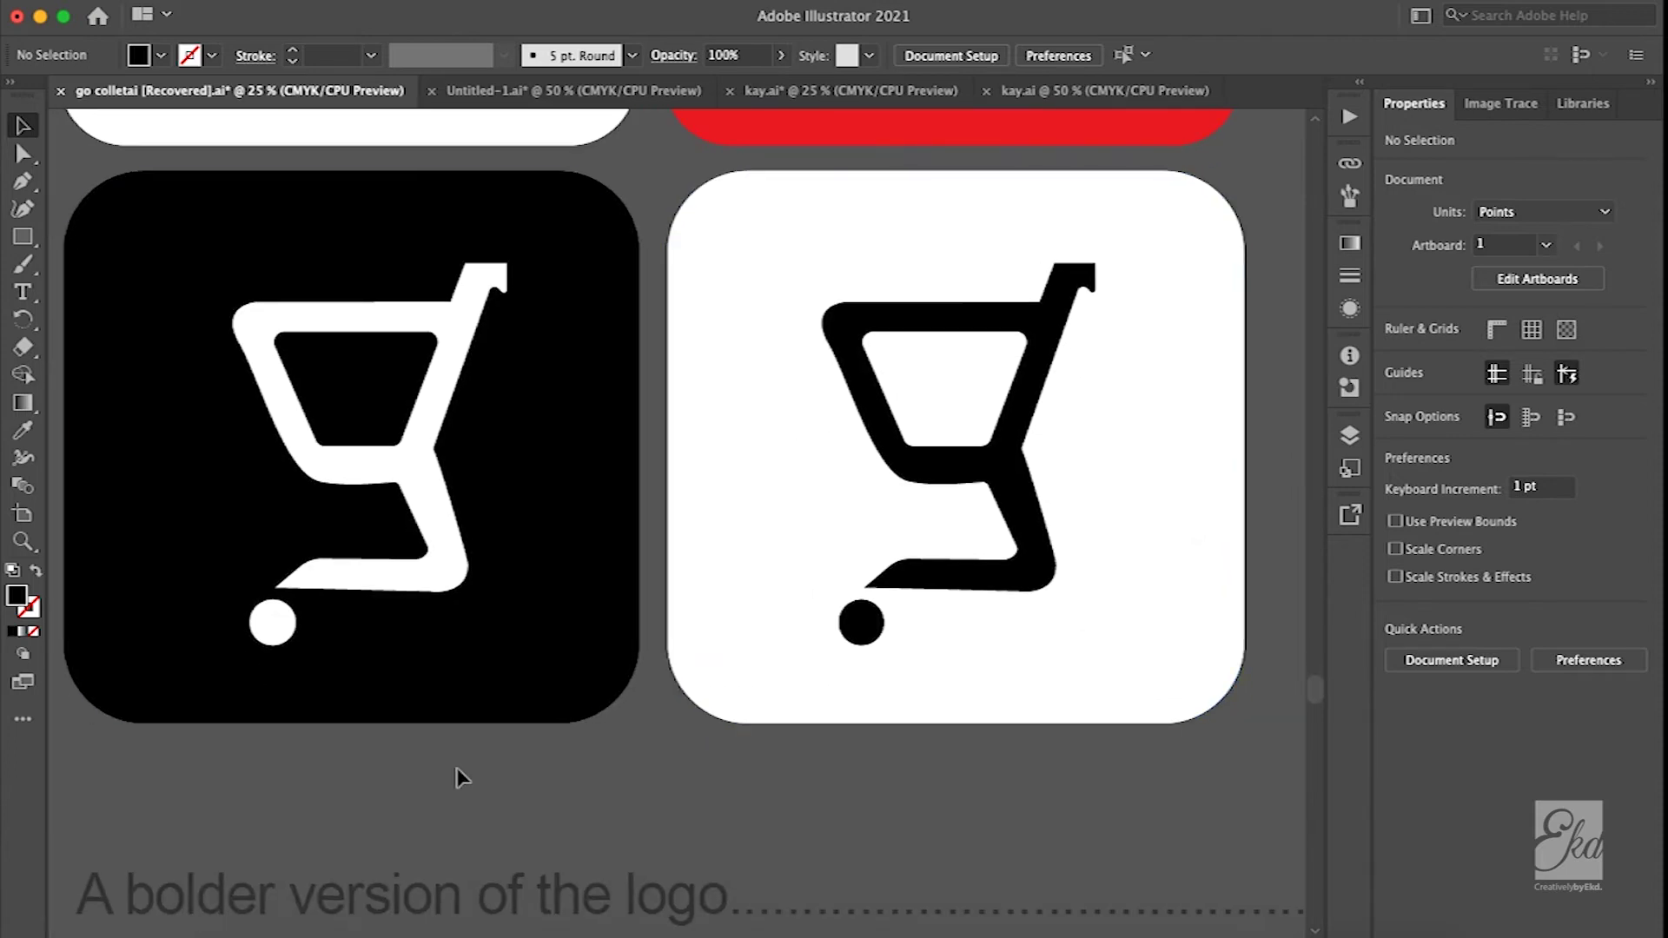
{"action": "scroll", "coordinate": [354, 502], "scroll_direction": "up", "scroll_amount": 3}
{"action": "scroll", "coordinate": [353, 502], "scroll_direction": "left", "scroll_amount": 3}
{"action": "scroll", "coordinate": [354, 502], "scroll_direction": "up", "scroll_amount": 2}
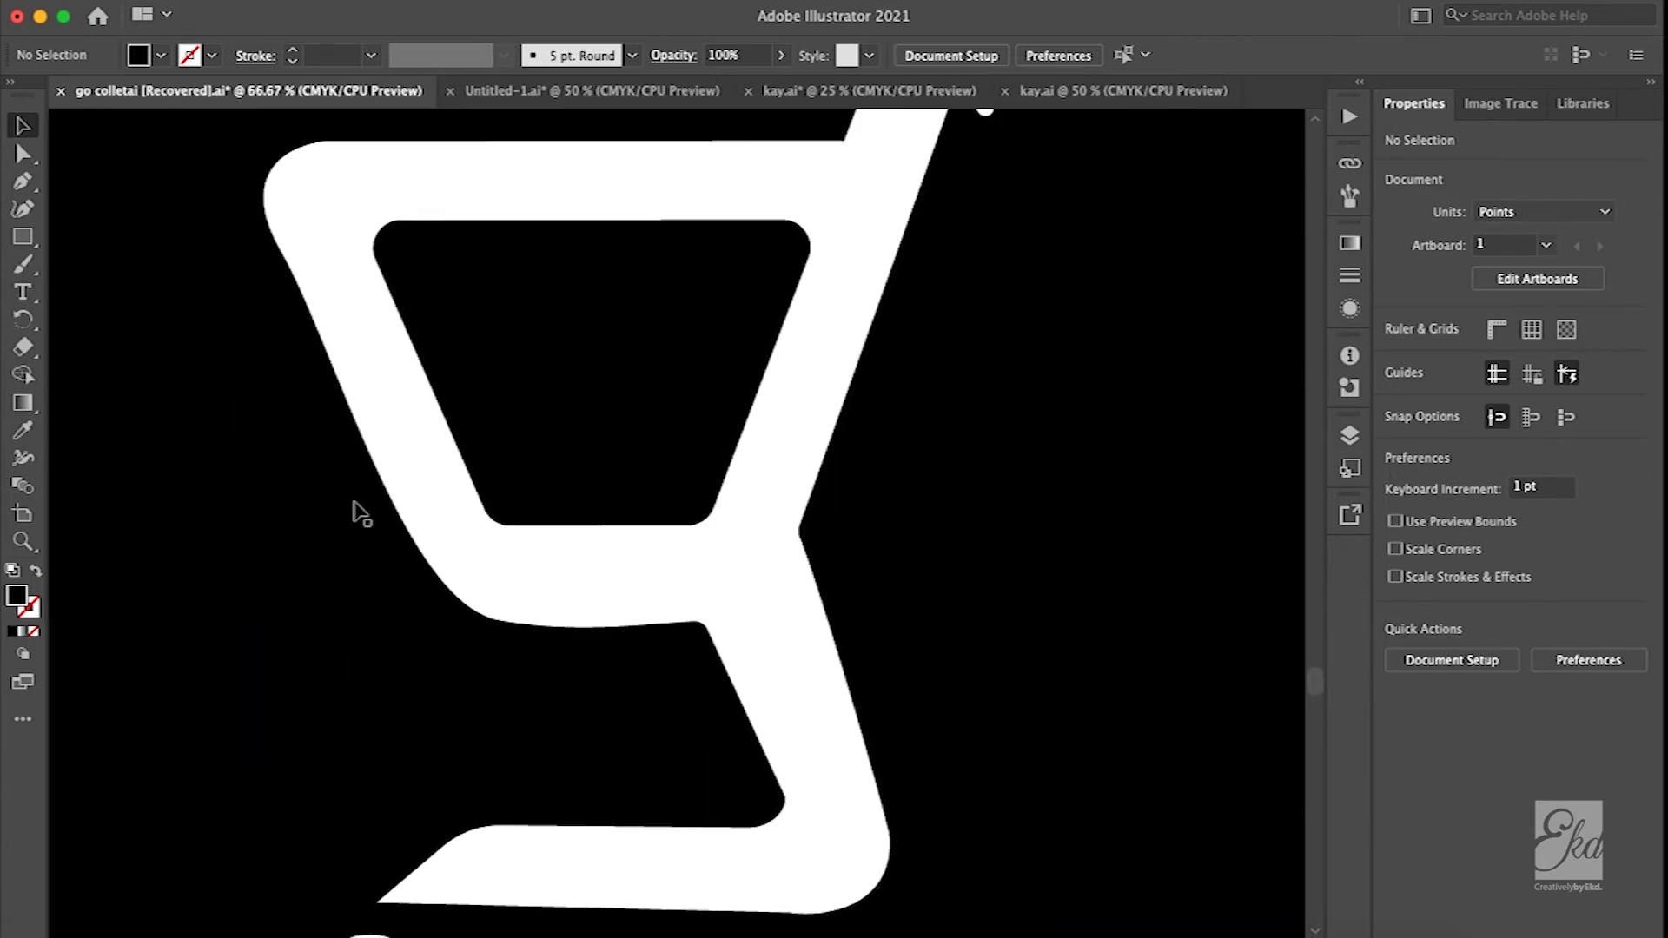
{"action": "scroll", "coordinate": [354, 502], "scroll_direction": "down", "scroll_amount": 3}
{"action": "scroll", "coordinate": [741, 560], "scroll_direction": "right", "scroll_amount": 2}
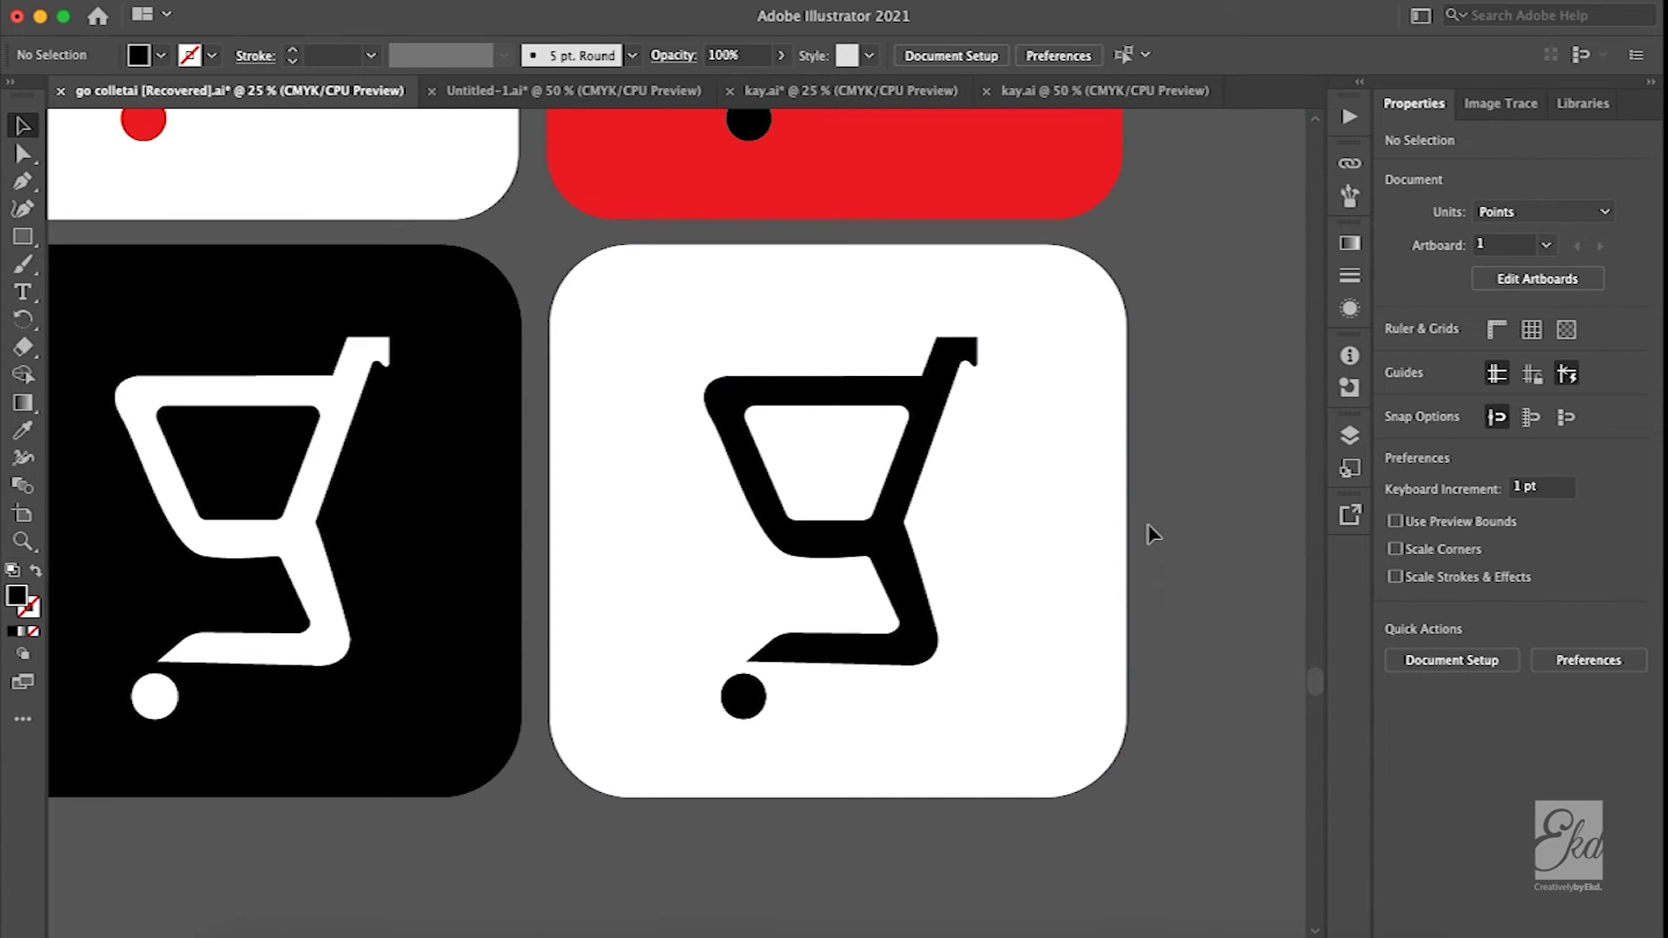
{"action": "scroll", "coordinate": [1148, 523], "scroll_direction": "down", "scroll_amount": 2}
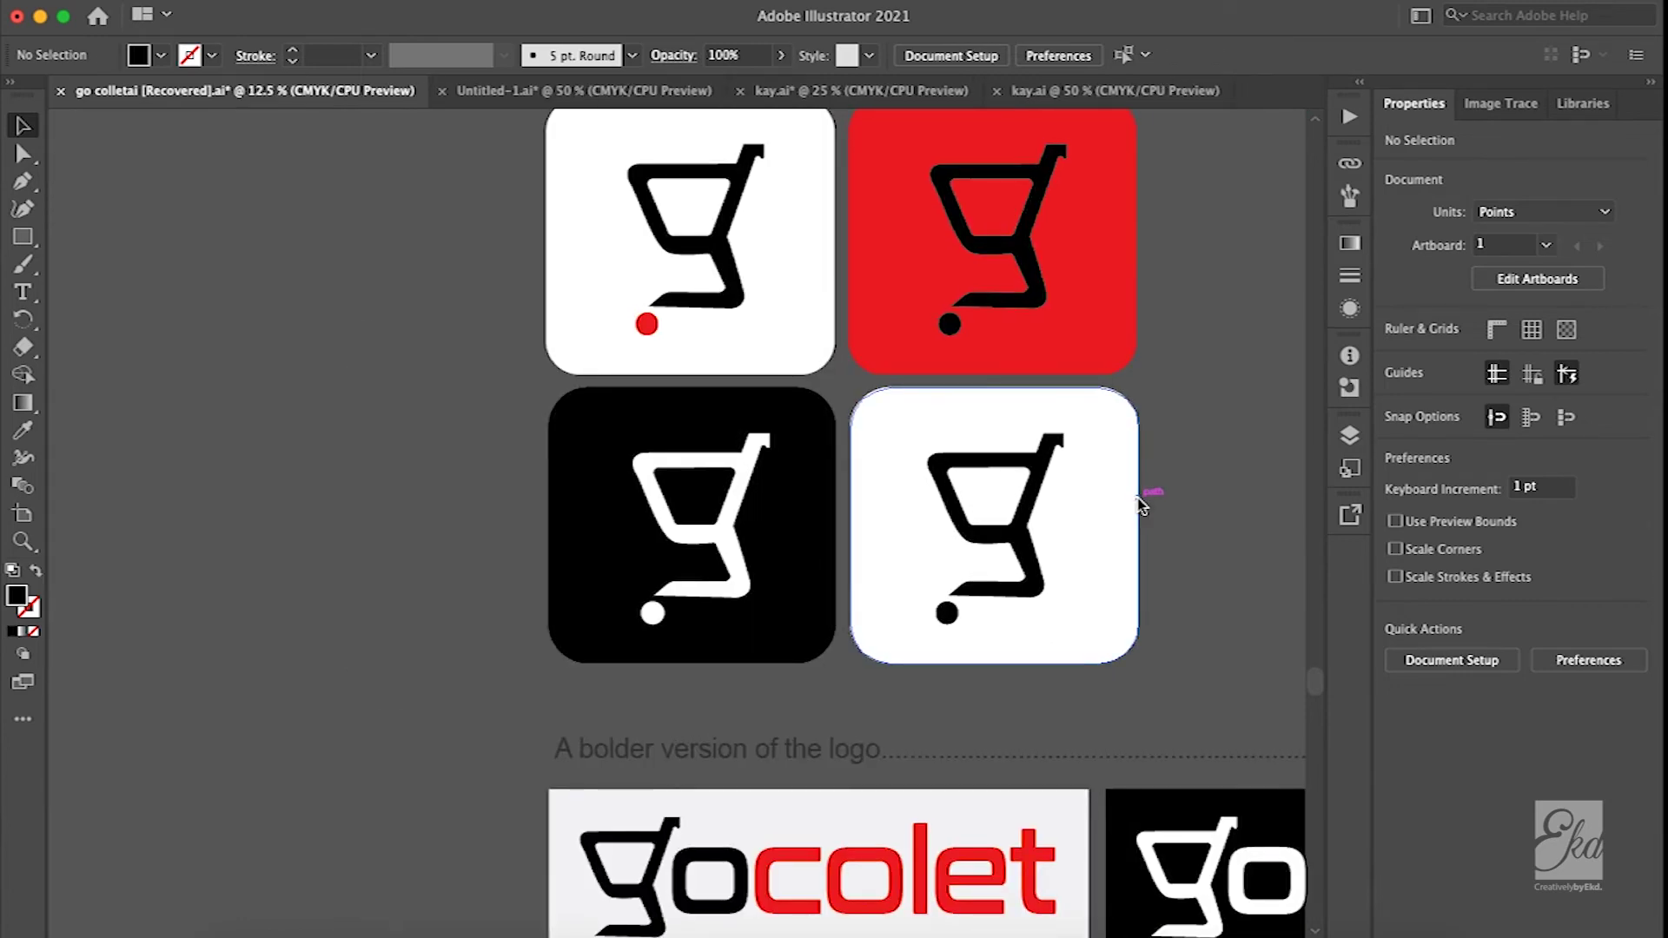
{"action": "scroll", "coordinate": [1142, 513], "scroll_direction": "down", "scroll_amount": 3}
{"action": "scroll", "coordinate": [1102, 381], "scroll_direction": "down", "scroll_amount": 3}
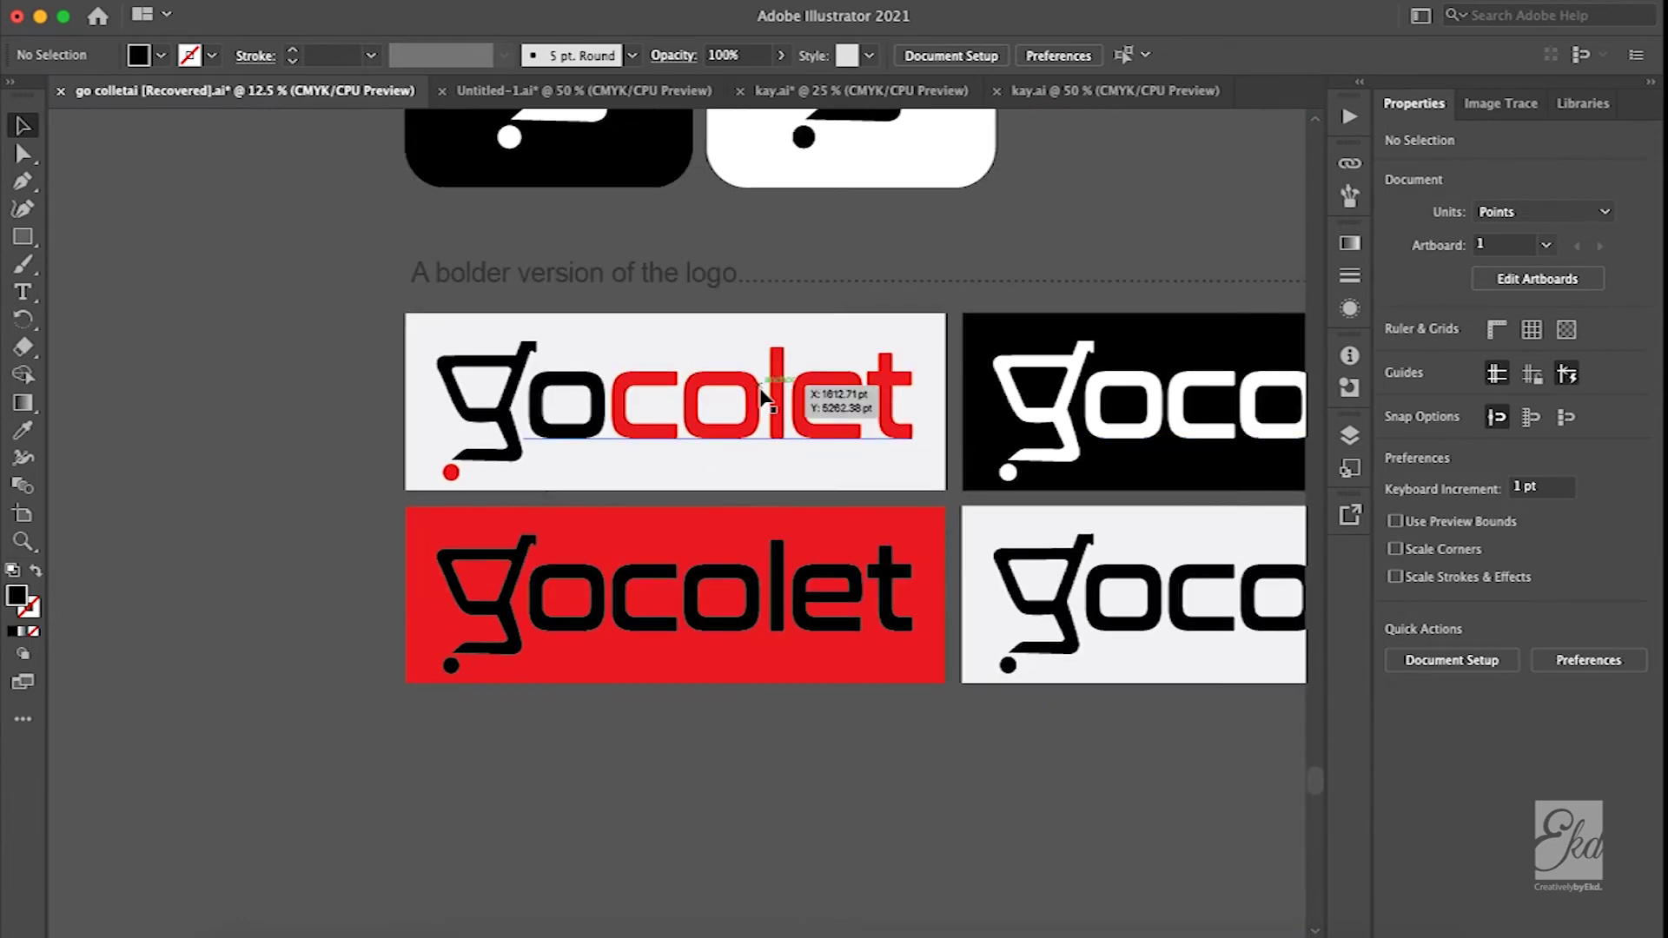
{"action": "scroll", "coordinate": [762, 397], "scroll_direction": "up", "scroll_amount": 2}
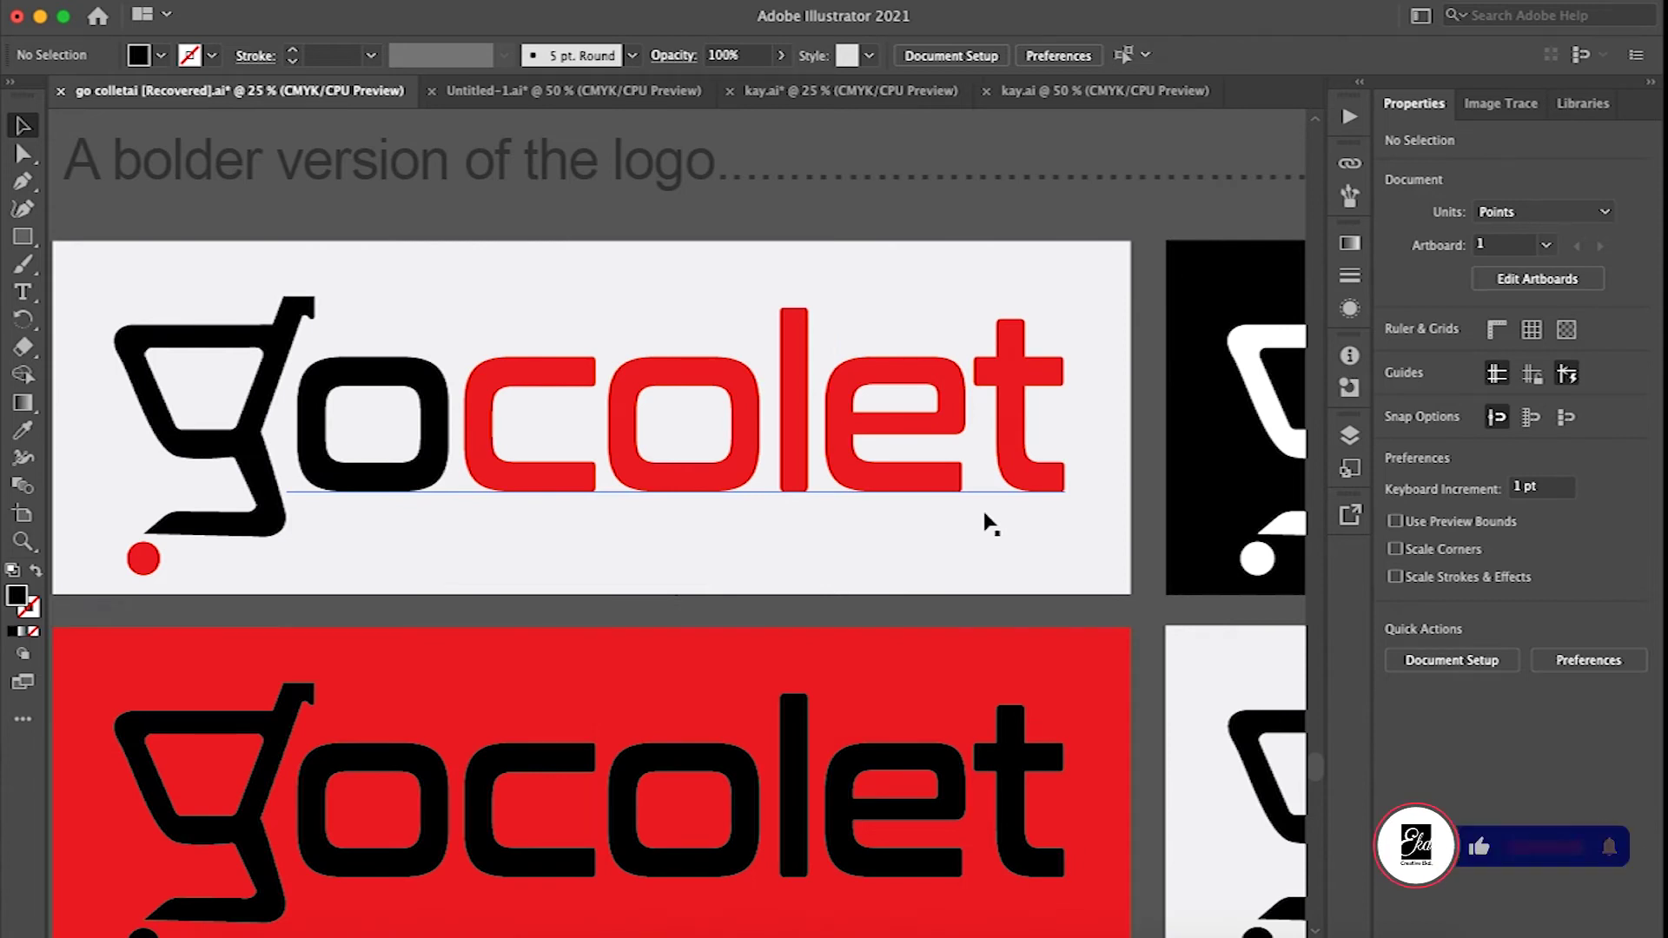
{"action": "scroll", "coordinate": [770, 548], "scroll_direction": "left", "scroll_amount": 3}
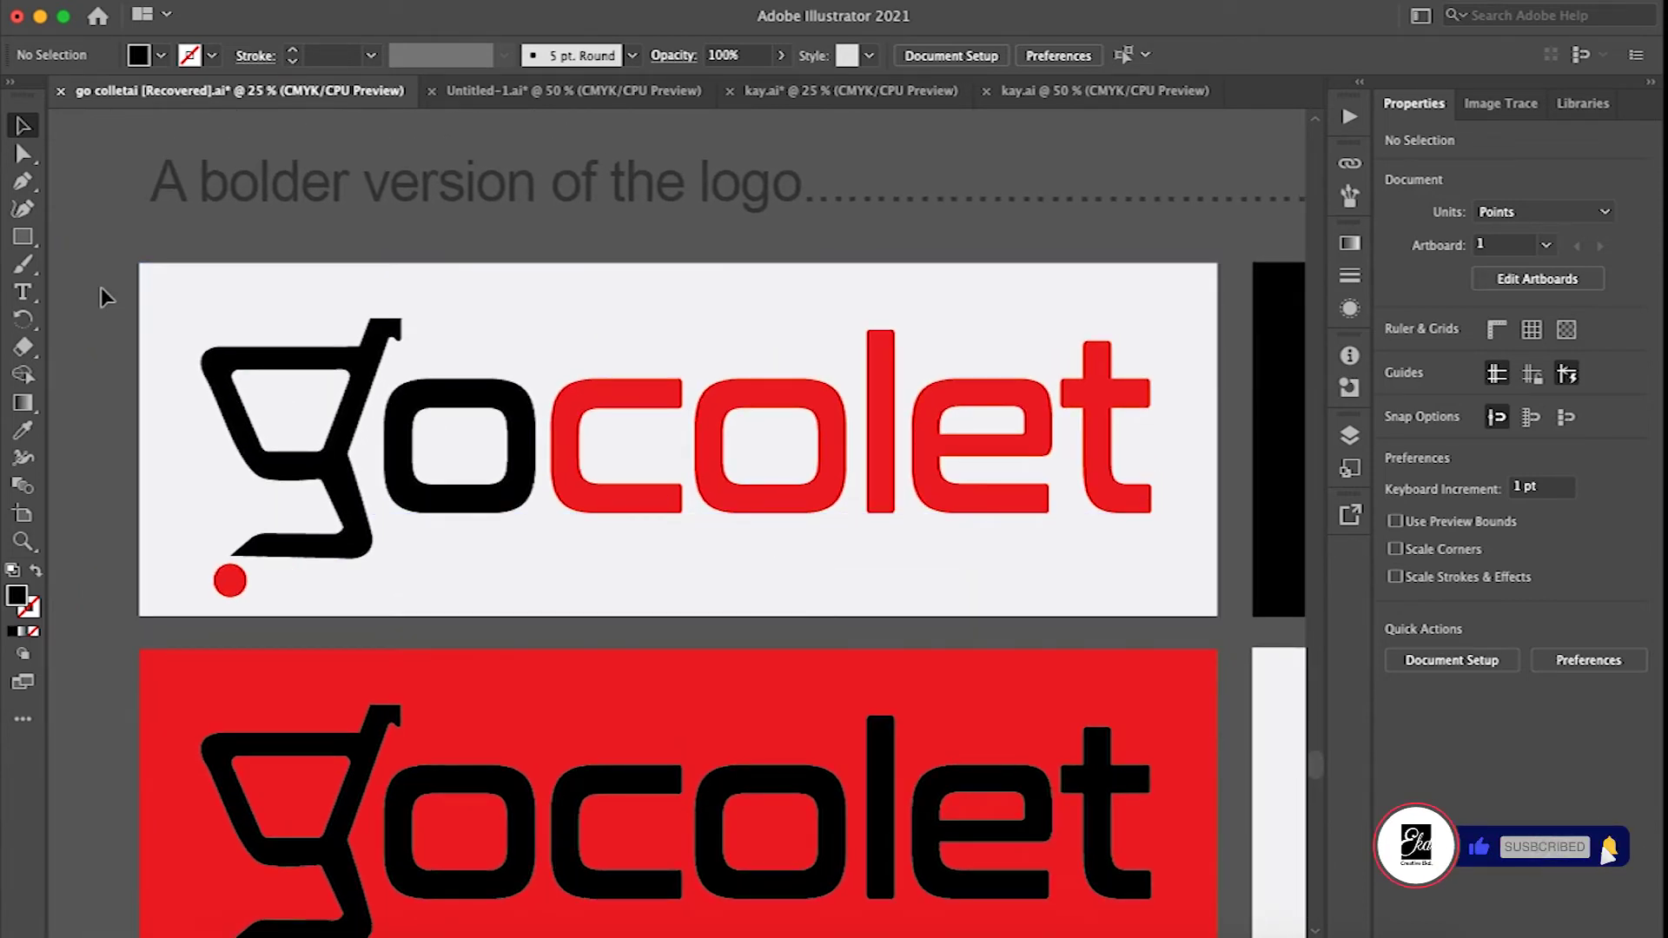
{"action": "left_click", "coordinate": [245, 316]}
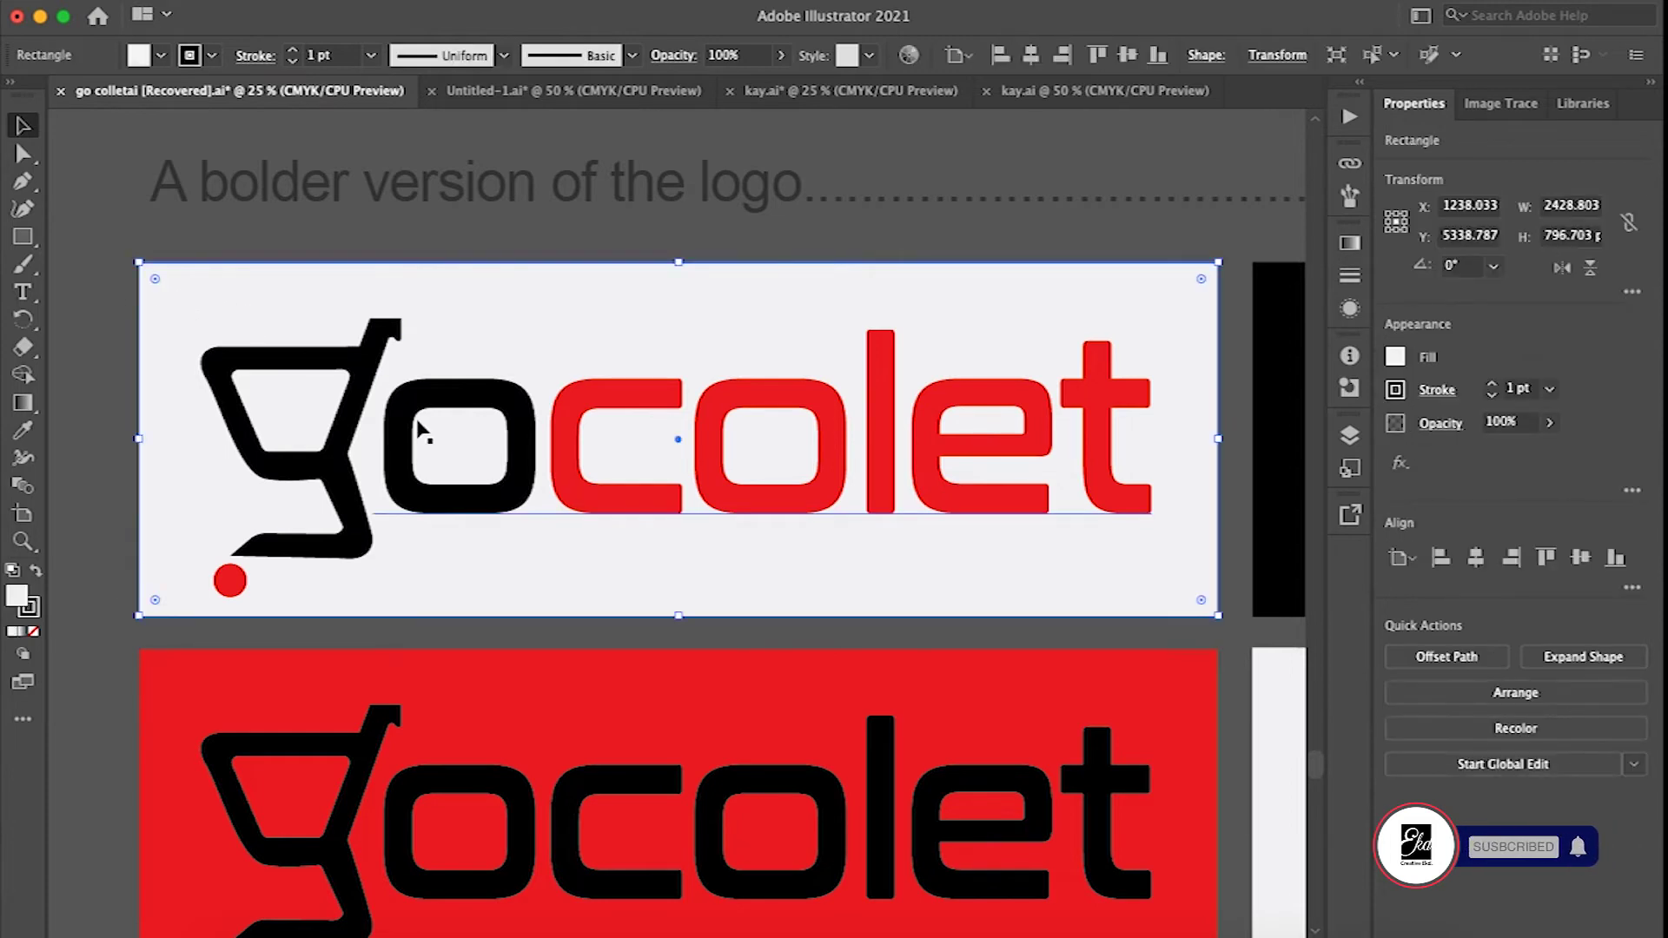
{"action": "left_click", "coordinate": [521, 436]}
{"action": "left_click", "coordinate": [177, 249]}
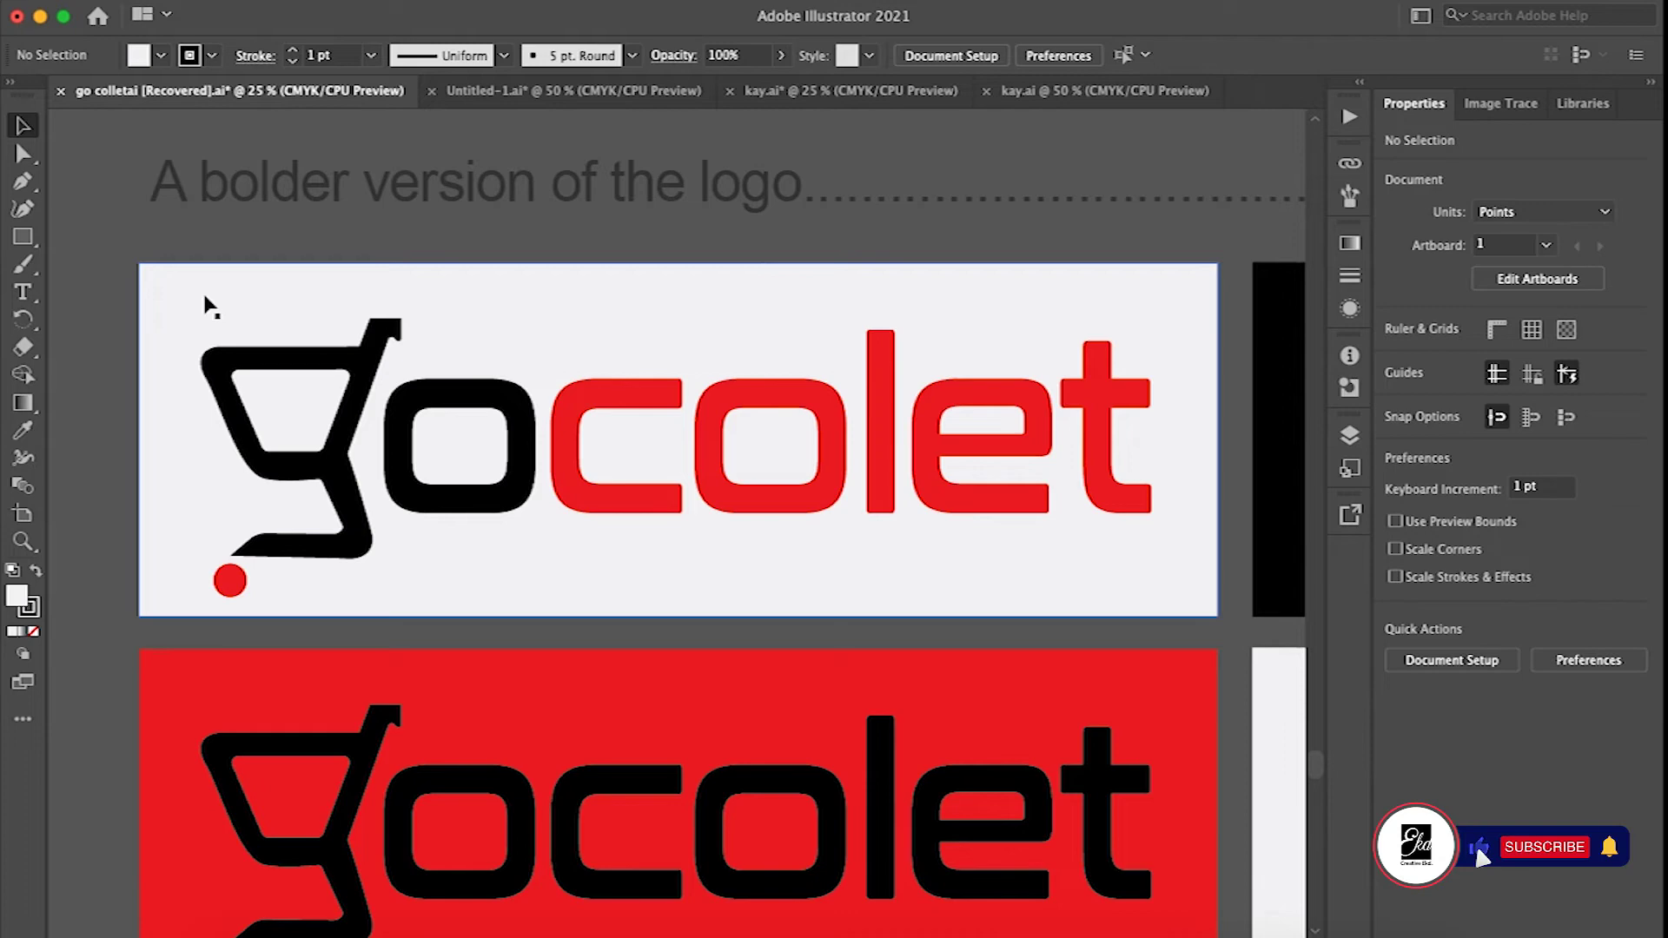
{"action": "left_click", "coordinate": [481, 432]}
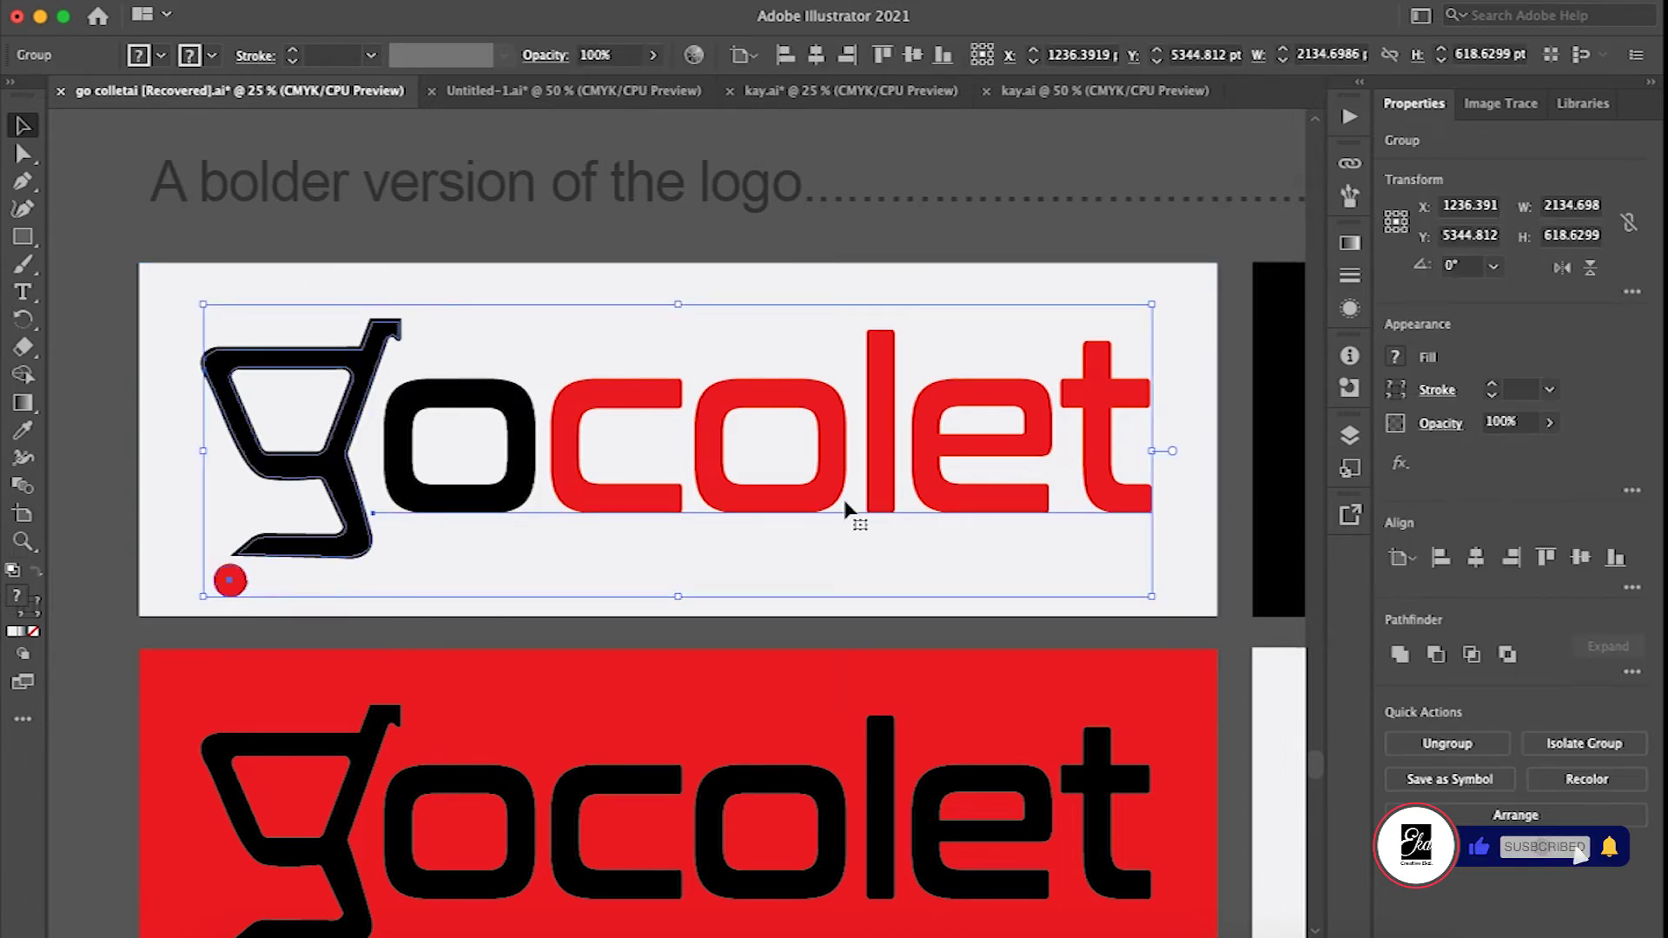
{"action": "left_click", "coordinate": [1017, 237]}
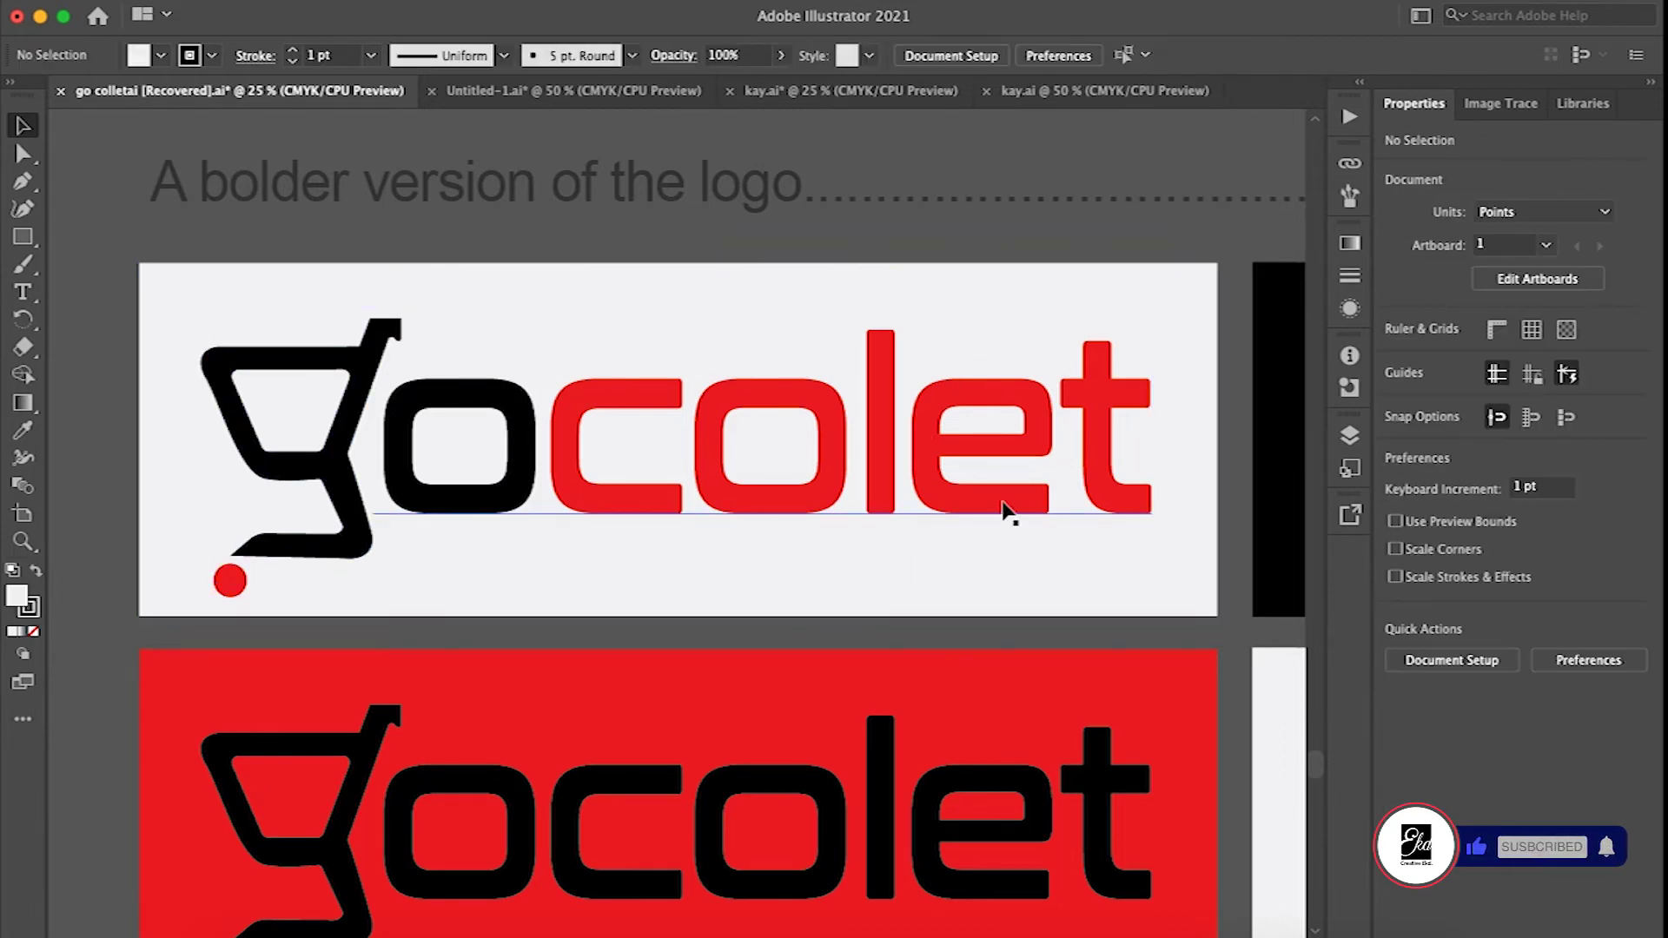
{"action": "scroll", "coordinate": [1006, 513], "scroll_direction": "up", "scroll_amount": 8}
{"action": "scroll", "coordinate": [1005, 514], "scroll_direction": "down", "scroll_amount": 6}
{"action": "scroll", "coordinate": [994, 235], "scroll_direction": "up", "scroll_amount": 3}
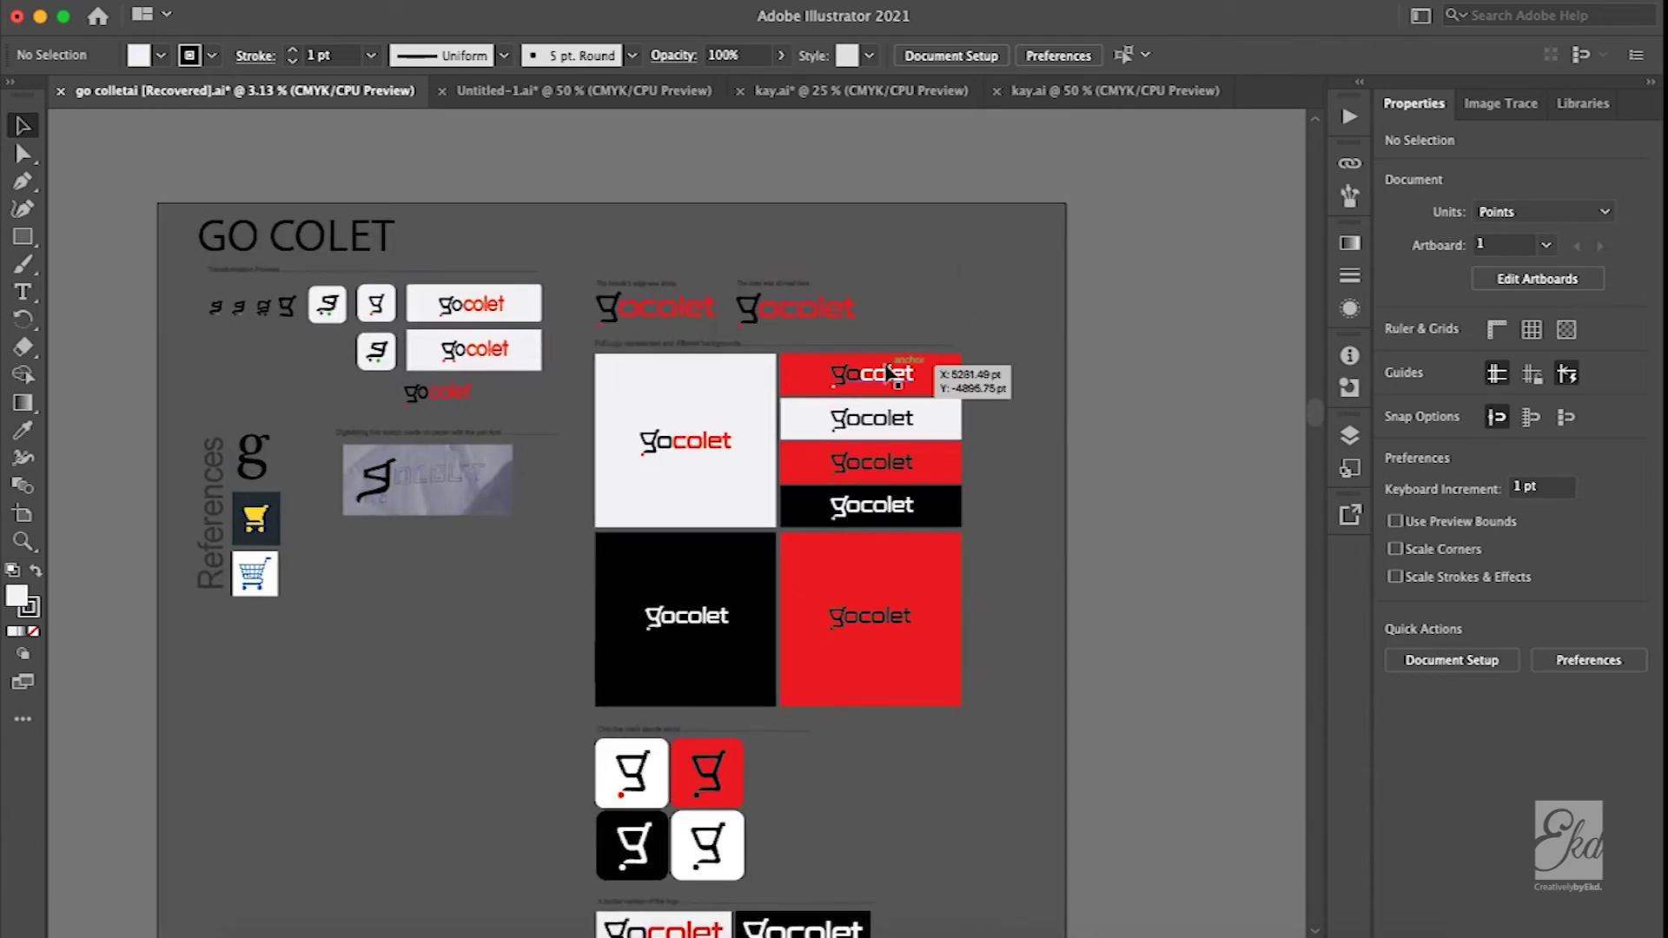
{"action": "scroll", "coordinate": [886, 367], "scroll_direction": "up", "scroll_amount": 6}
{"action": "left_click", "coordinate": [886, 367]}
{"action": "scroll", "coordinate": [885, 362], "scroll_direction": "right", "scroll_amount": 10}
{"action": "scroll", "coordinate": [885, 361], "scroll_direction": "up", "scroll_amount": 3}
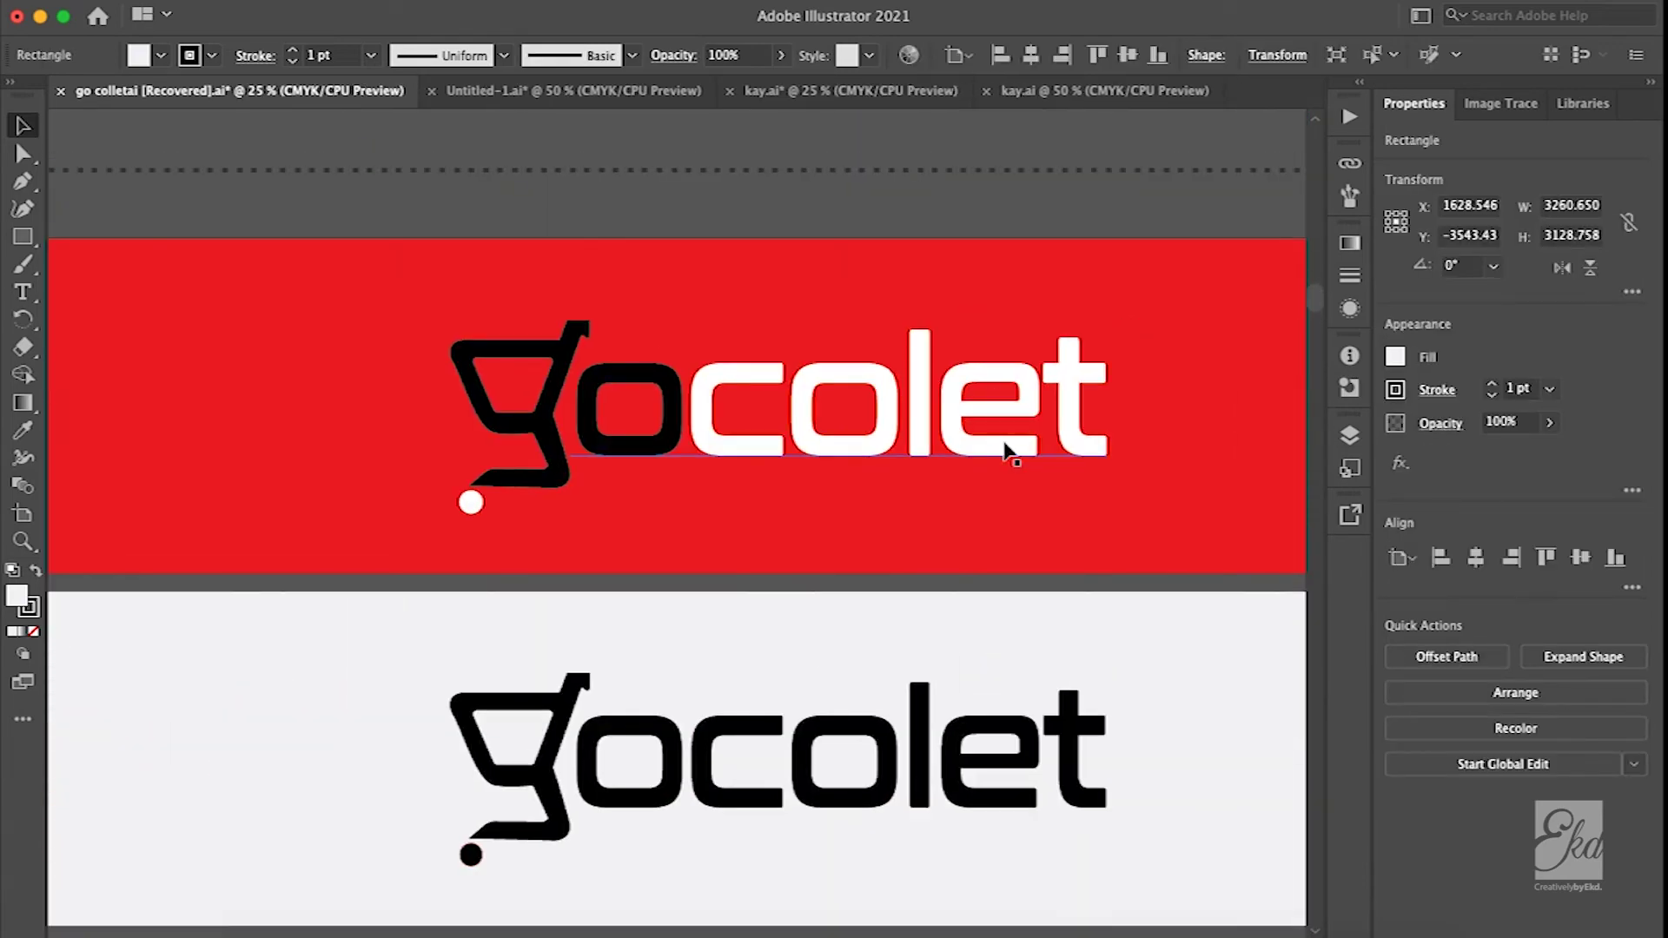
{"action": "scroll", "coordinate": [1007, 446], "scroll_direction": "down", "scroll_amount": 2}
{"action": "scroll", "coordinate": [1060, 439], "scroll_direction": "down", "scroll_amount": 2}
{"action": "scroll", "coordinate": [1060, 439], "scroll_direction": "right", "scroll_amount": 2}
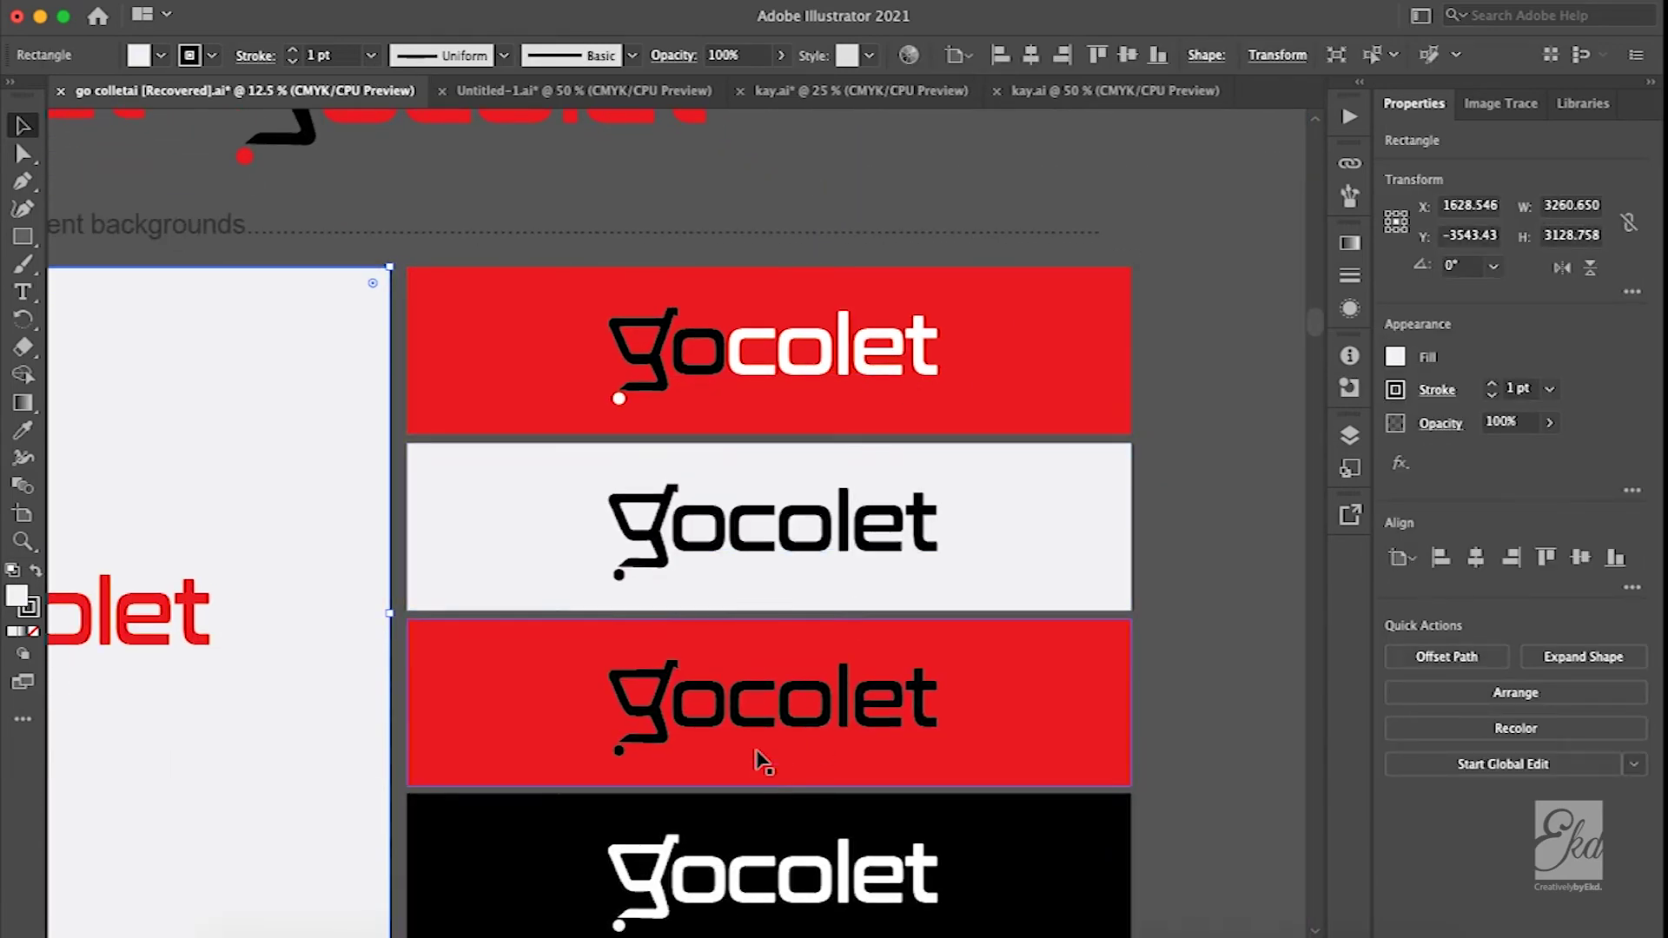
{"action": "left_click", "coordinate": [764, 696]}
{"action": "scroll", "coordinate": [800, 726], "scroll_direction": "down", "scroll_amount": 10}
{"action": "scroll", "coordinate": [793, 718], "scroll_direction": "down", "scroll_amount": 10}
{"action": "scroll", "coordinate": [793, 718], "scroll_direction": "left", "scroll_amount": 3}
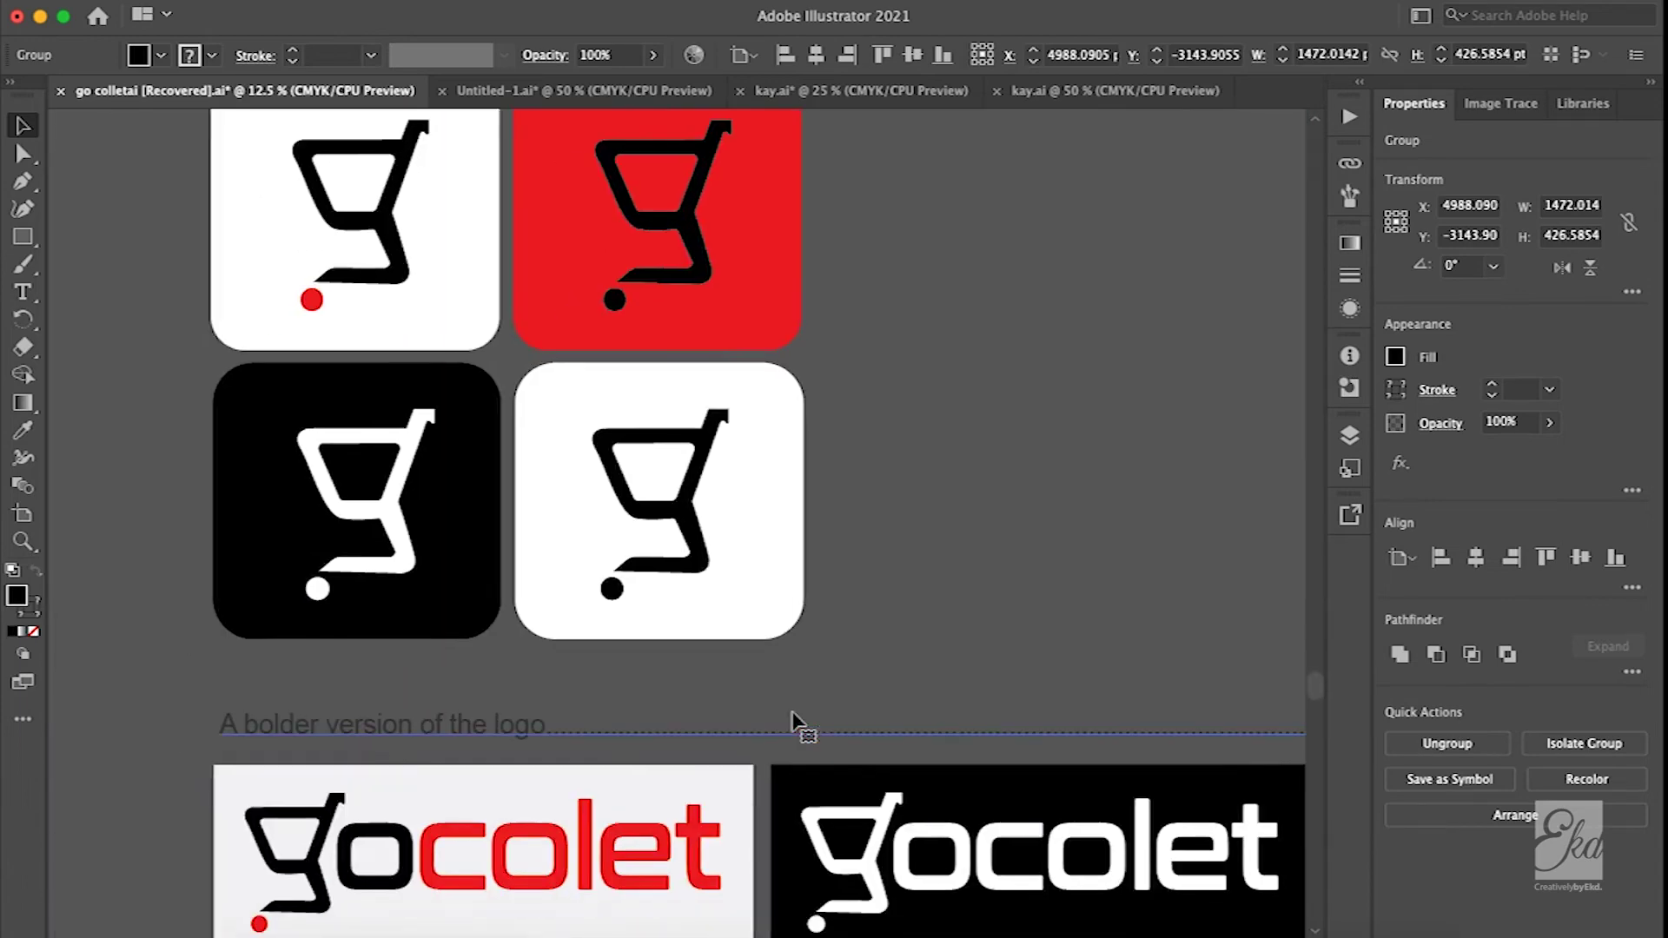
{"action": "scroll", "coordinate": [951, 532], "scroll_direction": "up", "scroll_amount": 3}
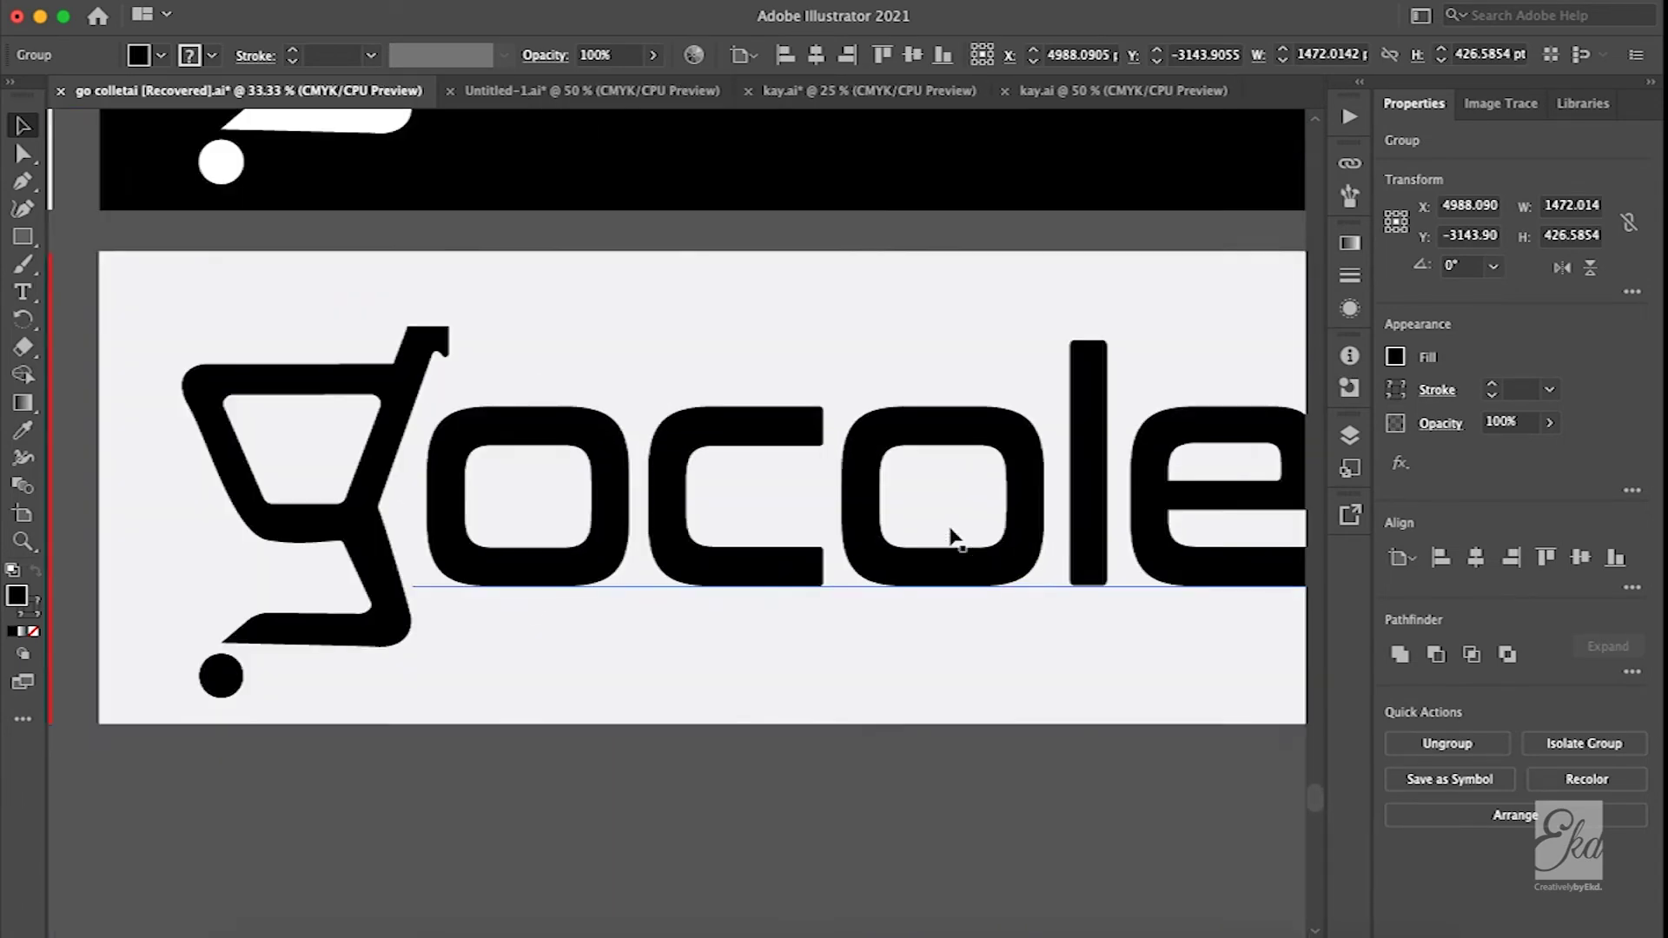
{"action": "scroll", "coordinate": [950, 532], "scroll_direction": "up", "scroll_amount": 5}
{"action": "scroll", "coordinate": [950, 532], "scroll_direction": "right", "scroll_amount": 2}
{"action": "scroll", "coordinate": [950, 531], "scroll_direction": "down", "scroll_amount": 1}
{"action": "scroll", "coordinate": [1058, 535], "scroll_direction": "down", "scroll_amount": 3}
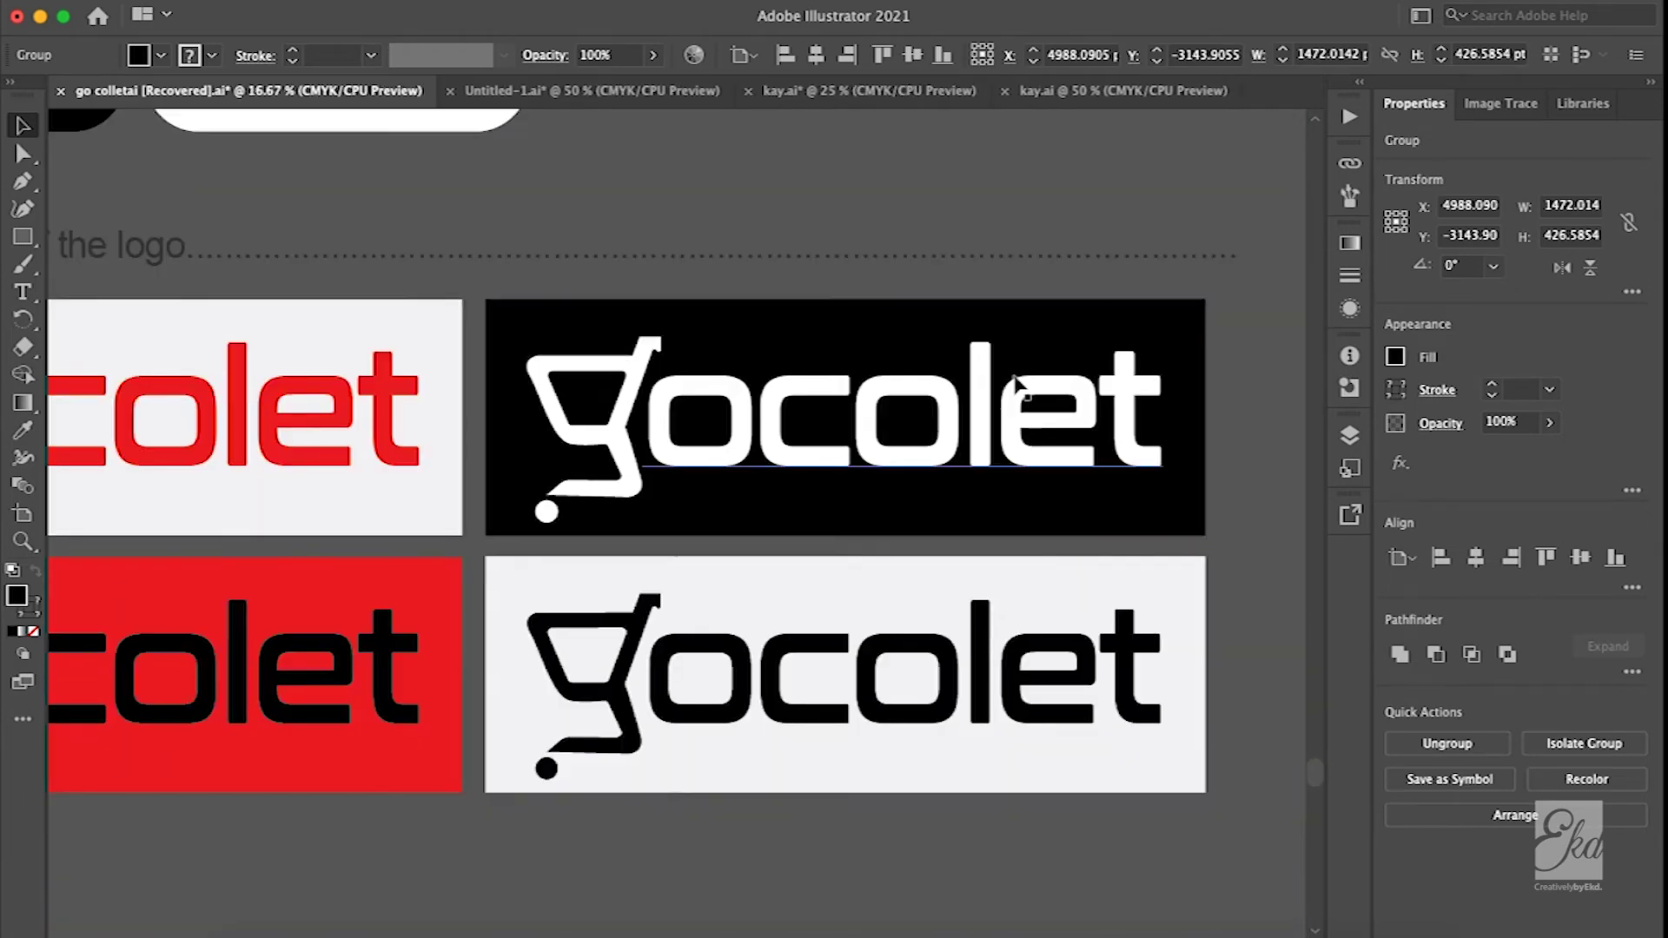
{"action": "left_click", "coordinate": [1226, 348]}
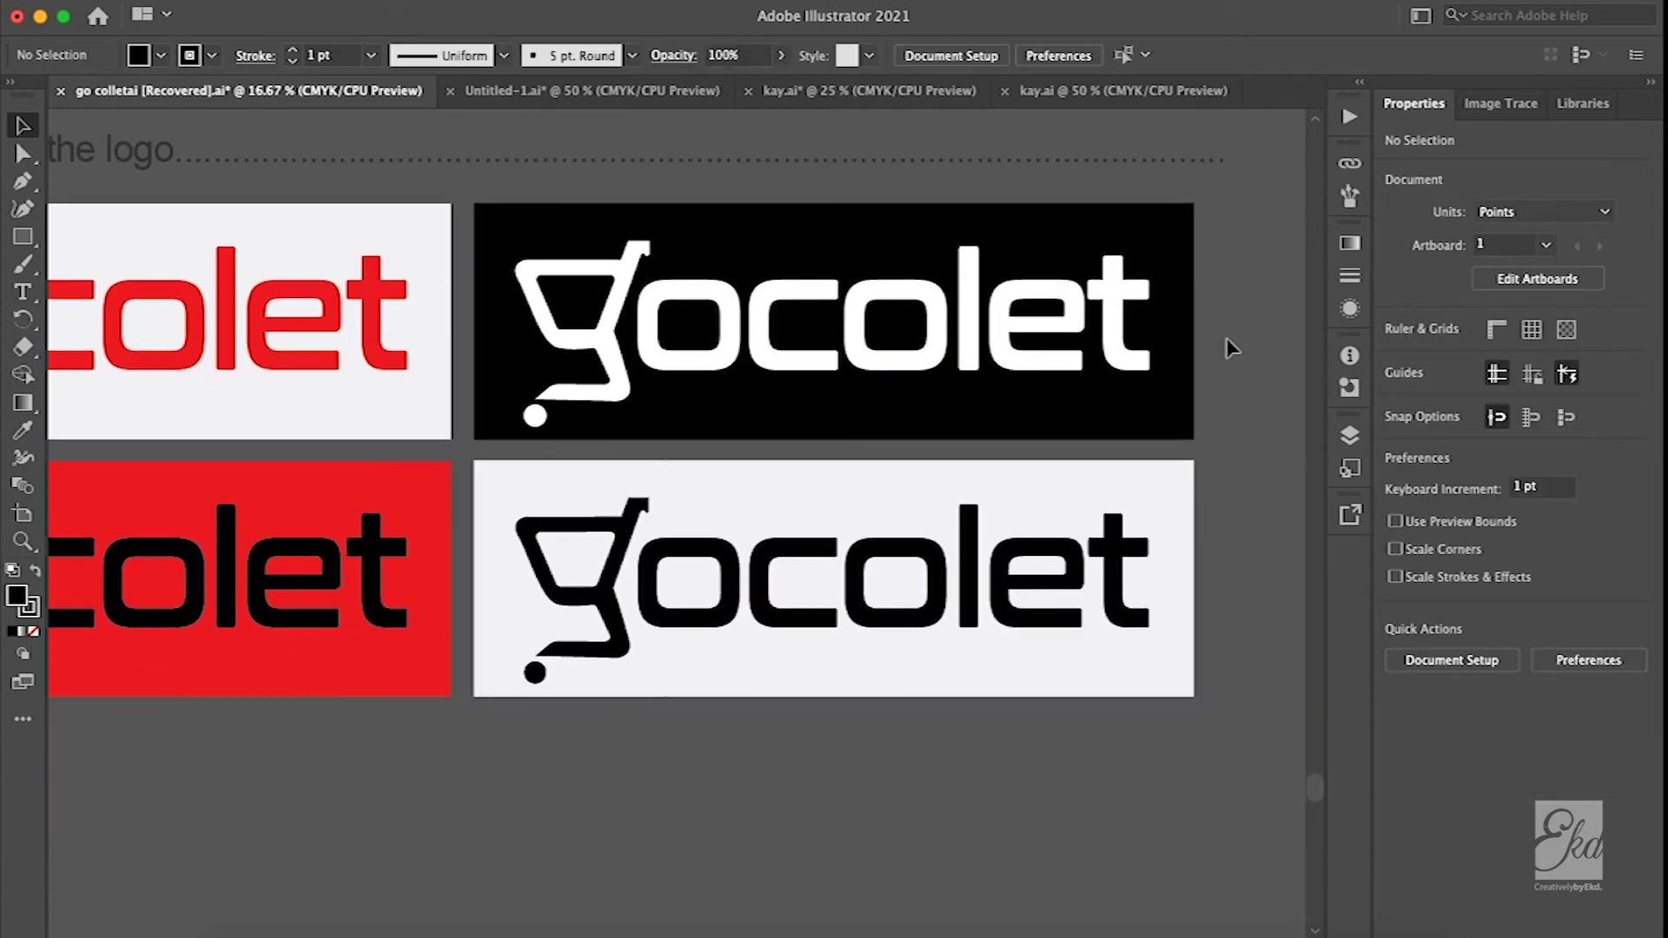
{"action": "scroll", "coordinate": [393, 534], "scroll_direction": "left", "scroll_amount": 10}
{"action": "scroll", "coordinate": [393, 534], "scroll_direction": "down", "scroll_amount": 1}
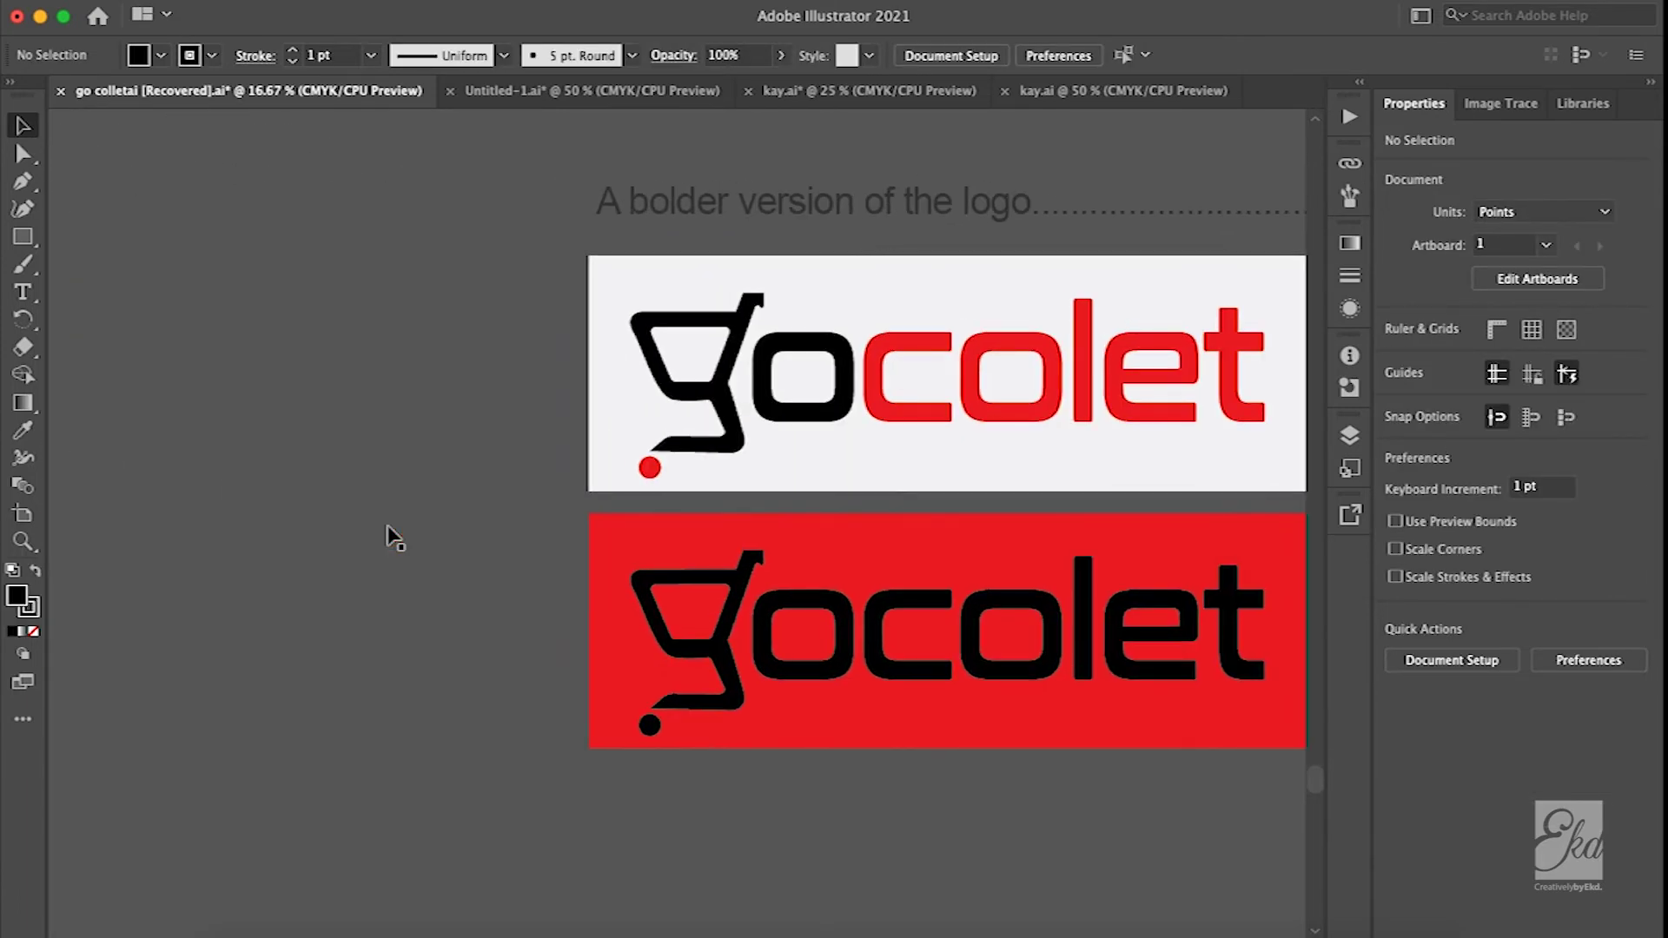
{"action": "scroll", "coordinate": [388, 528], "scroll_direction": "down", "scroll_amount": 5}
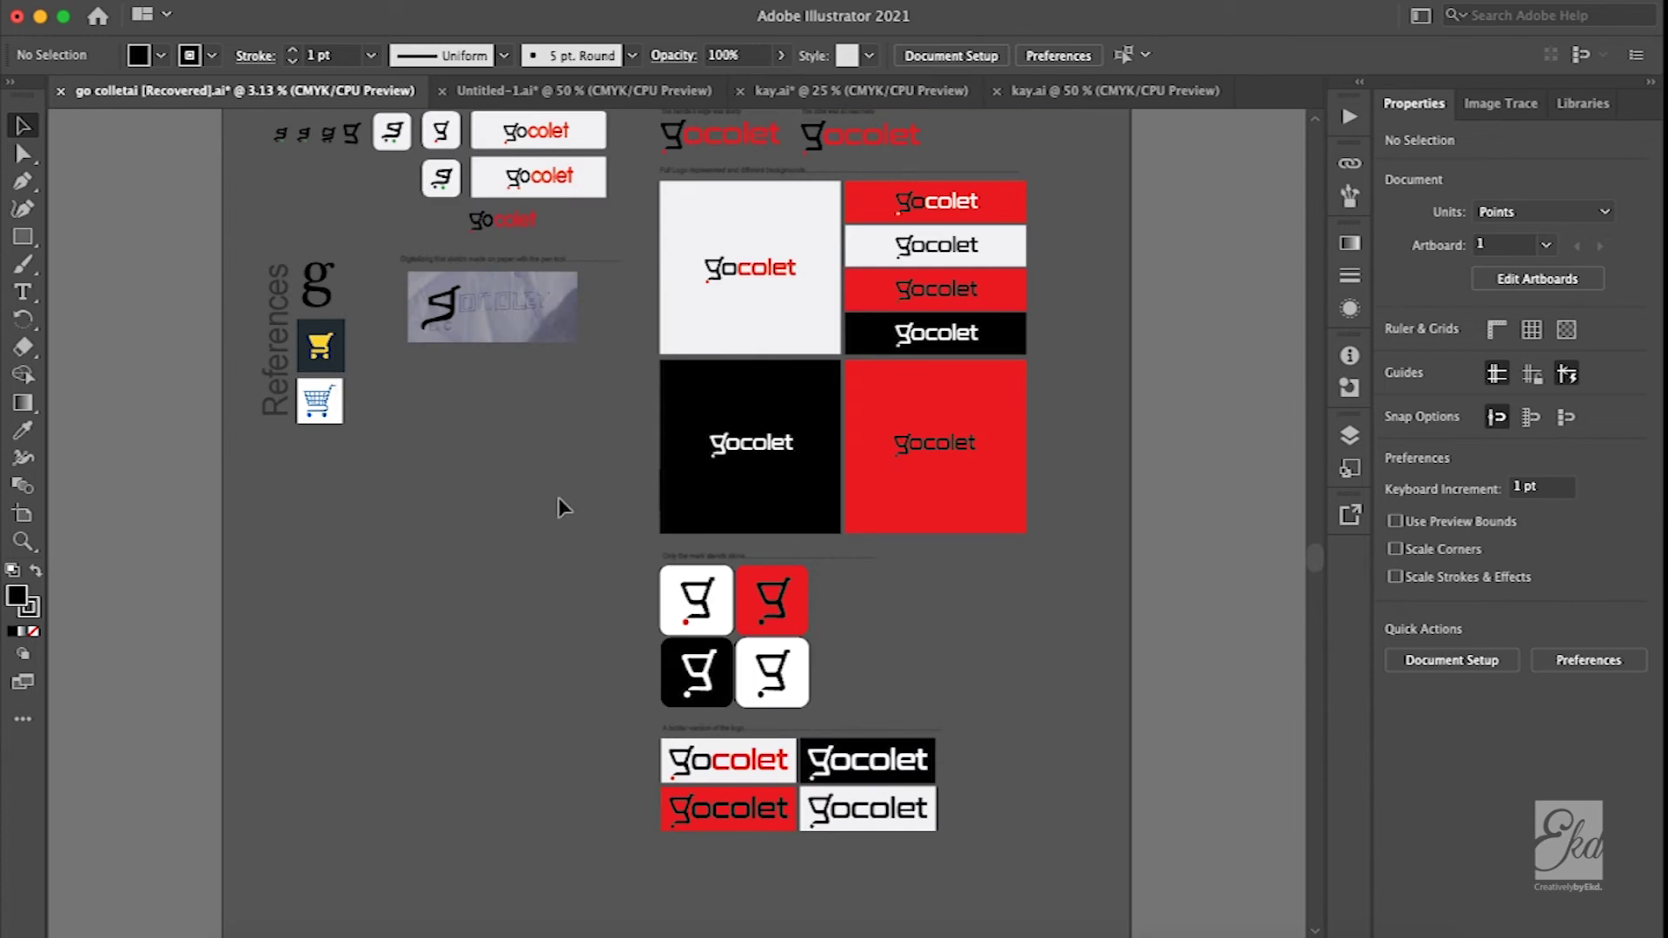
- Select the traced black g shape to inspect it, then deselect it
{"action": "scroll", "coordinate": [559, 501], "scroll_direction": "up", "scroll_amount": 3}
{"action": "scroll", "coordinate": [691, 548], "scroll_direction": "down", "scroll_amount": 2}
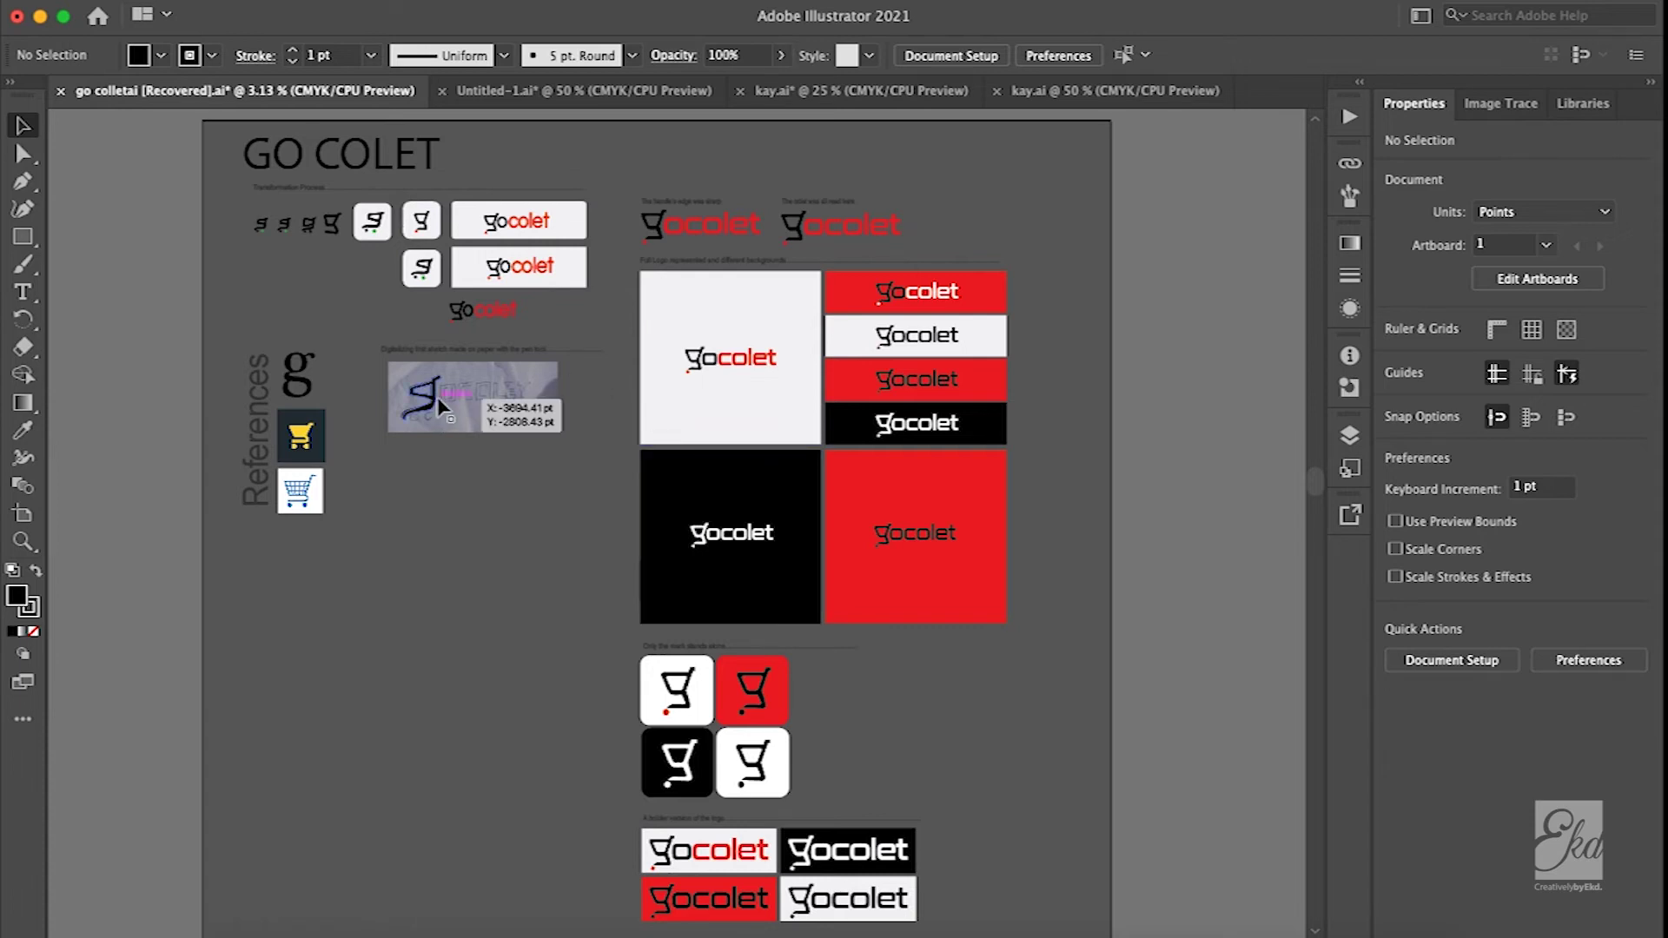
{"action": "scroll", "coordinate": [436, 398], "scroll_direction": "up", "scroll_amount": 4}
{"action": "scroll", "coordinate": [437, 403], "scroll_direction": "left", "scroll_amount": 4}
{"action": "scroll", "coordinate": [450, 427], "scroll_direction": "up", "scroll_amount": 2}
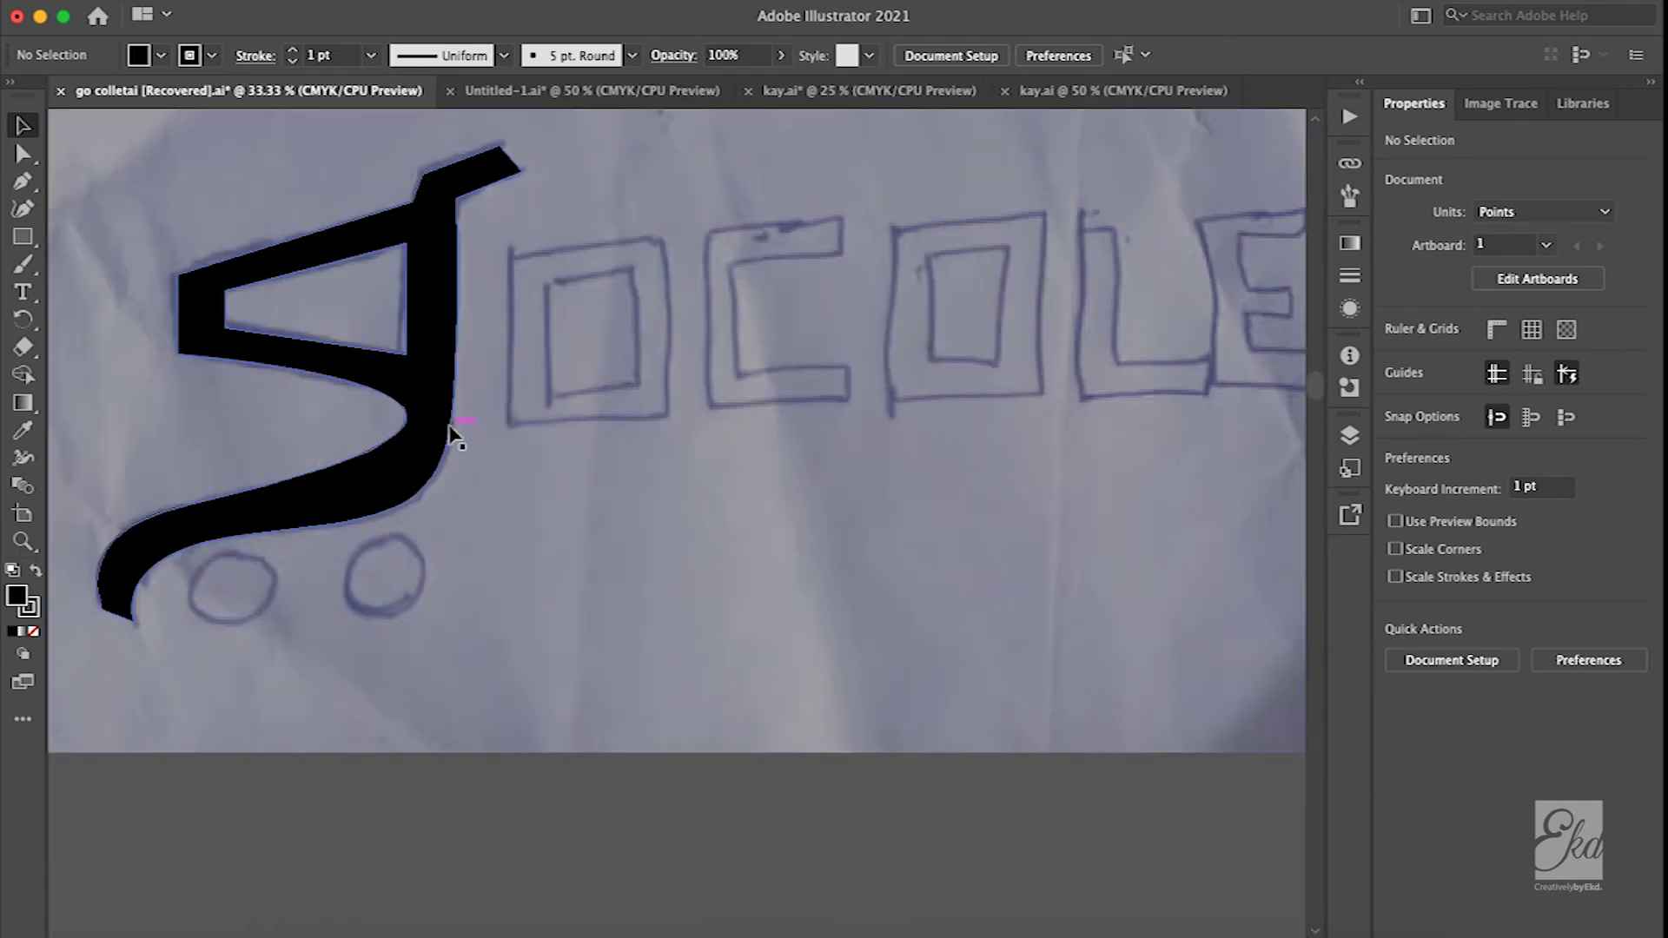
{"action": "left_click", "coordinate": [418, 399]}
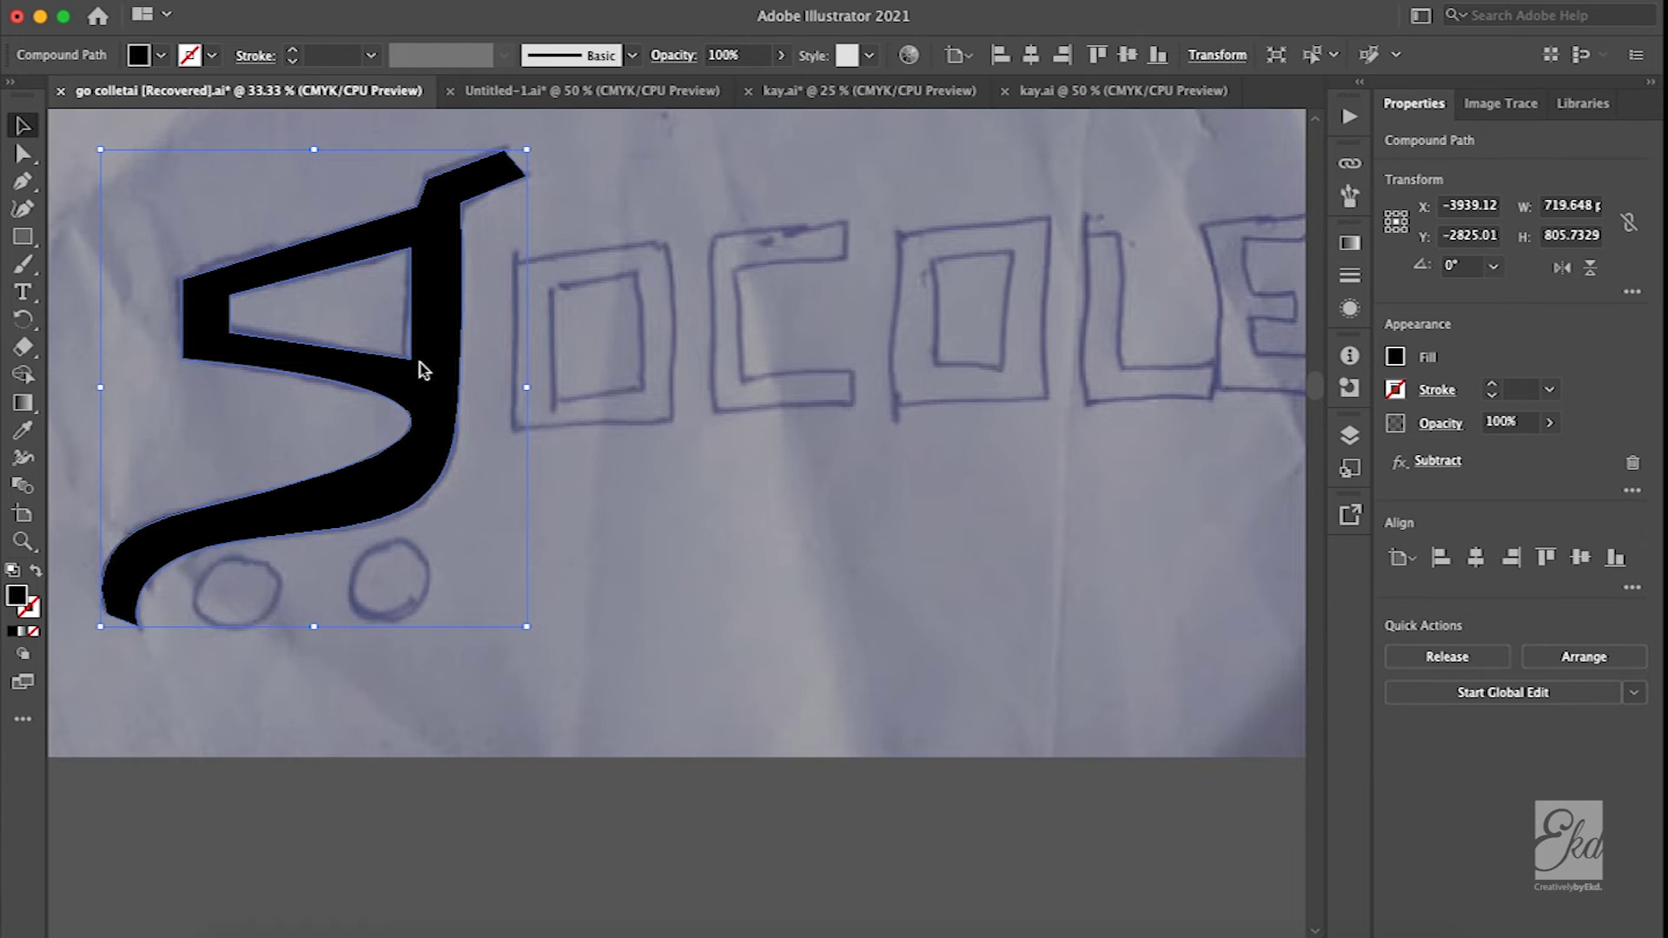
{"action": "scroll", "coordinate": [421, 370], "scroll_direction": "up", "scroll_amount": 3}
{"action": "scroll", "coordinate": [422, 370], "scroll_direction": "down", "scroll_amount": 3}
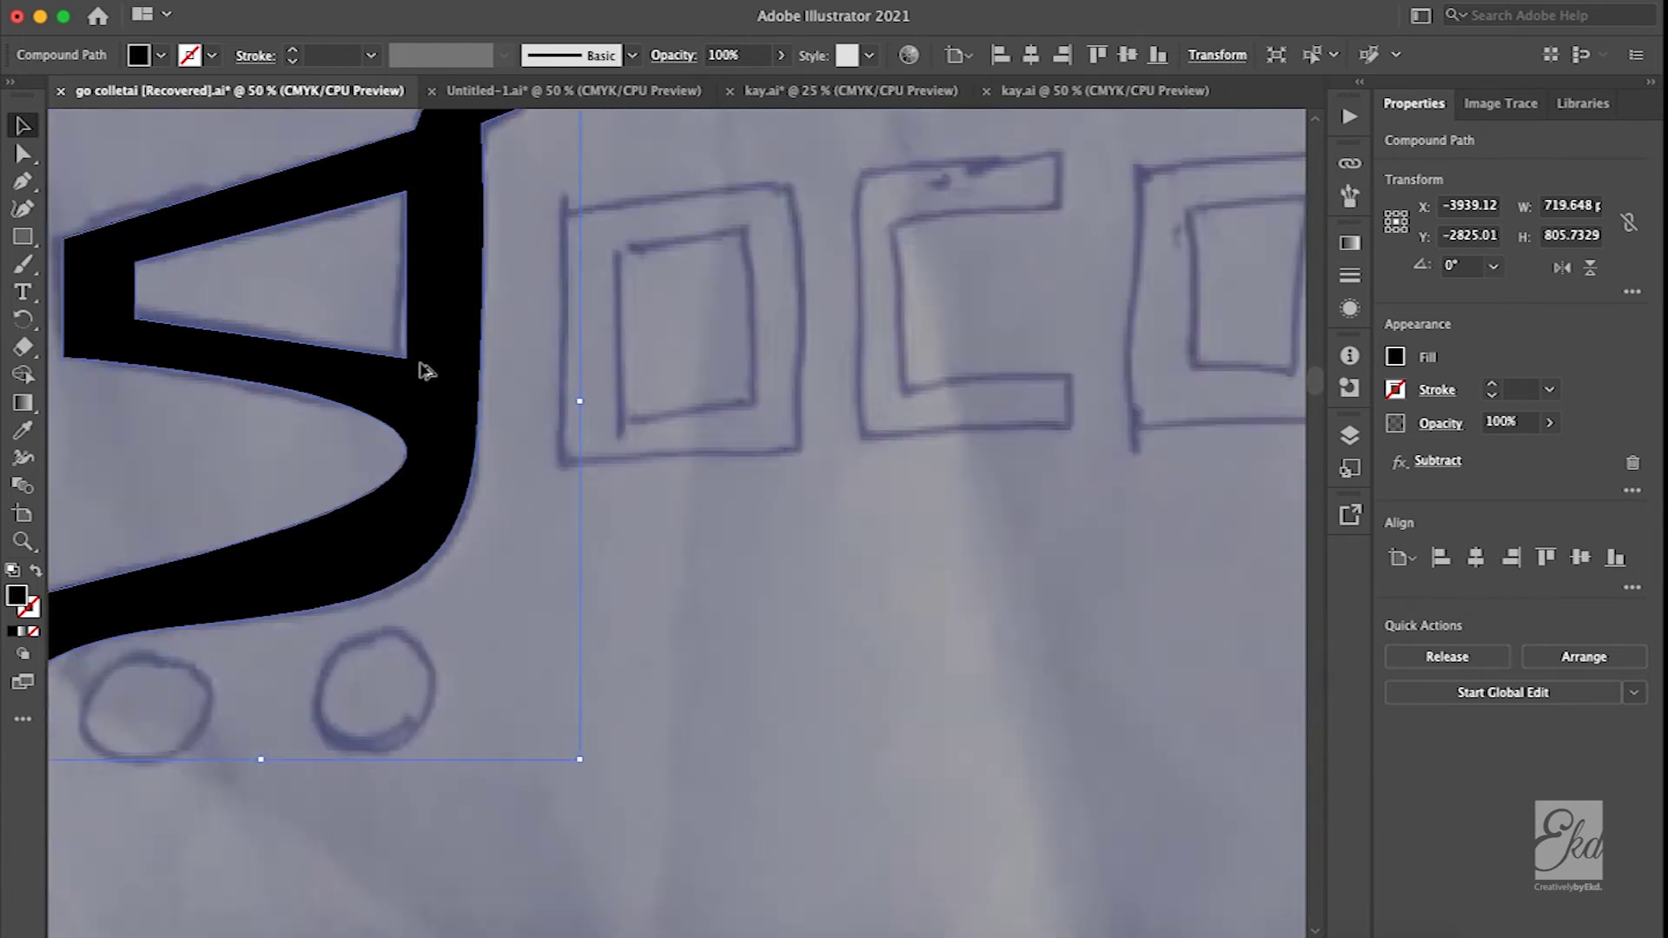
{"action": "scroll", "coordinate": [426, 371], "scroll_direction": "up", "scroll_amount": 3}
{"action": "scroll", "coordinate": [428, 367], "scroll_direction": "down", "scroll_amount": 4}
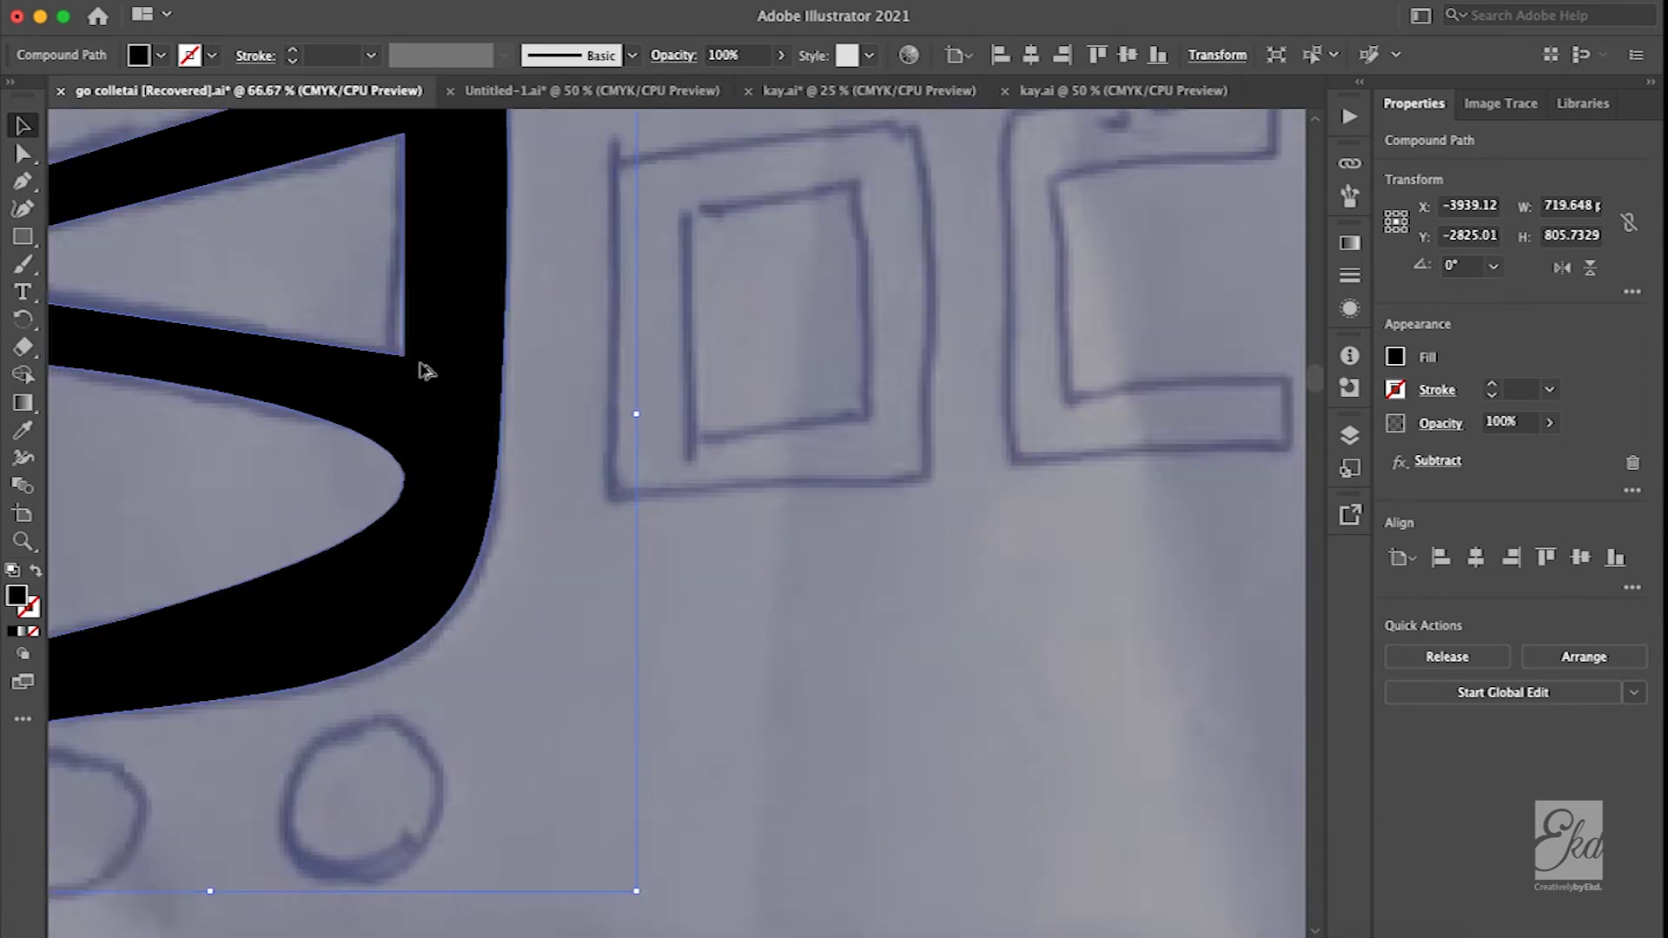
{"action": "left_click", "coordinate": [538, 700]}
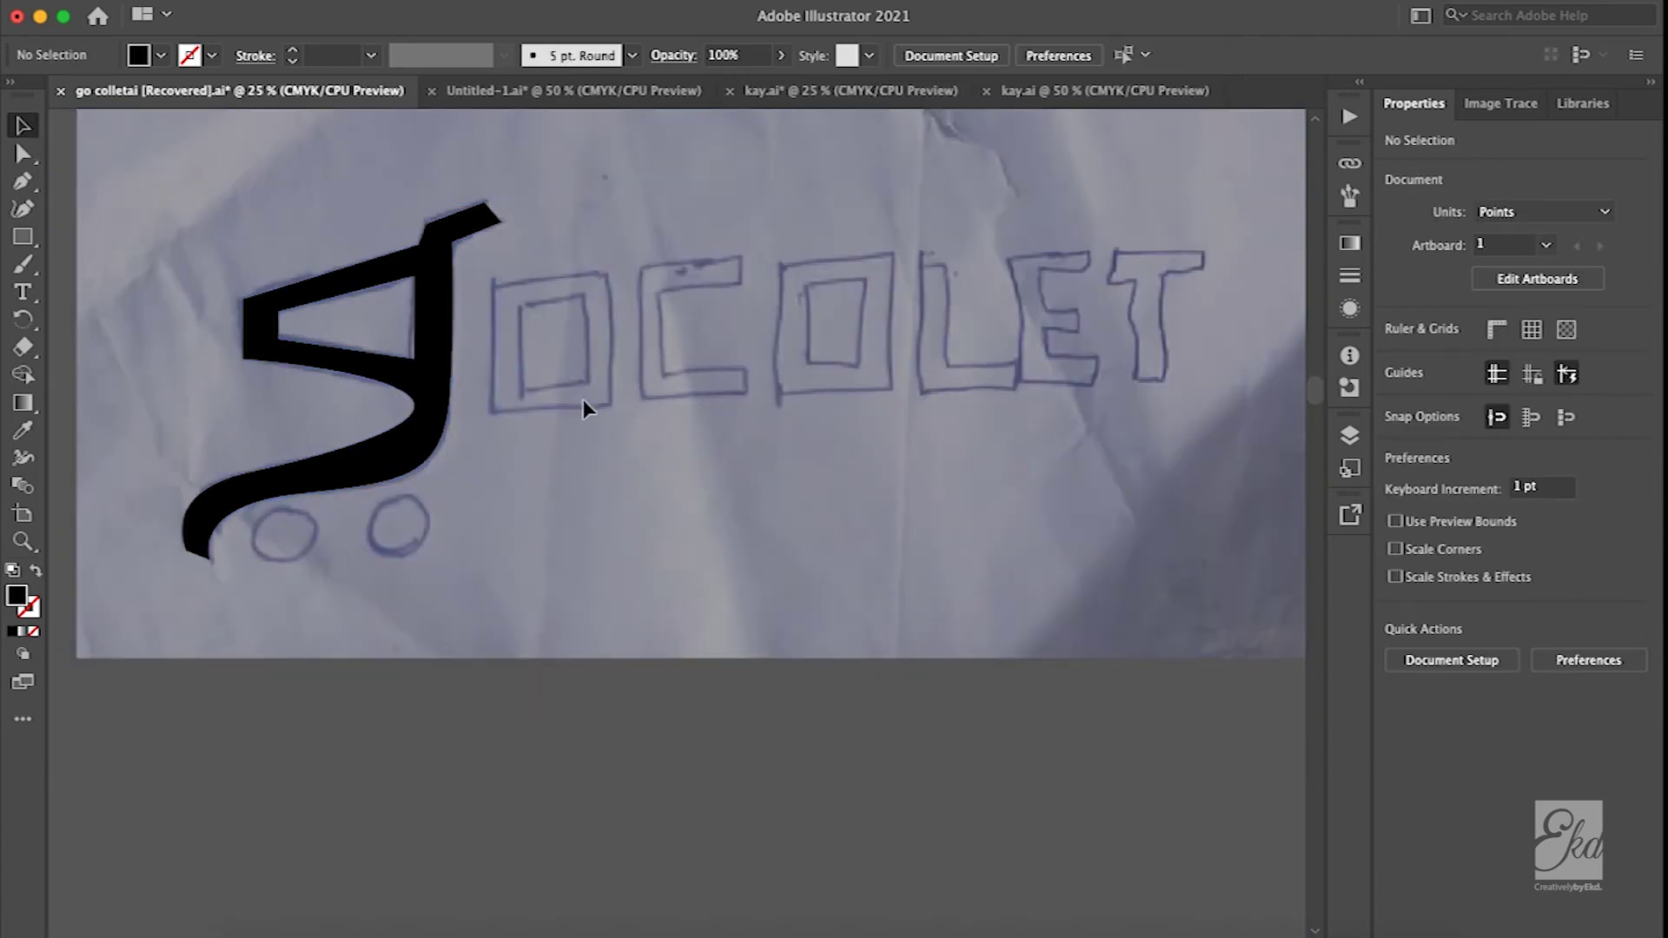
- Pan around the presentation board, then open the gocolet mockup folder via Finder in the Dock
{"action": "scroll", "coordinate": [604, 399], "scroll_direction": "left", "scroll_amount": 10}
{"action": "scroll", "coordinate": [343, 376], "scroll_direction": "left", "scroll_amount": 6}
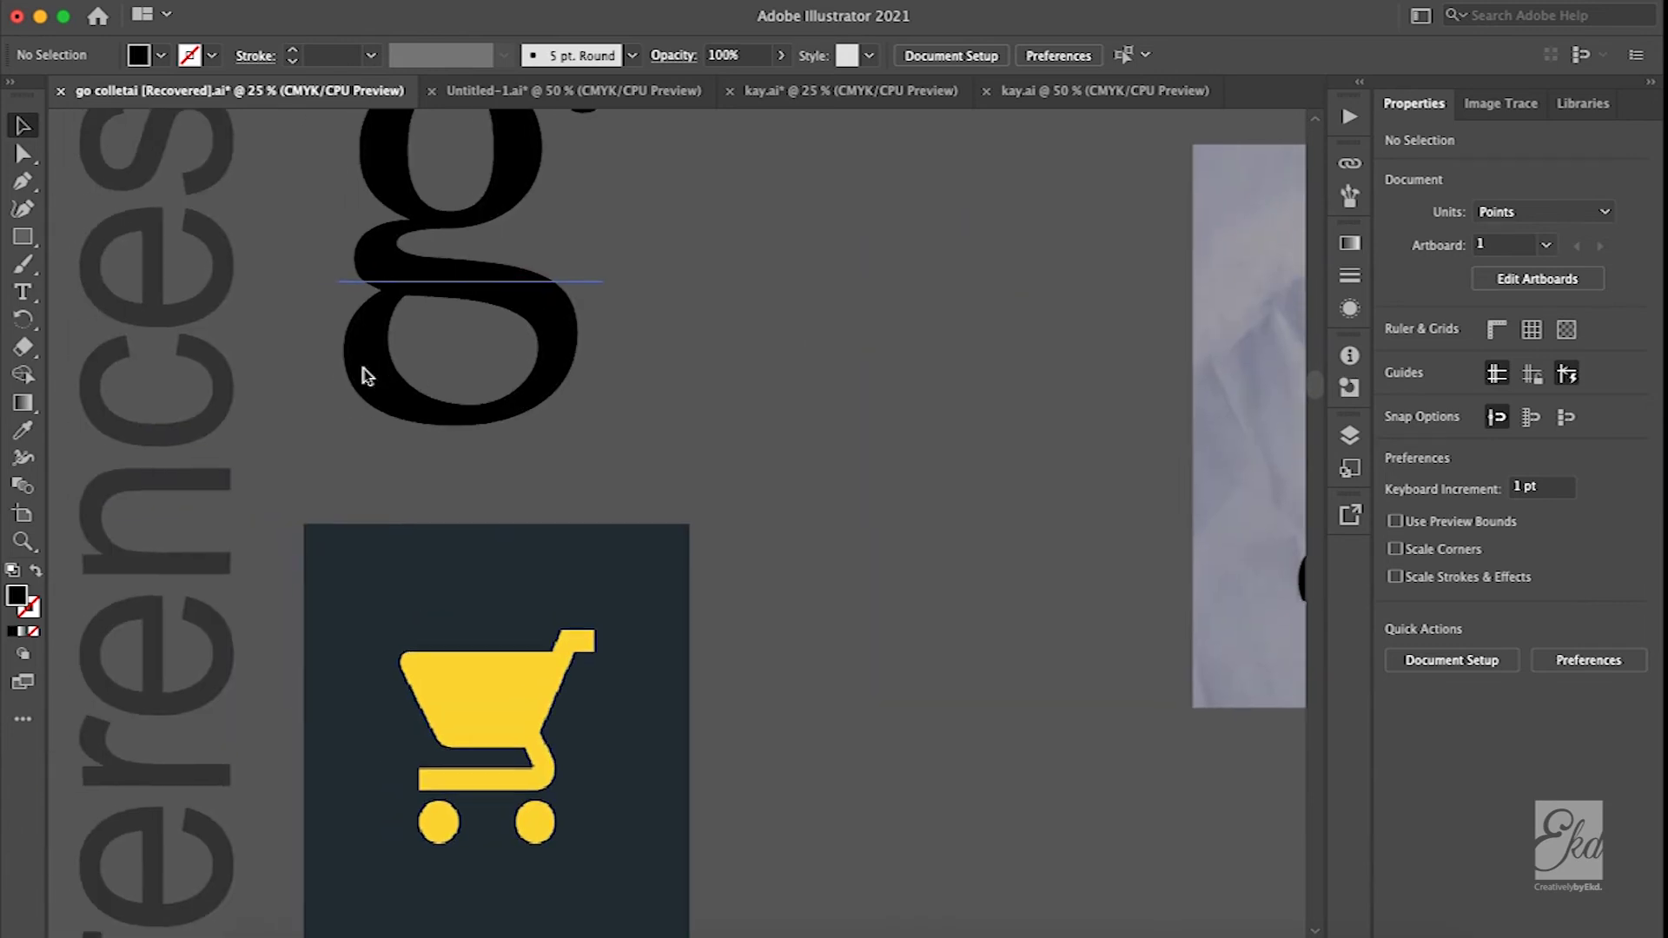
{"action": "scroll", "coordinate": [363, 373], "scroll_direction": "down", "scroll_amount": 4}
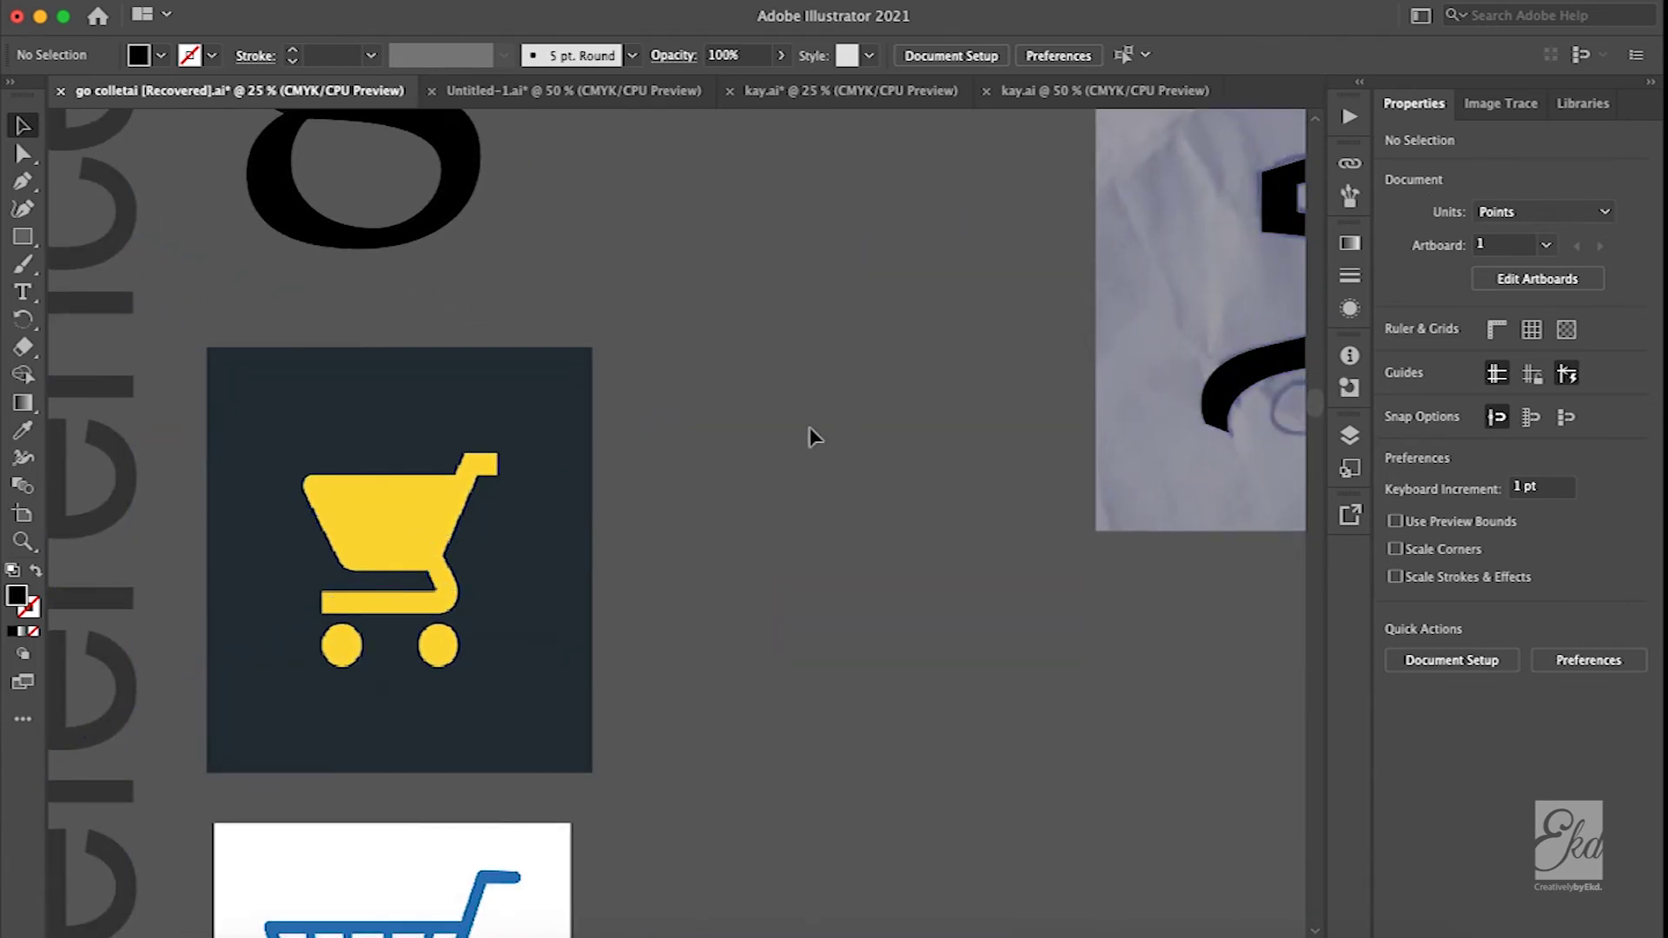
{"action": "scroll", "coordinate": [807, 429], "scroll_direction": "right", "scroll_amount": 6}
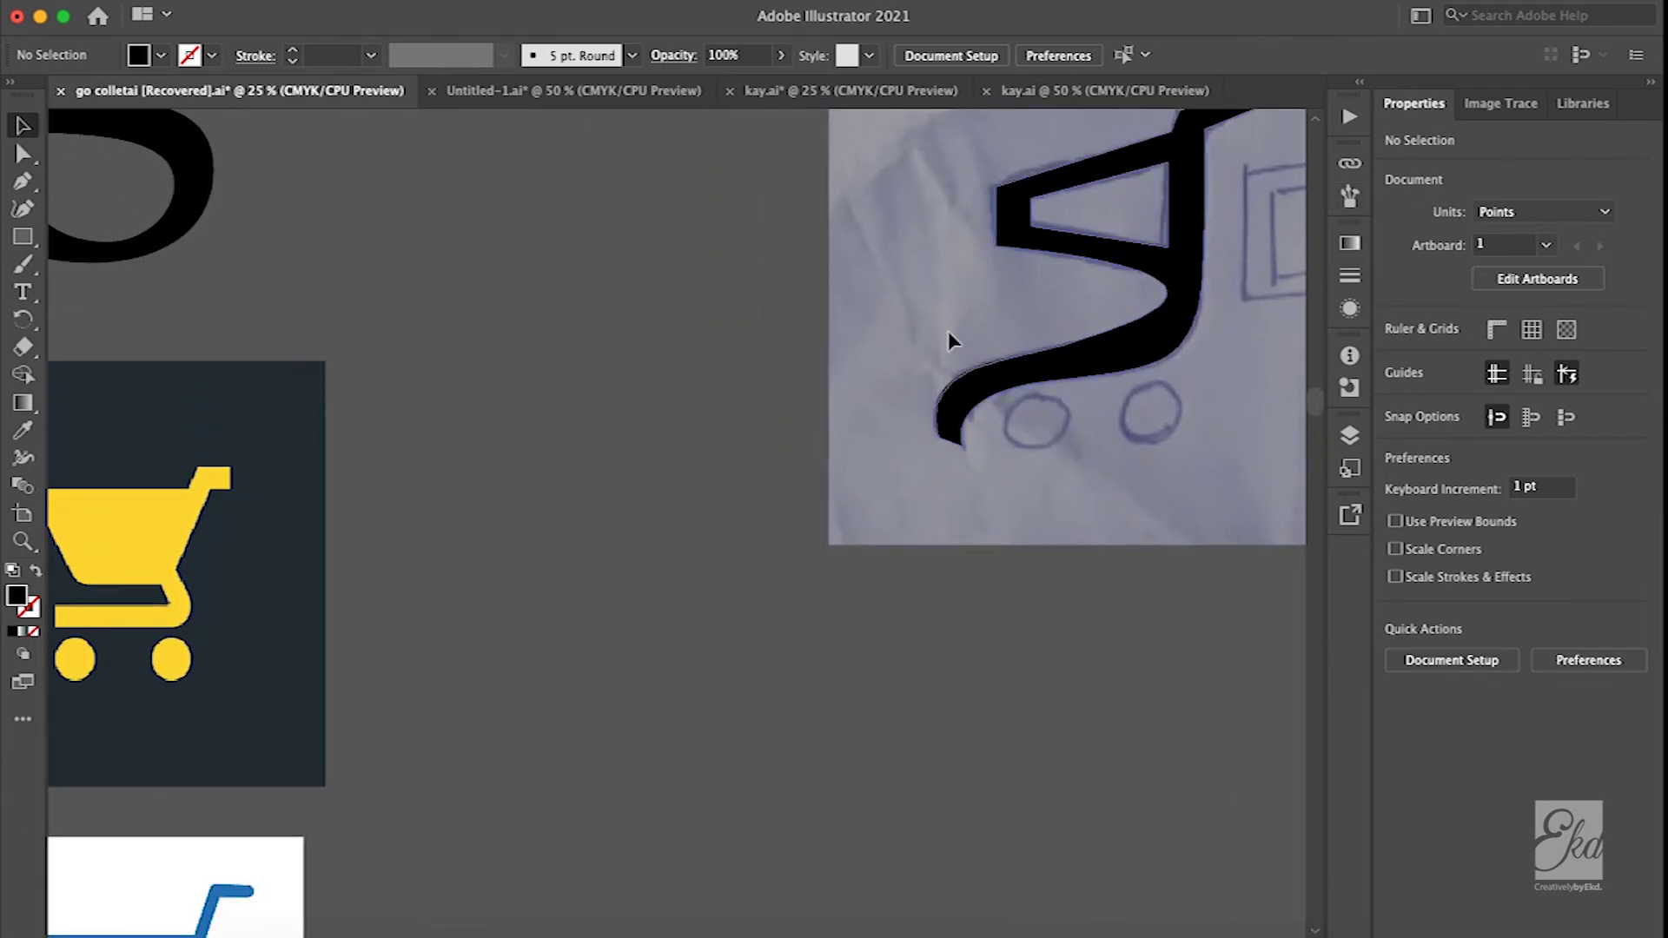
{"action": "scroll", "coordinate": [1006, 296], "scroll_direction": "left", "scroll_amount": 3}
{"action": "scroll", "coordinate": [1005, 296], "scroll_direction": "down", "scroll_amount": 1}
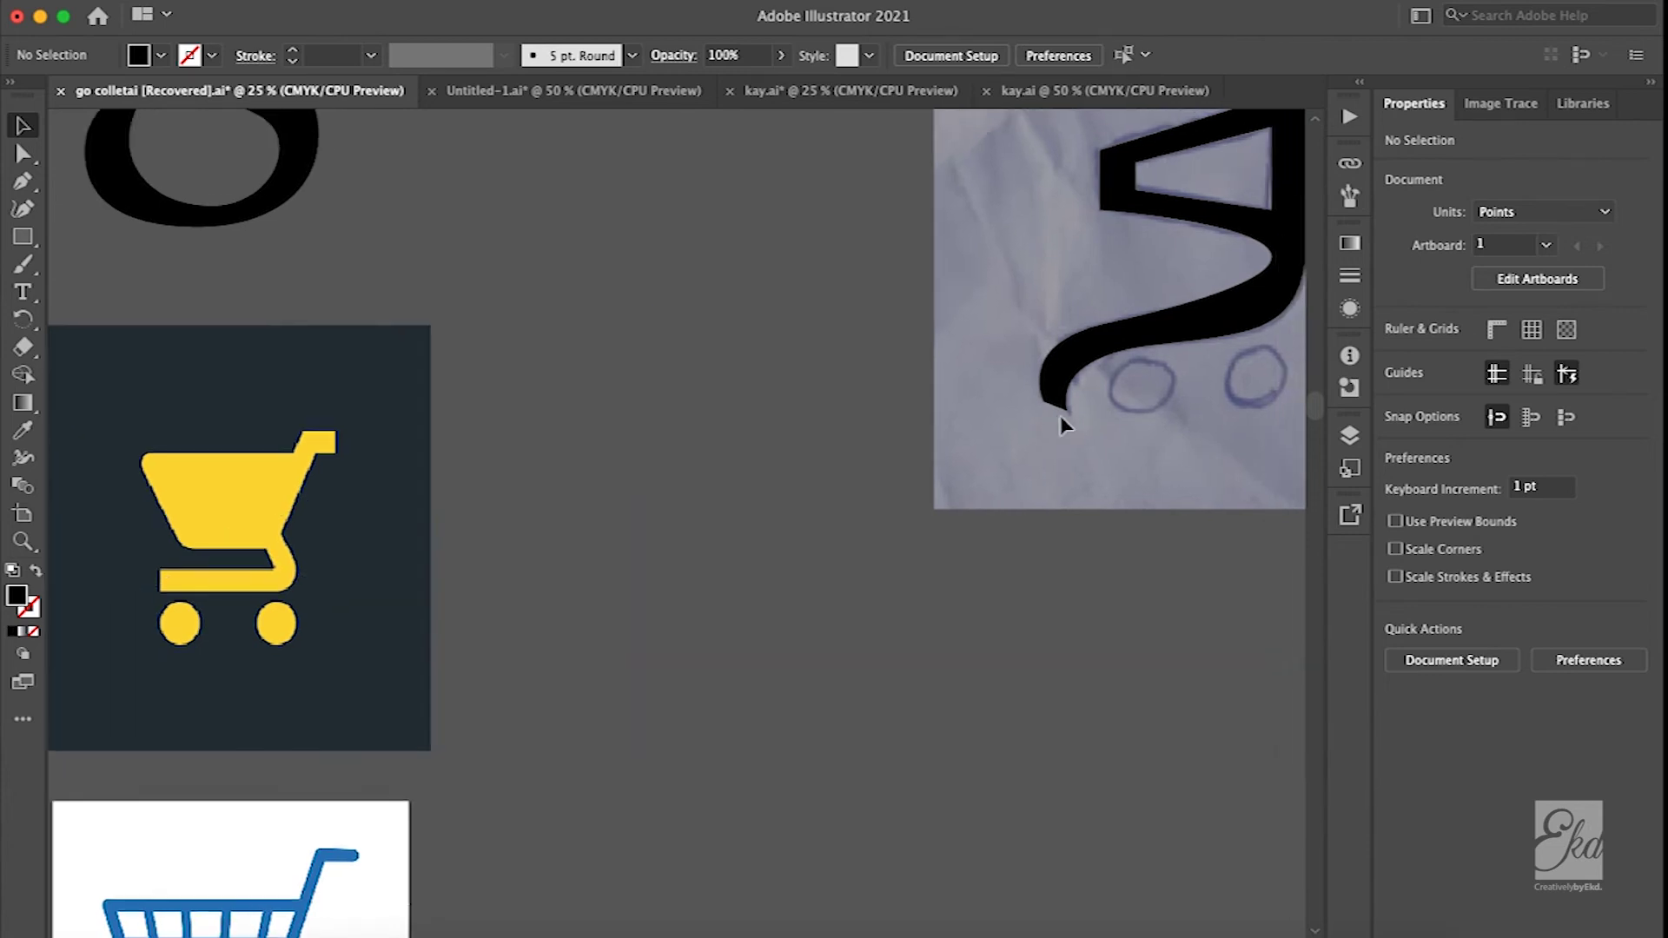
{"action": "scroll", "coordinate": [1060, 417], "scroll_direction": "right", "scroll_amount": 15}
{"action": "scroll", "coordinate": [1059, 417], "scroll_direction": "up", "scroll_amount": 4}
{"action": "scroll", "coordinate": [831, 456], "scroll_direction": "down", "scroll_amount": 3}
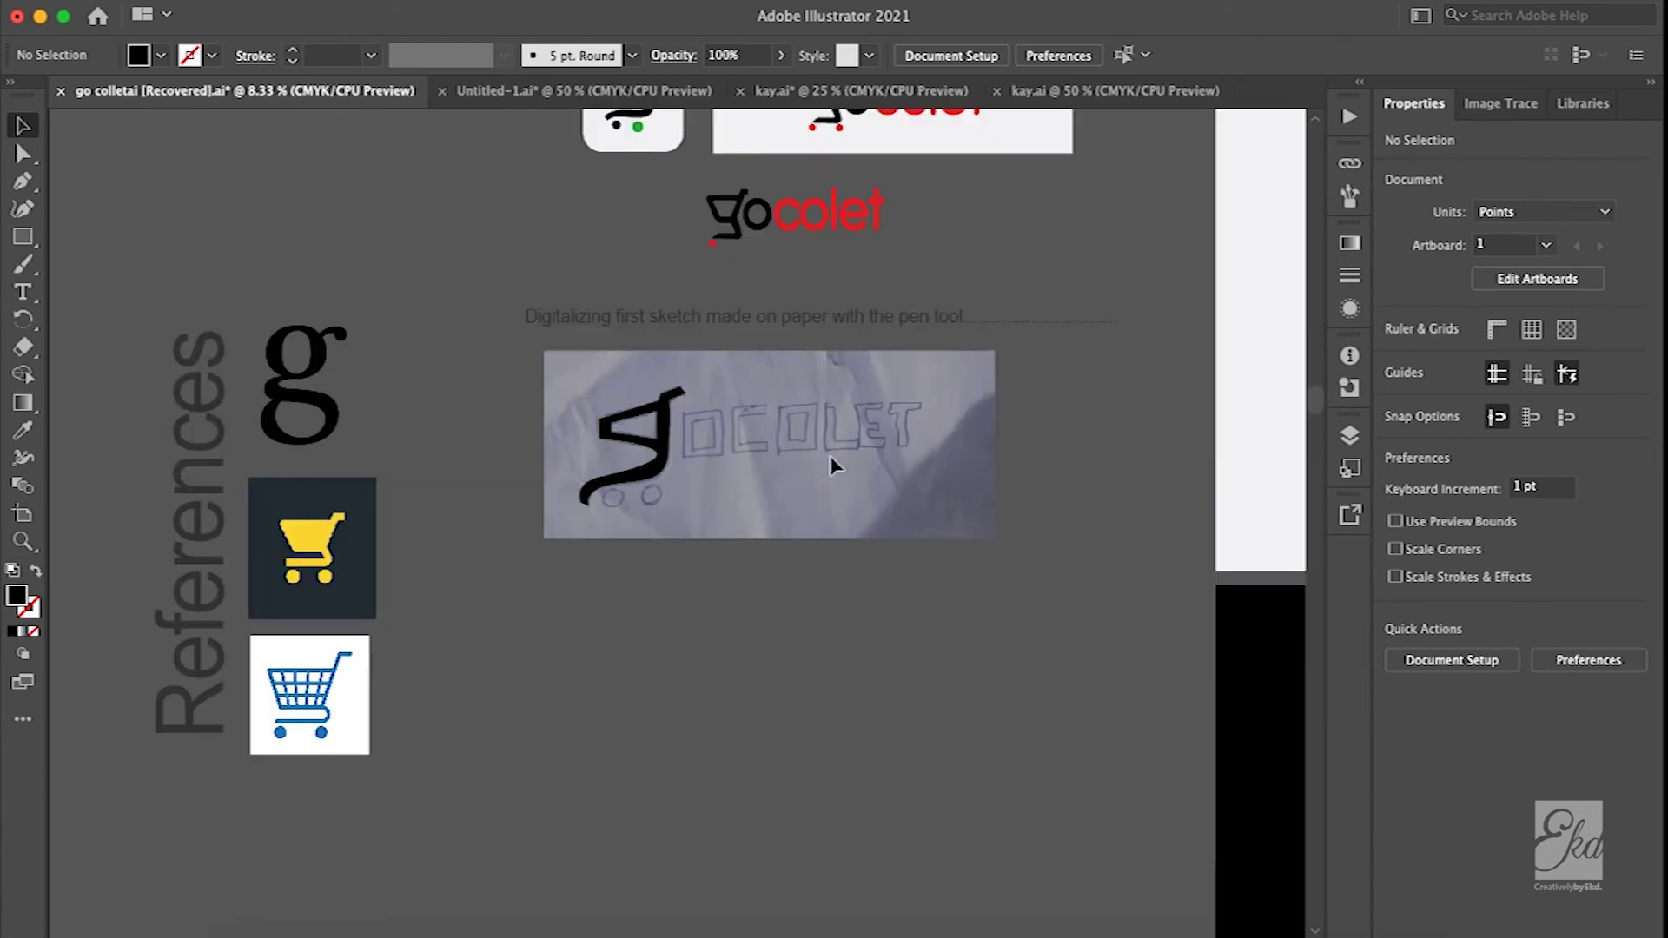
{"action": "scroll", "coordinate": [795, 430], "scroll_direction": "up", "scroll_amount": 2}
{"action": "scroll", "coordinate": [530, 378], "scroll_direction": "up", "scroll_amount": 4}
{"action": "scroll", "coordinate": [530, 378], "scroll_direction": "right", "scroll_amount": 1}
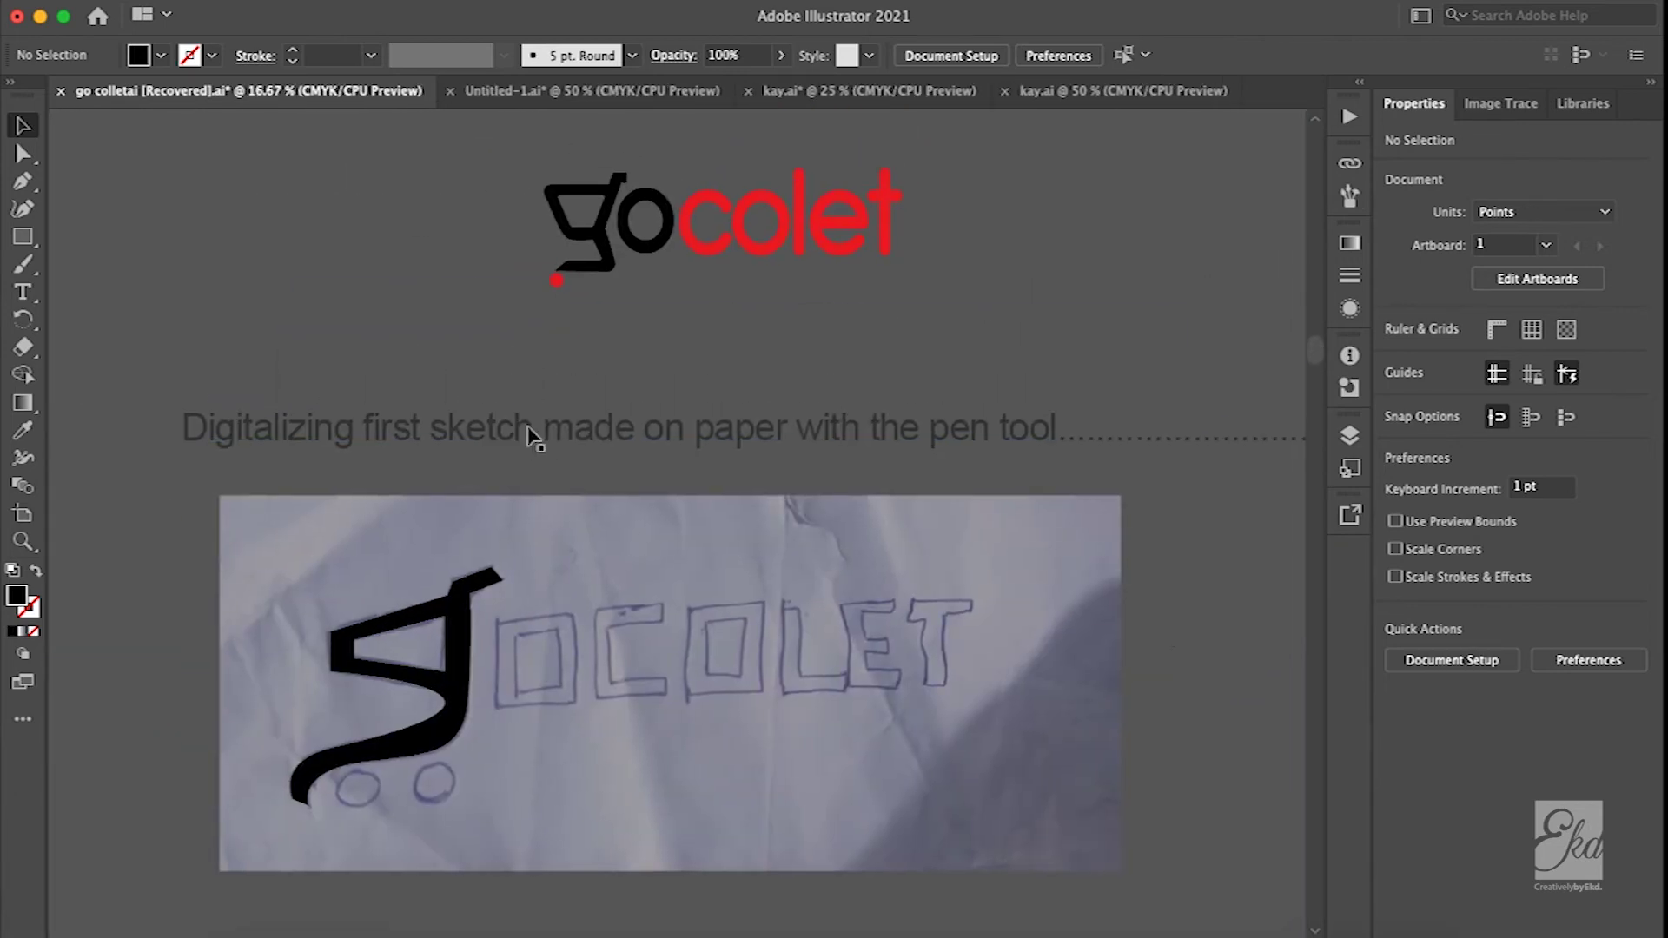
{"action": "scroll", "coordinate": [731, 735], "scroll_direction": "right", "scroll_amount": 15}
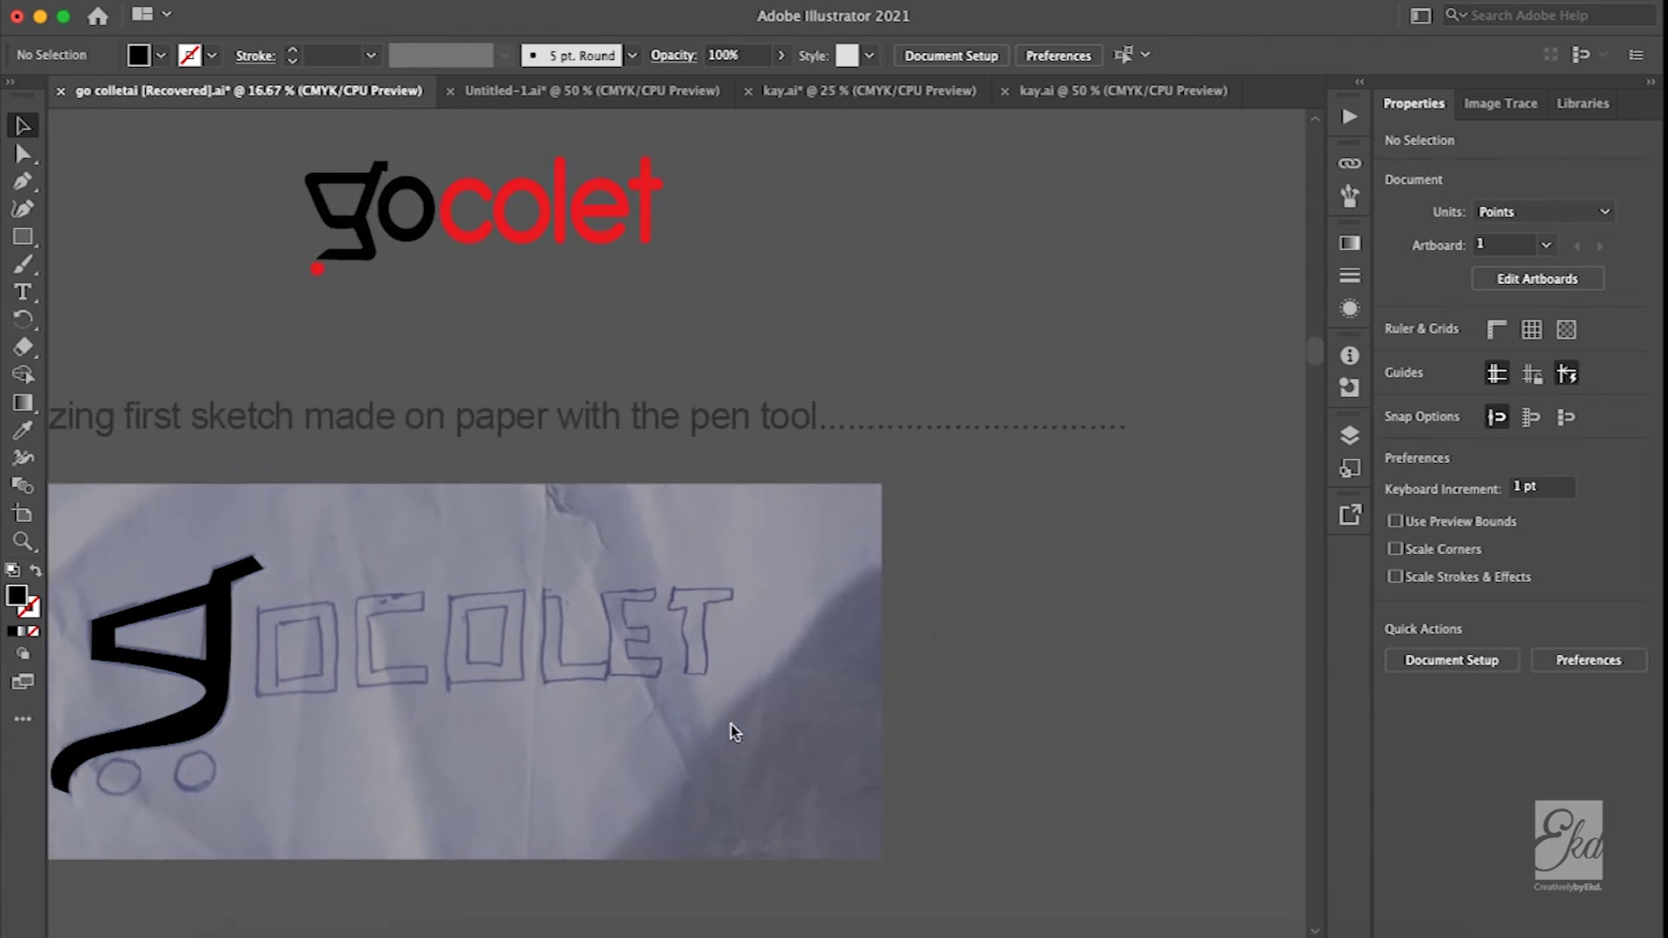
{"action": "scroll", "coordinate": [732, 734], "scroll_direction": "down", "scroll_amount": 10}
{"action": "scroll", "coordinate": [739, 738], "scroll_direction": "down", "scroll_amount": 5}
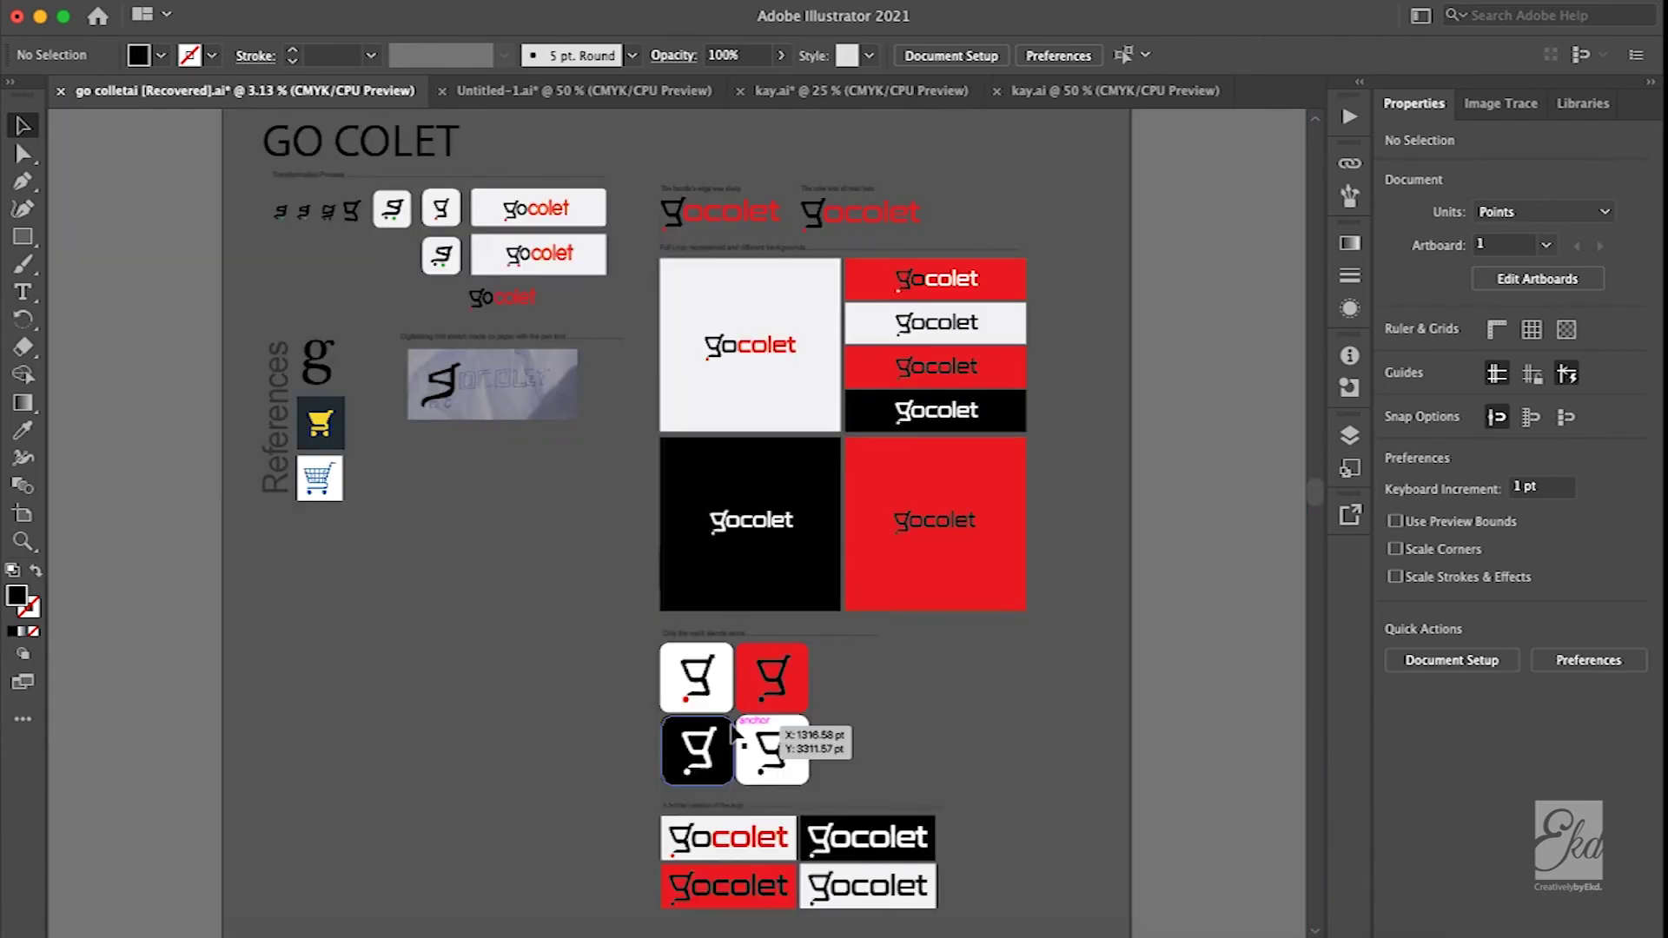
{"action": "scroll", "coordinate": [782, 764], "scroll_direction": "up", "scroll_amount": 1}
{"action": "scroll", "coordinate": [800, 782], "scroll_direction": "down", "scroll_amount": 5}
{"action": "scroll", "coordinate": [799, 782], "scroll_direction": "right", "scroll_amount": 2}
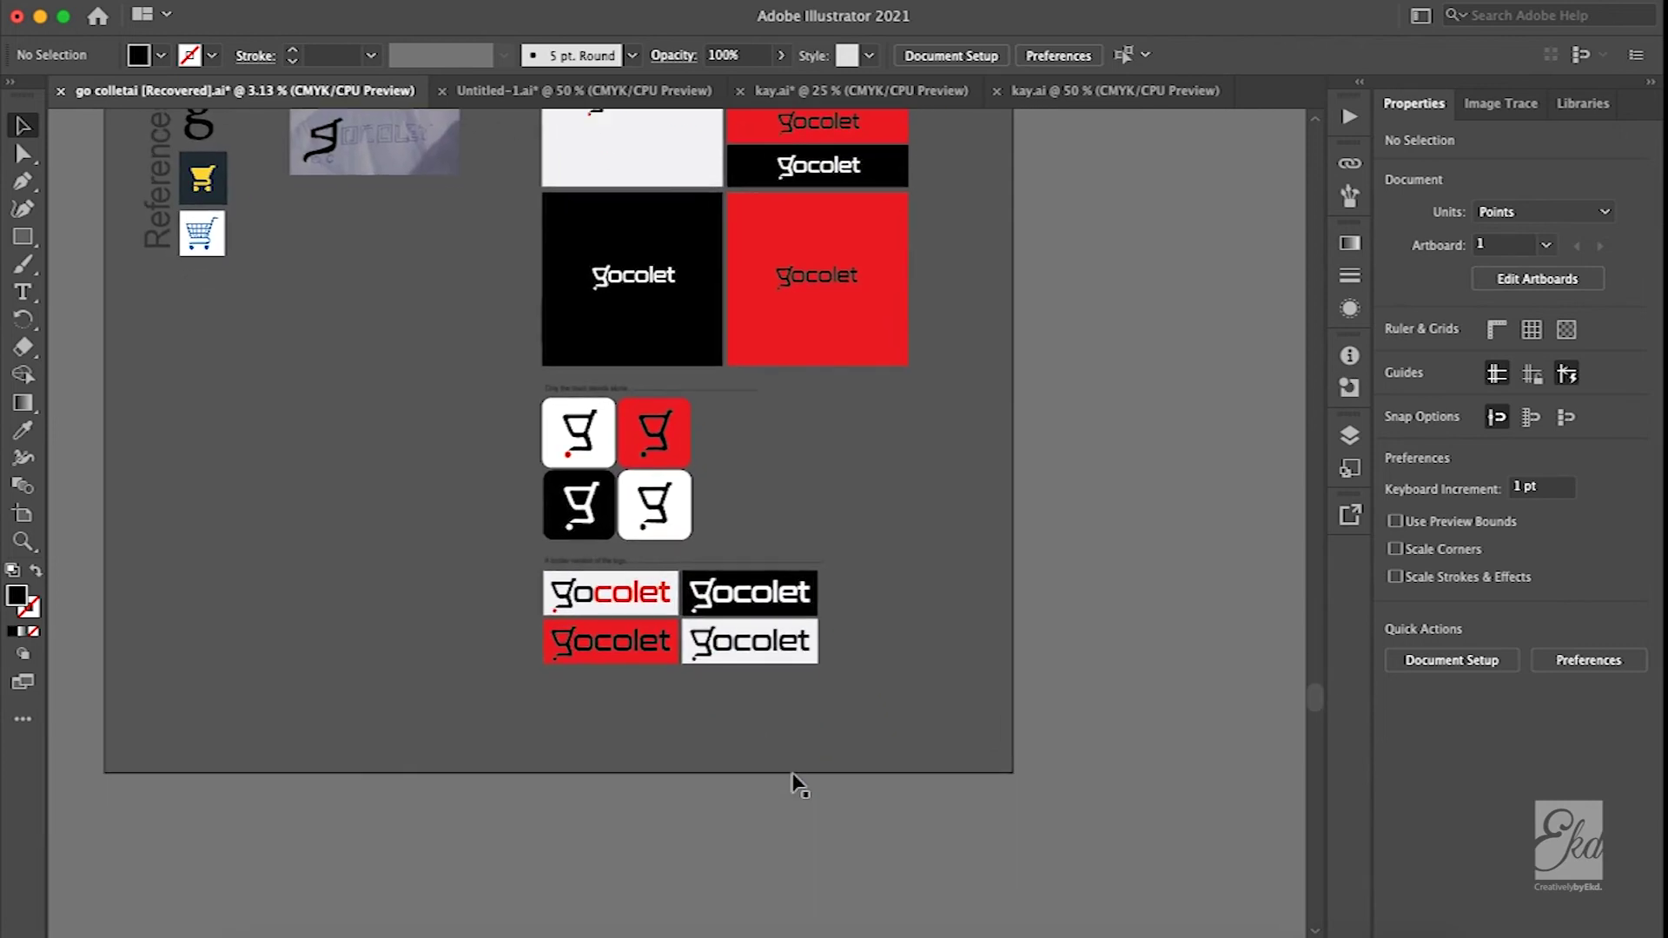
{"action": "scroll", "coordinate": [923, 627], "scroll_direction": "up", "scroll_amount": 3}
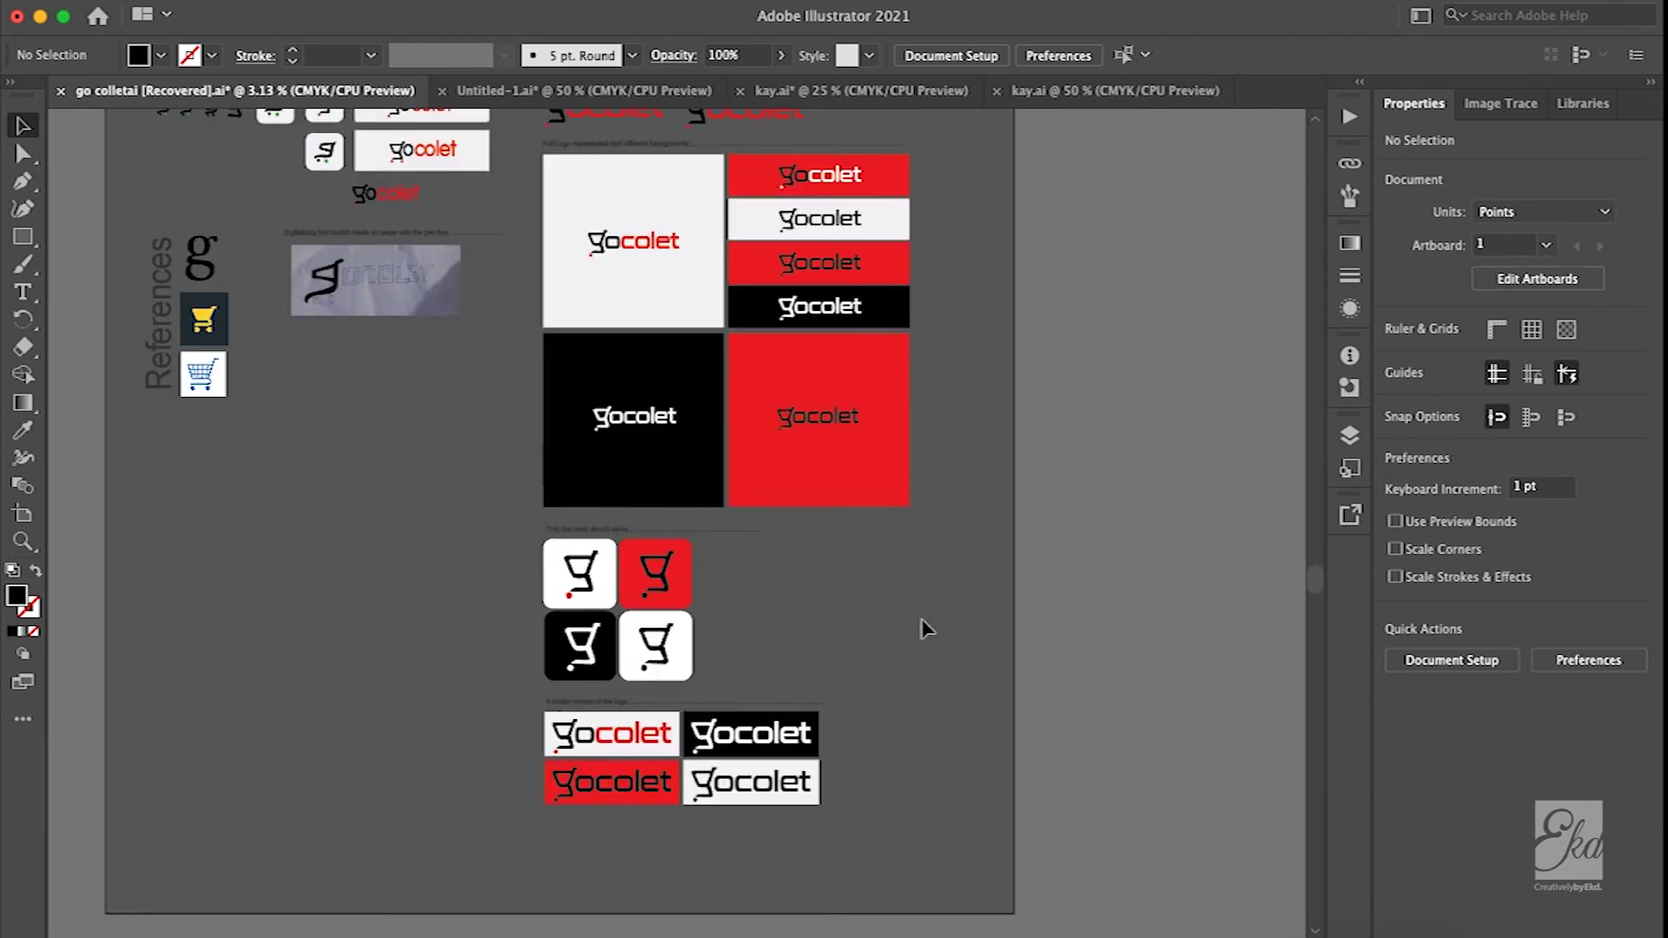
{"action": "left_click", "coordinate": [246, 917]}
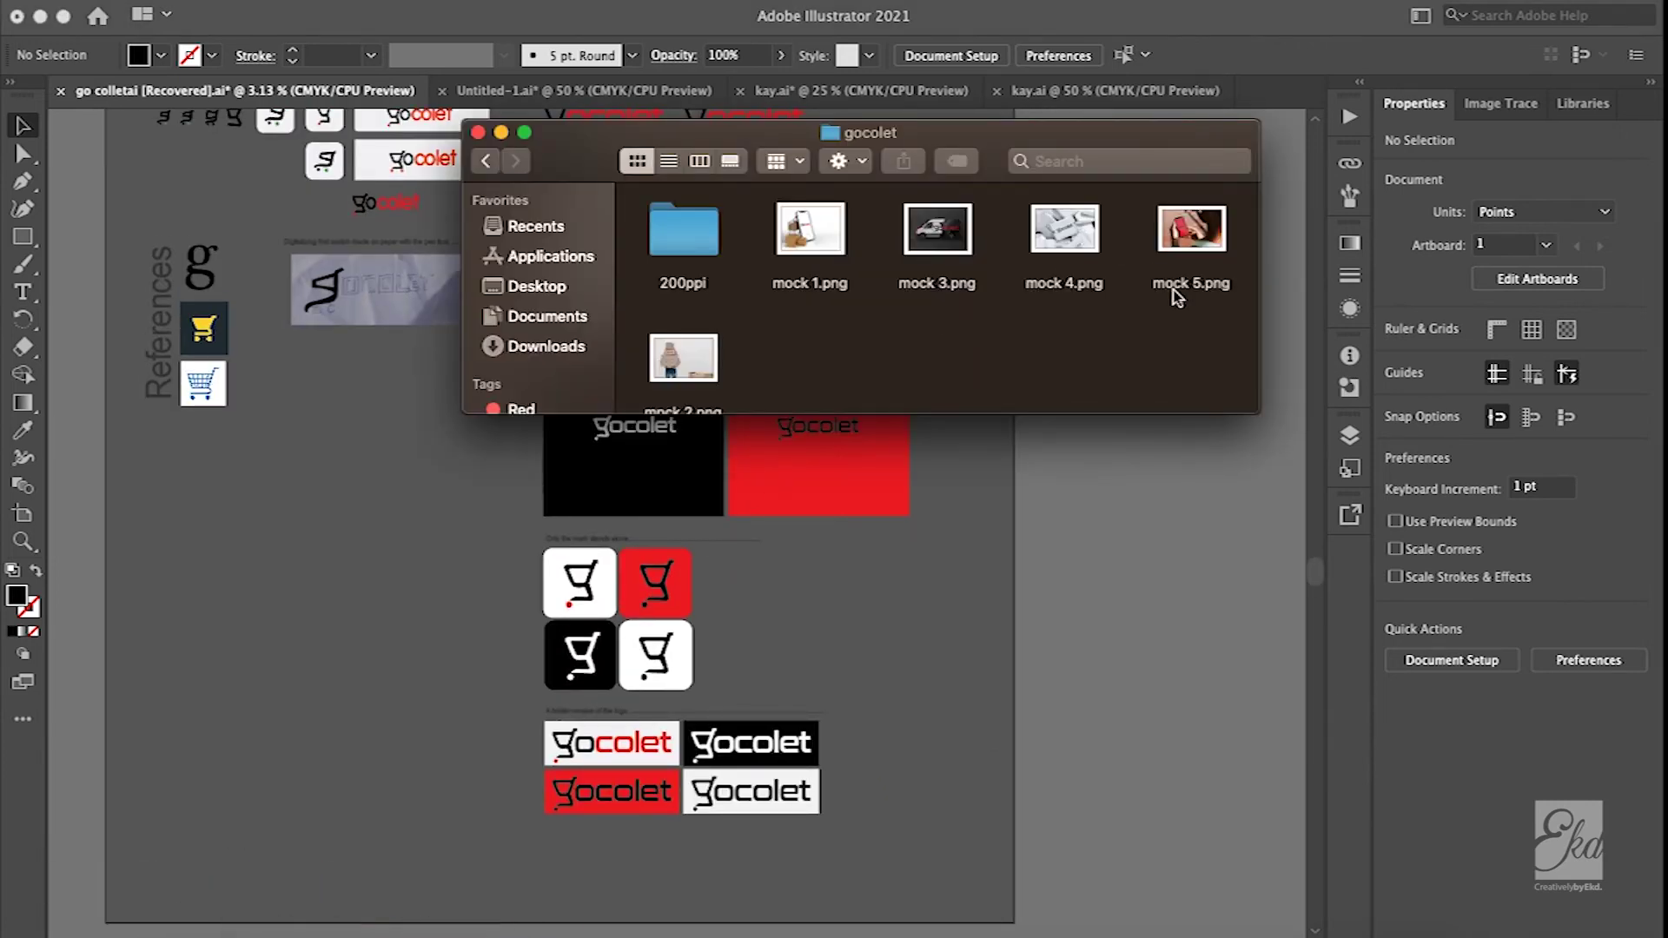
- Select mock 1 through mock 5.png and open them all via Open With > Preview
{"action": "left_click", "coordinate": [828, 245]}
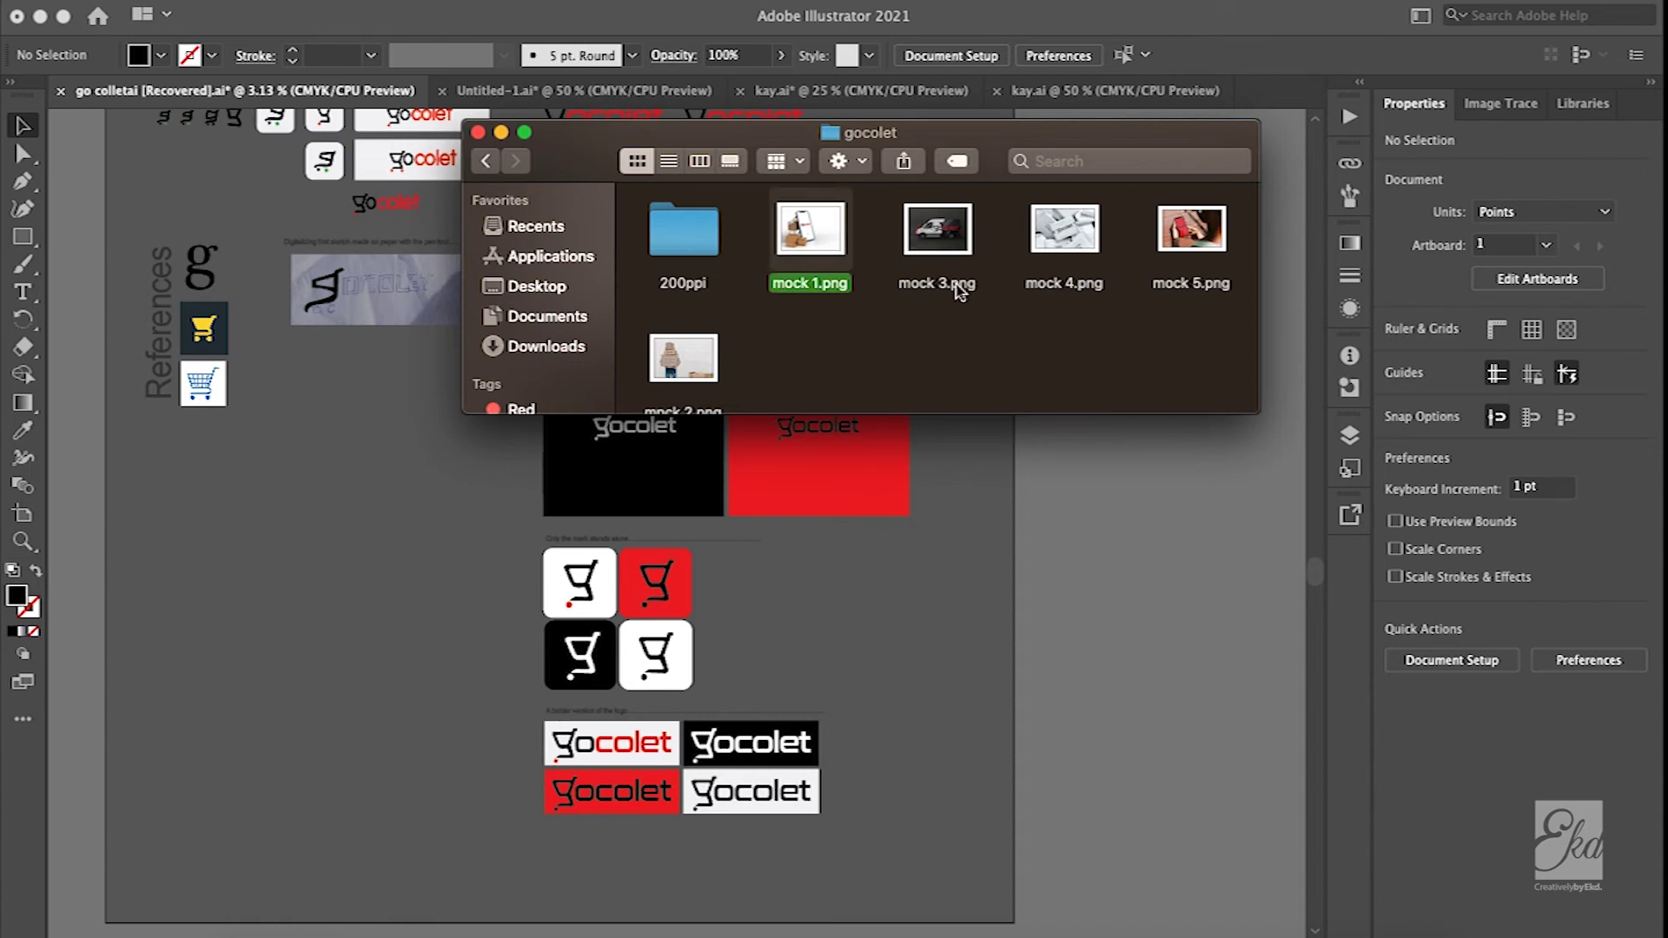
{"action": "left_click_drag", "start_coordinate": [1199, 376], "coordinate": [797, 218]}
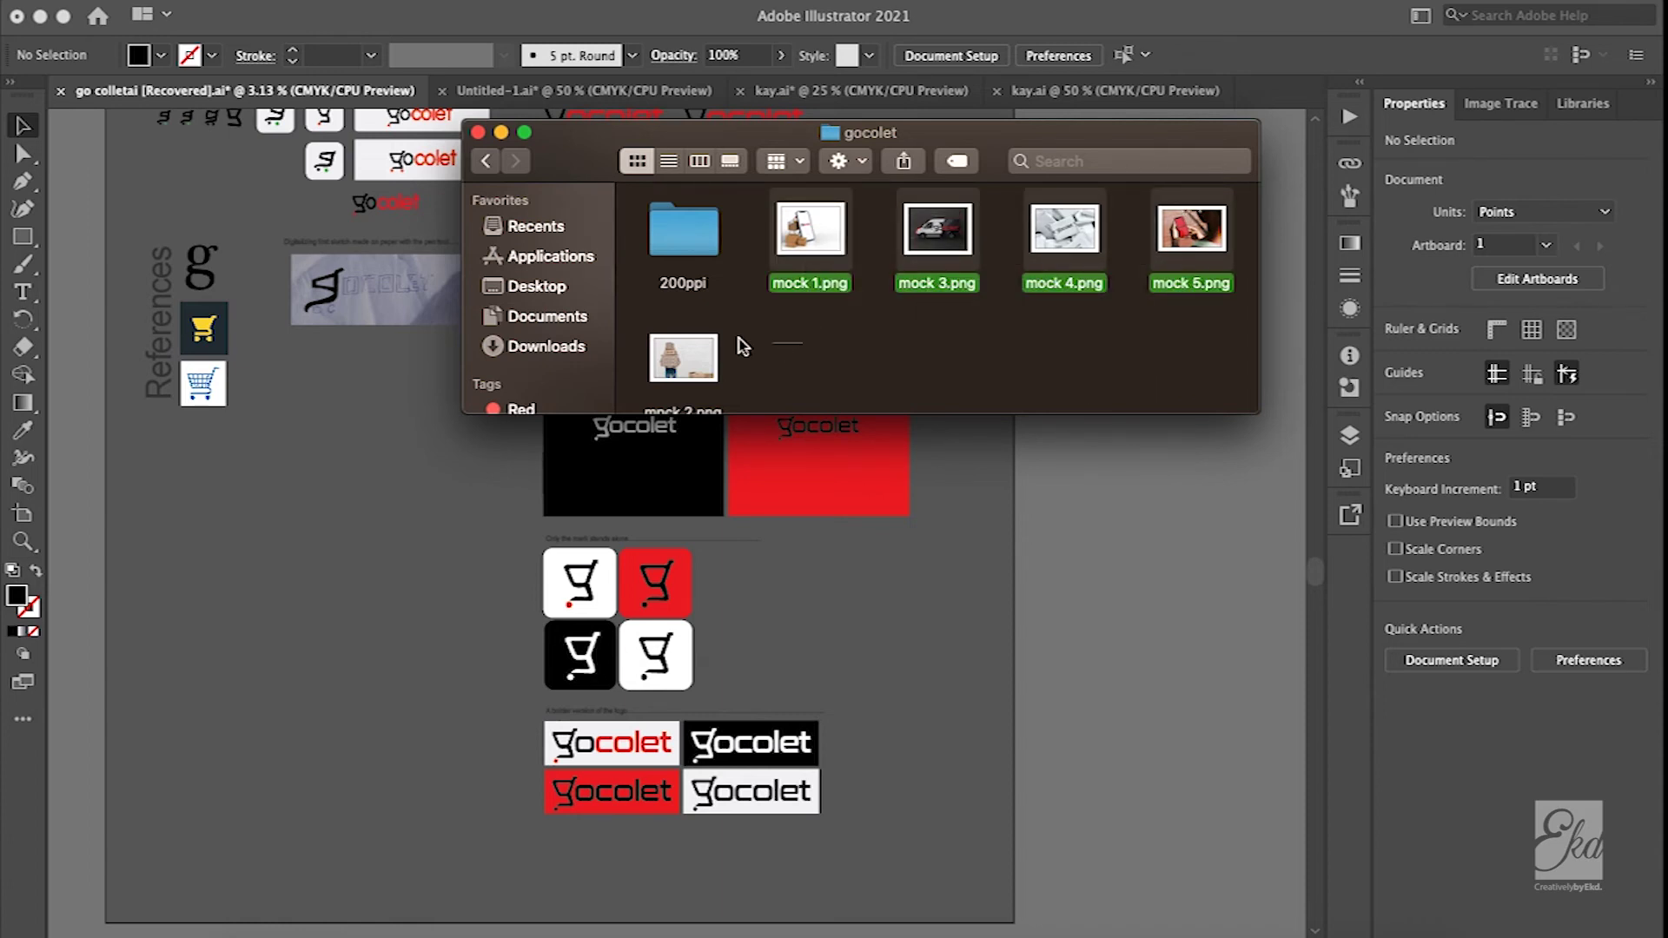
{"action": "left_click", "coordinate": [702, 369], "text": "super"}
{"action": "right_click", "coordinate": [680, 365]}
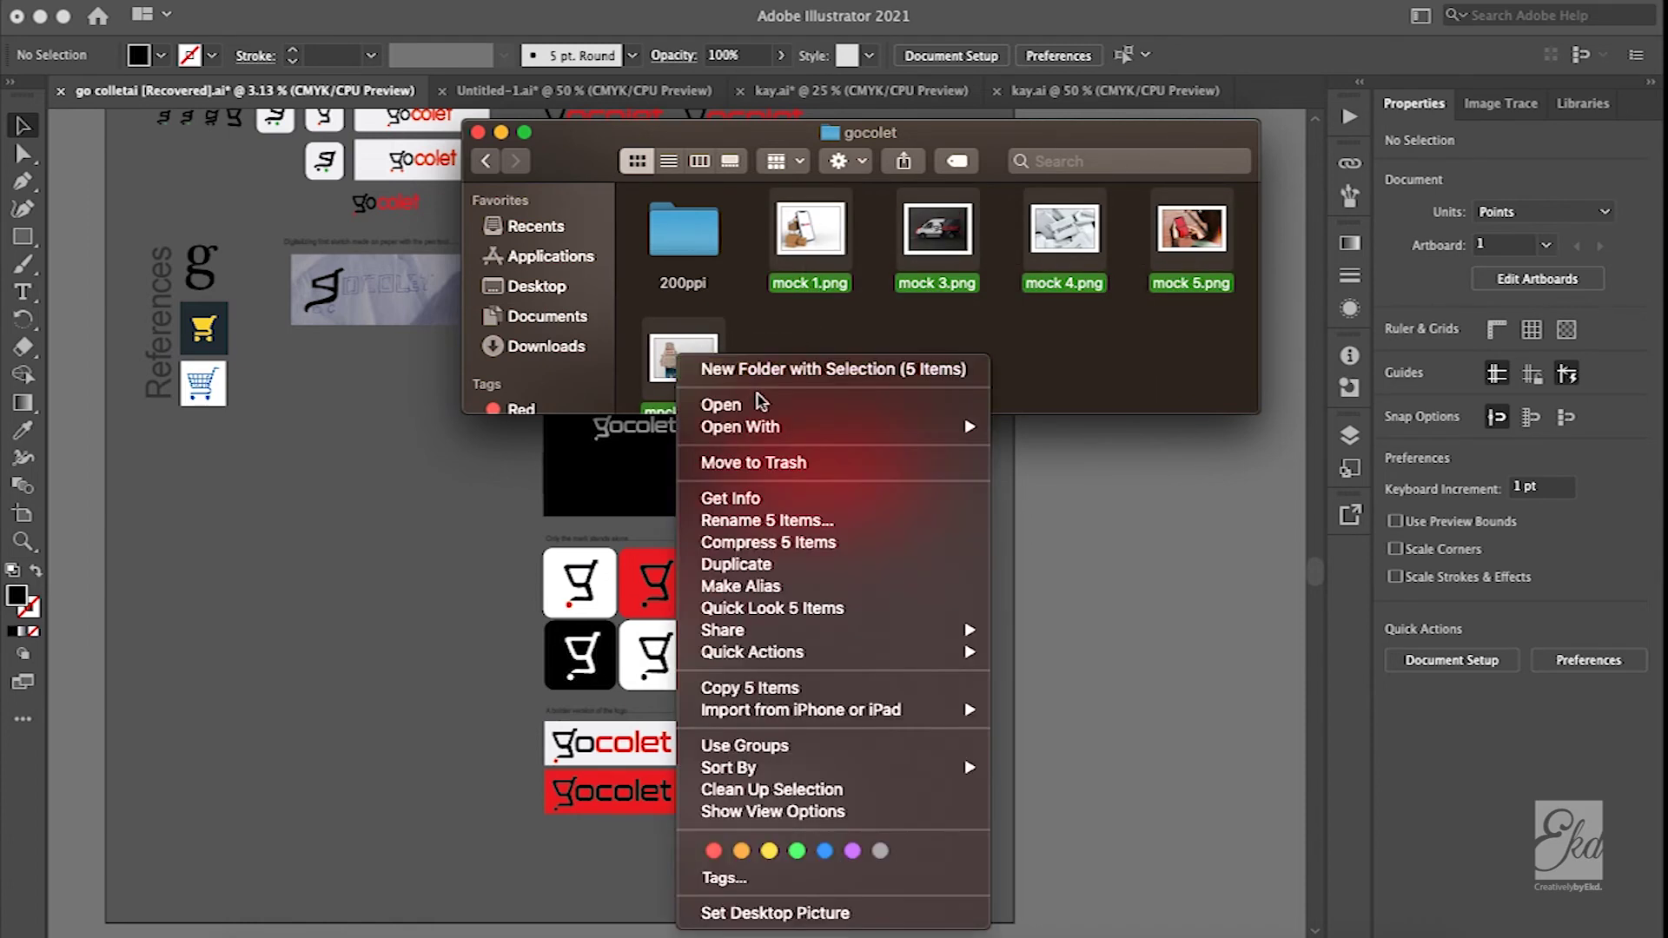
{"action": "mouse_move", "coordinate": [768, 438]}
{"action": "left_click", "coordinate": [1070, 428]}
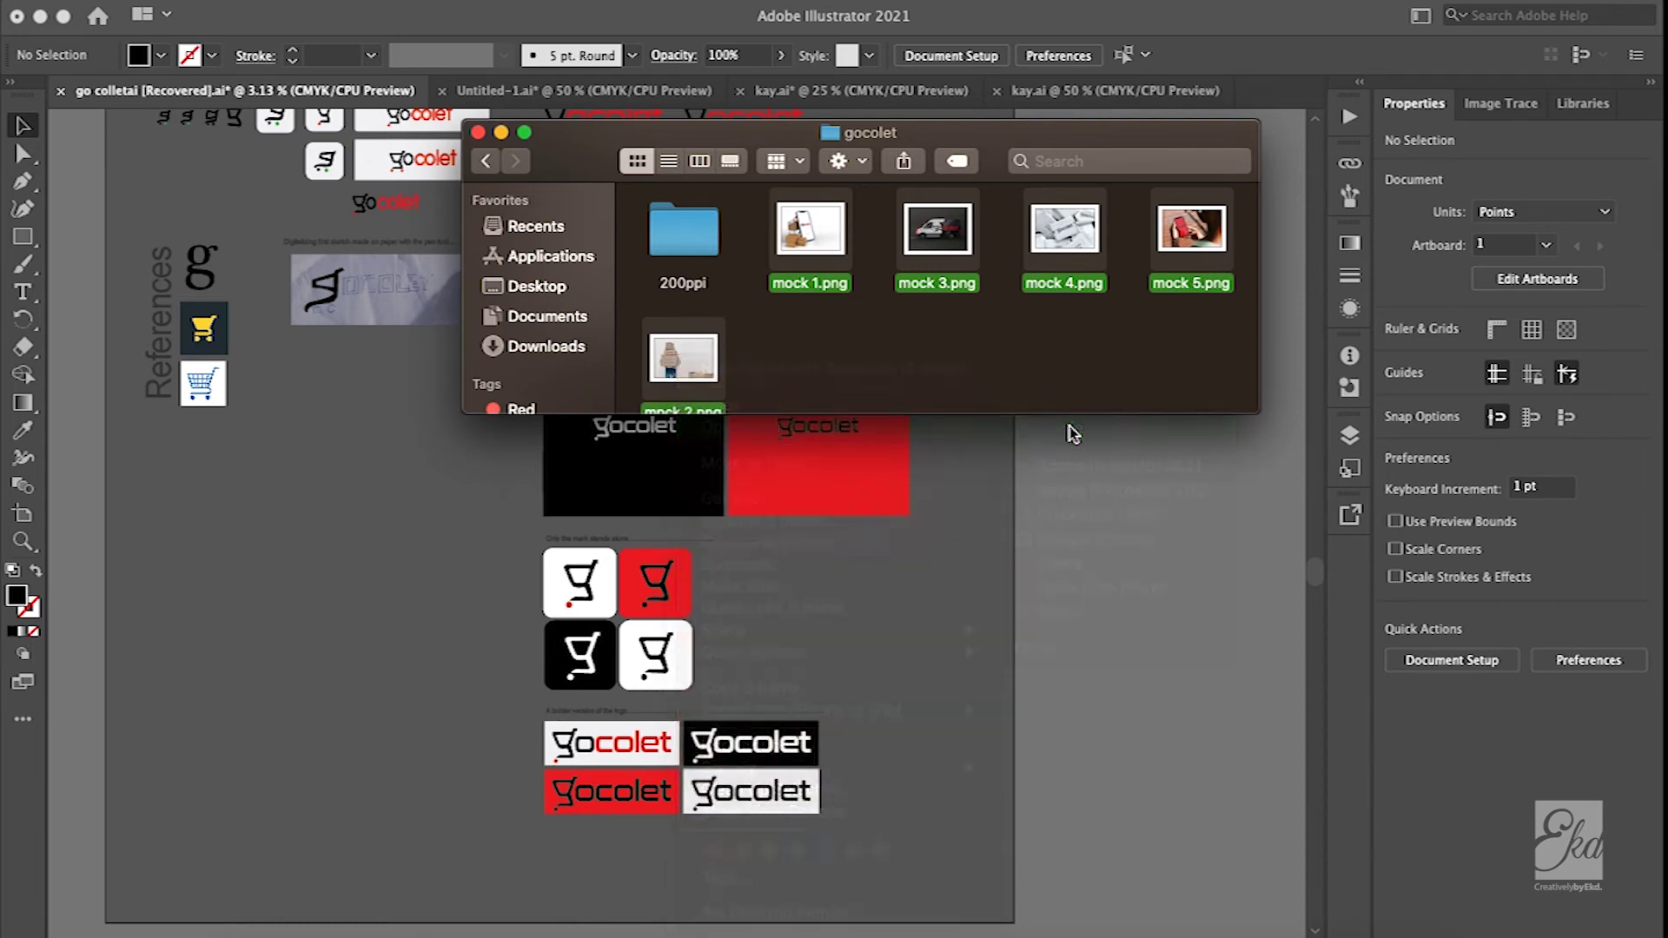